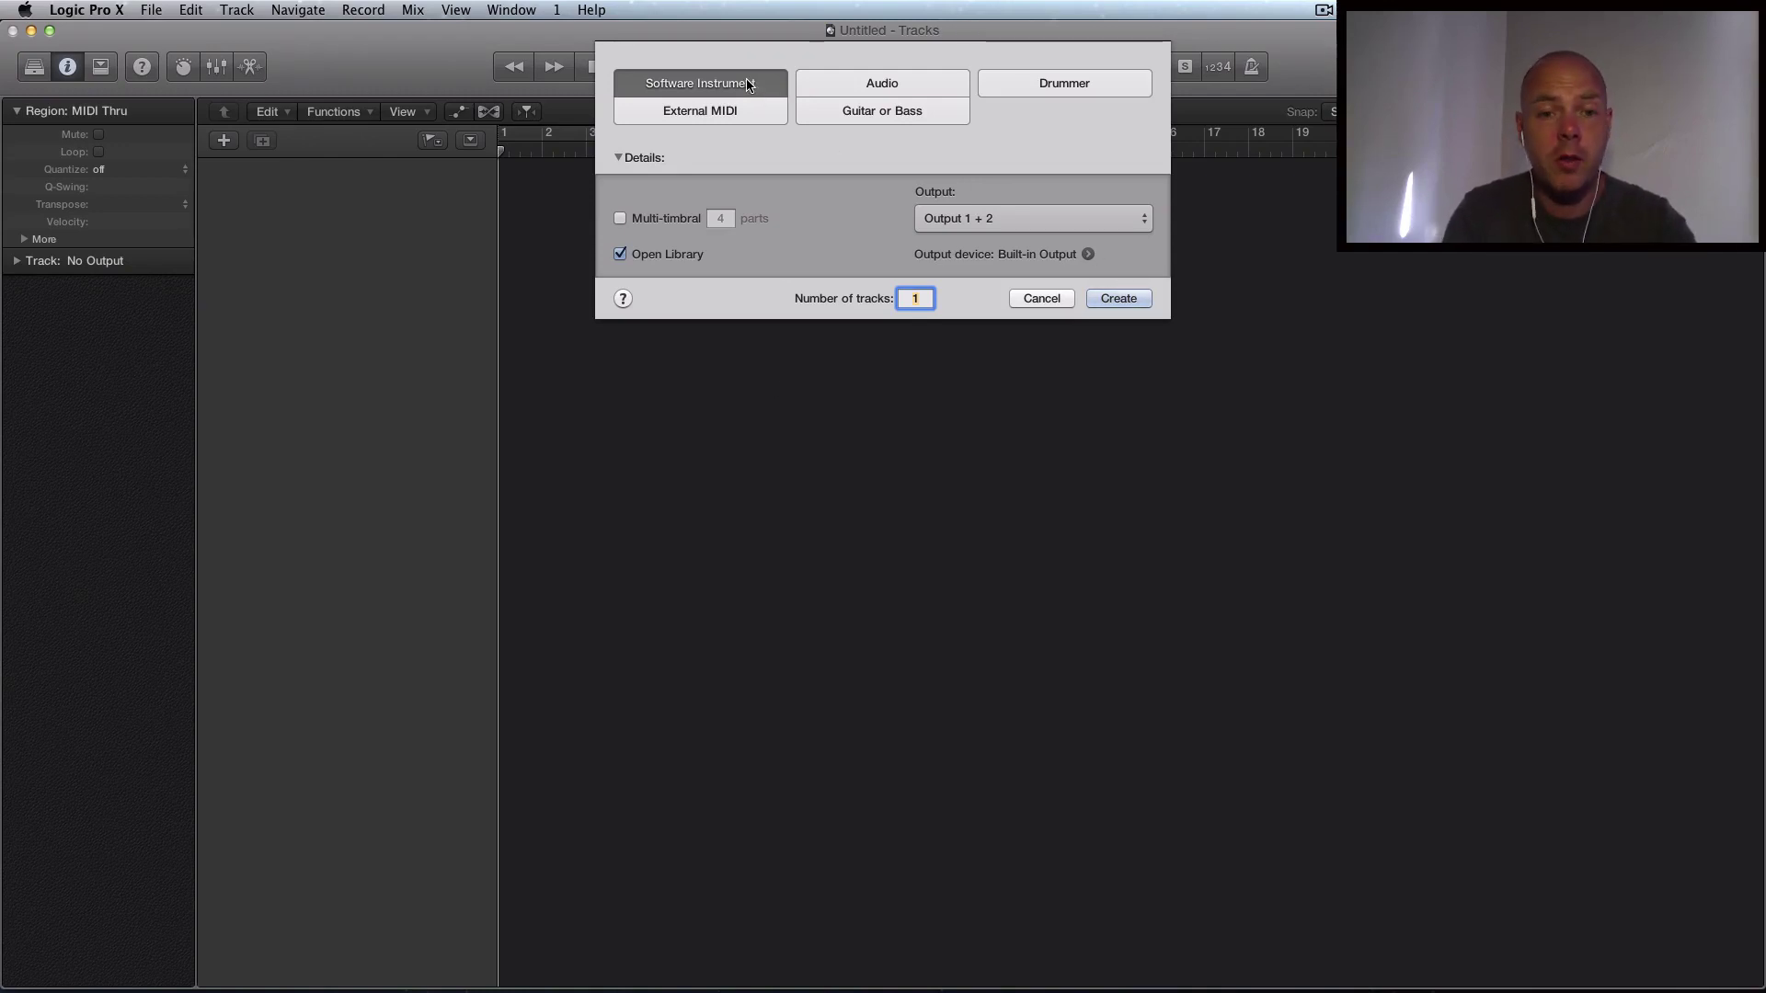
Create a single software instrument track, Inst 1, with Open Library unchecked.
click(621, 253)
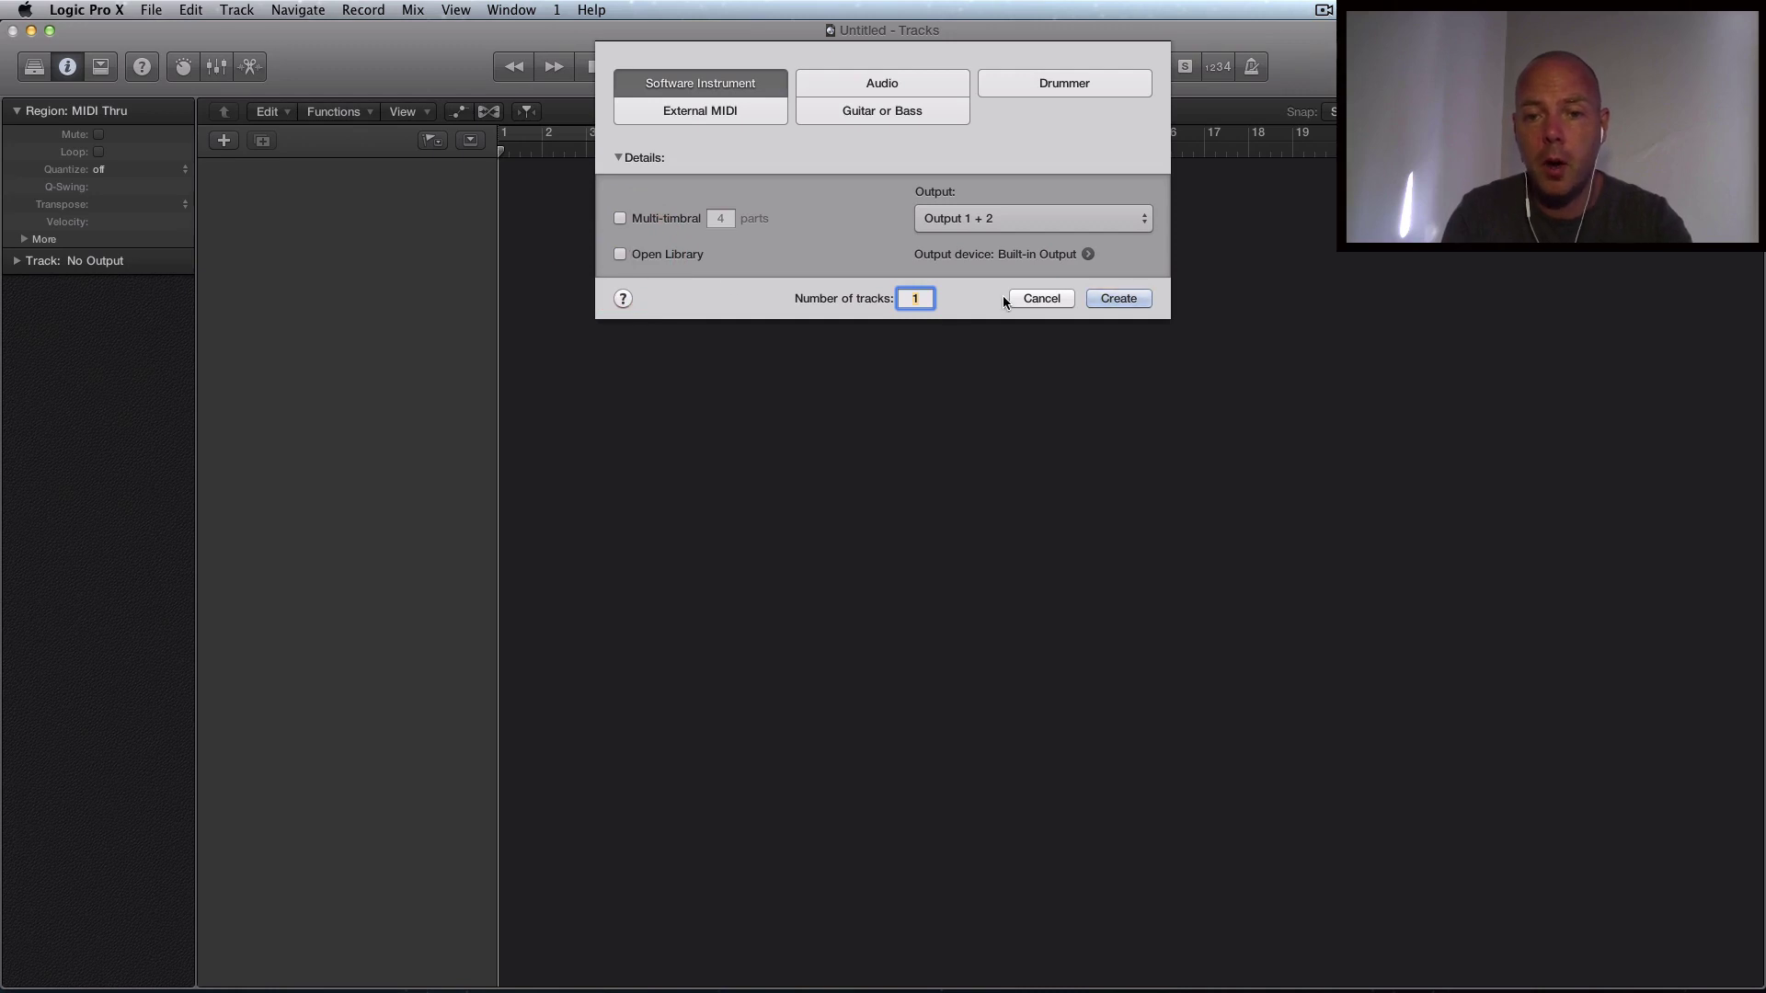
click(1125, 297)
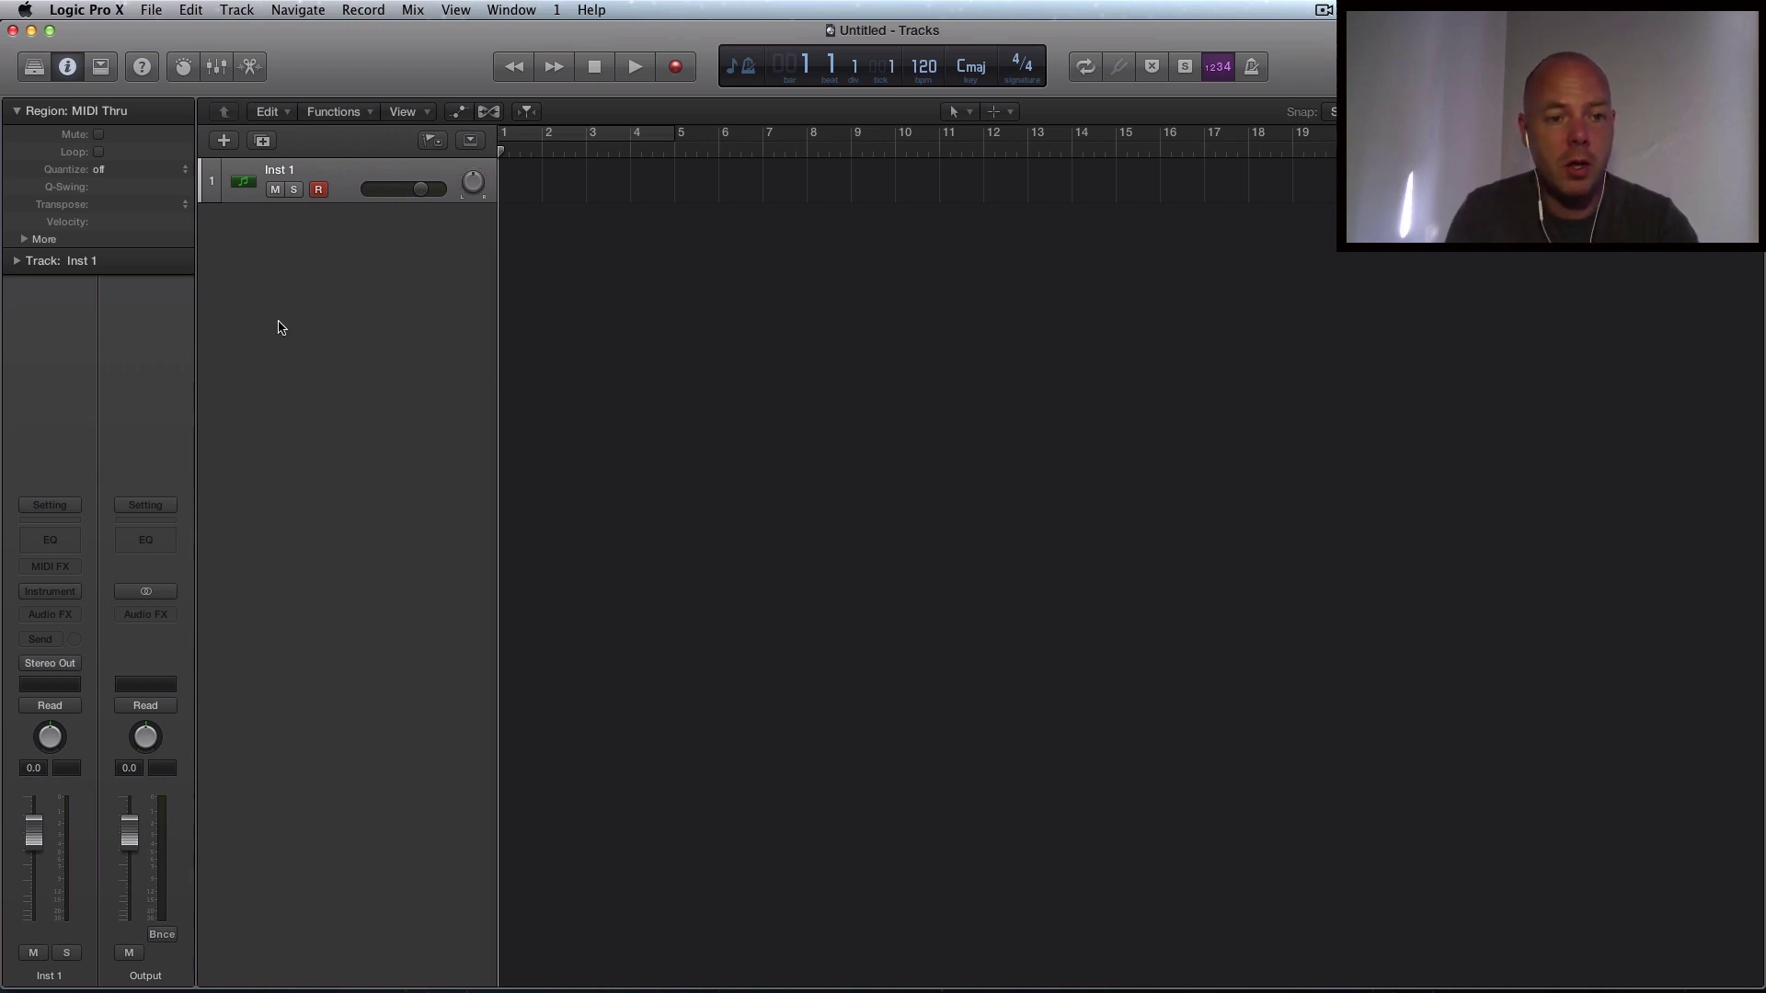
Load Retro Synth (Stereo) on Inst 1, with amp envelope sustain at 0 and filter cutoff at 1.00.
click(75, 602)
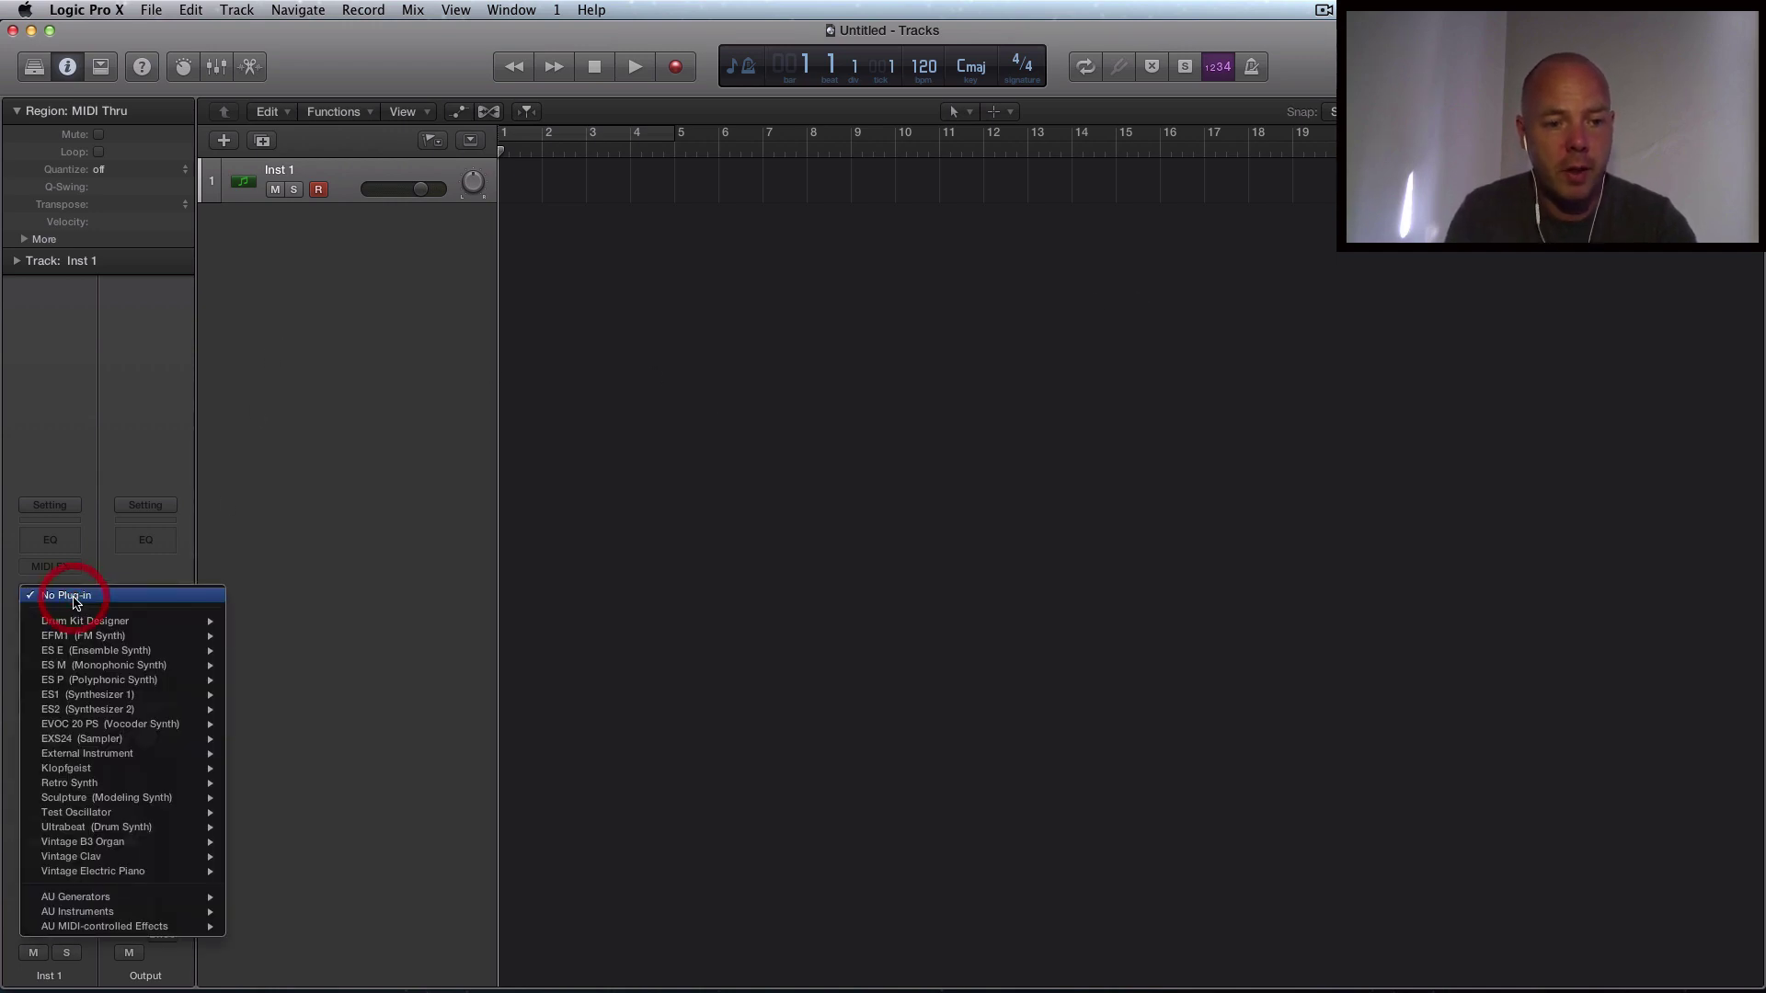
mouse_move(148, 783)
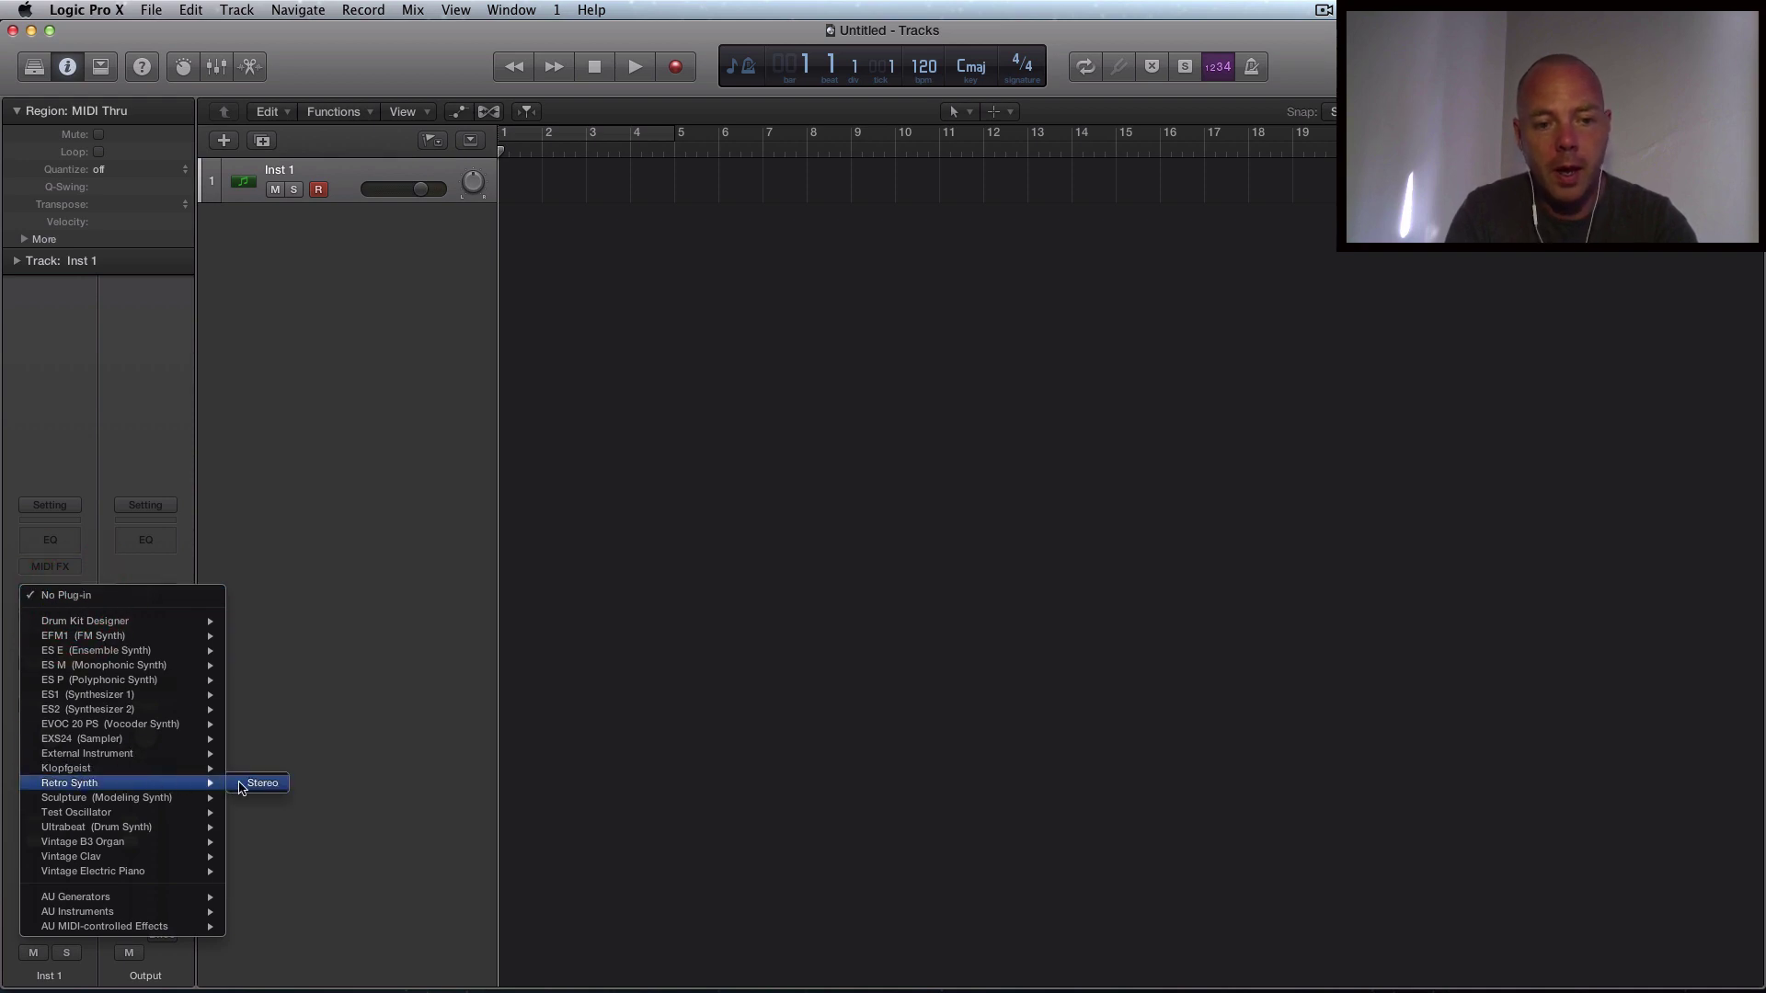
click(246, 783)
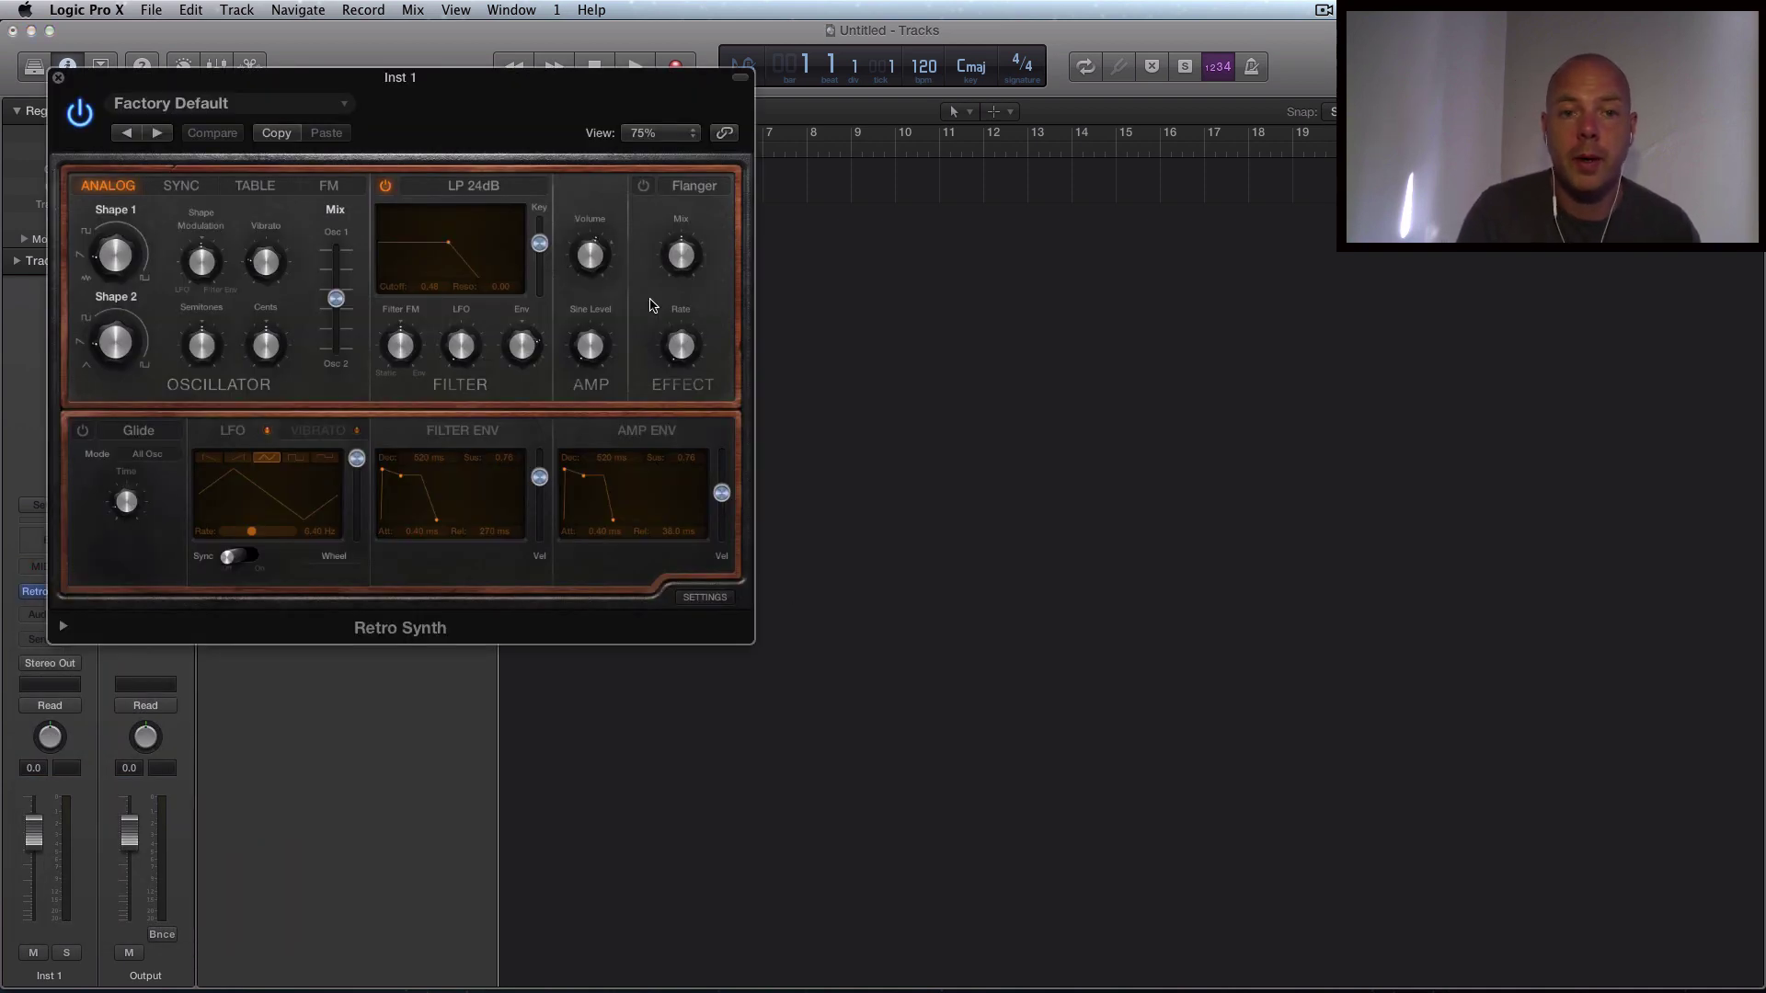
drag(531, 103, 1284, 187)
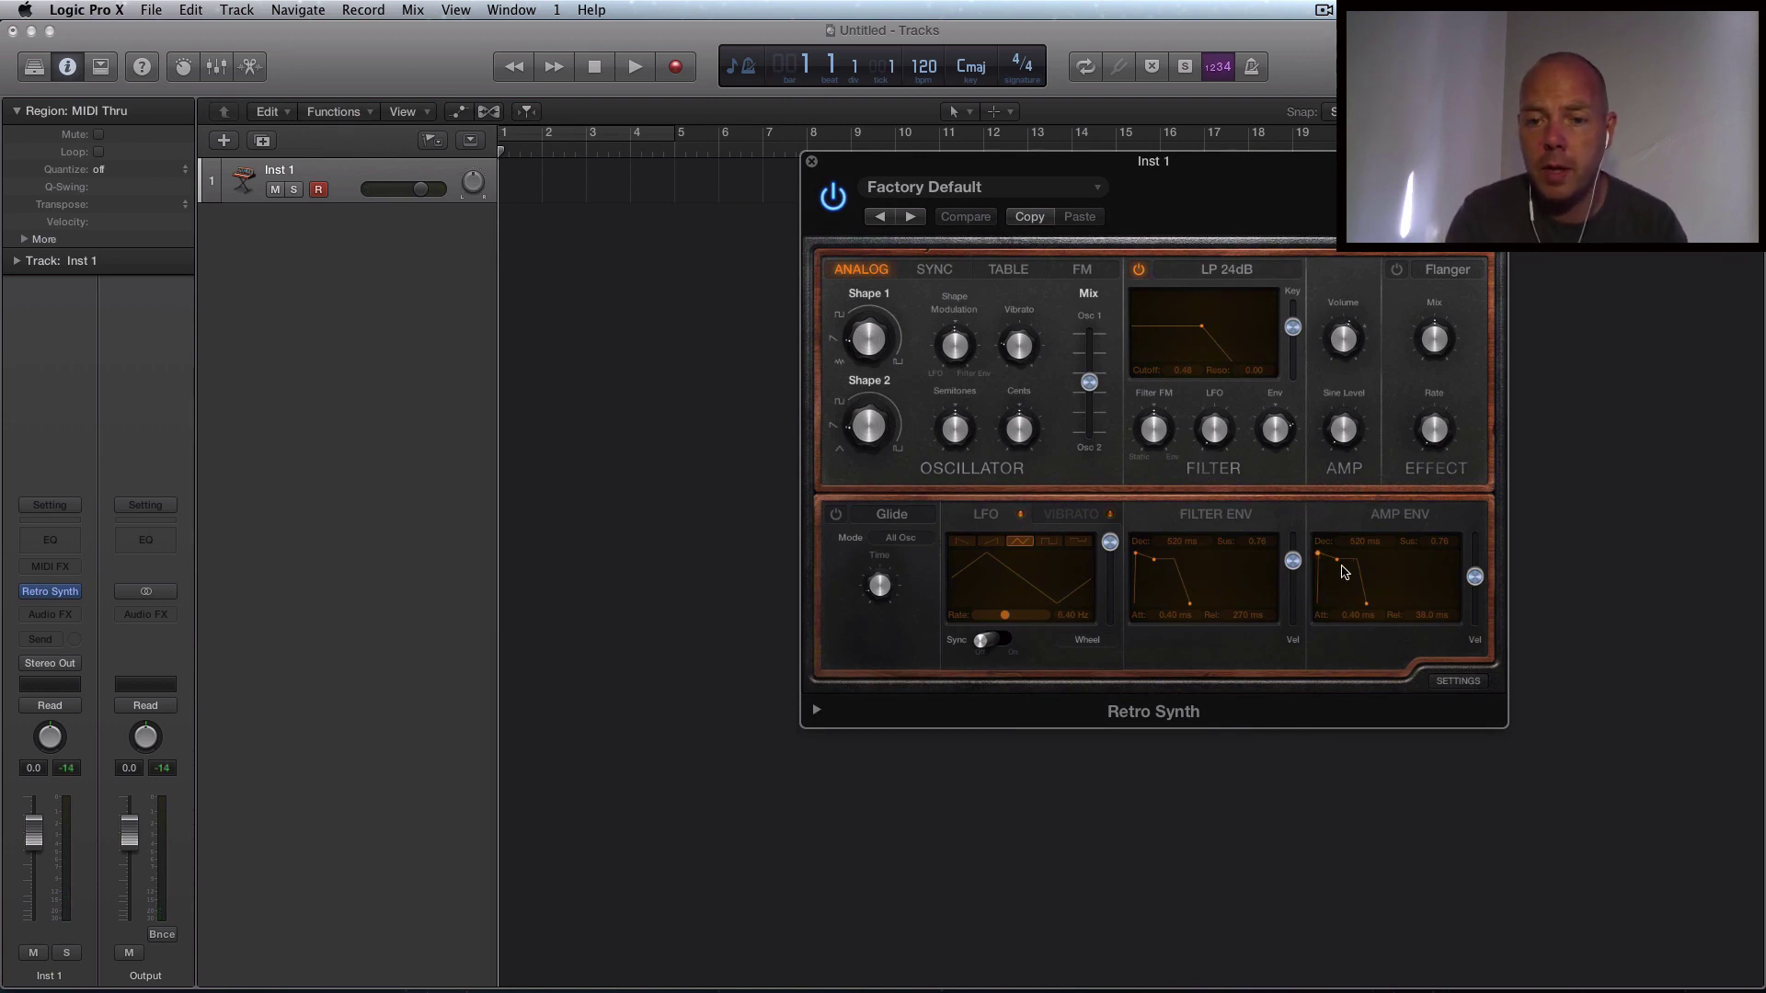
drag(1338, 558, 1339, 612)
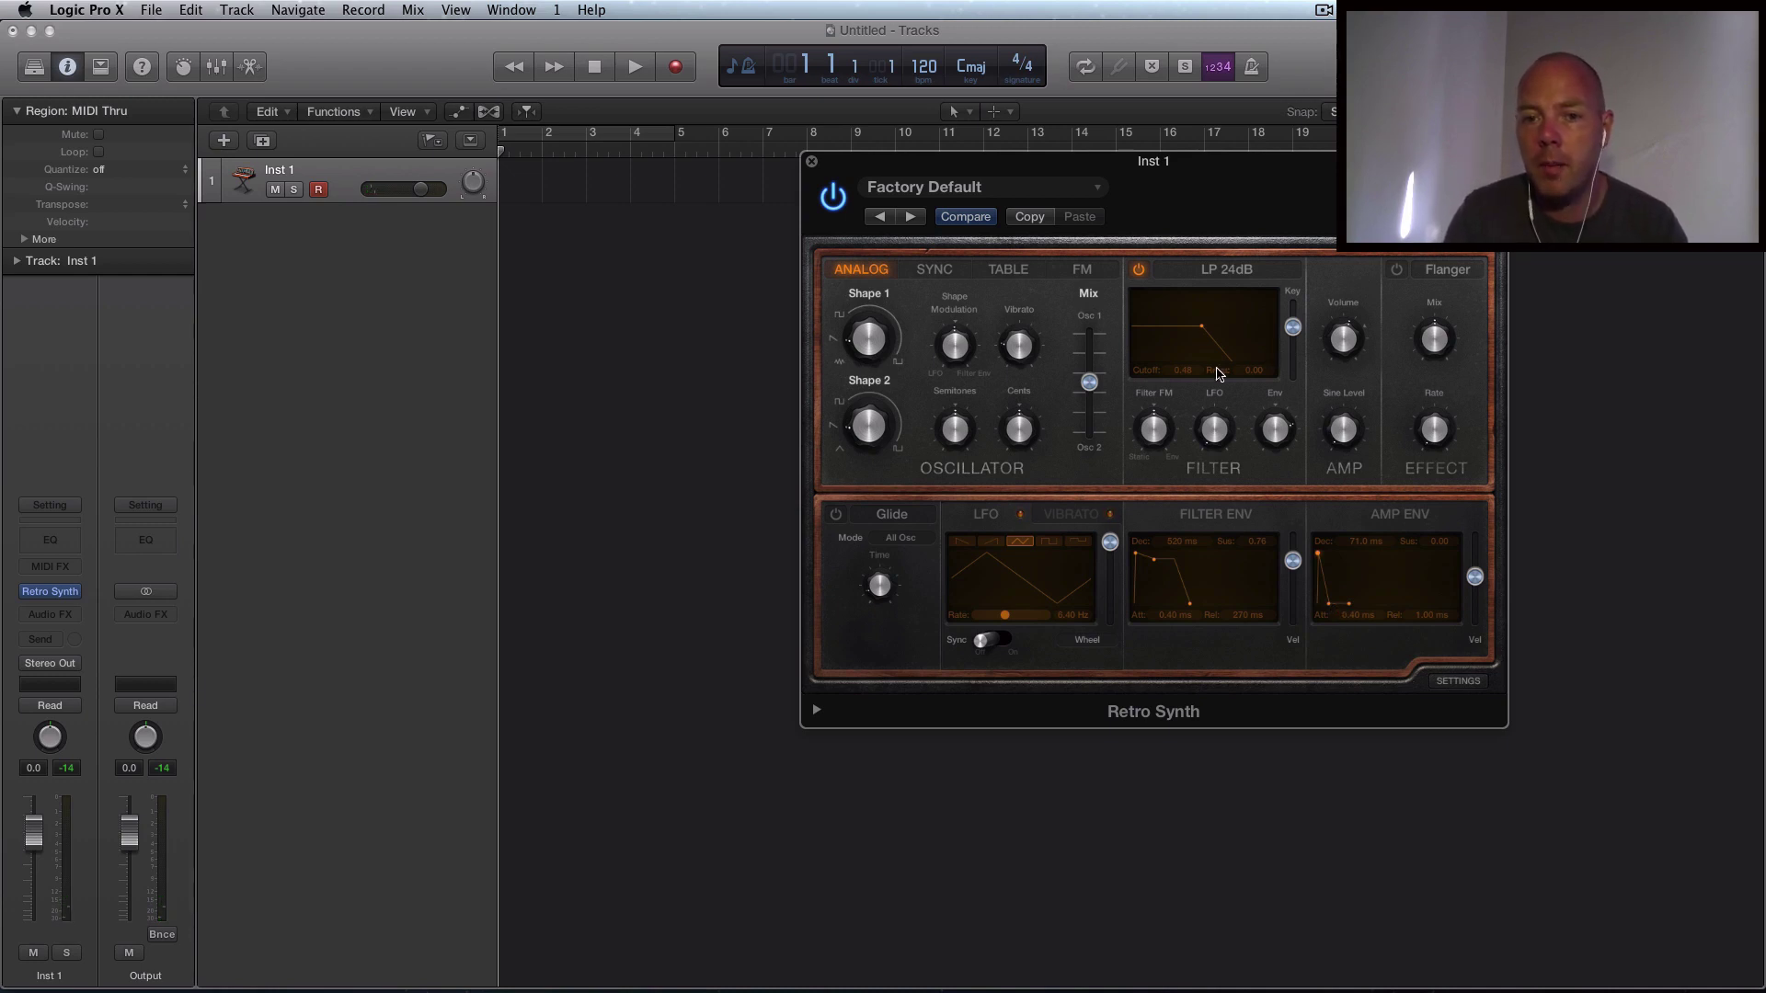
drag(1201, 329, 1275, 332)
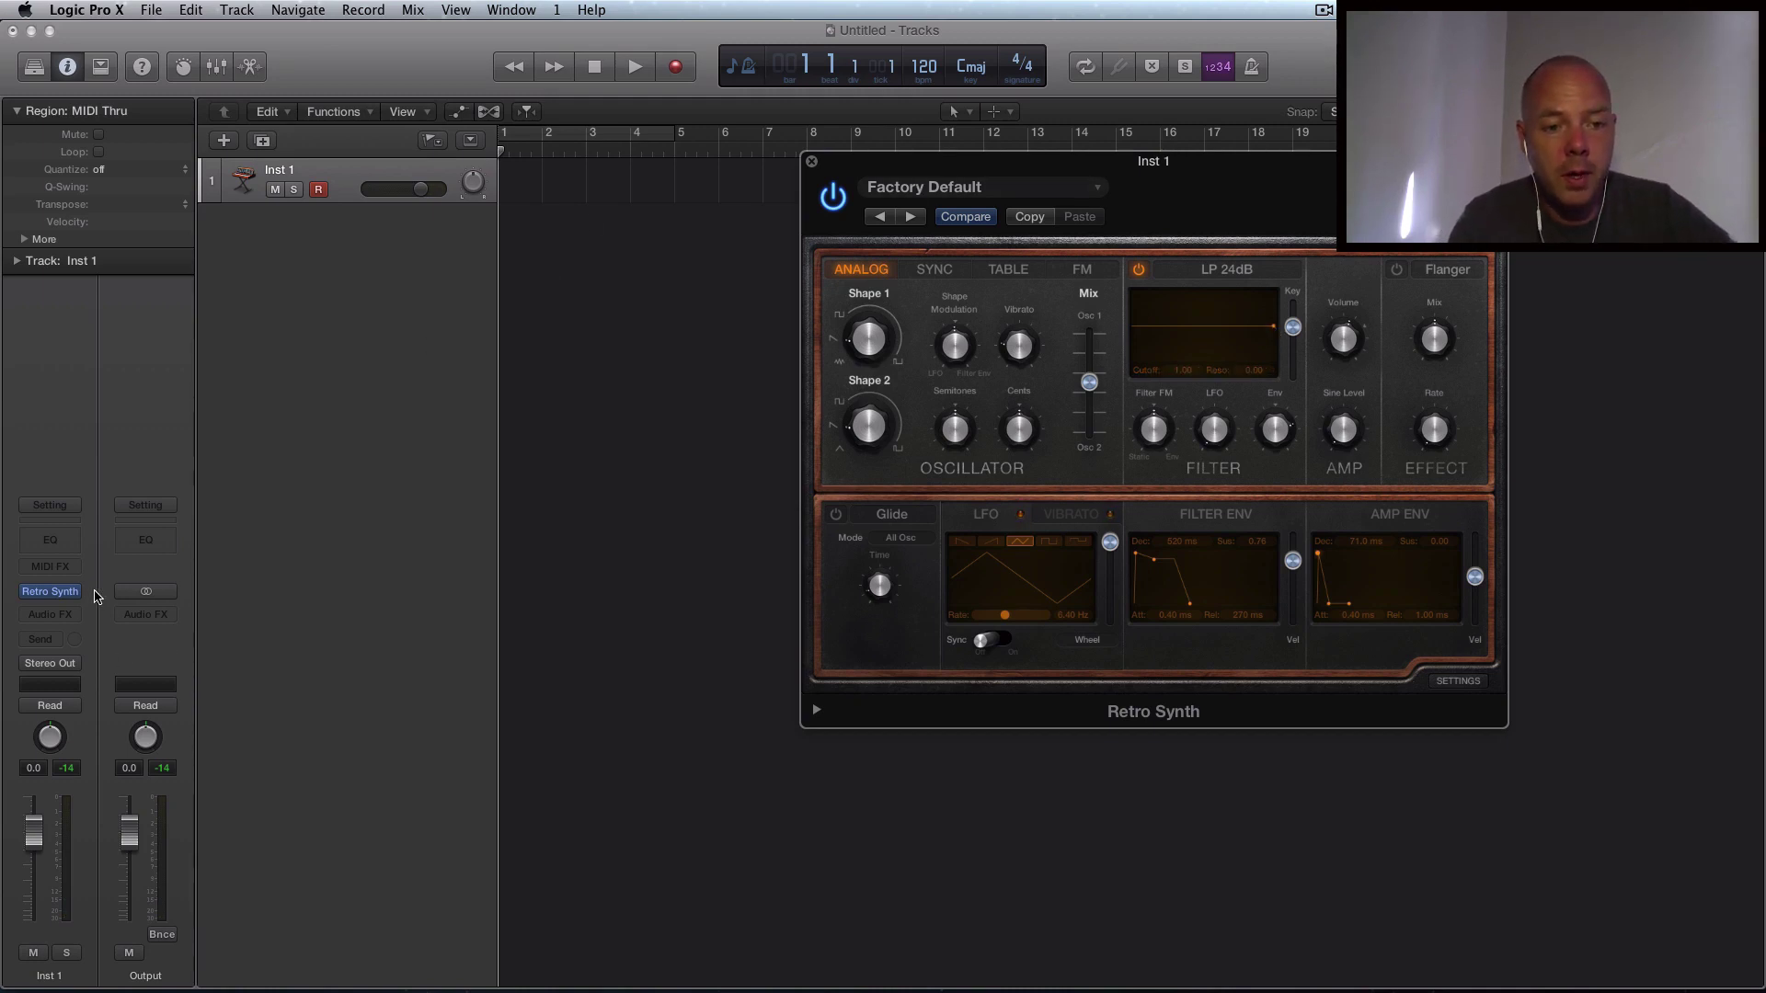
Insert a Note Repeater on Inst 1 set to 16 repeats and a 1/16 delay.
click(69, 566)
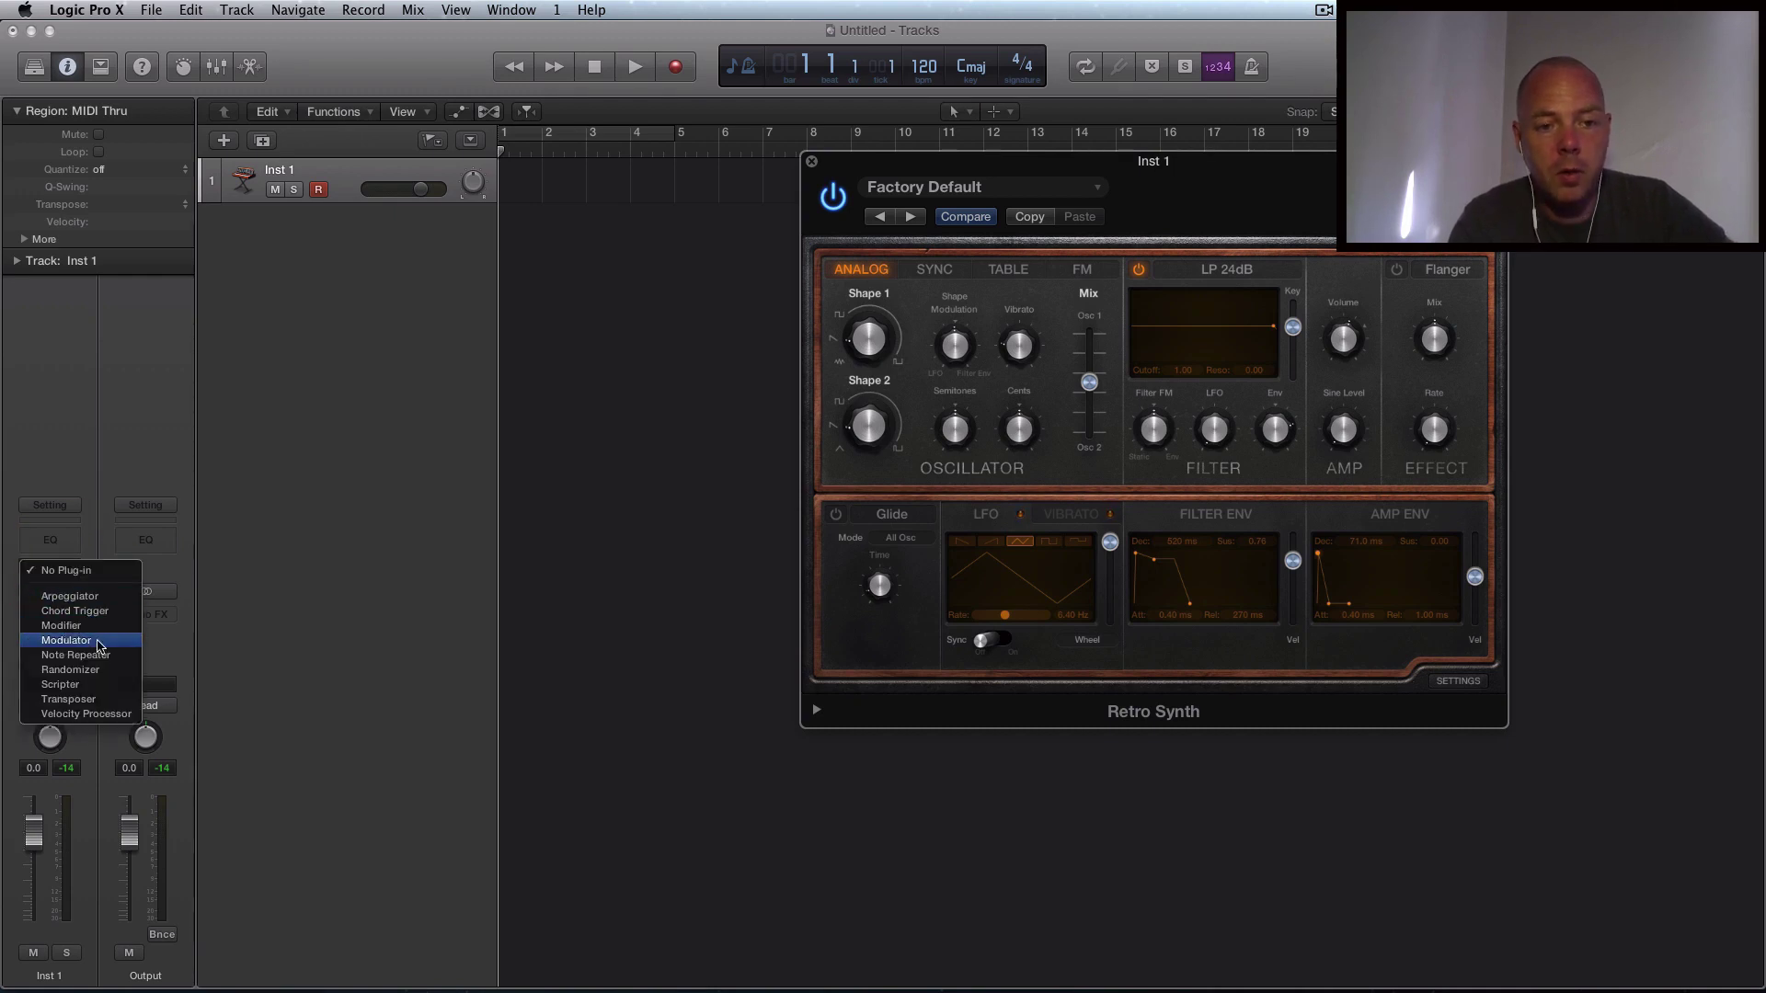
click(104, 657)
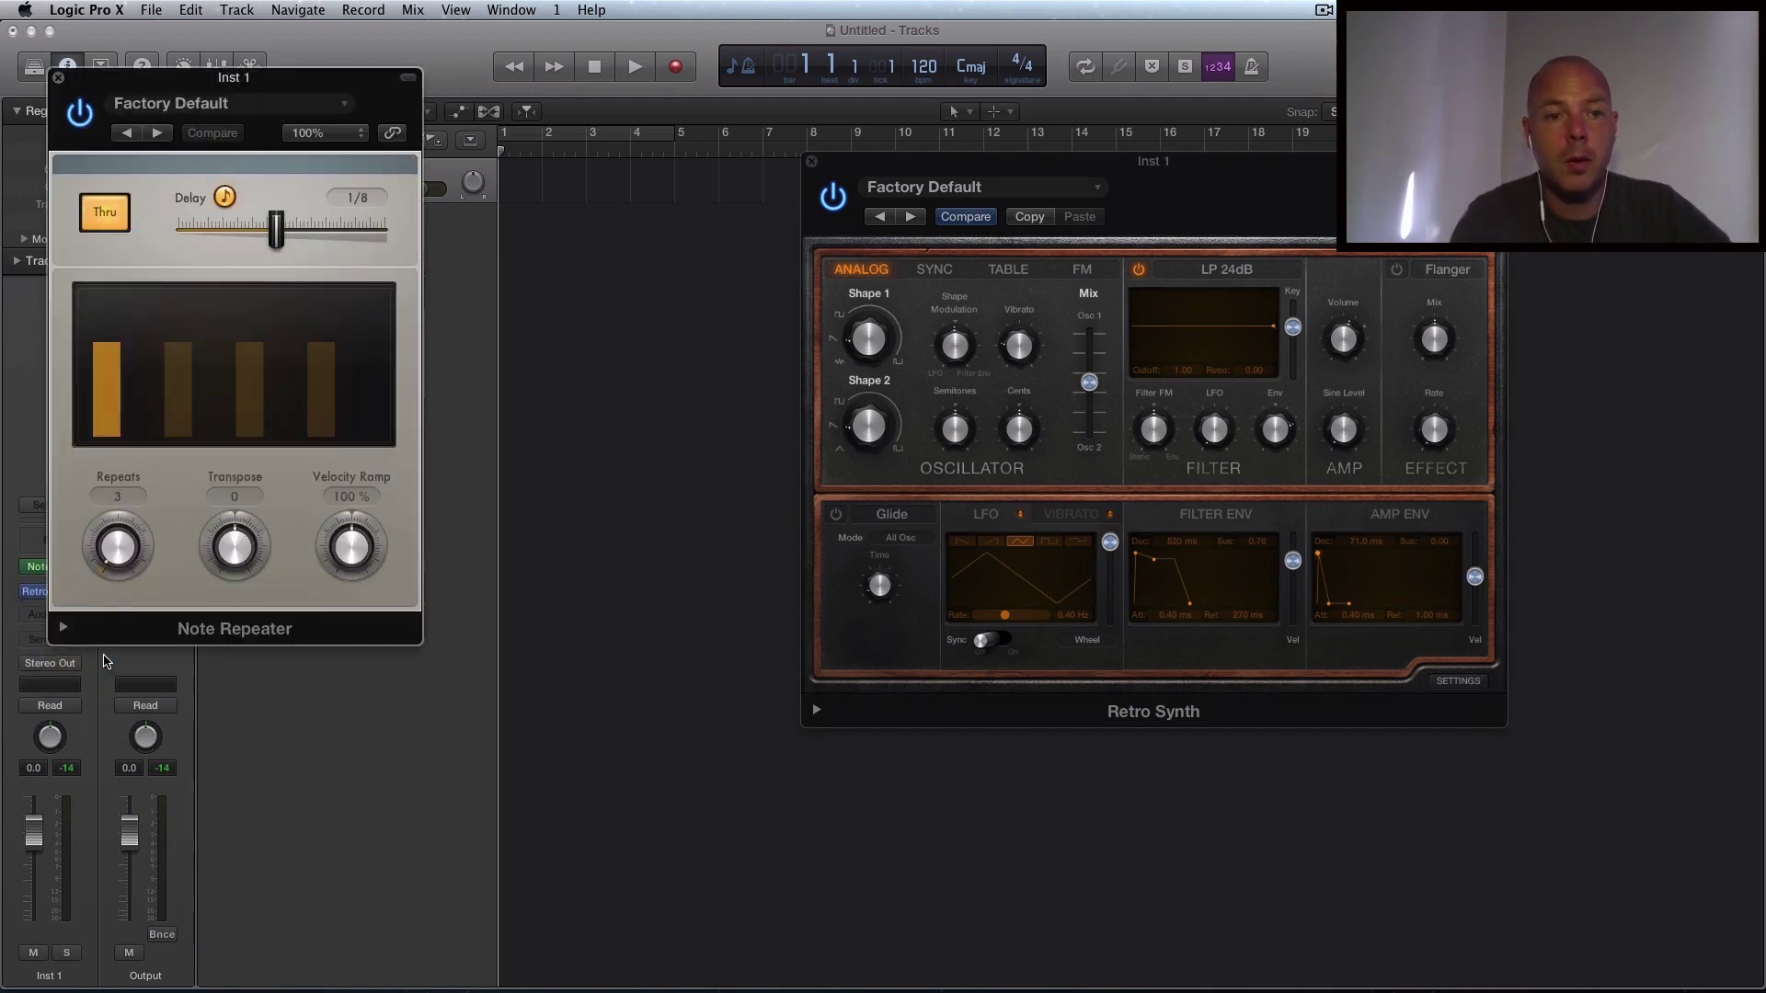
drag(299, 86, 533, 280)
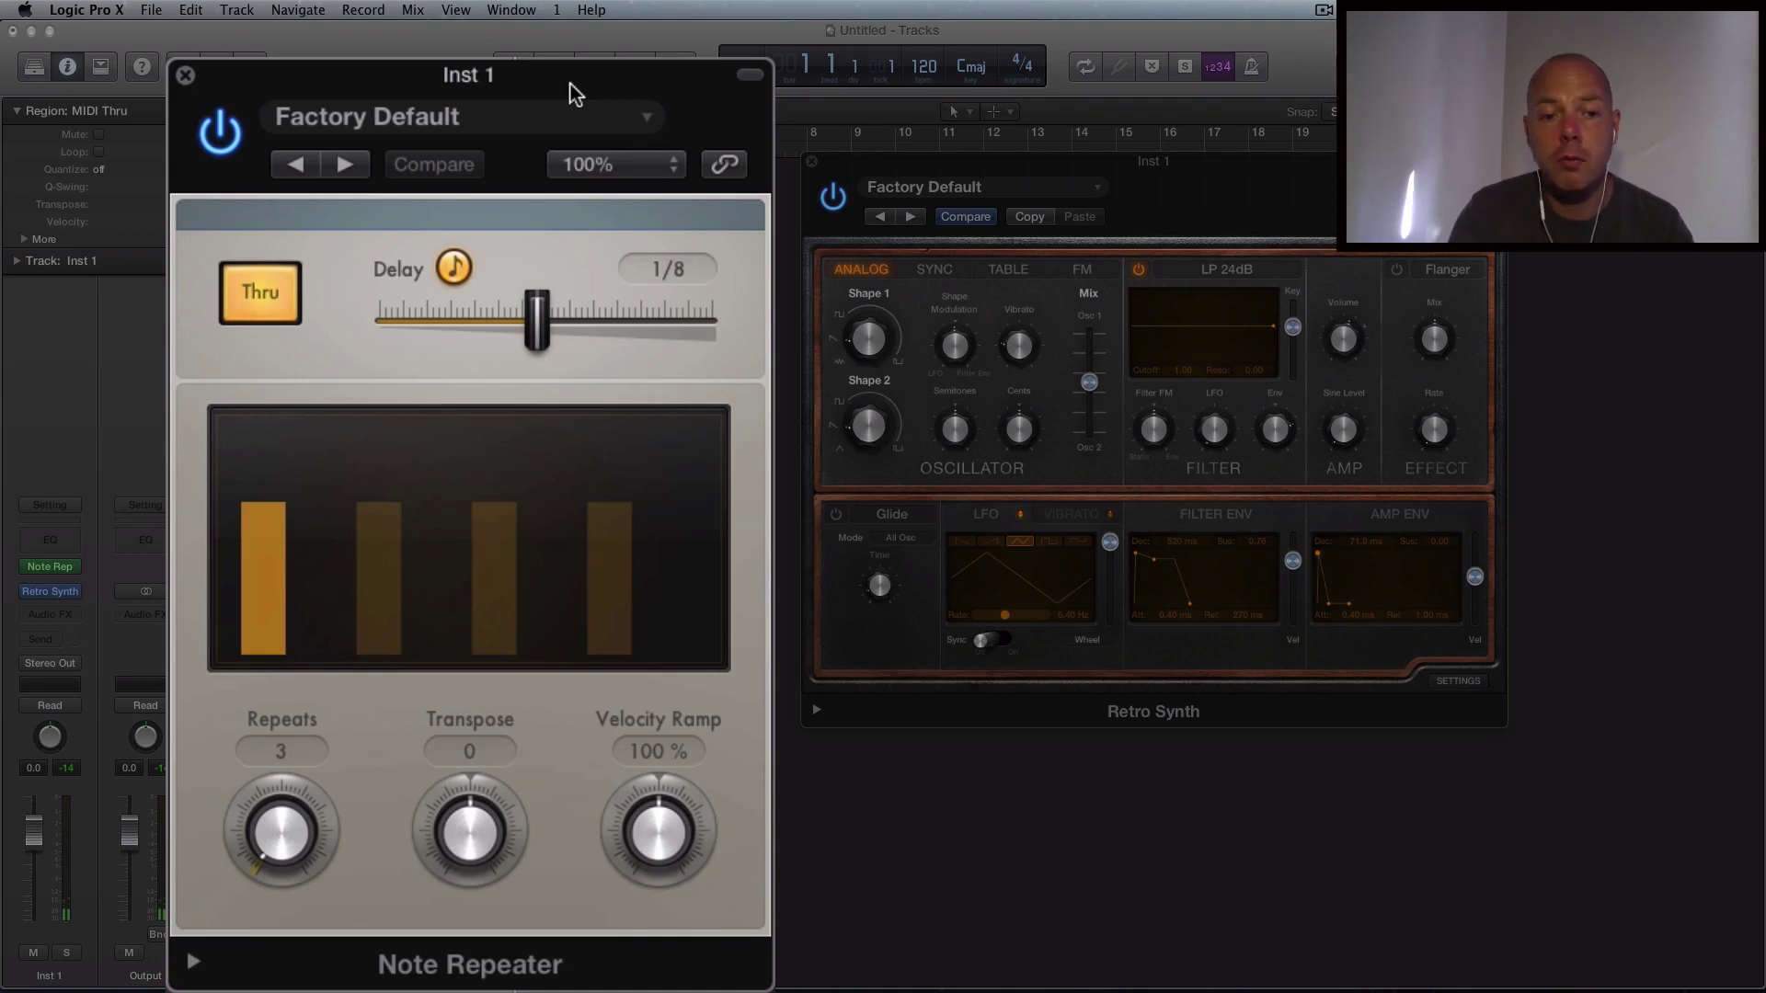
drag(299, 856, 296, 820)
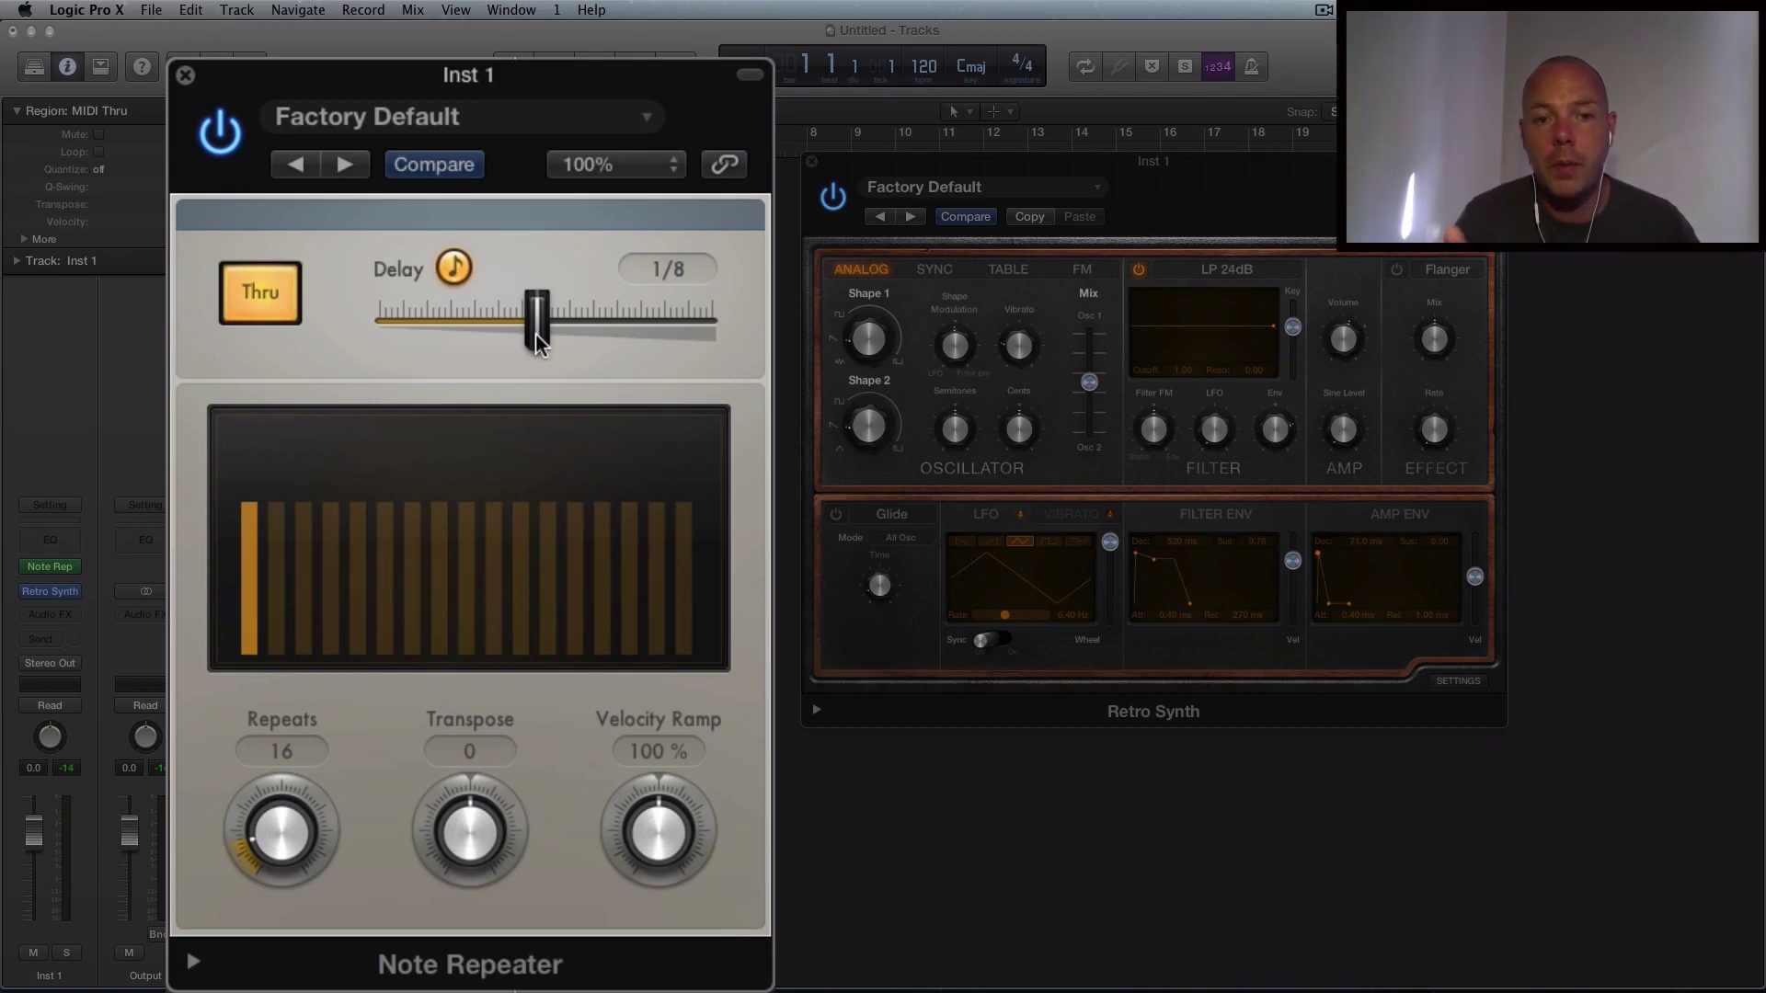
drag(536, 340, 496, 342)
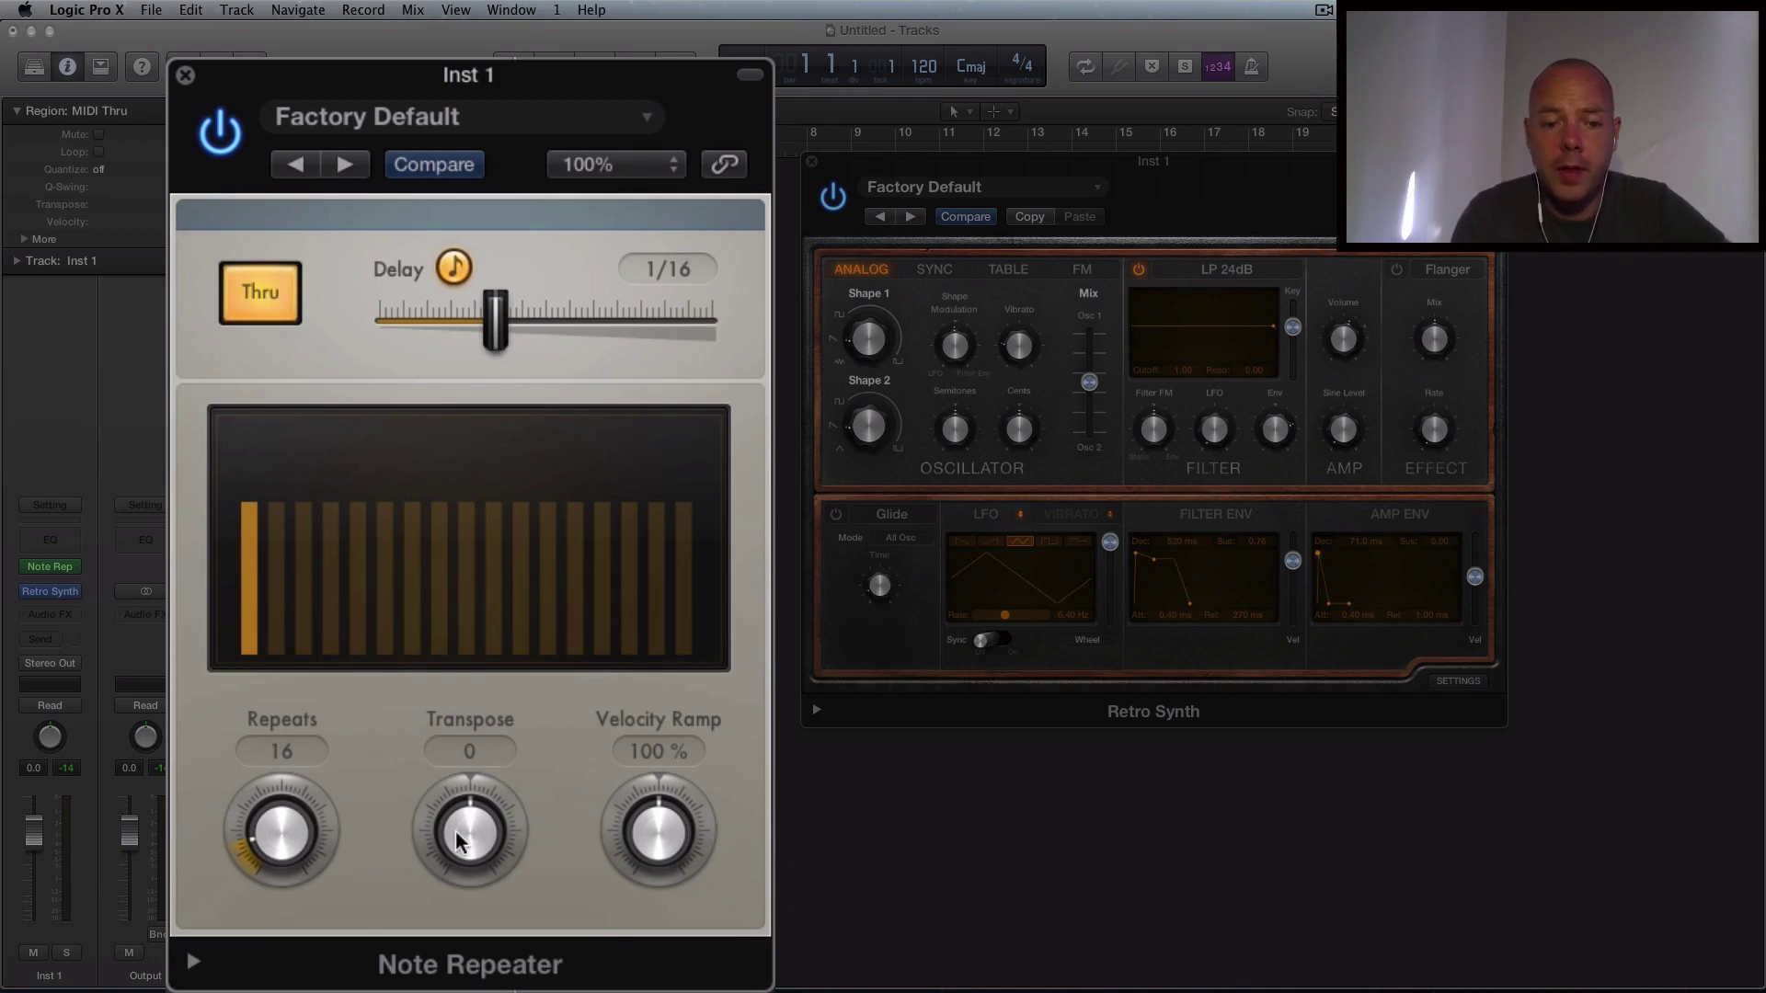
Turn the Note Repeater Transpose to -5 so each repeat steps down in pitch.
drag(457, 840, 458, 816)
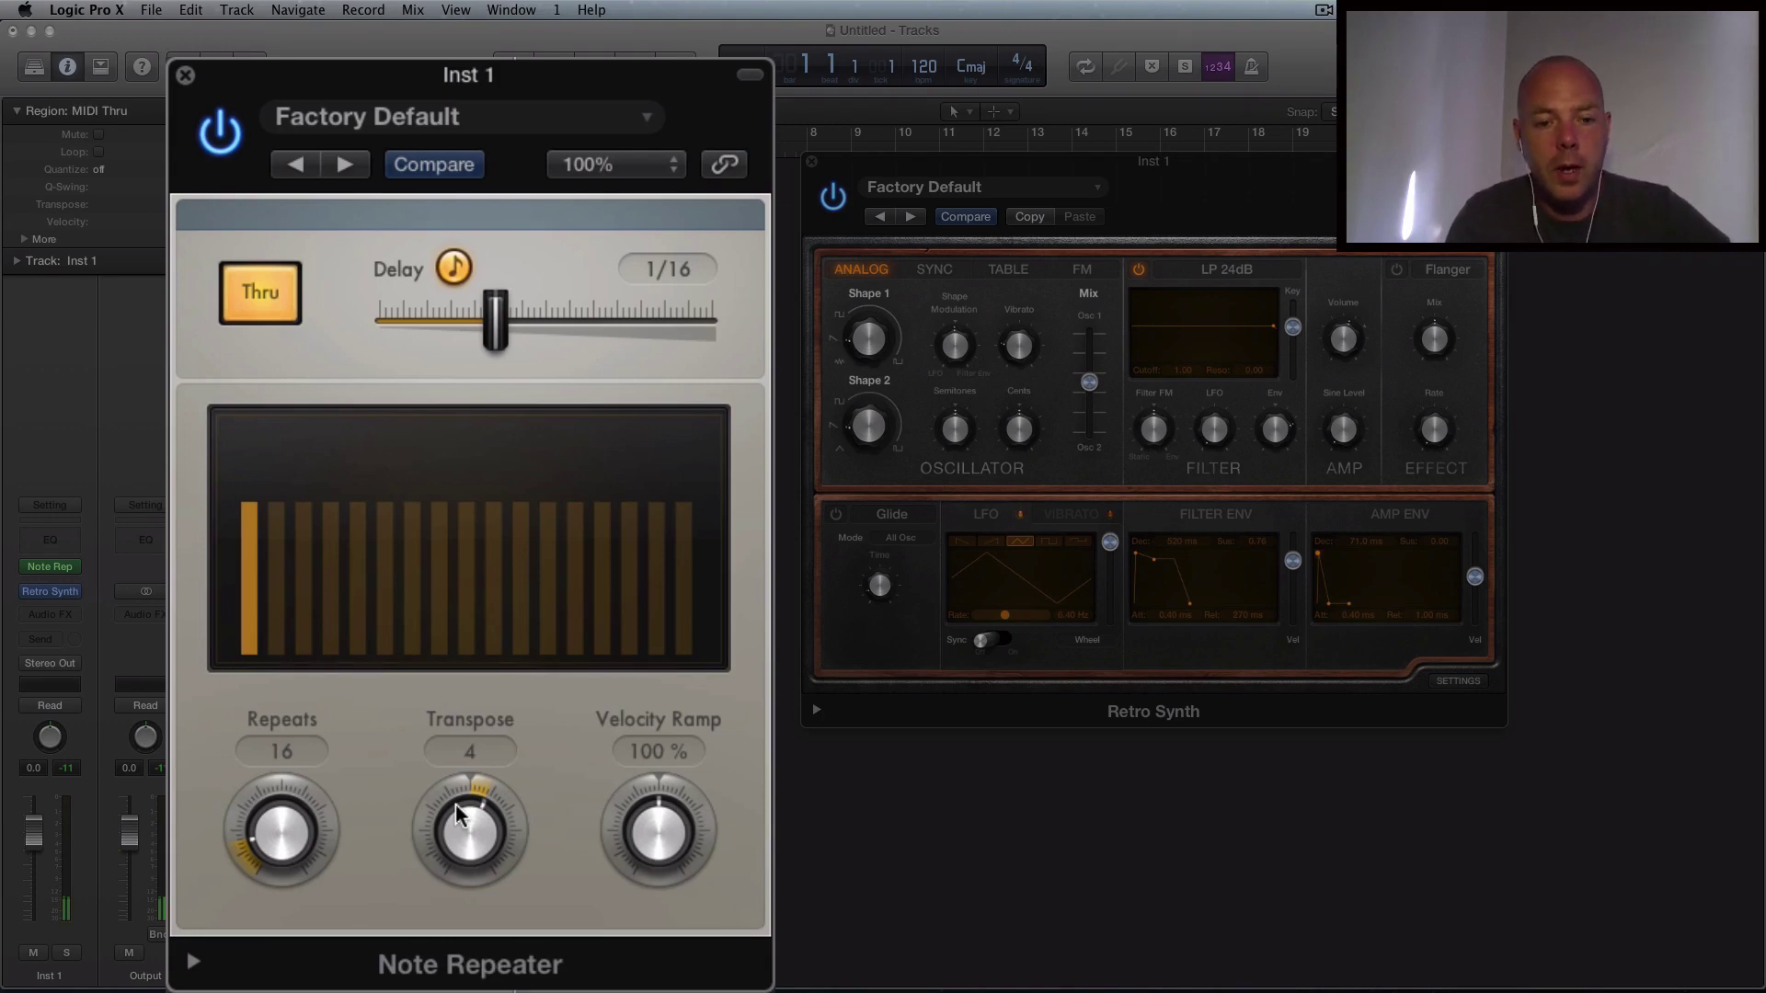
drag(465, 823, 477, 836)
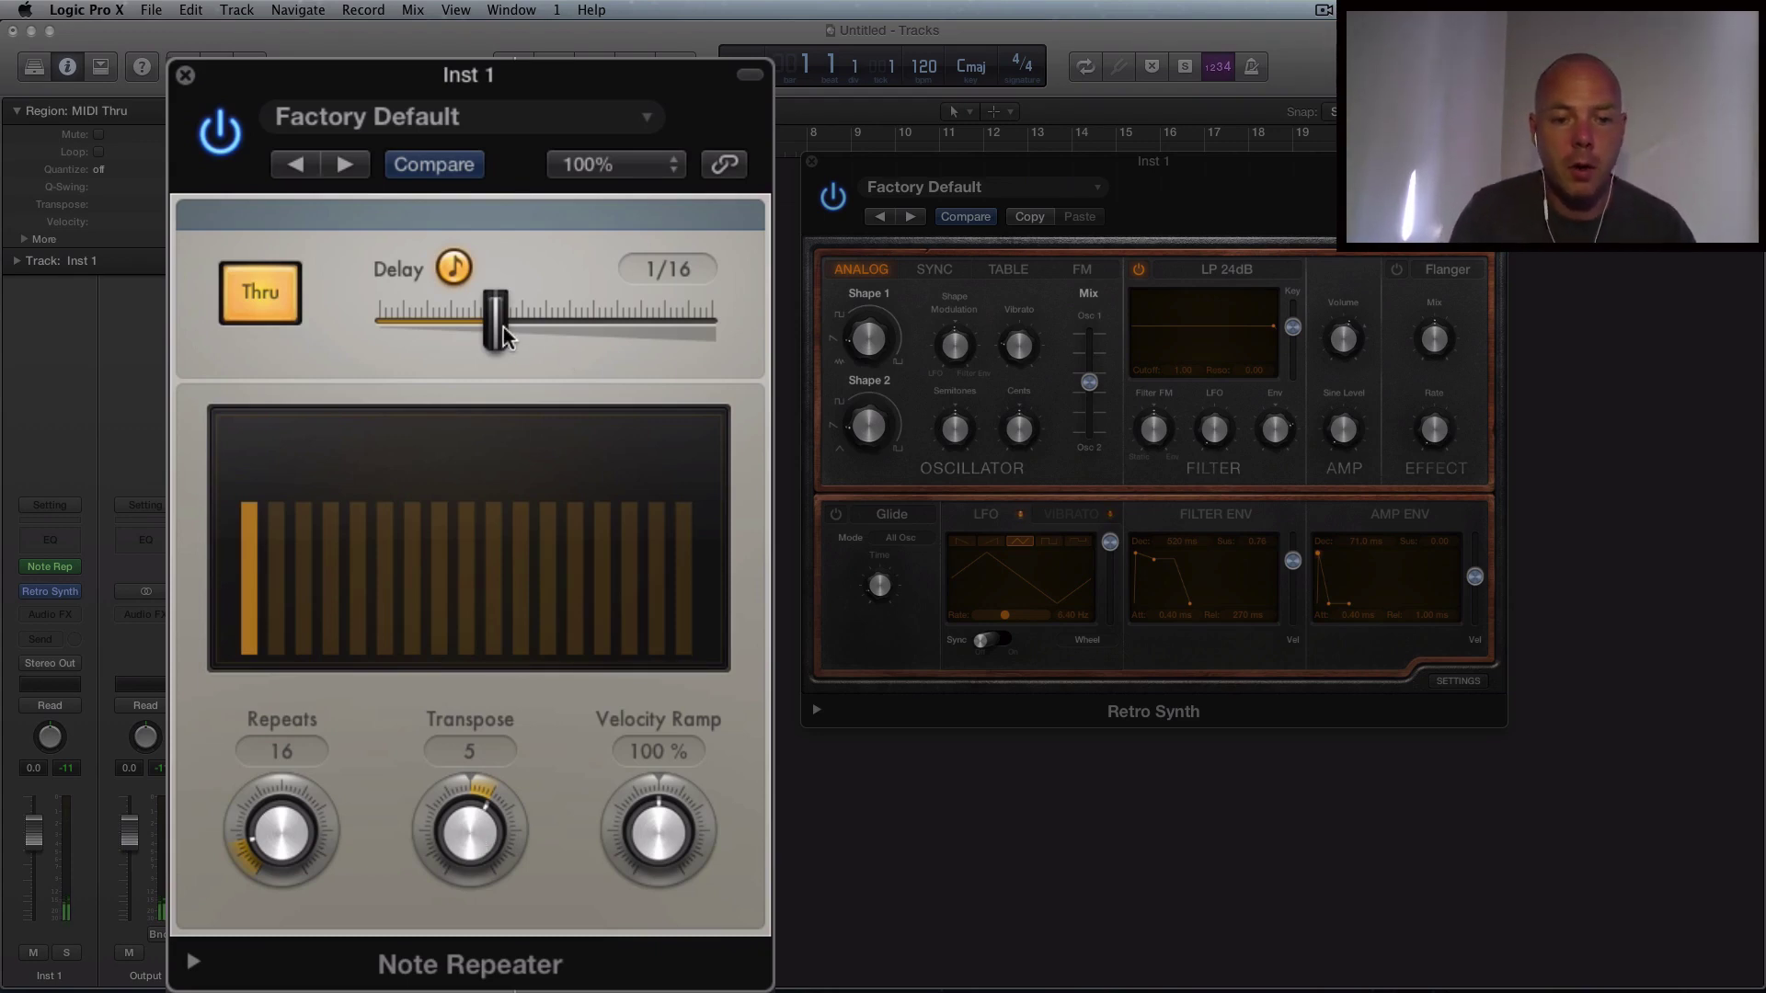
drag(464, 833, 478, 896)
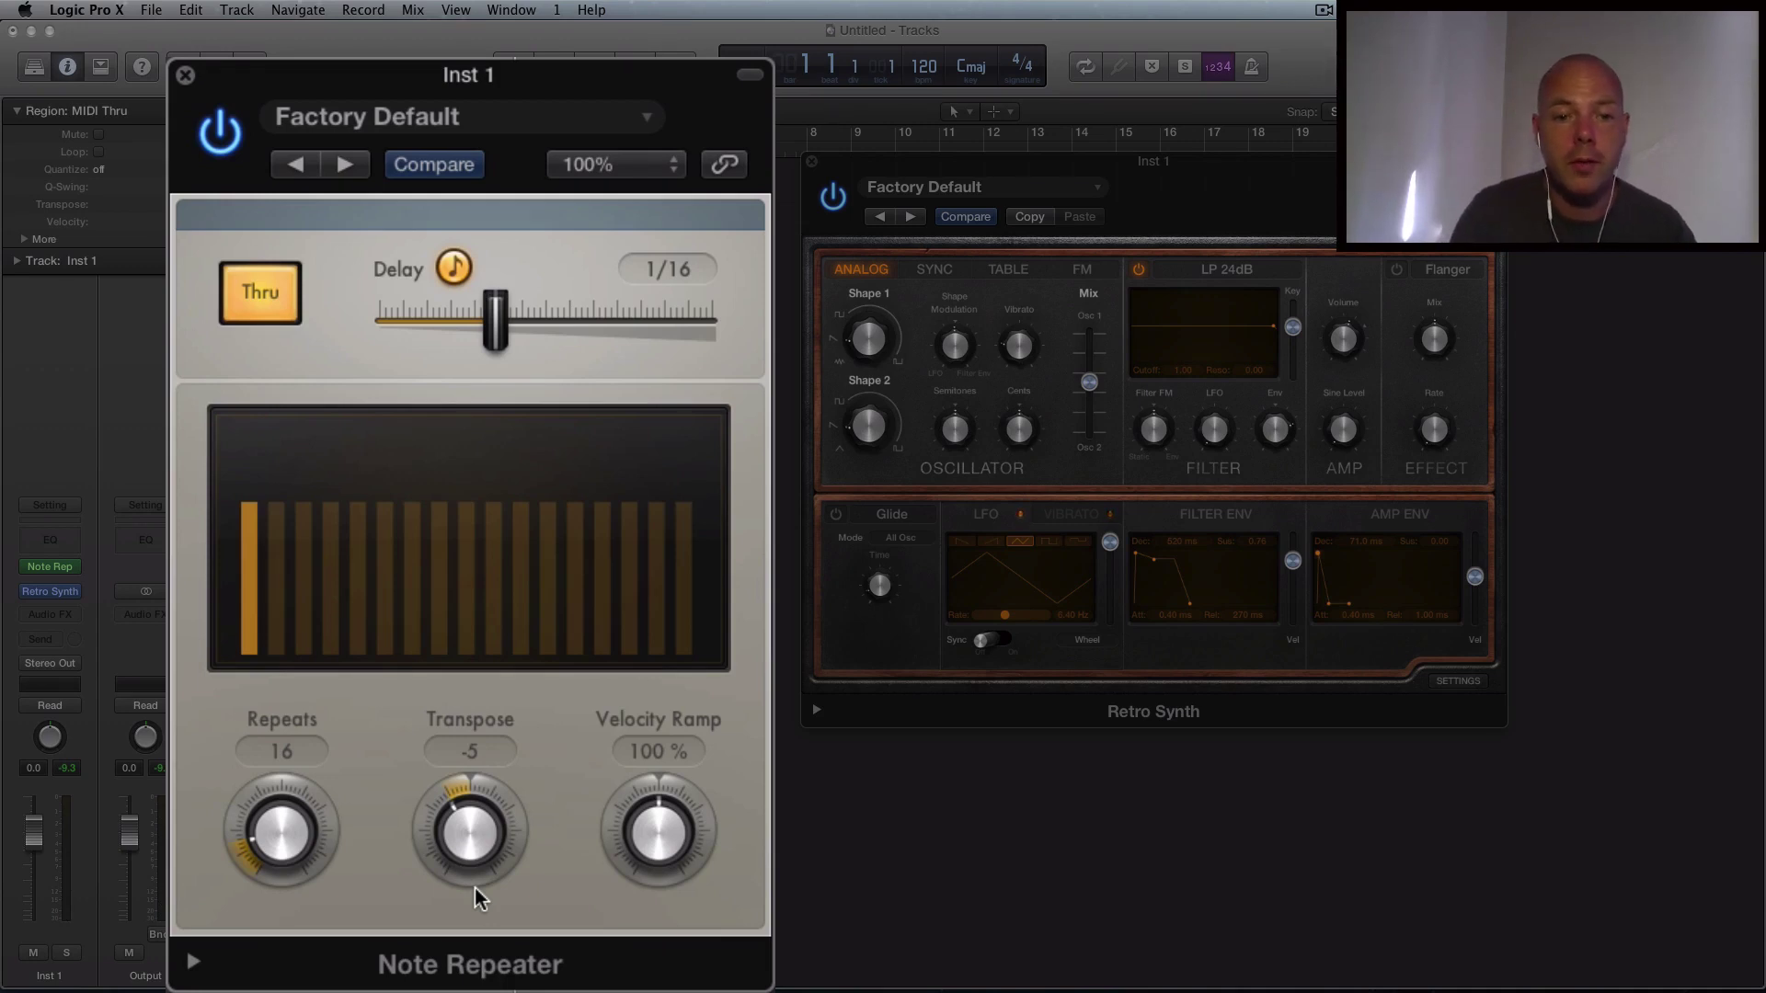
Shorten the Note Repeater delay to 1/64 and set its Transpose to 5.
drag(495, 338, 451, 341)
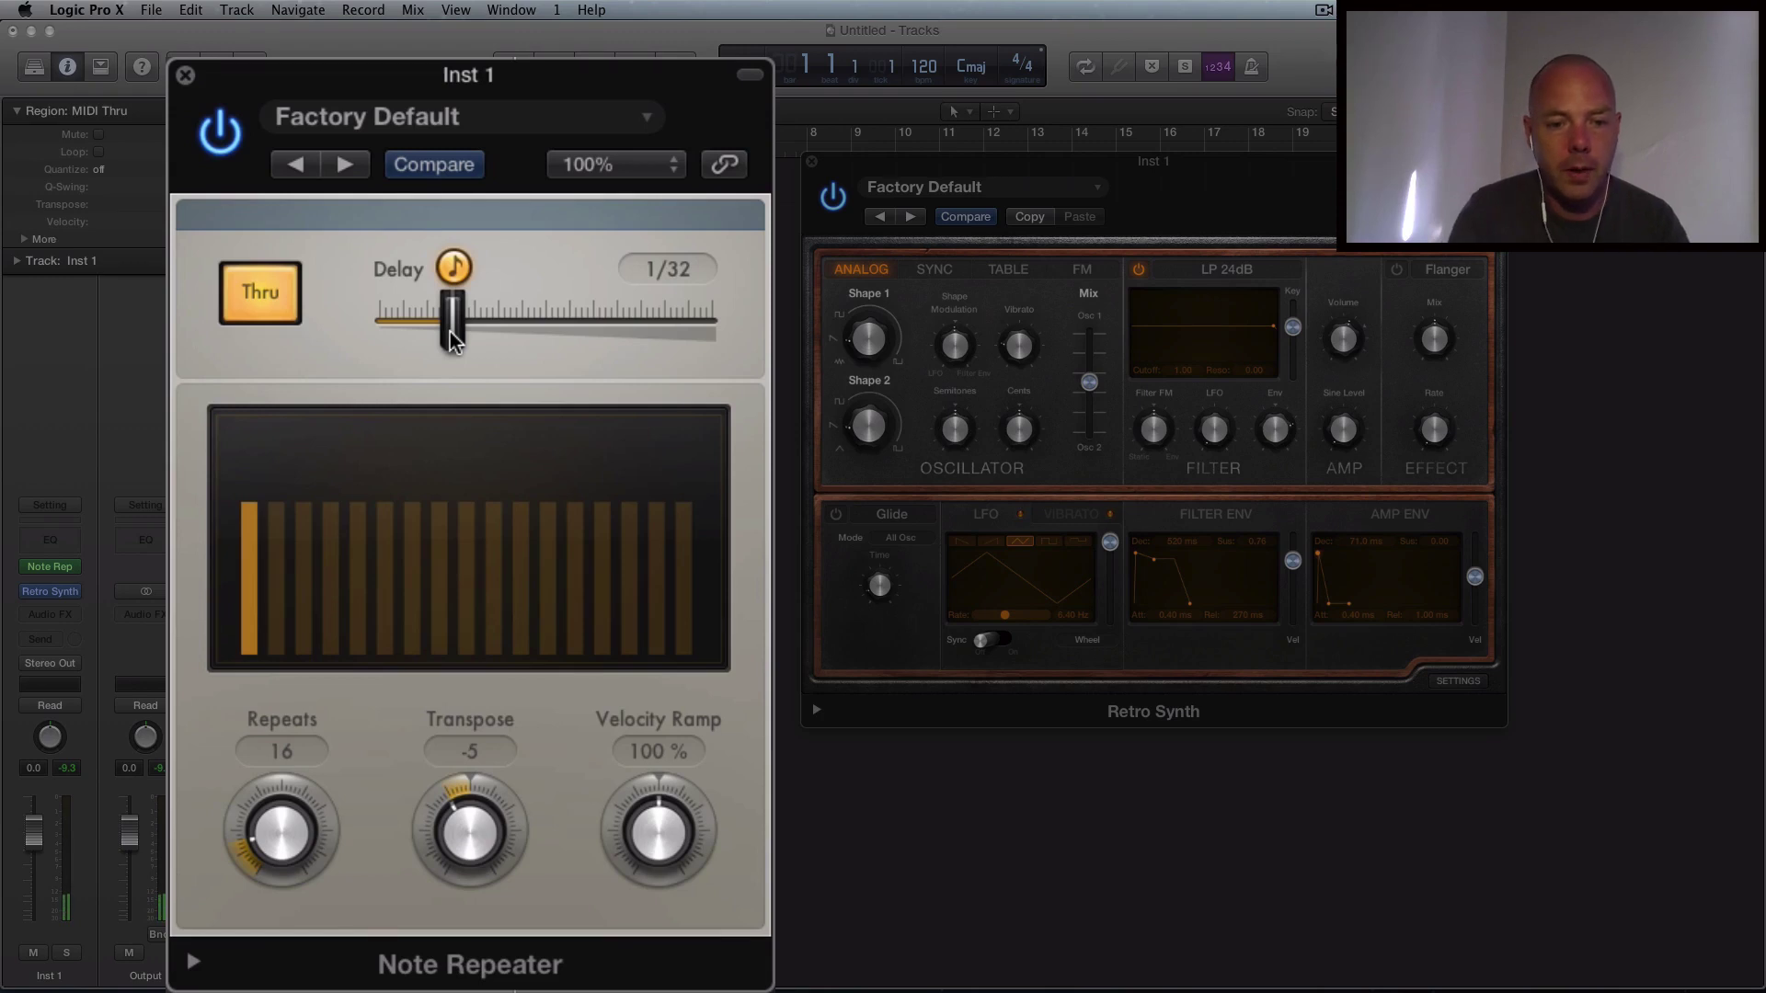
drag(505, 817, 497, 758)
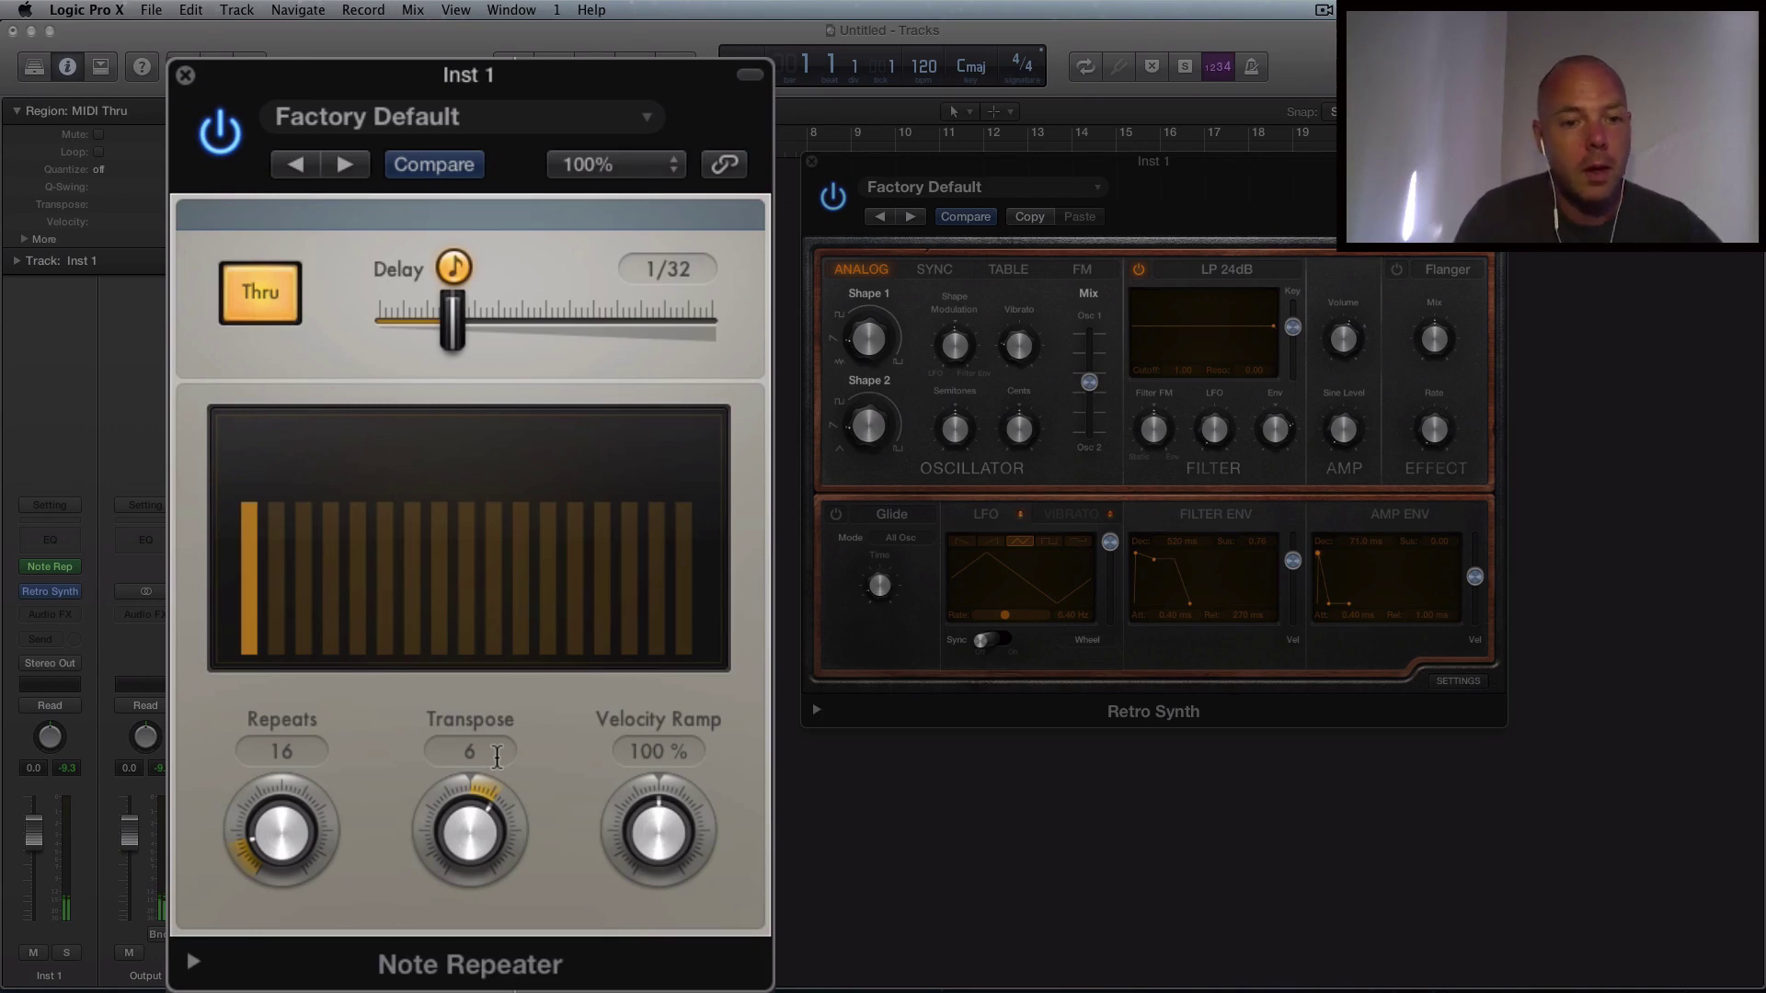
drag(449, 333, 402, 341)
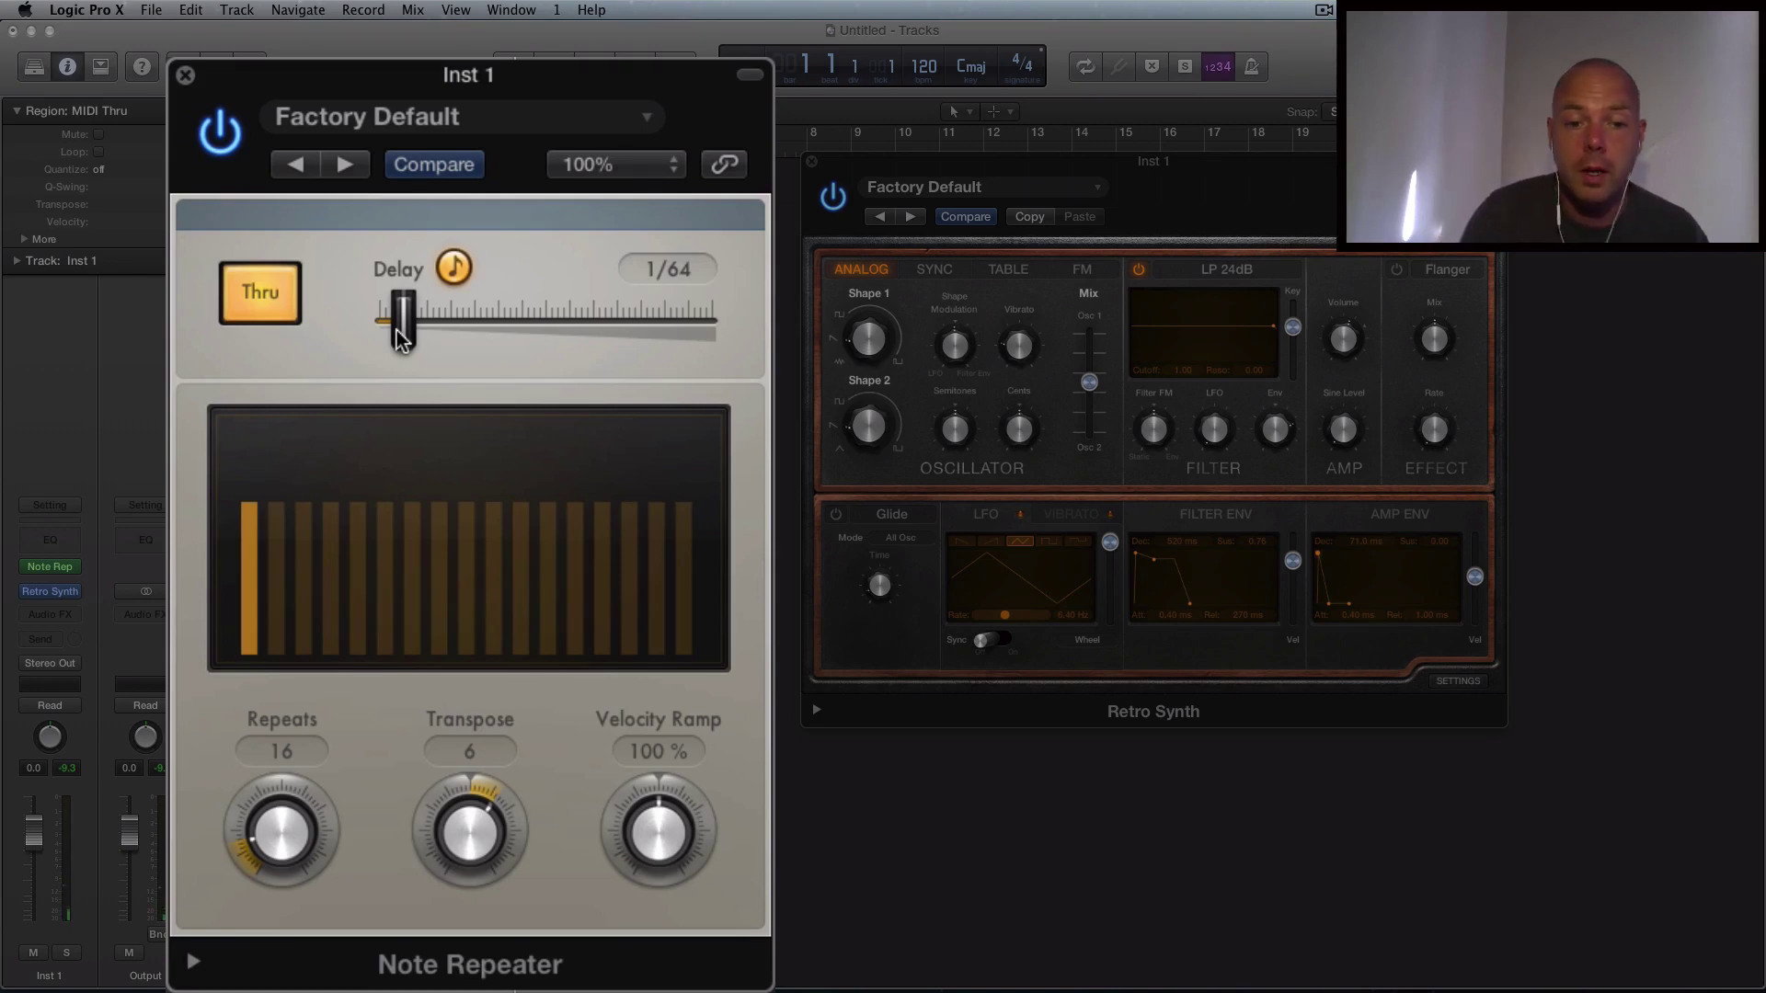
click(484, 854)
drag(485, 853, 491, 865)
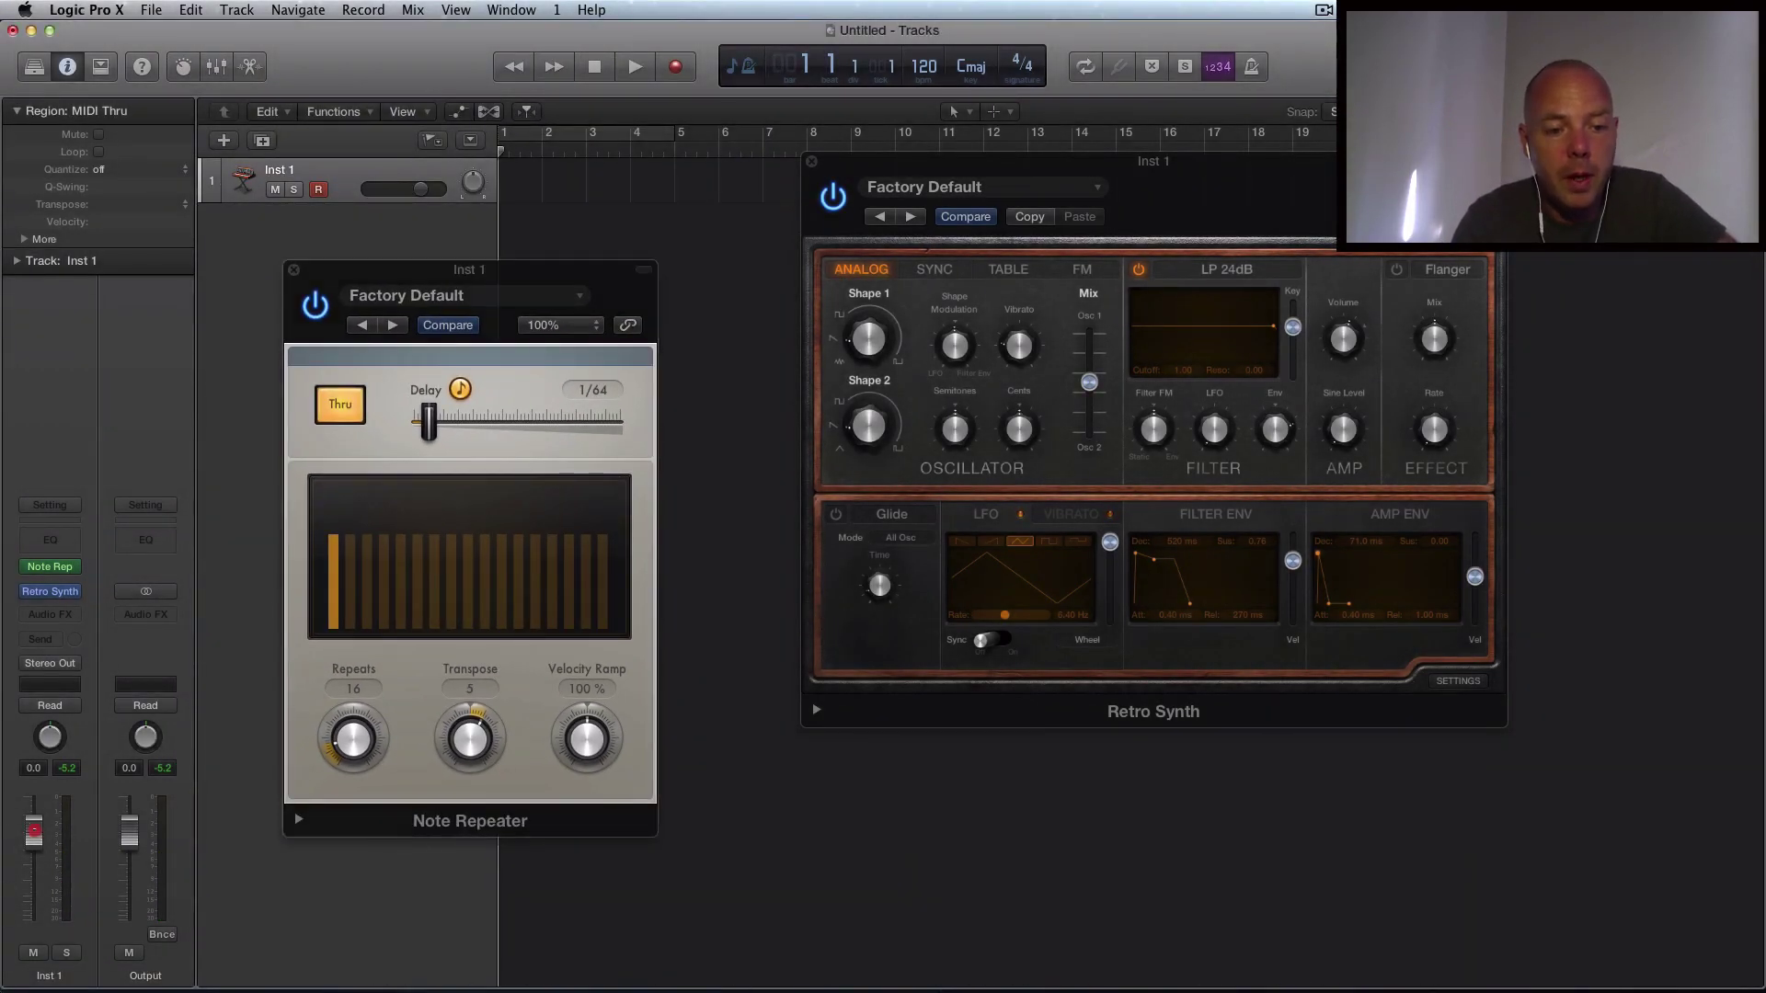
Lower Inst 1 to -2.7 dB and add a stereo Tape Delay, arranging its window below Retro Synth.
drag(34, 831, 34, 843)
click(68, 615)
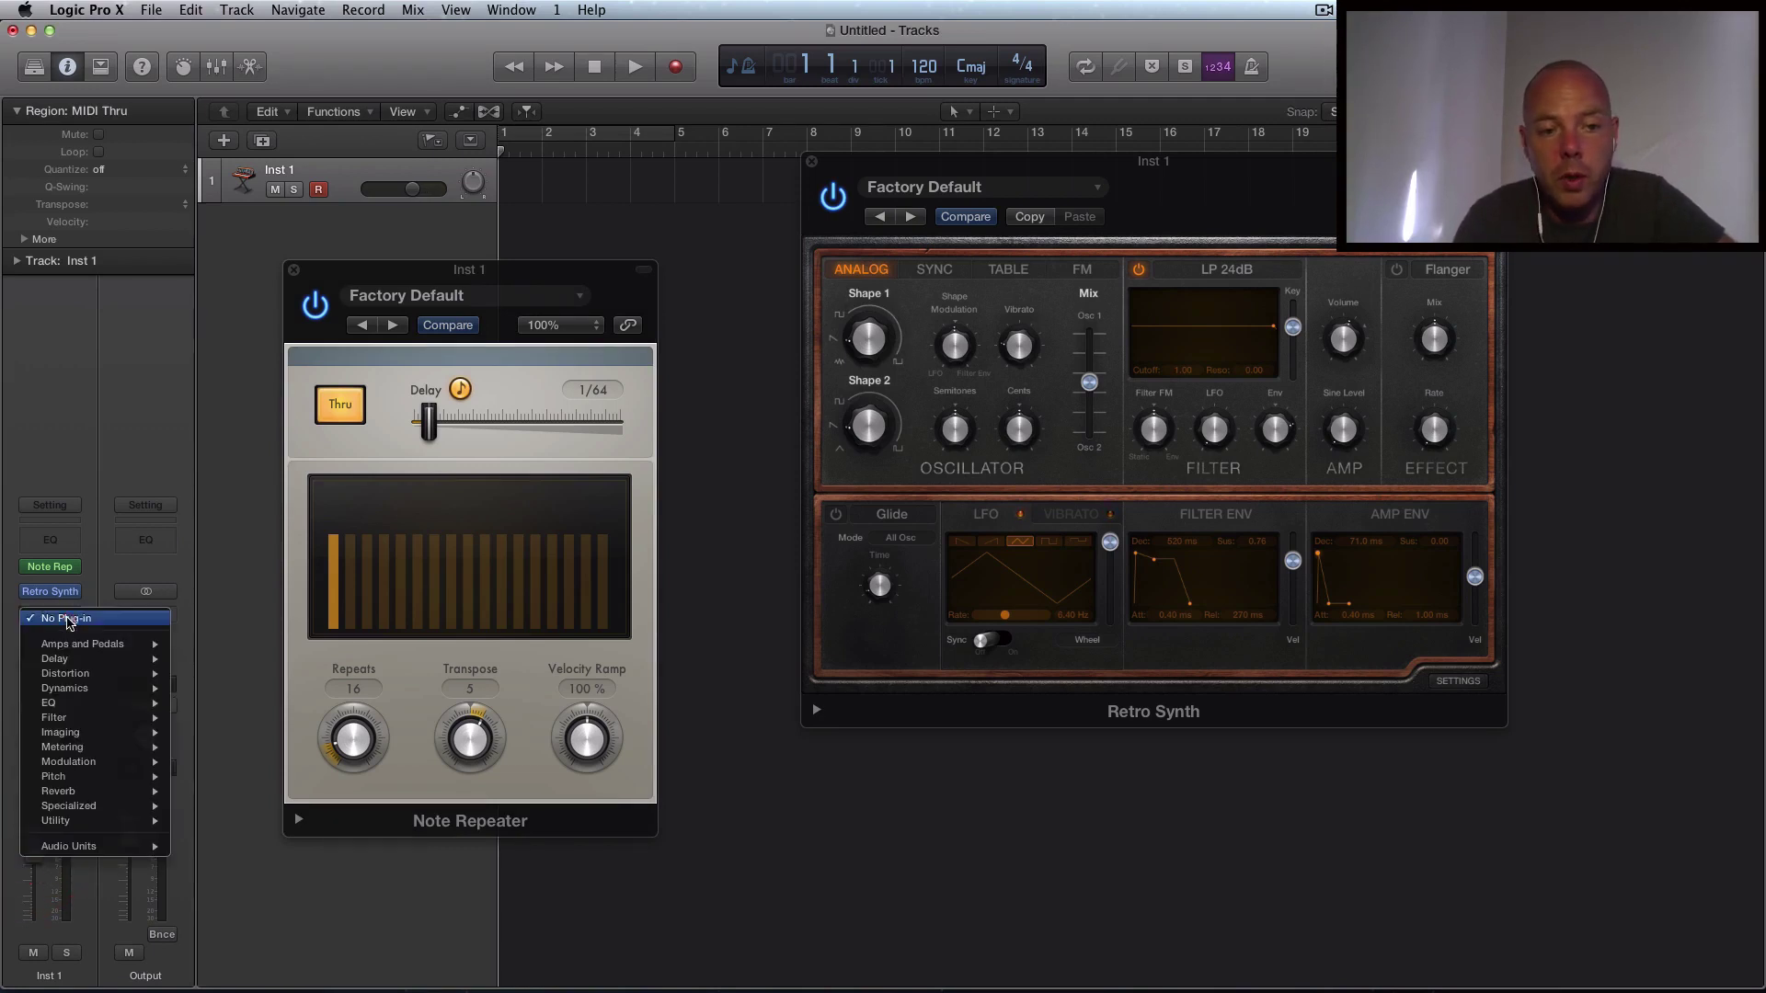
mouse_move(99, 680)
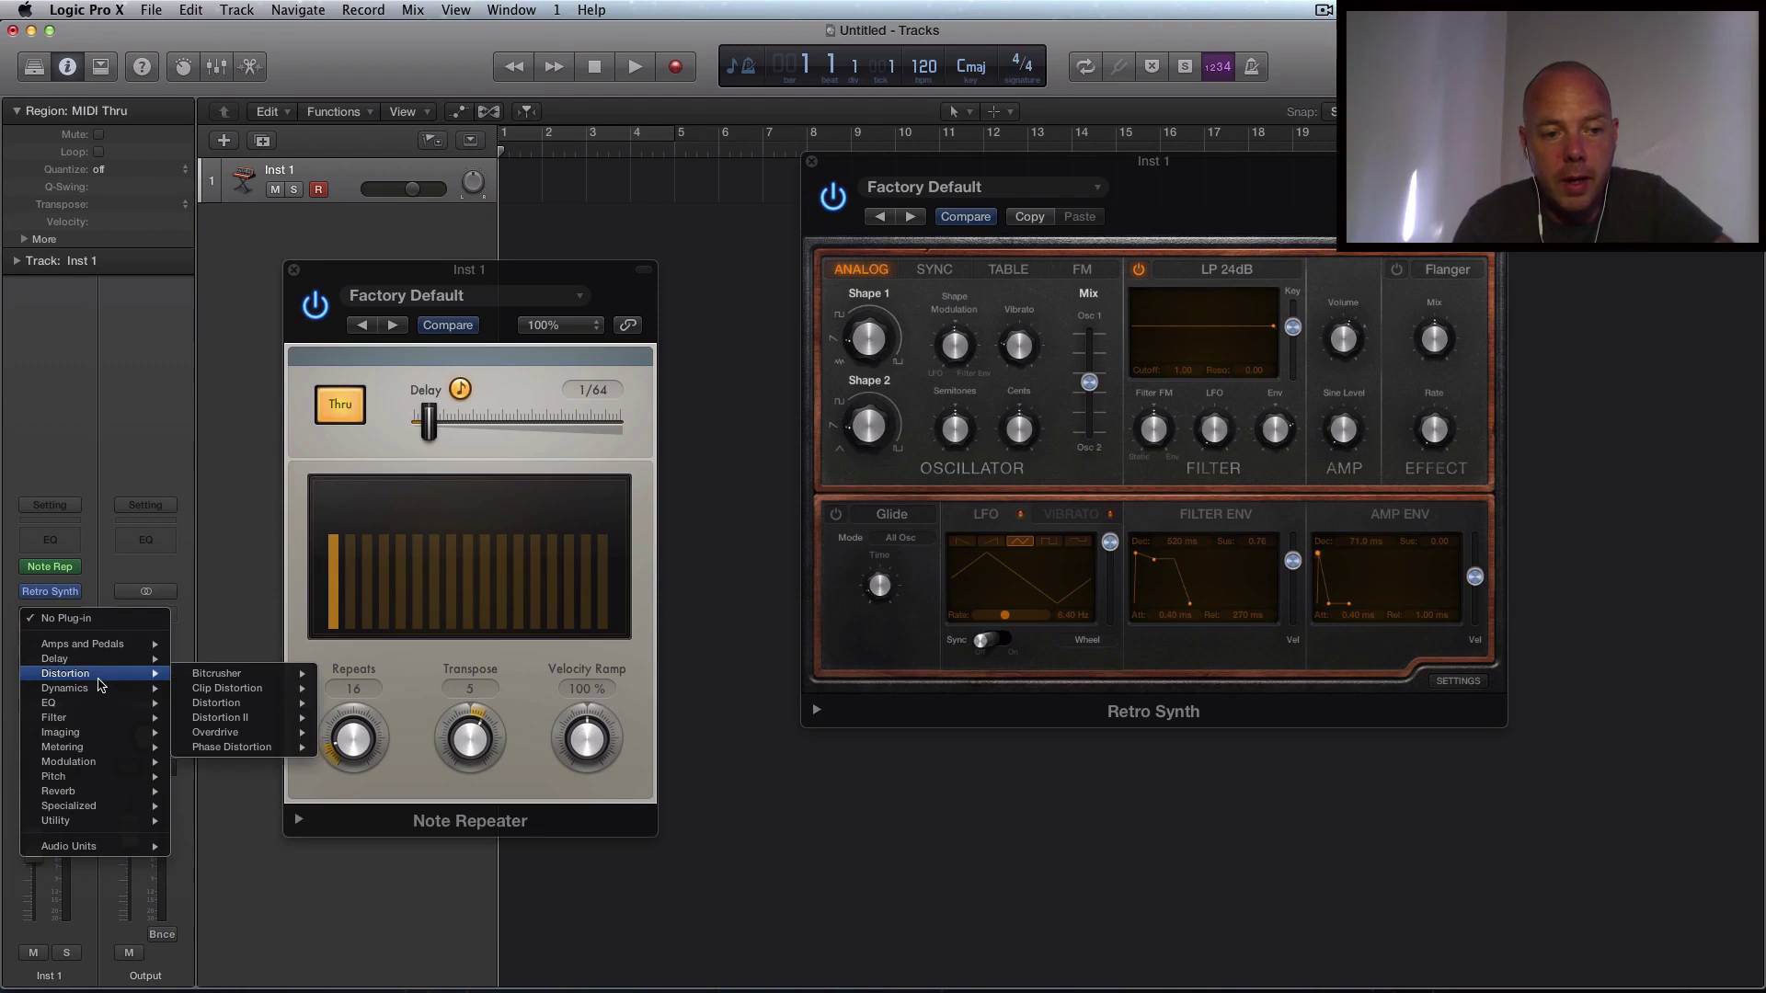
mouse_move(221, 661)
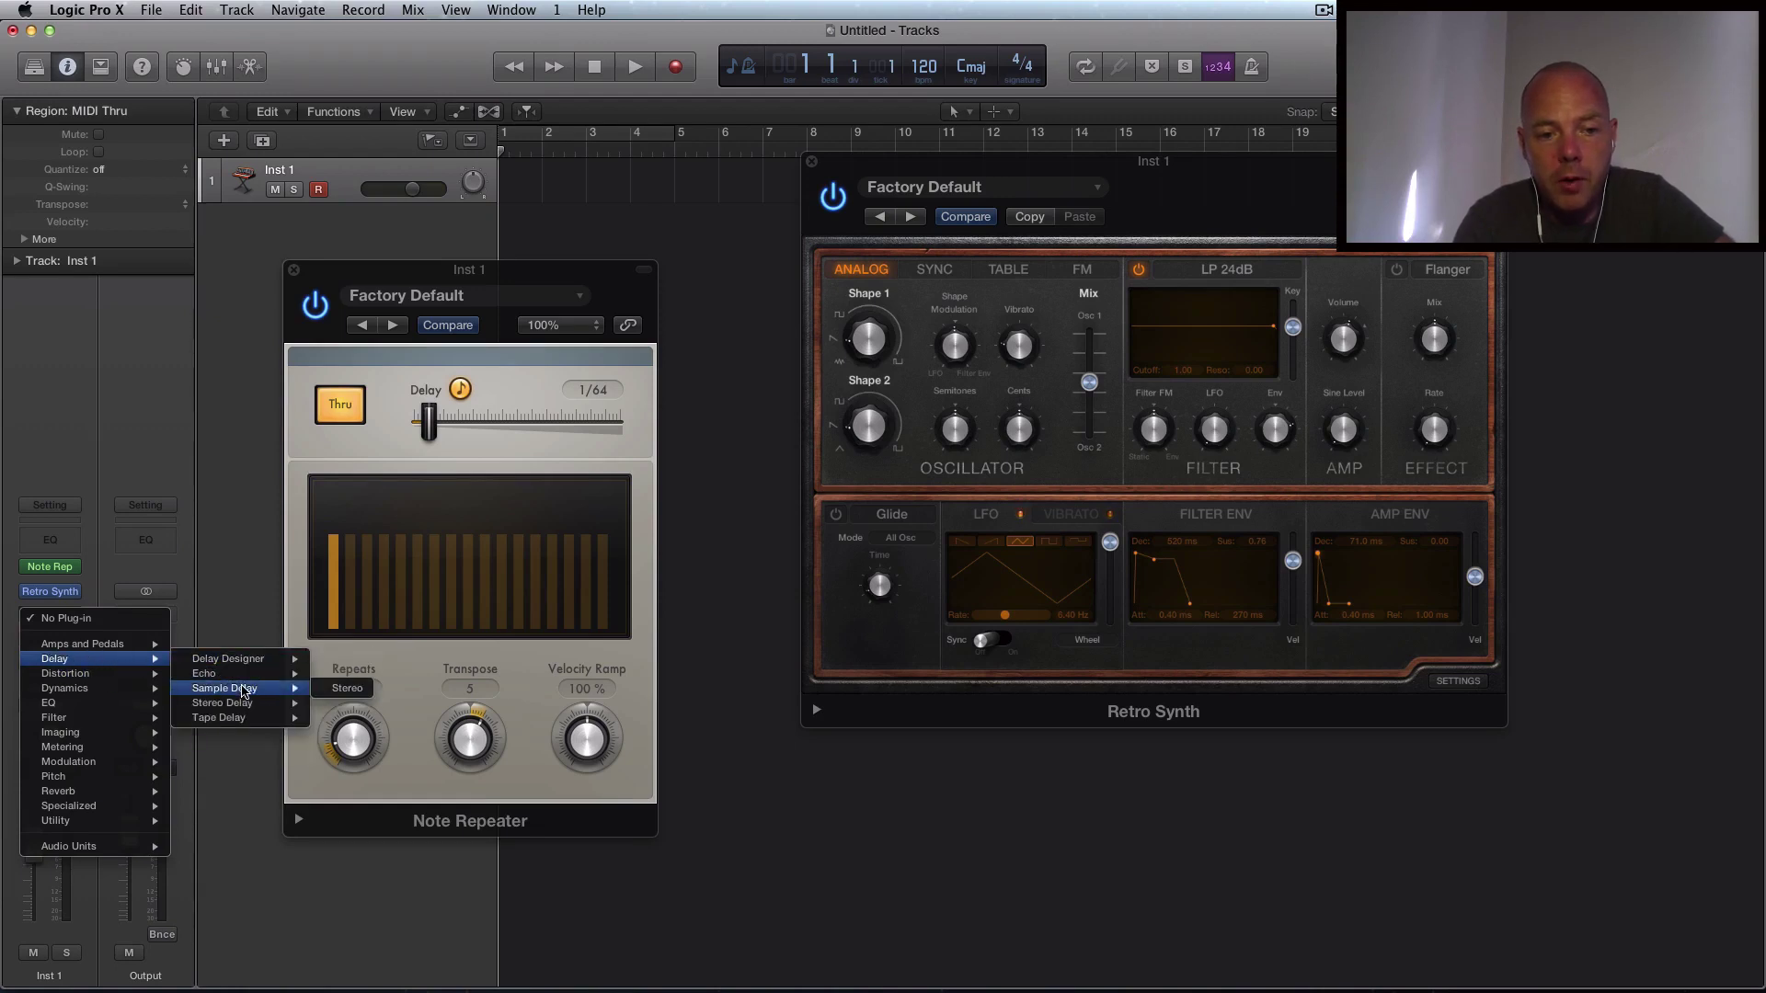
mouse_move(258, 719)
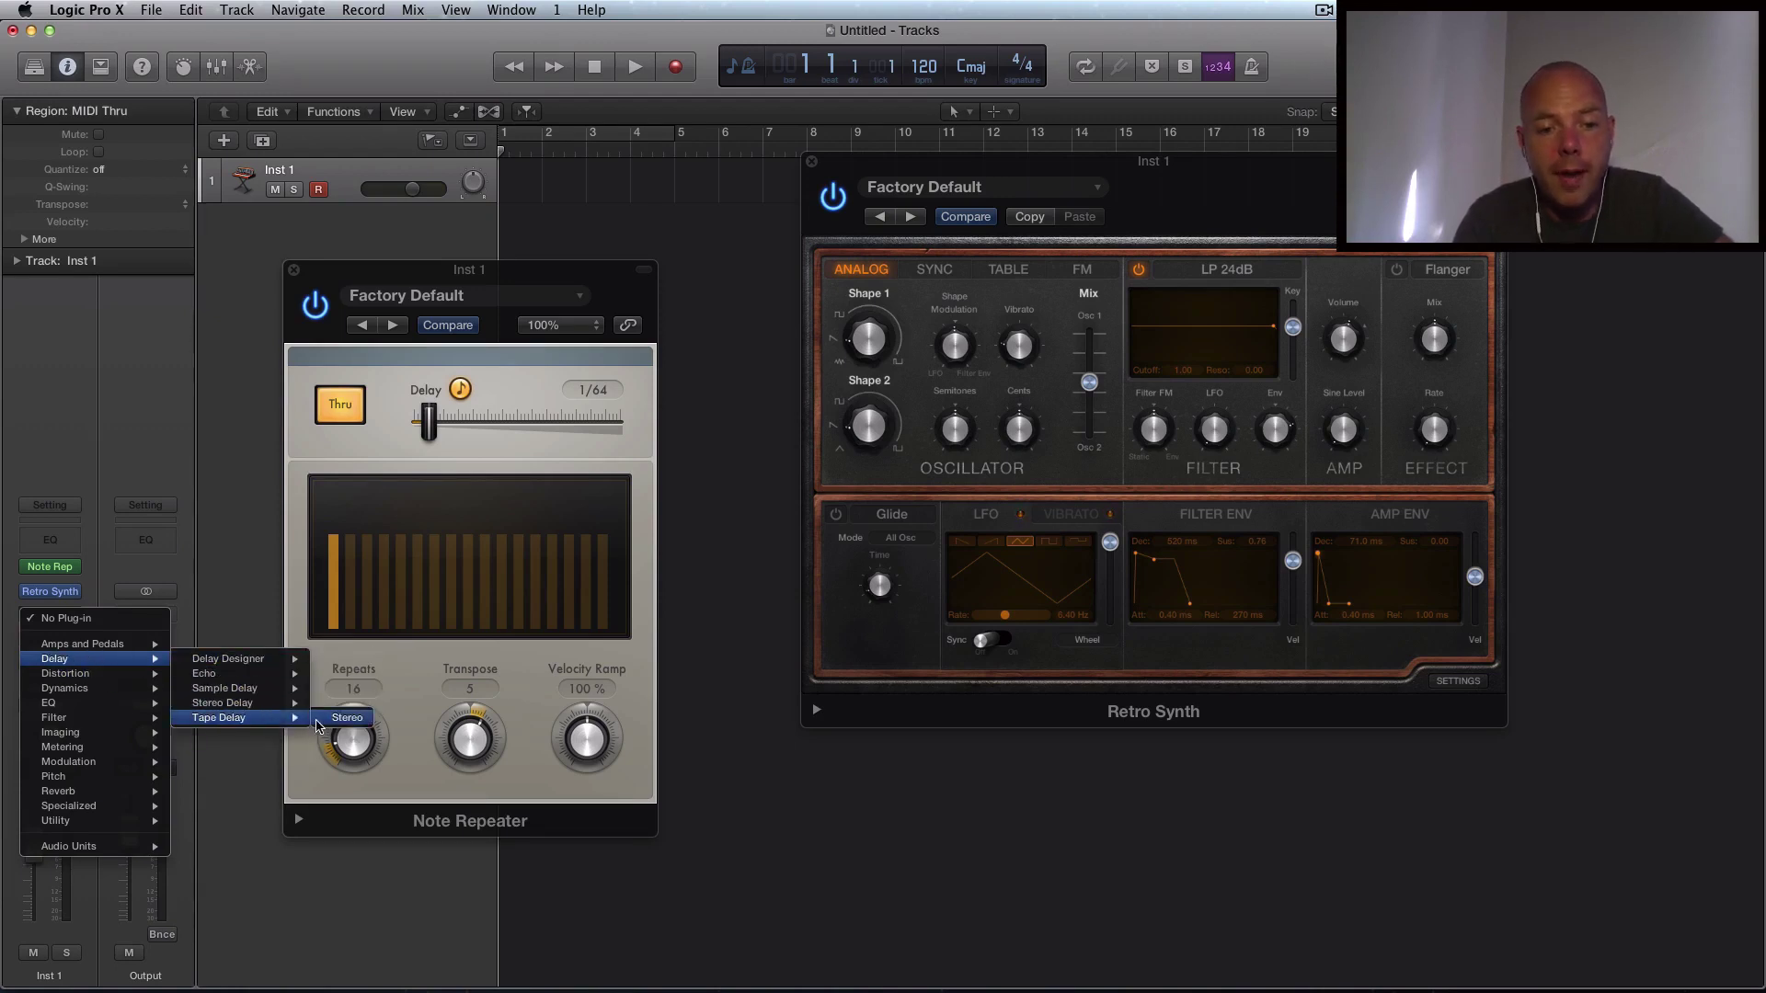
click(342, 720)
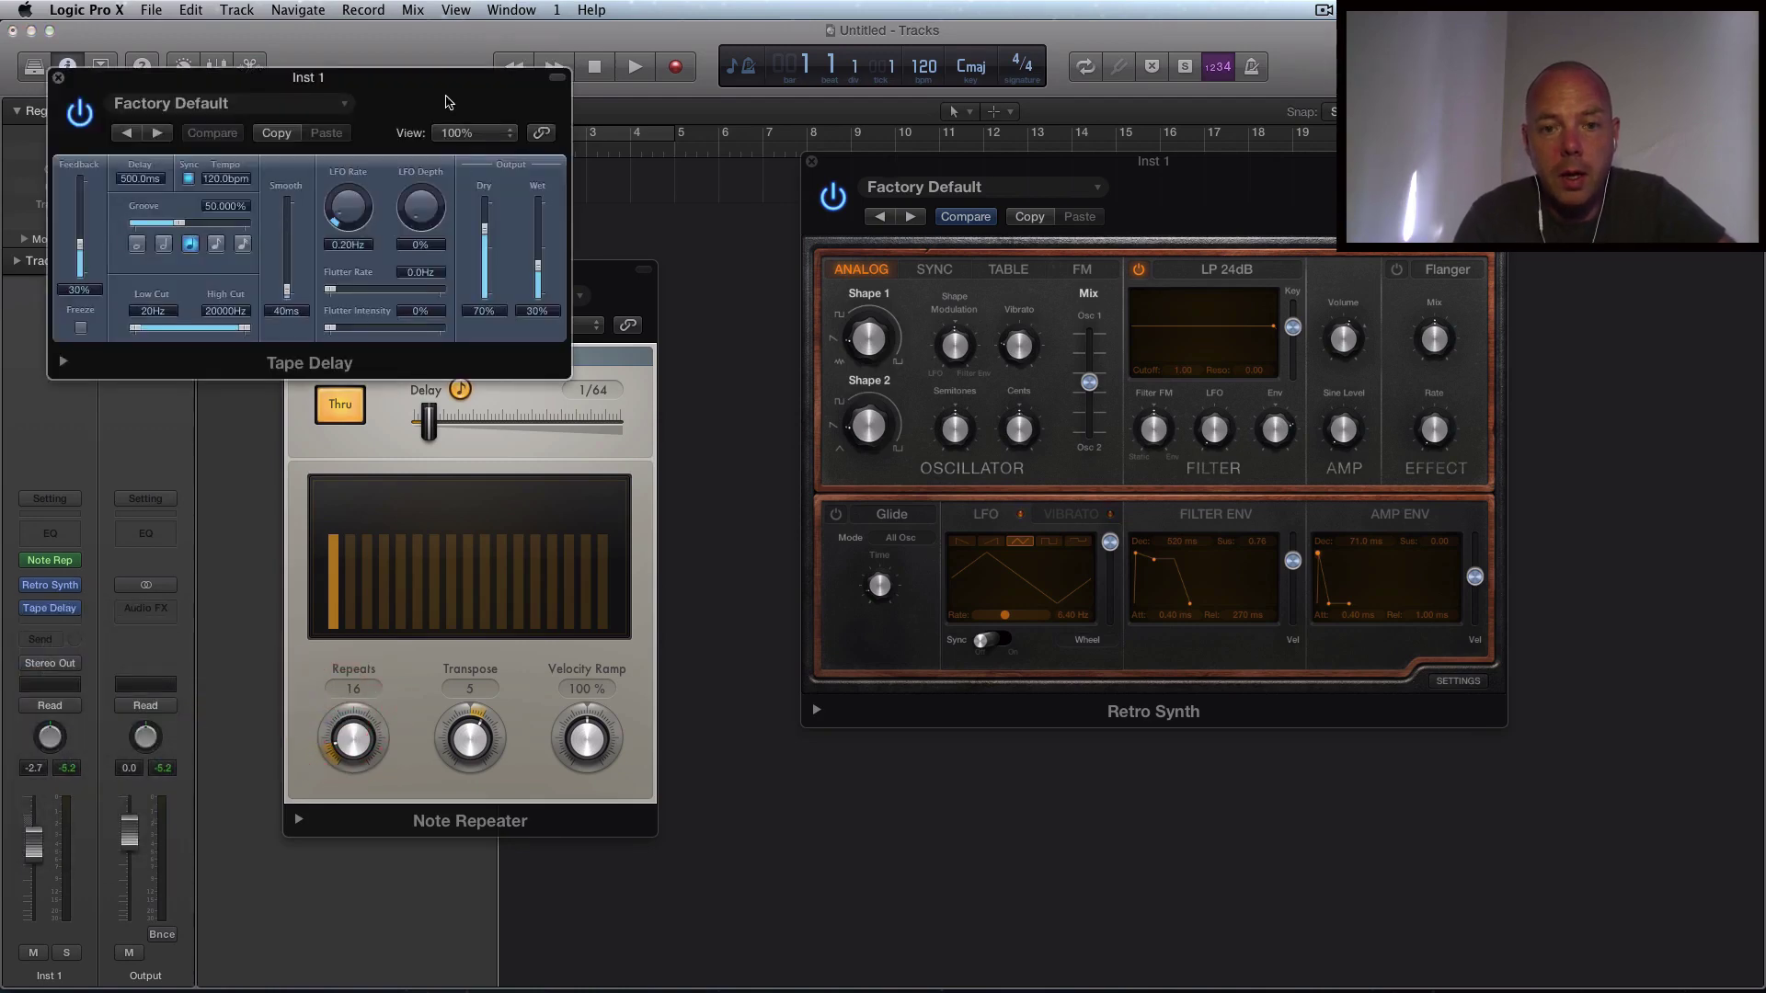
drag(448, 100, 1199, 644)
drag(1267, 165, 1269, 77)
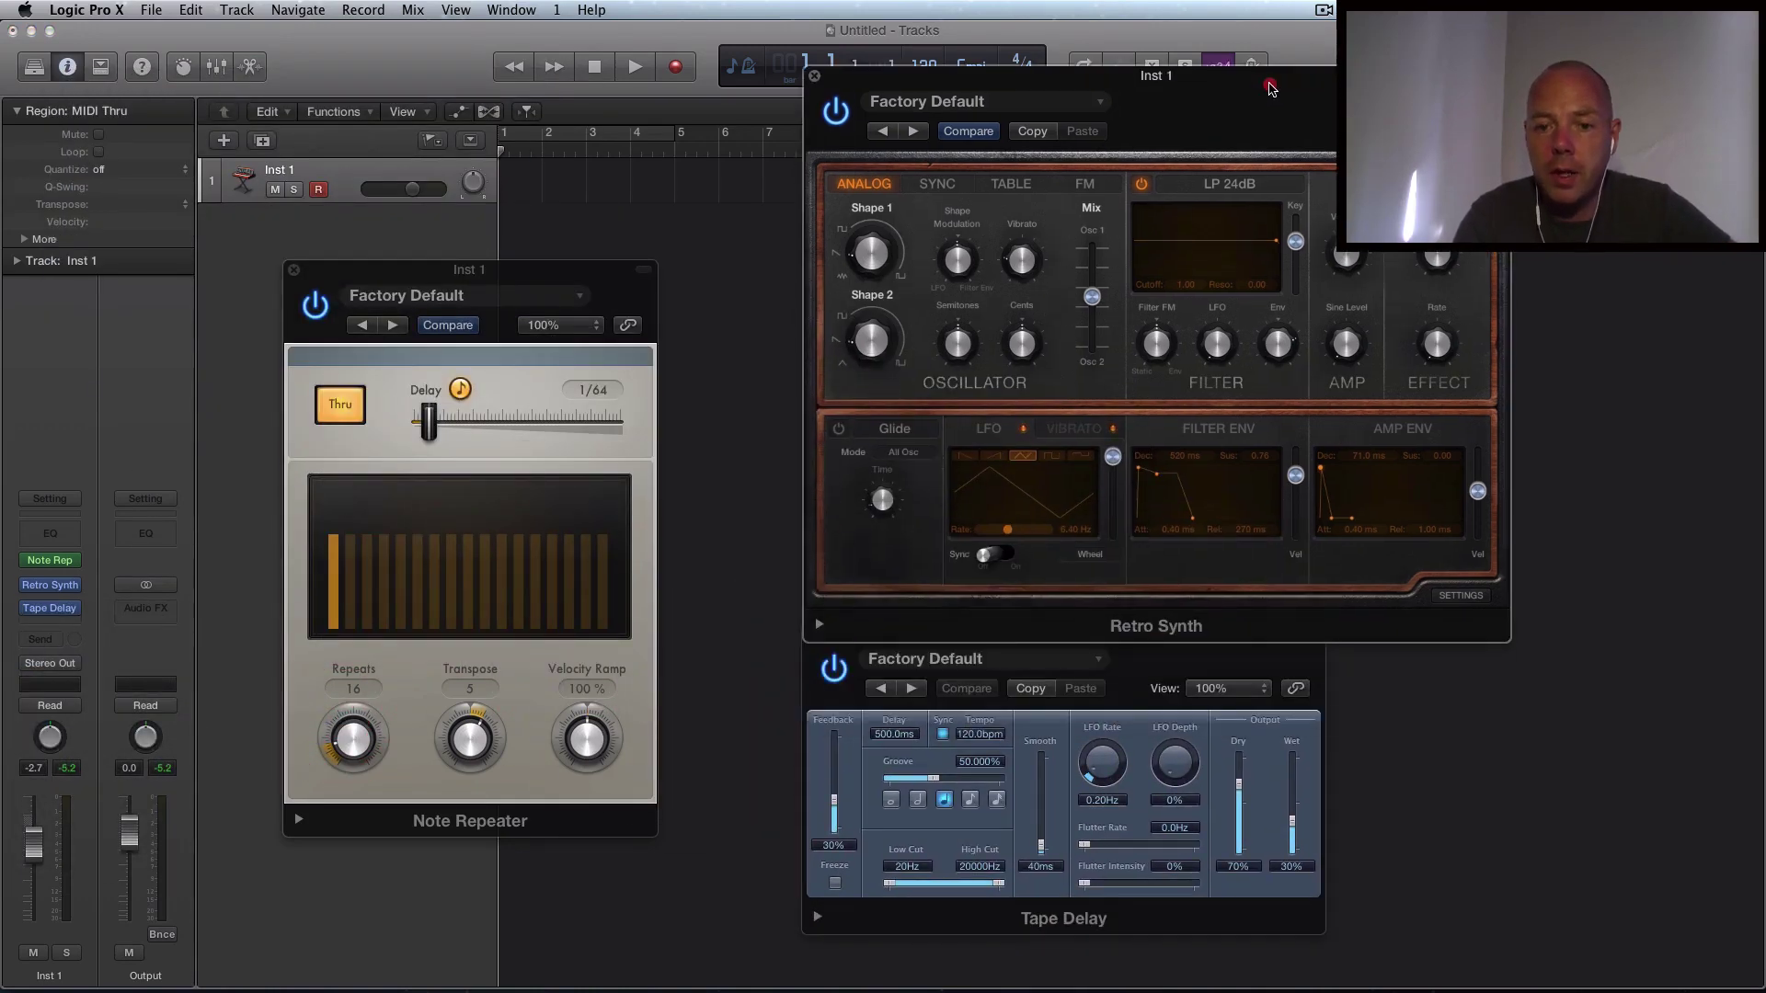
click(1146, 649)
drag(1151, 646, 1325, 666)
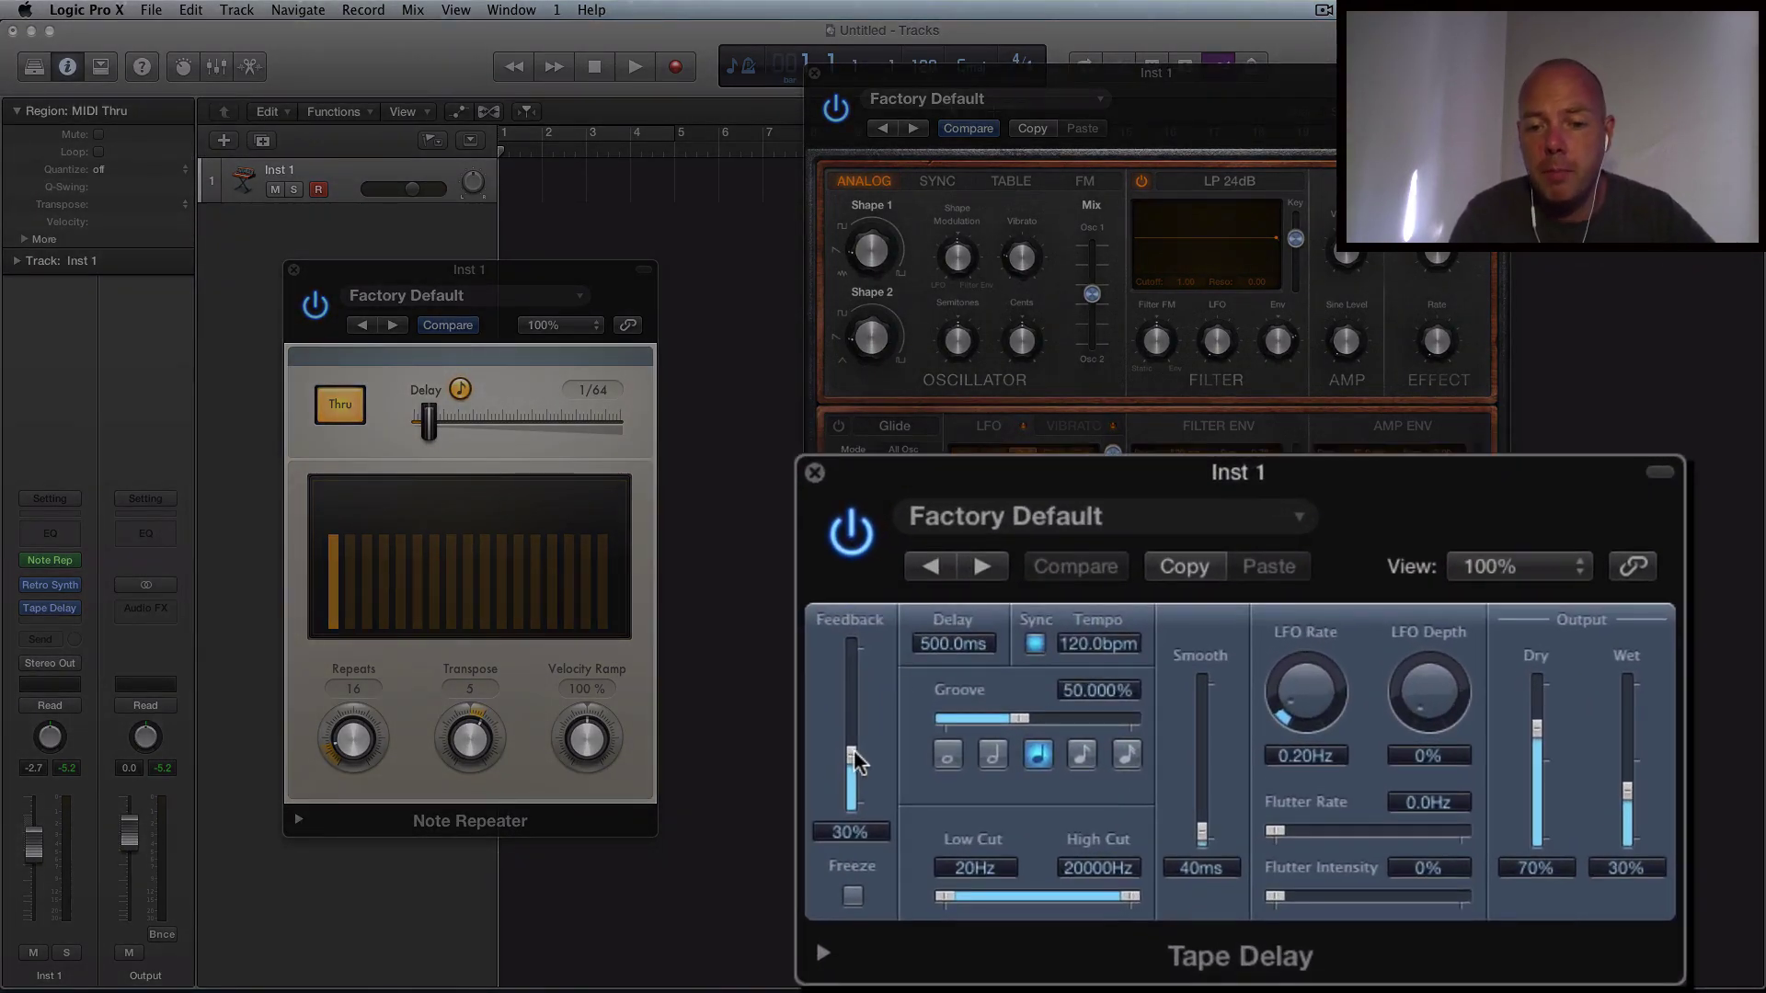
Set Tape Delay feedback to 54% and the Note Repeater transpose to 4.
drag(854, 750, 849, 715)
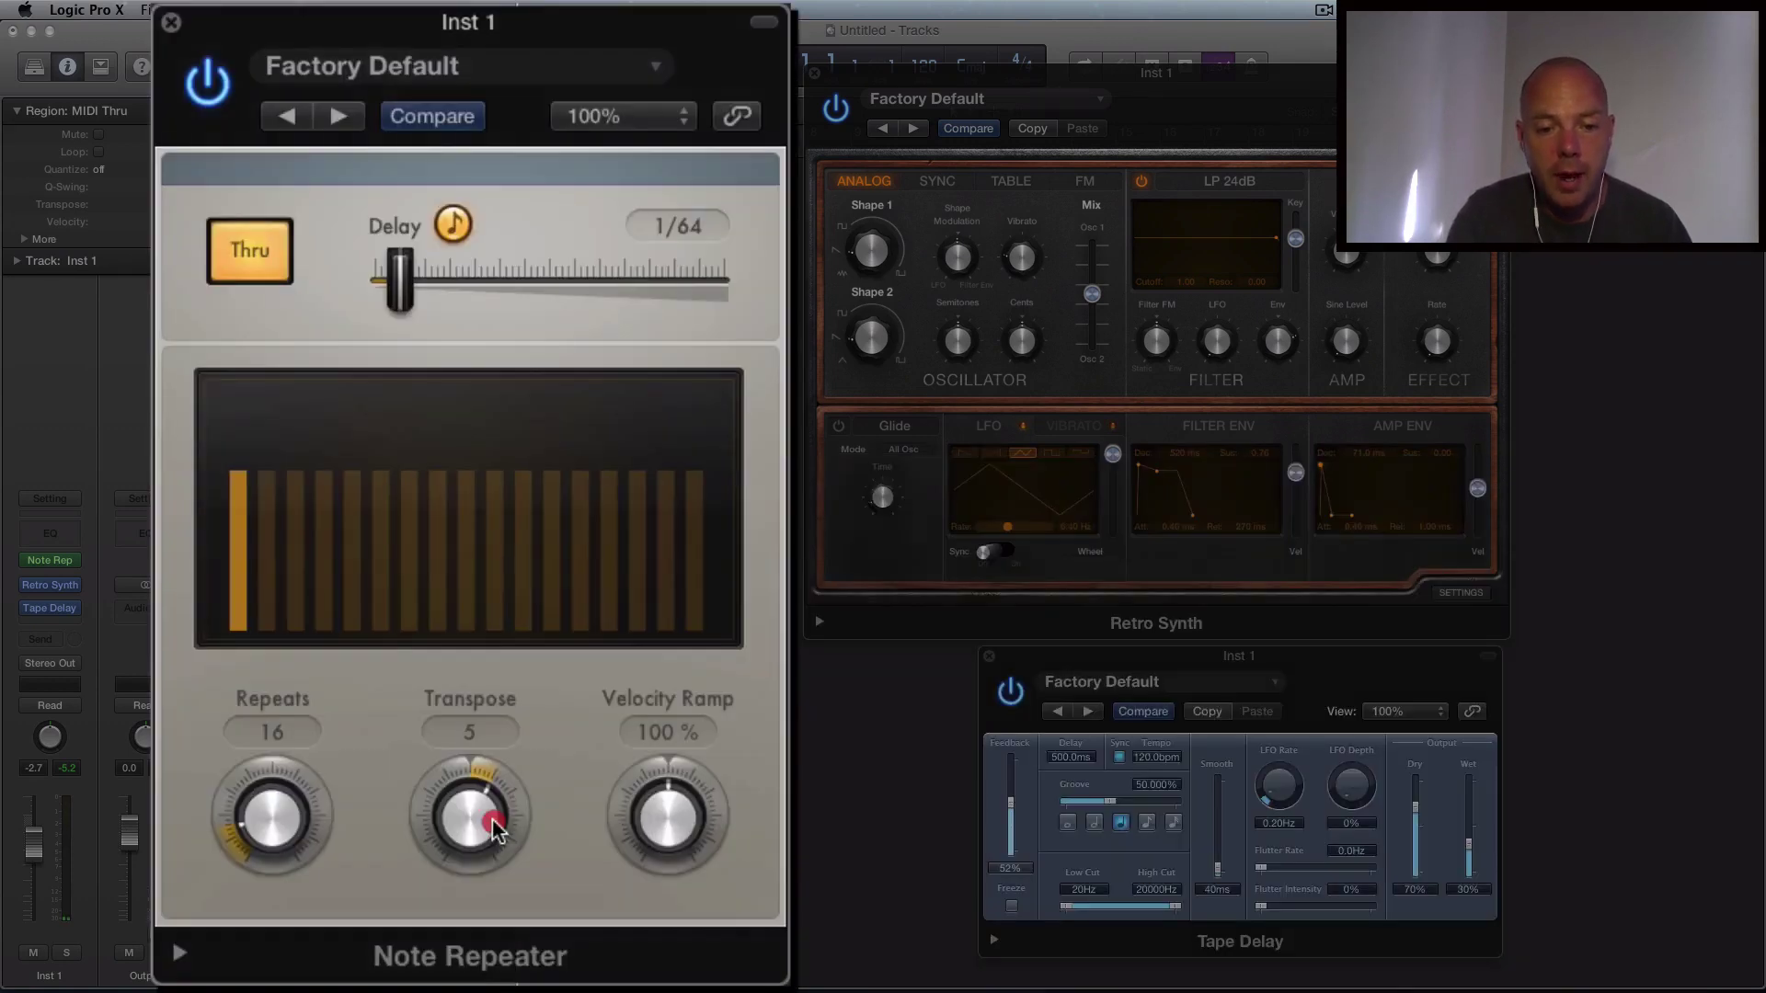
drag(483, 742, 483, 746)
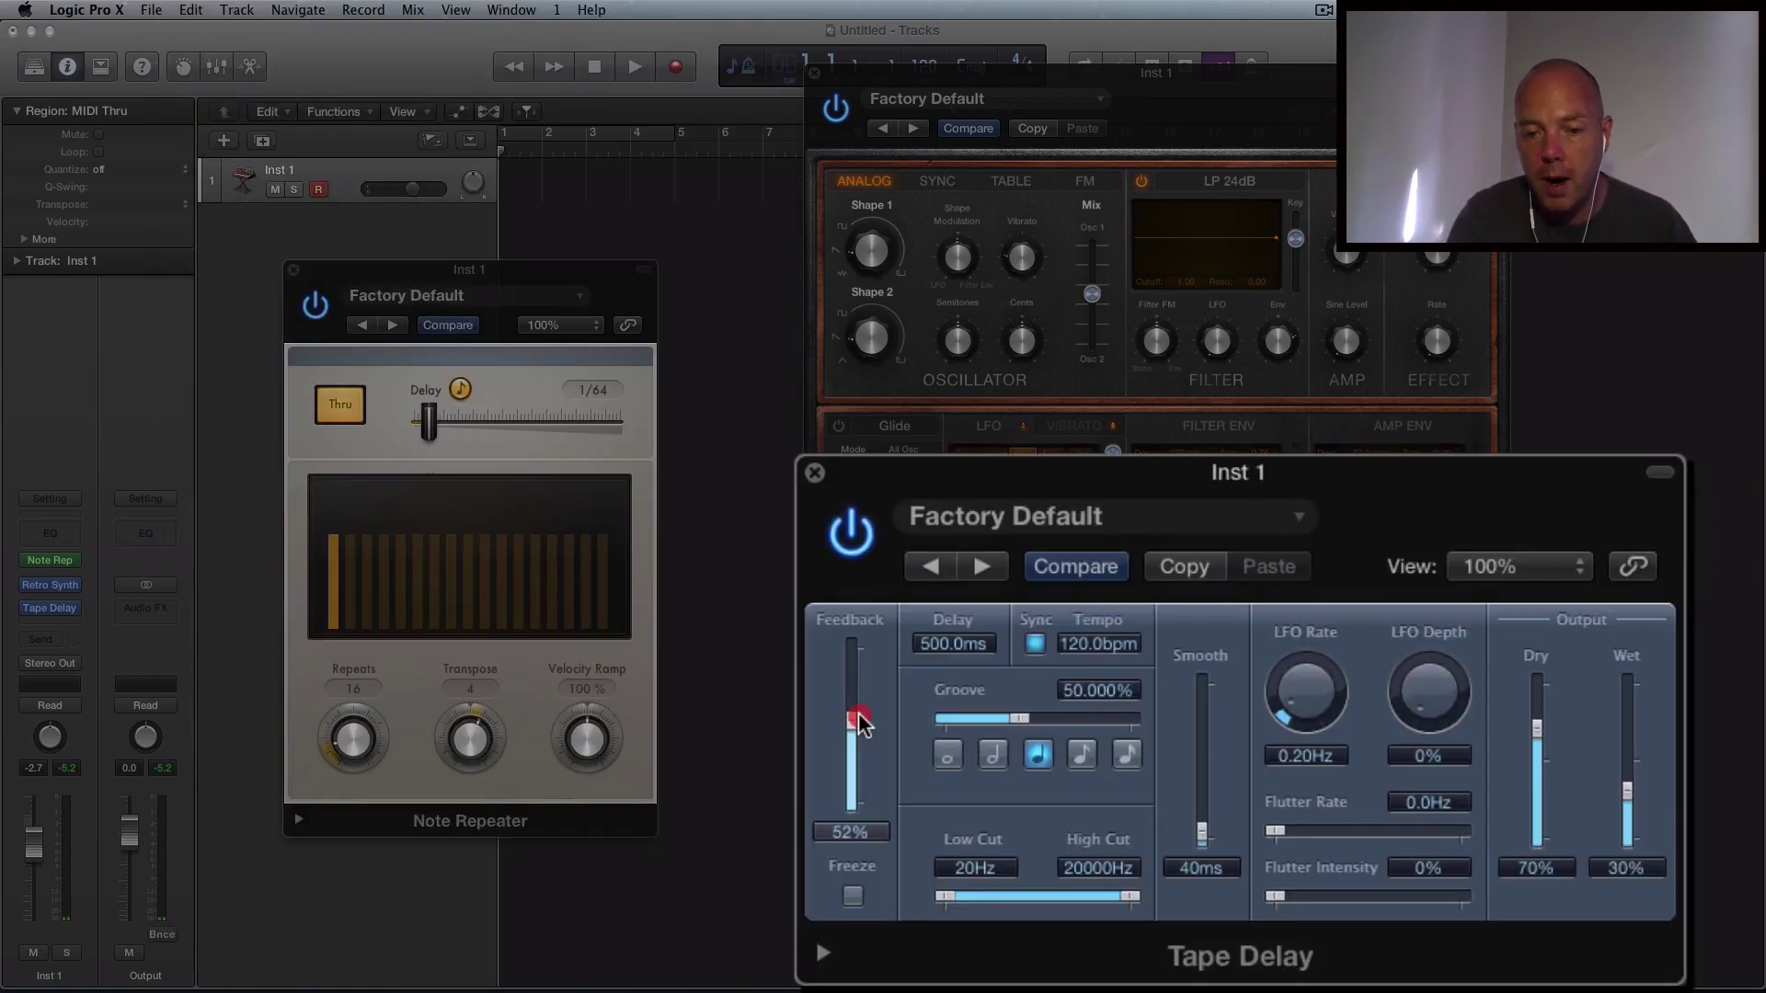
drag(1017, 805, 1018, 802)
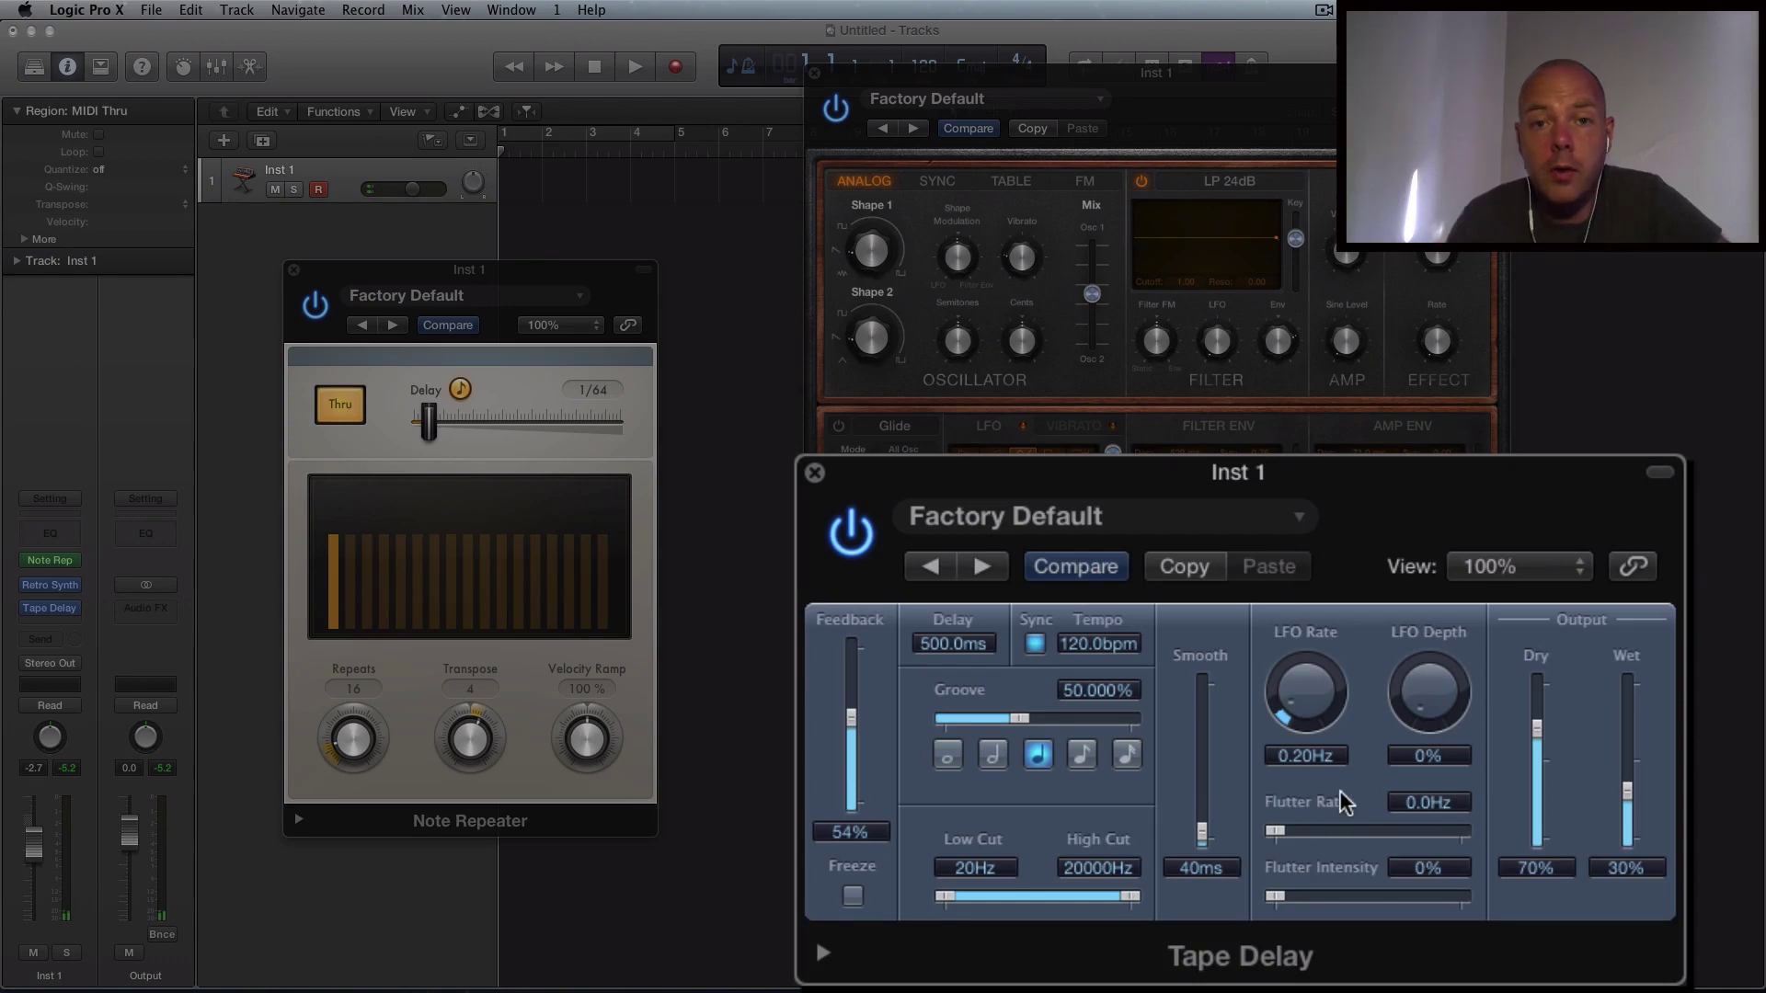
Set Tape Delay LFO depth 43%, LFO rate 0.16Hz, flutter 0.6Hz at 52%, and Note Repeater delay 1/32.
drag(1440, 732, 1439, 585)
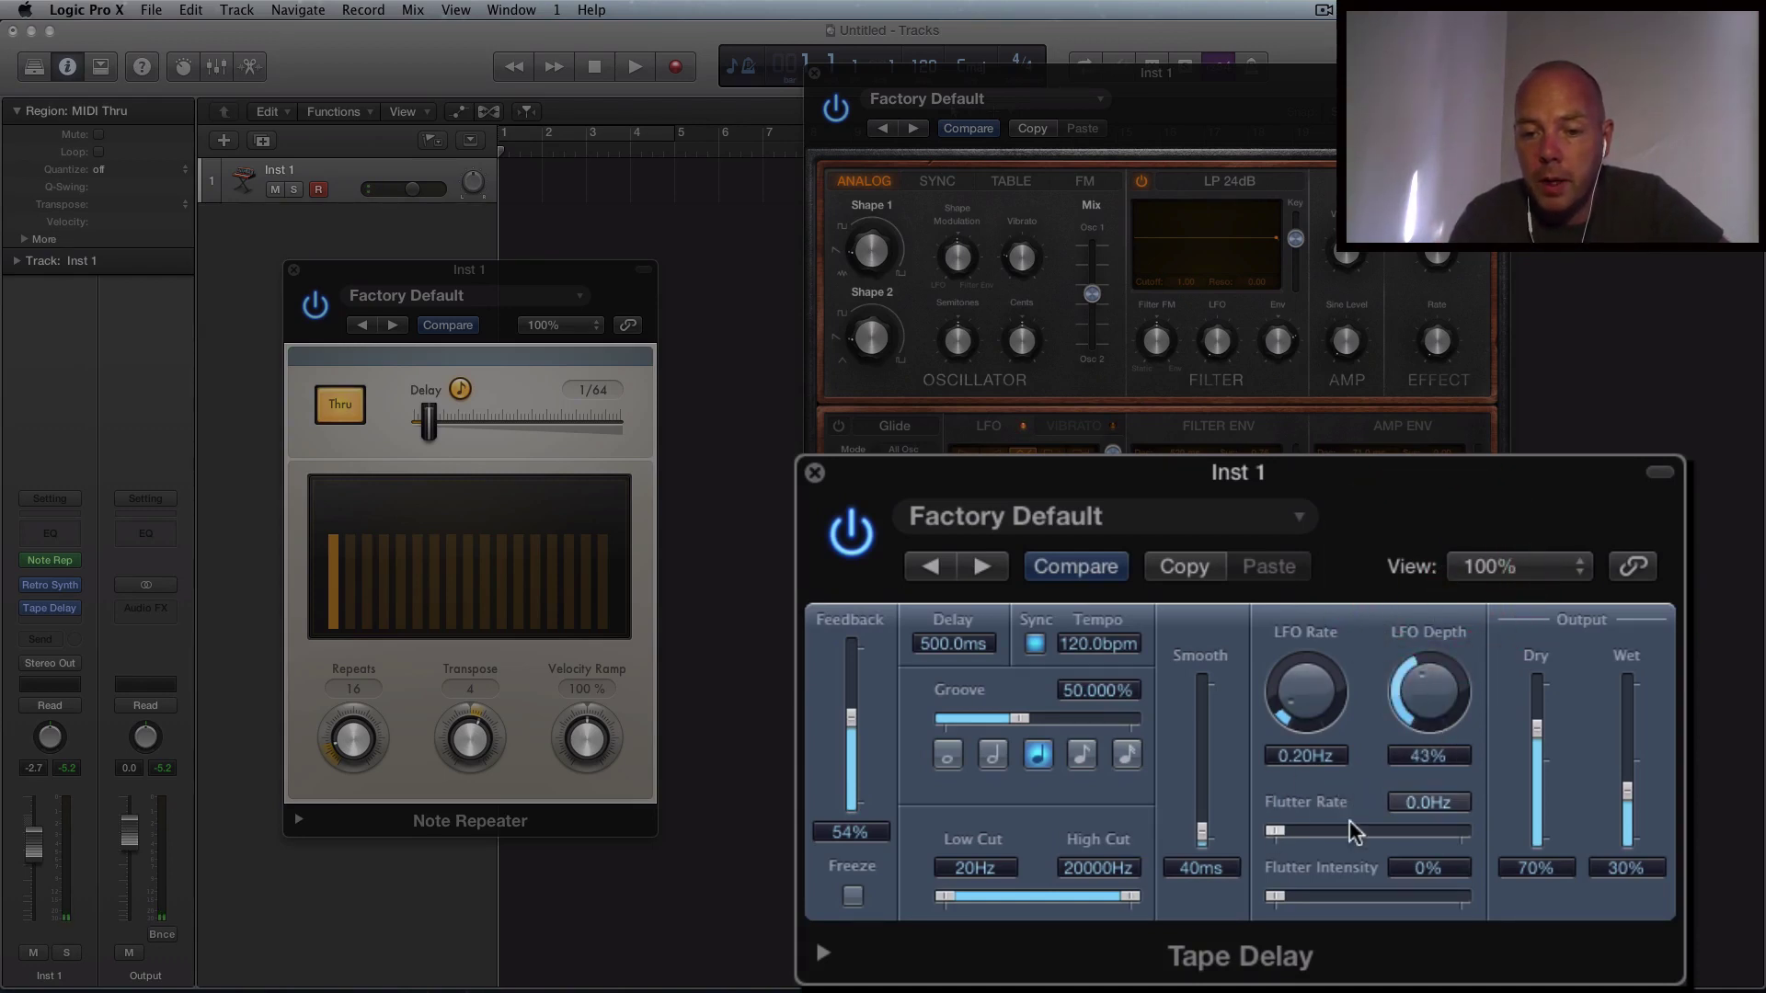
drag(1286, 837, 1294, 836)
click(1285, 909)
drag(1283, 909, 1372, 914)
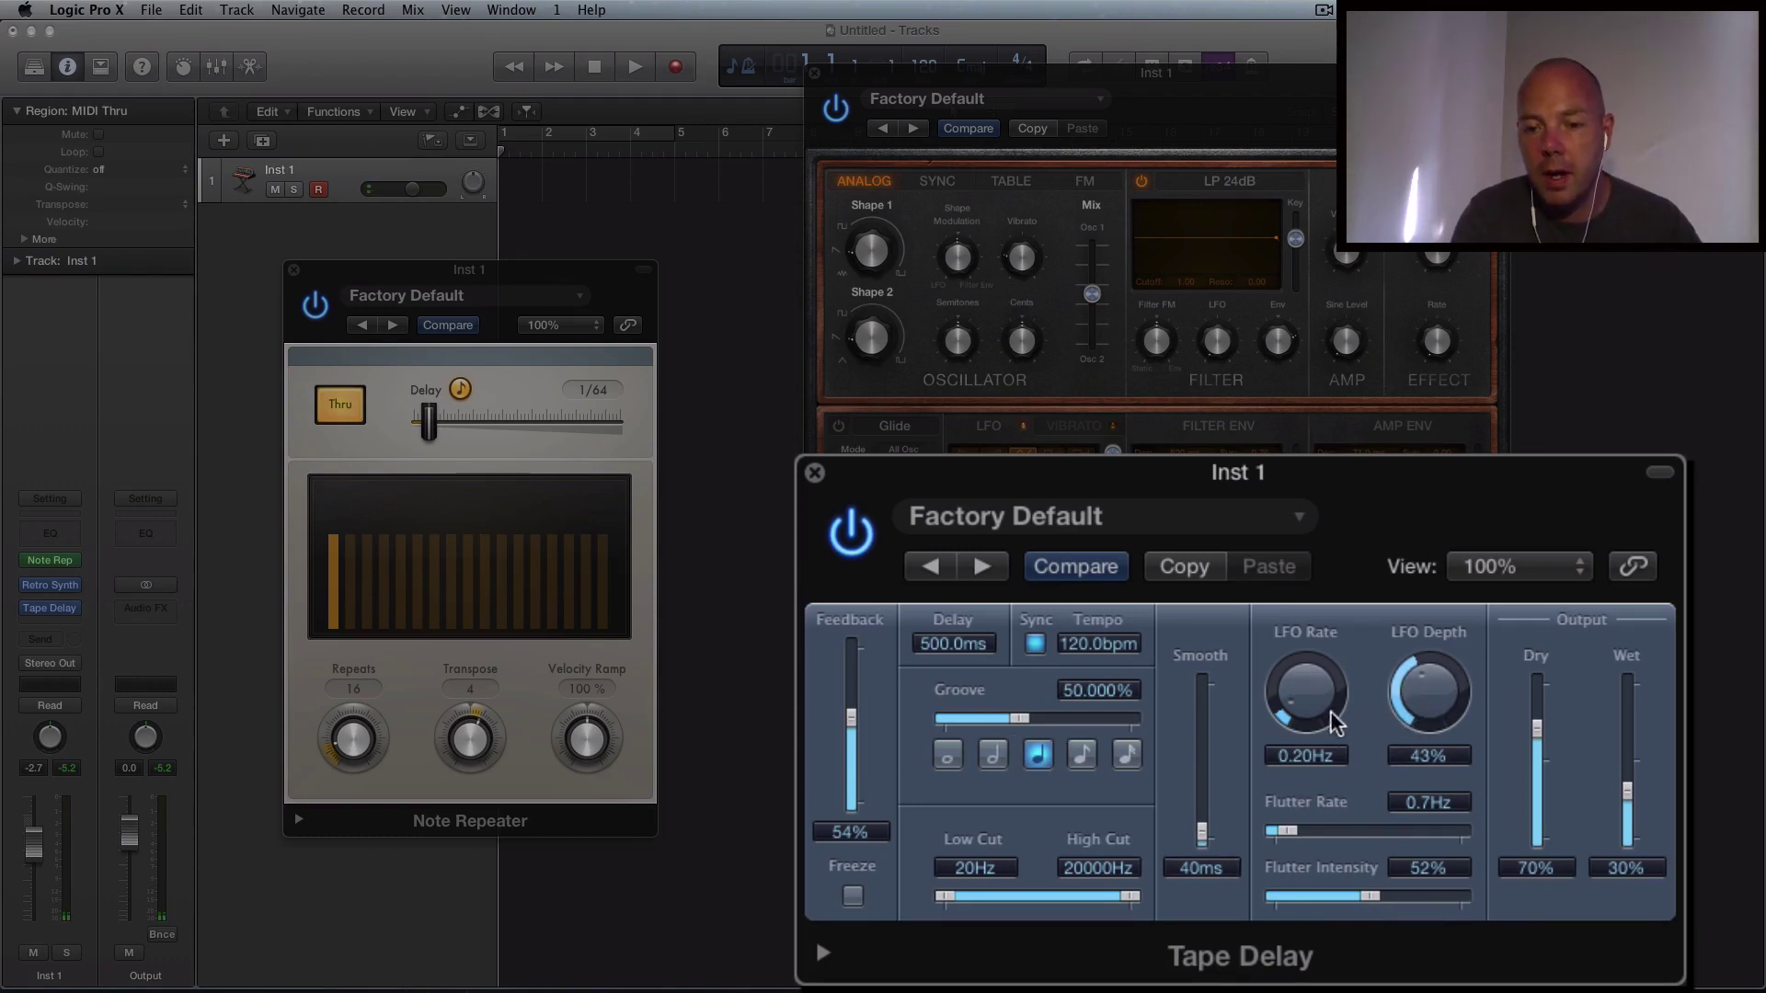
drag(1318, 713, 1306, 764)
drag(1284, 833, 1287, 842)
drag(1371, 896, 1369, 900)
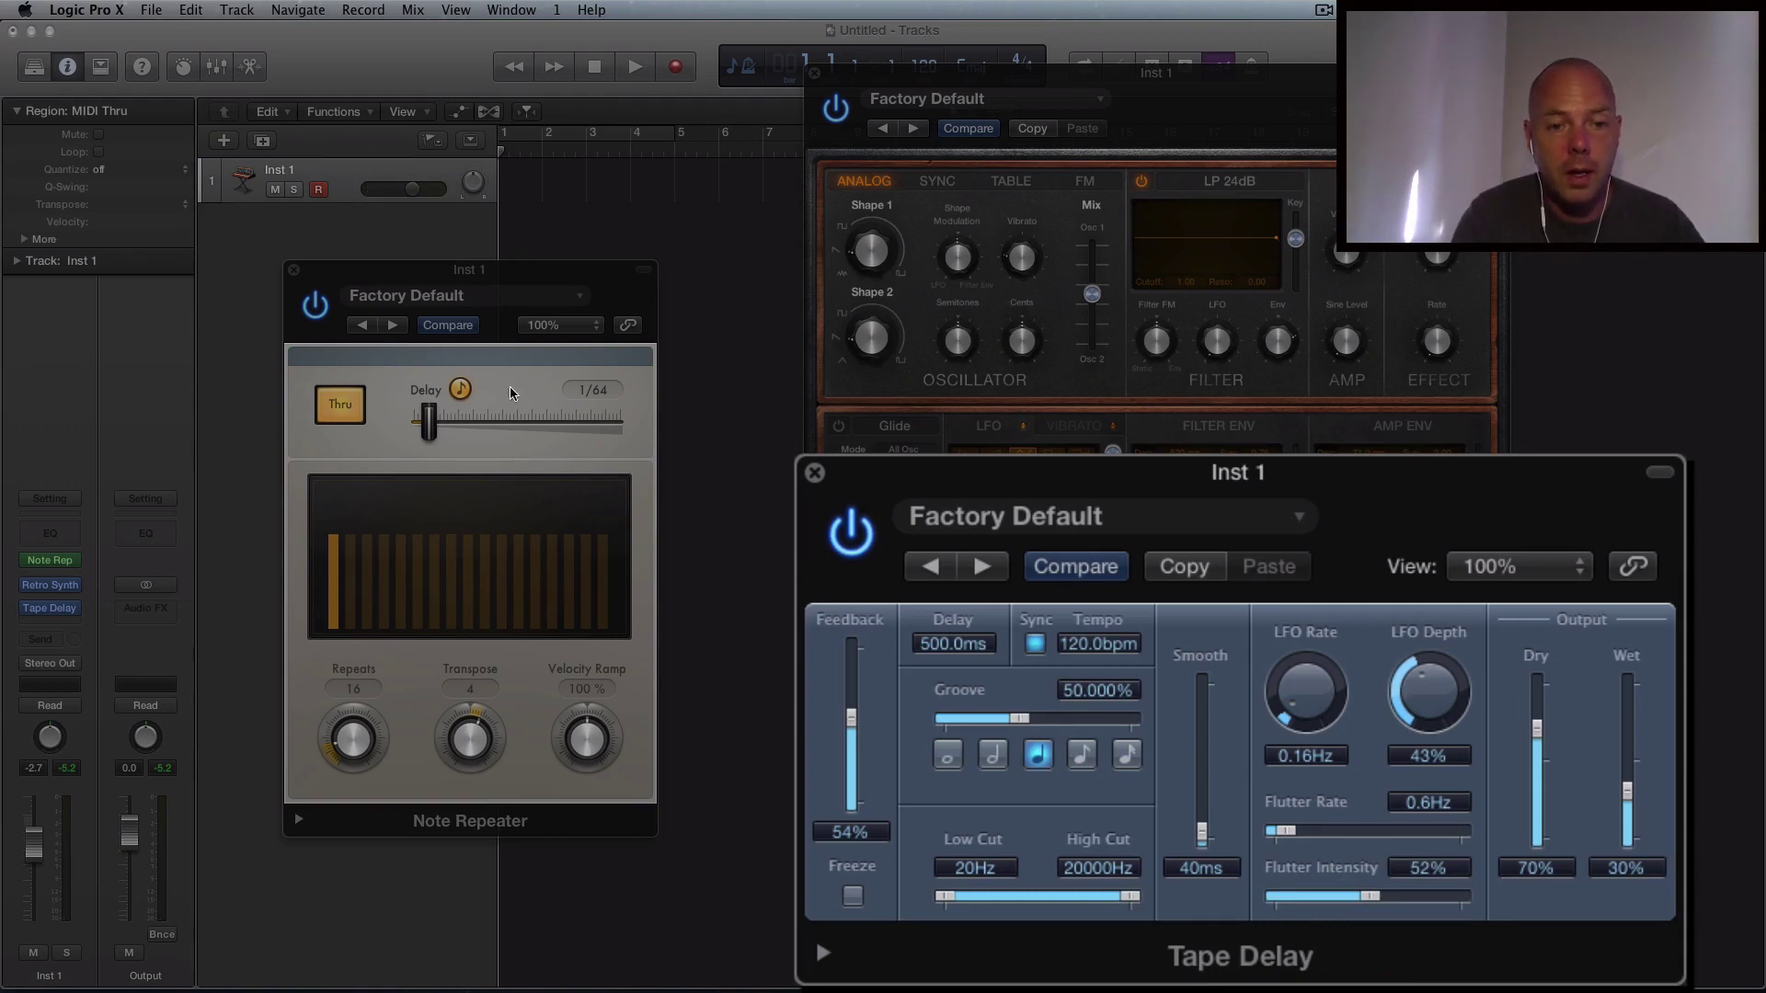
drag(436, 433, 450, 434)
drag(432, 303, 454, 310)
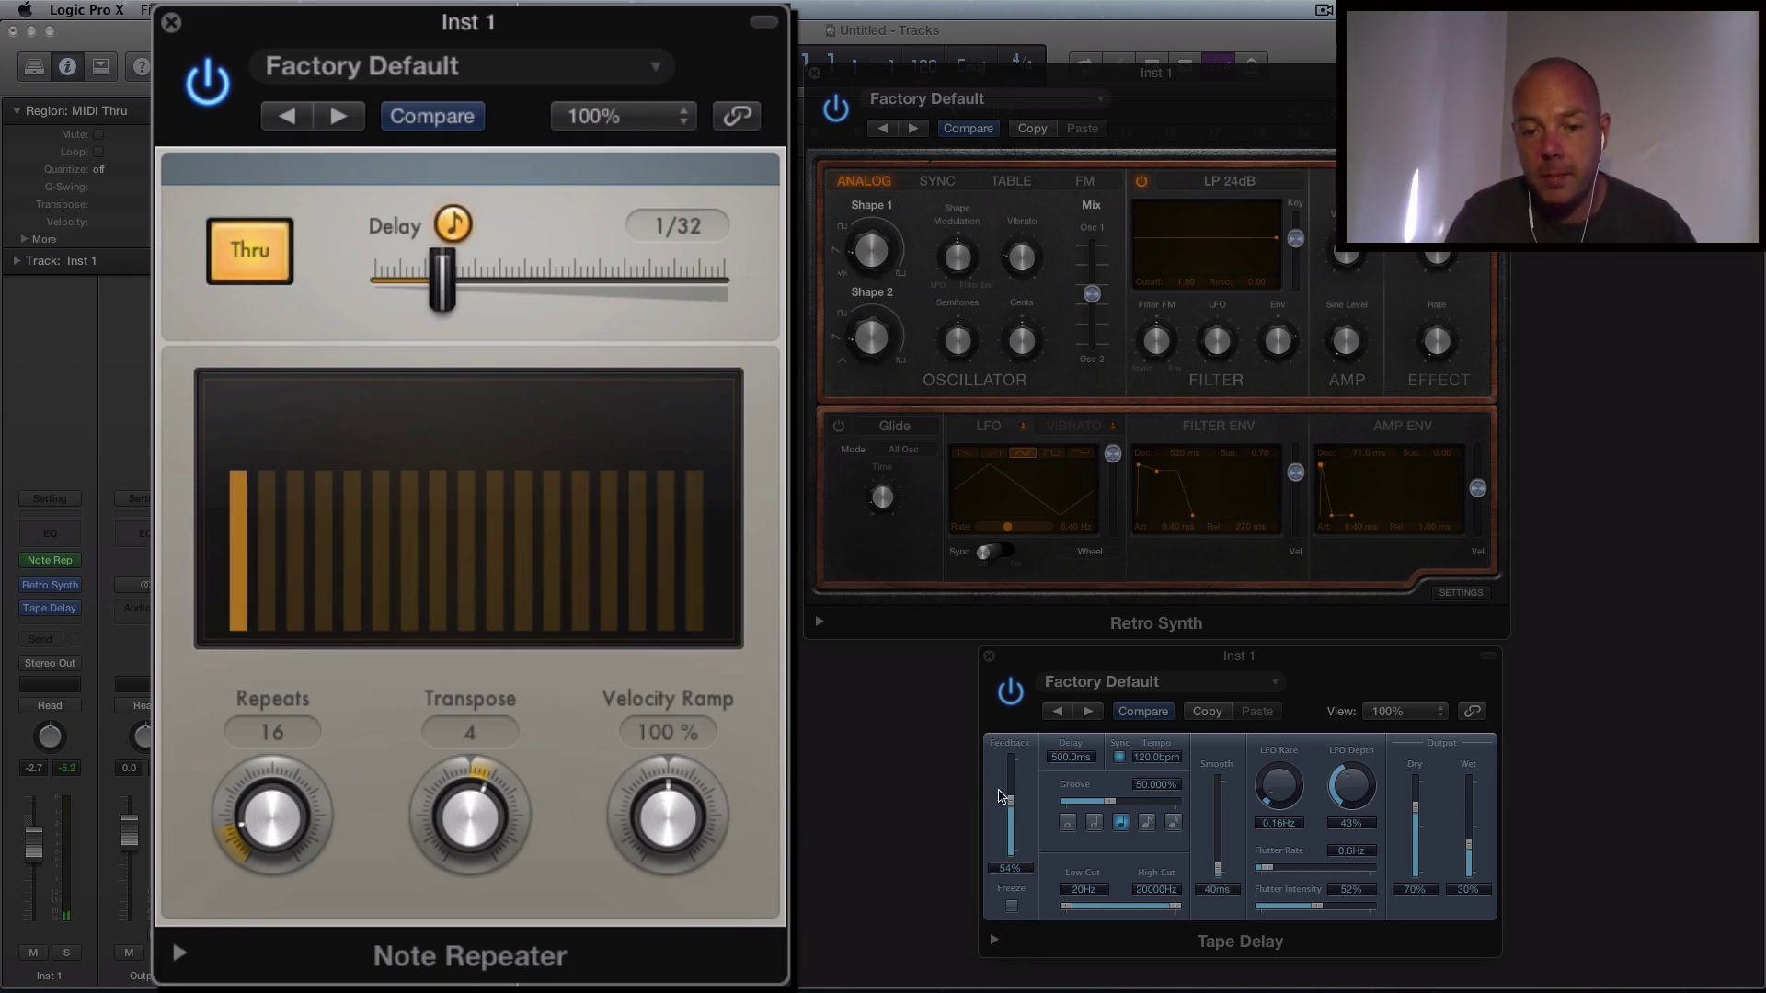
Settle Tape Delay feedback at 54%, raise Wet to 68%, and drop Dry to 0%.
click(1006, 797)
drag(847, 709, 847, 706)
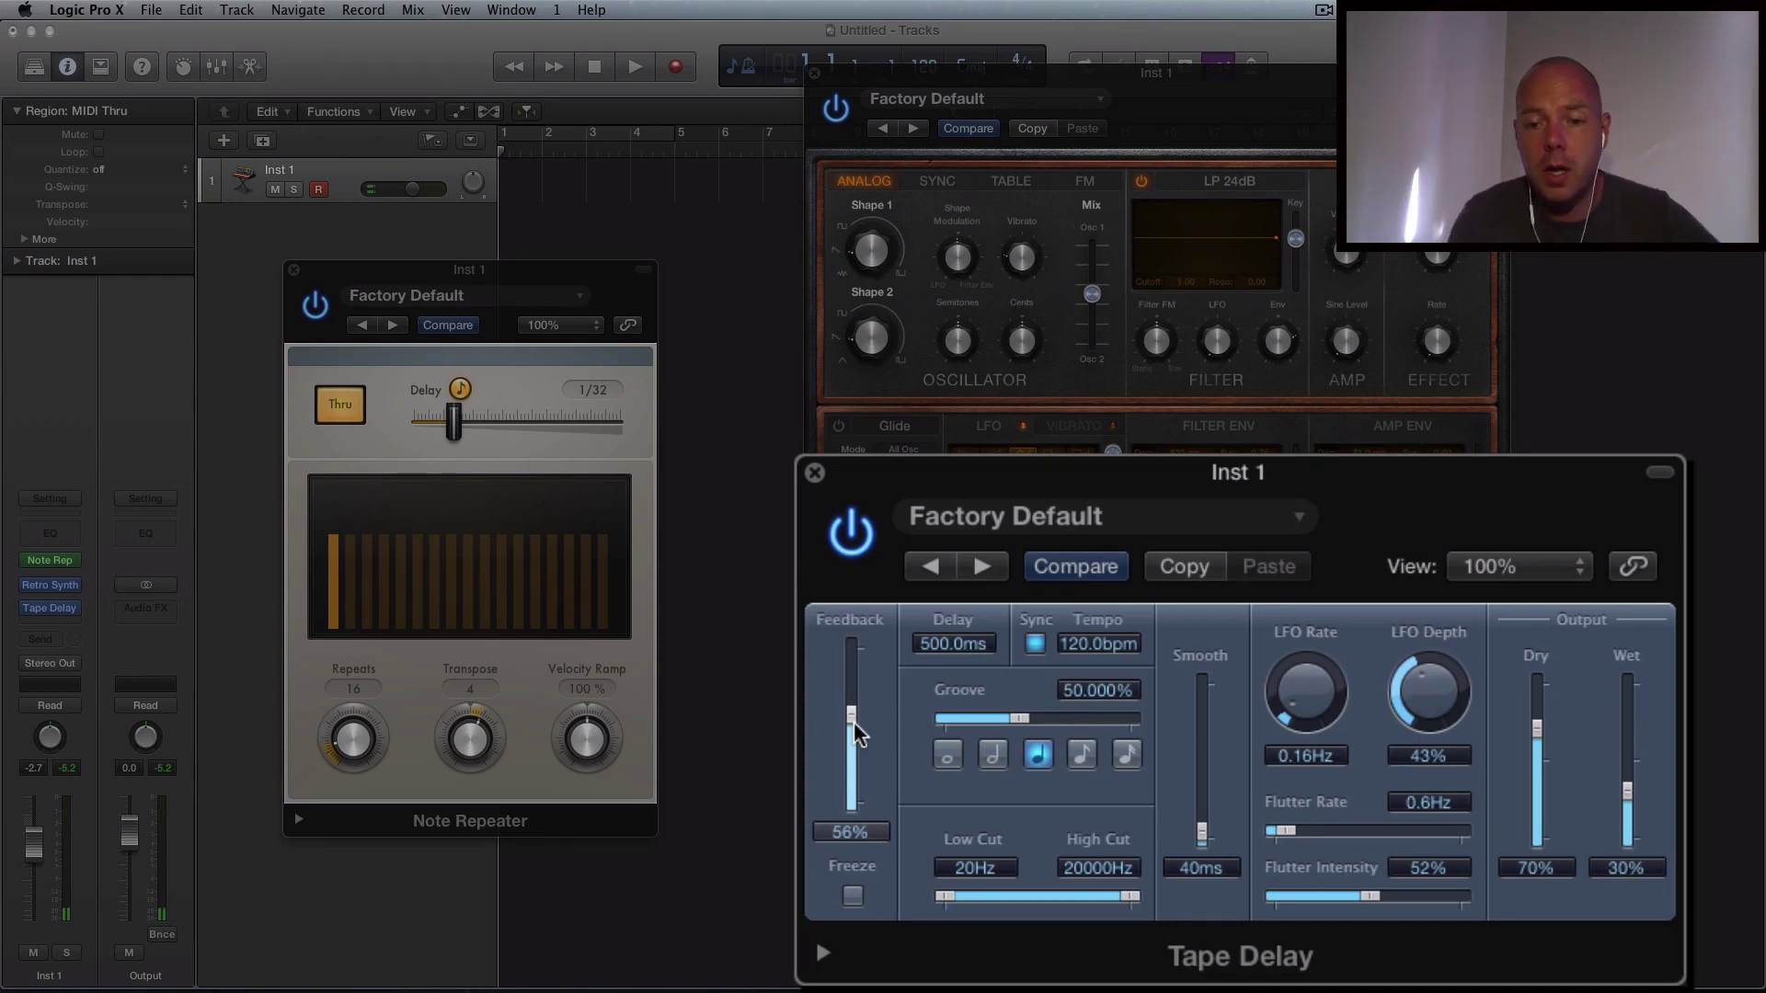
drag(855, 733, 857, 738)
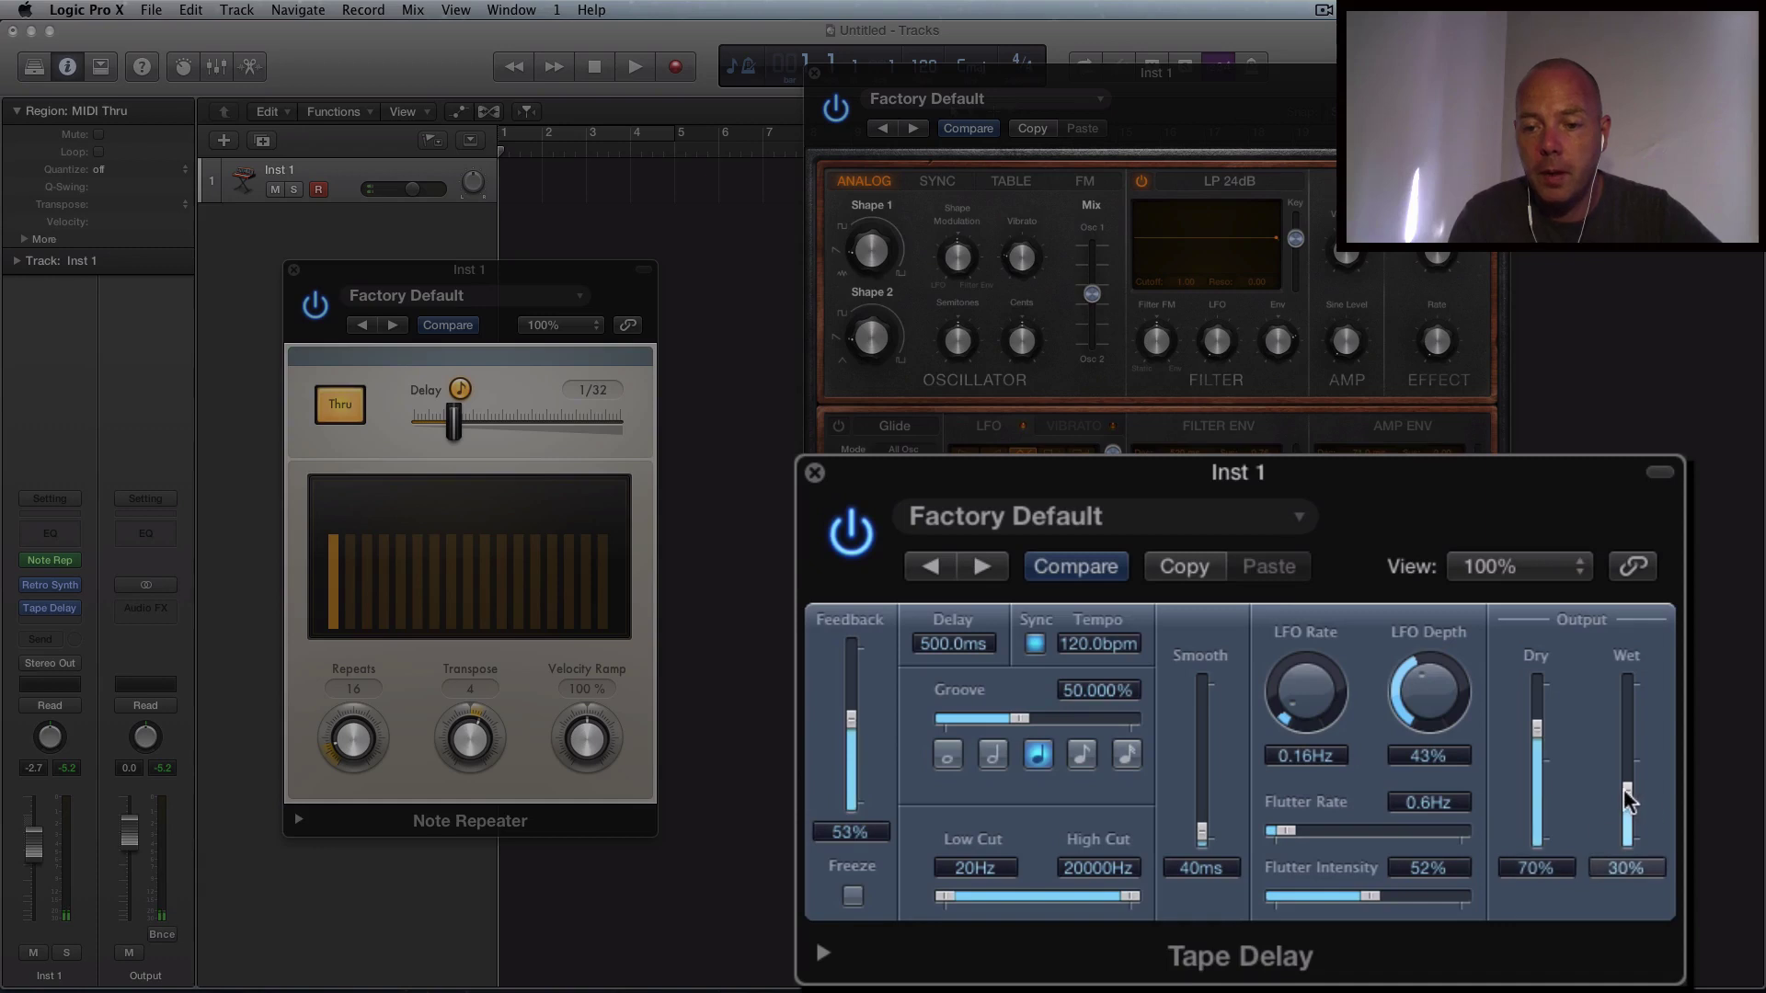
drag(1626, 793, 1629, 770)
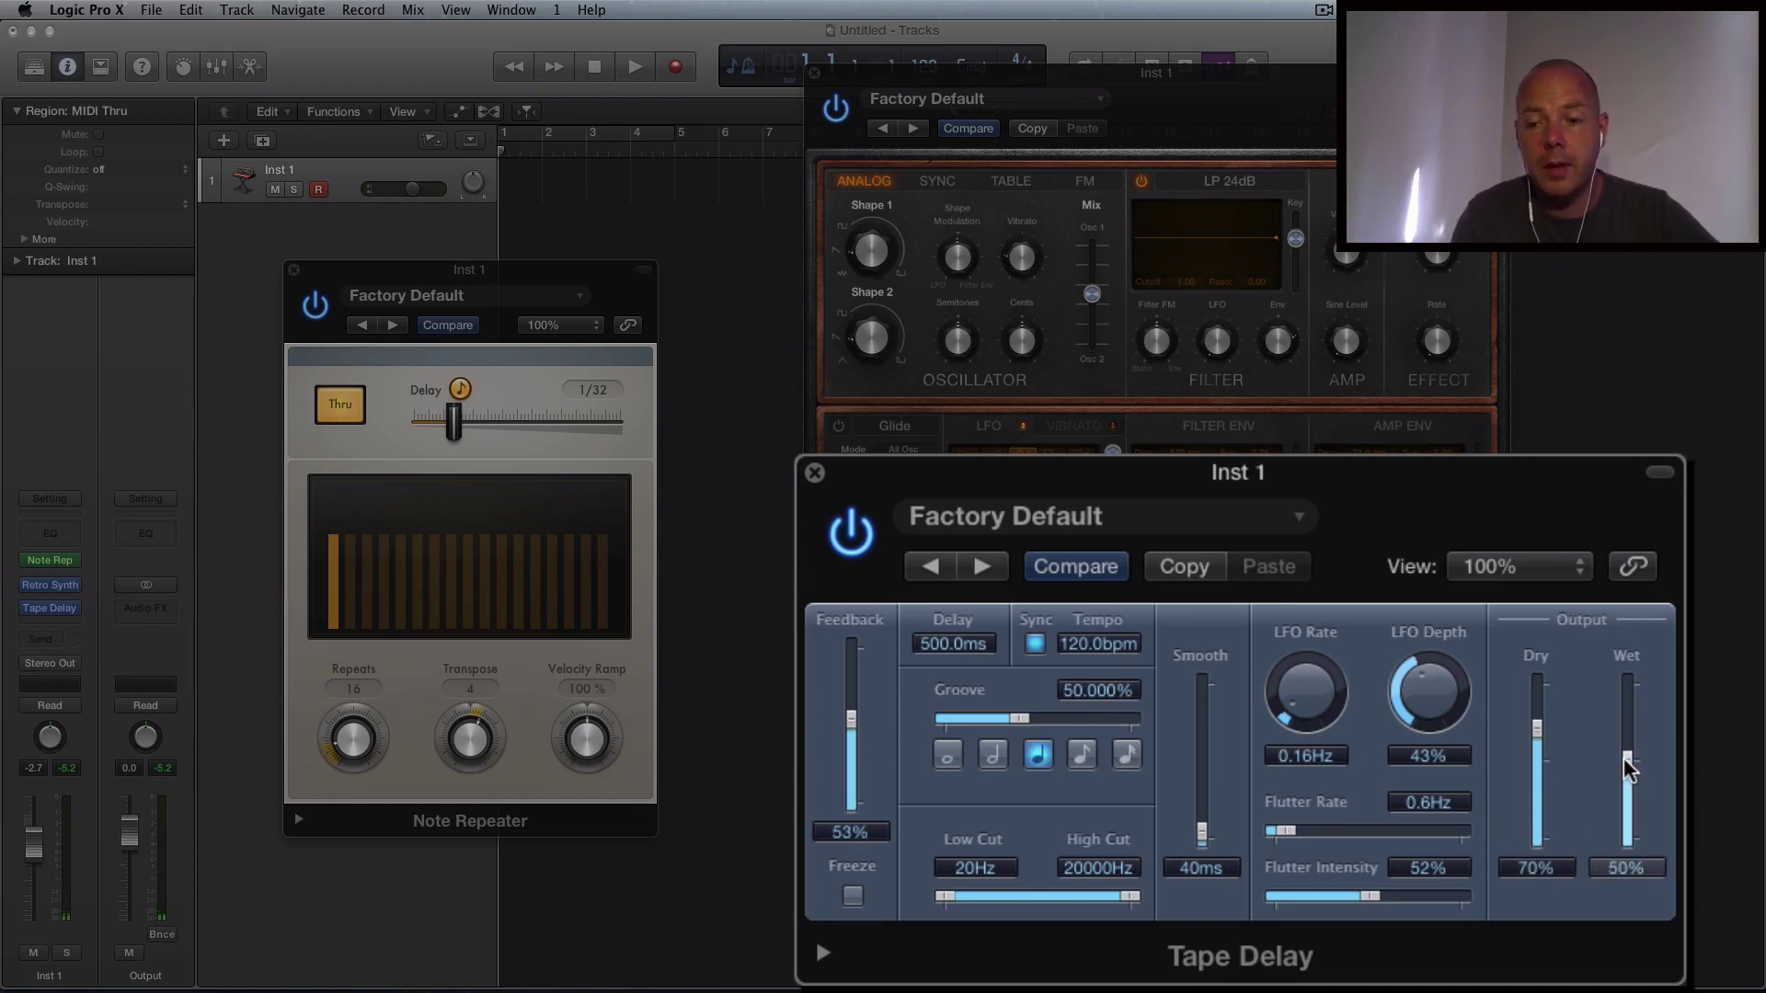
click(1629, 770)
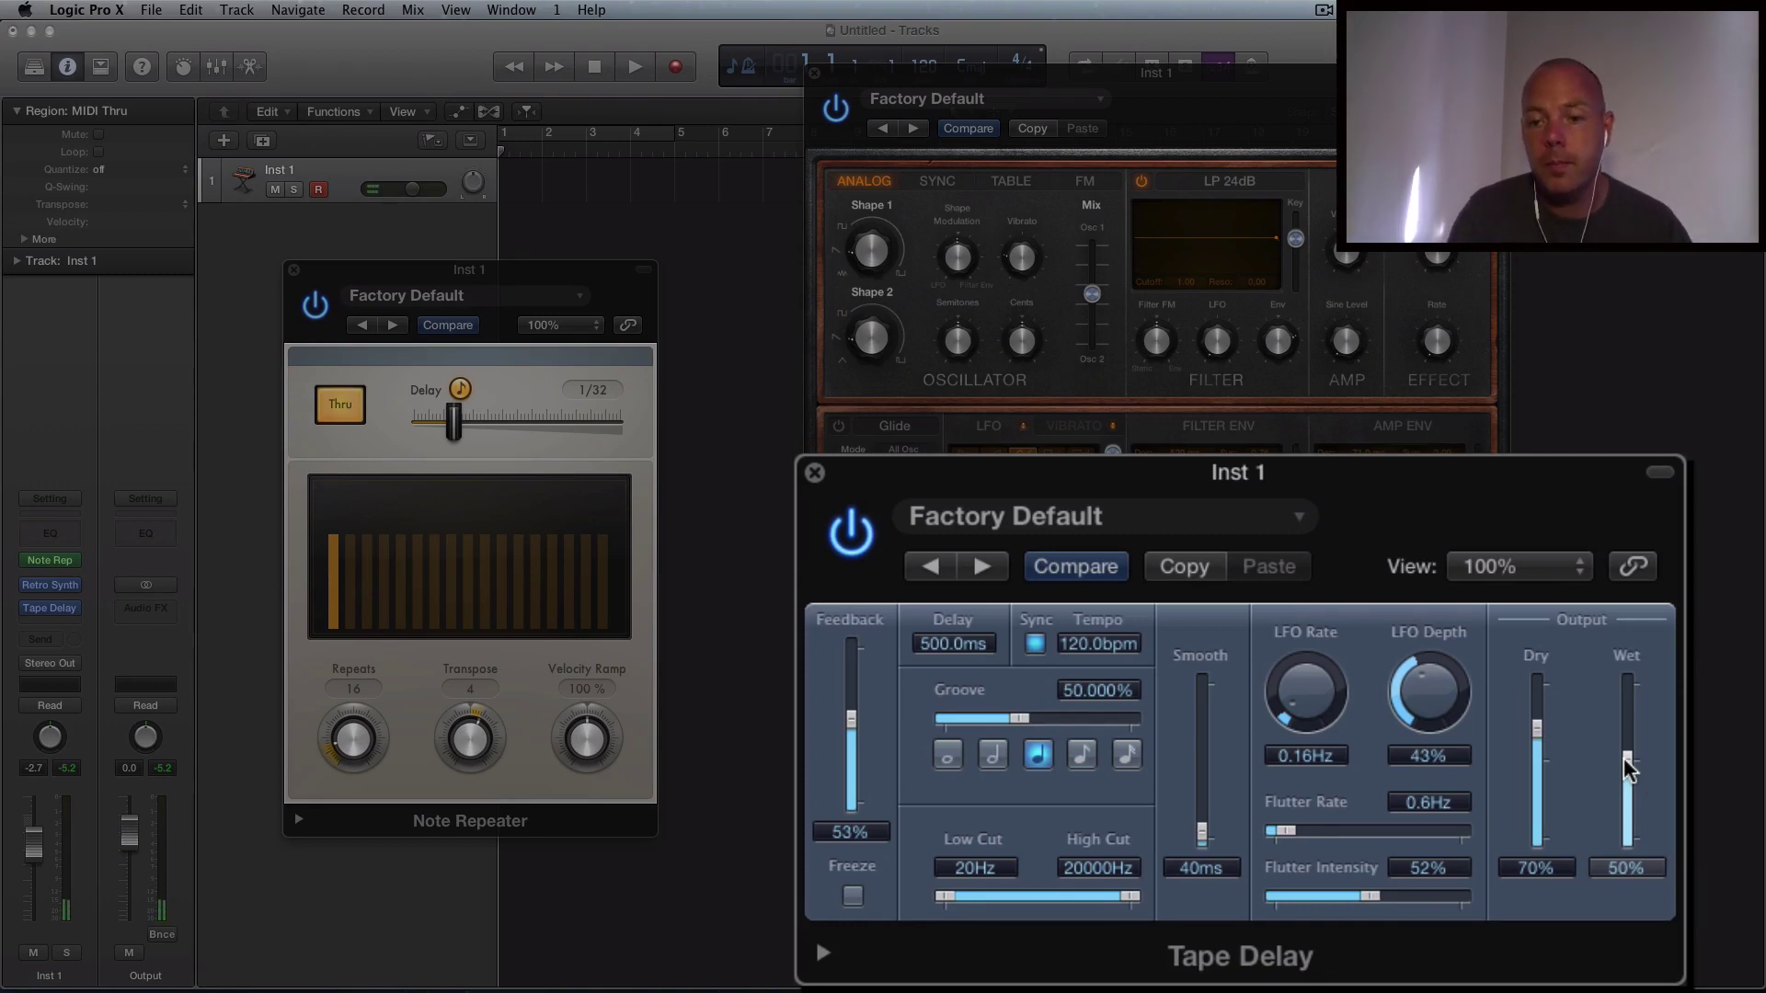
drag(1629, 769, 1622, 732)
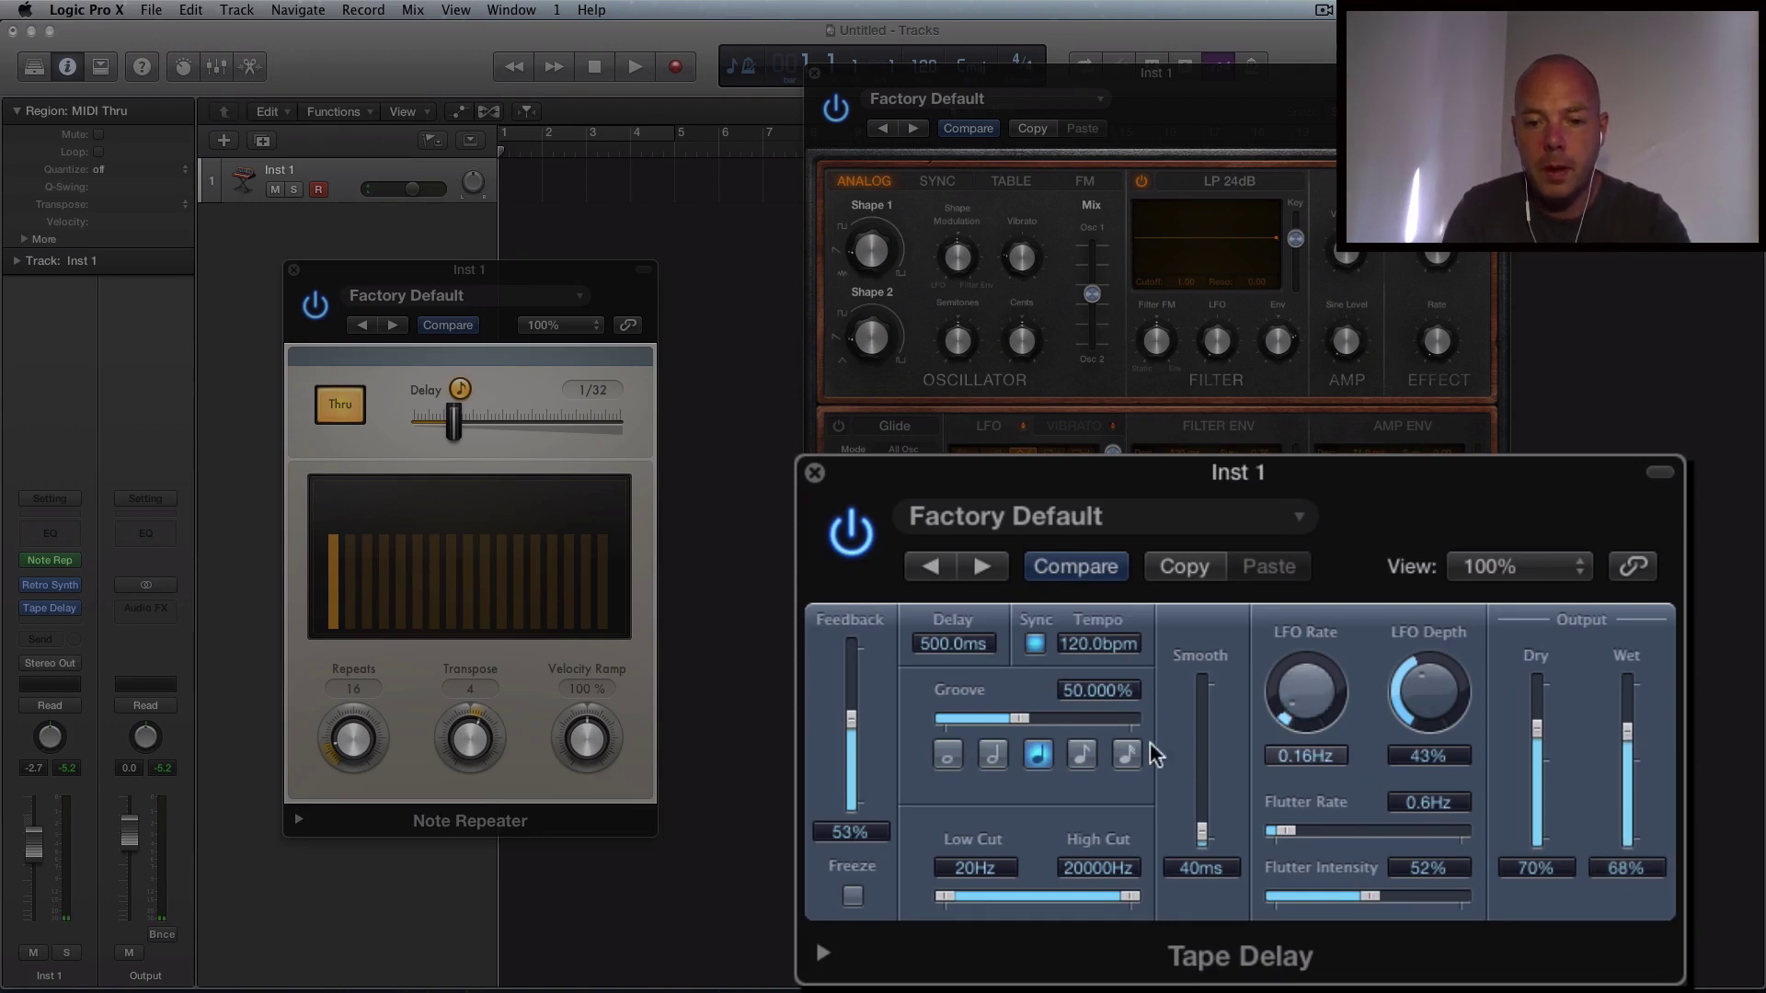
drag(857, 714, 855, 707)
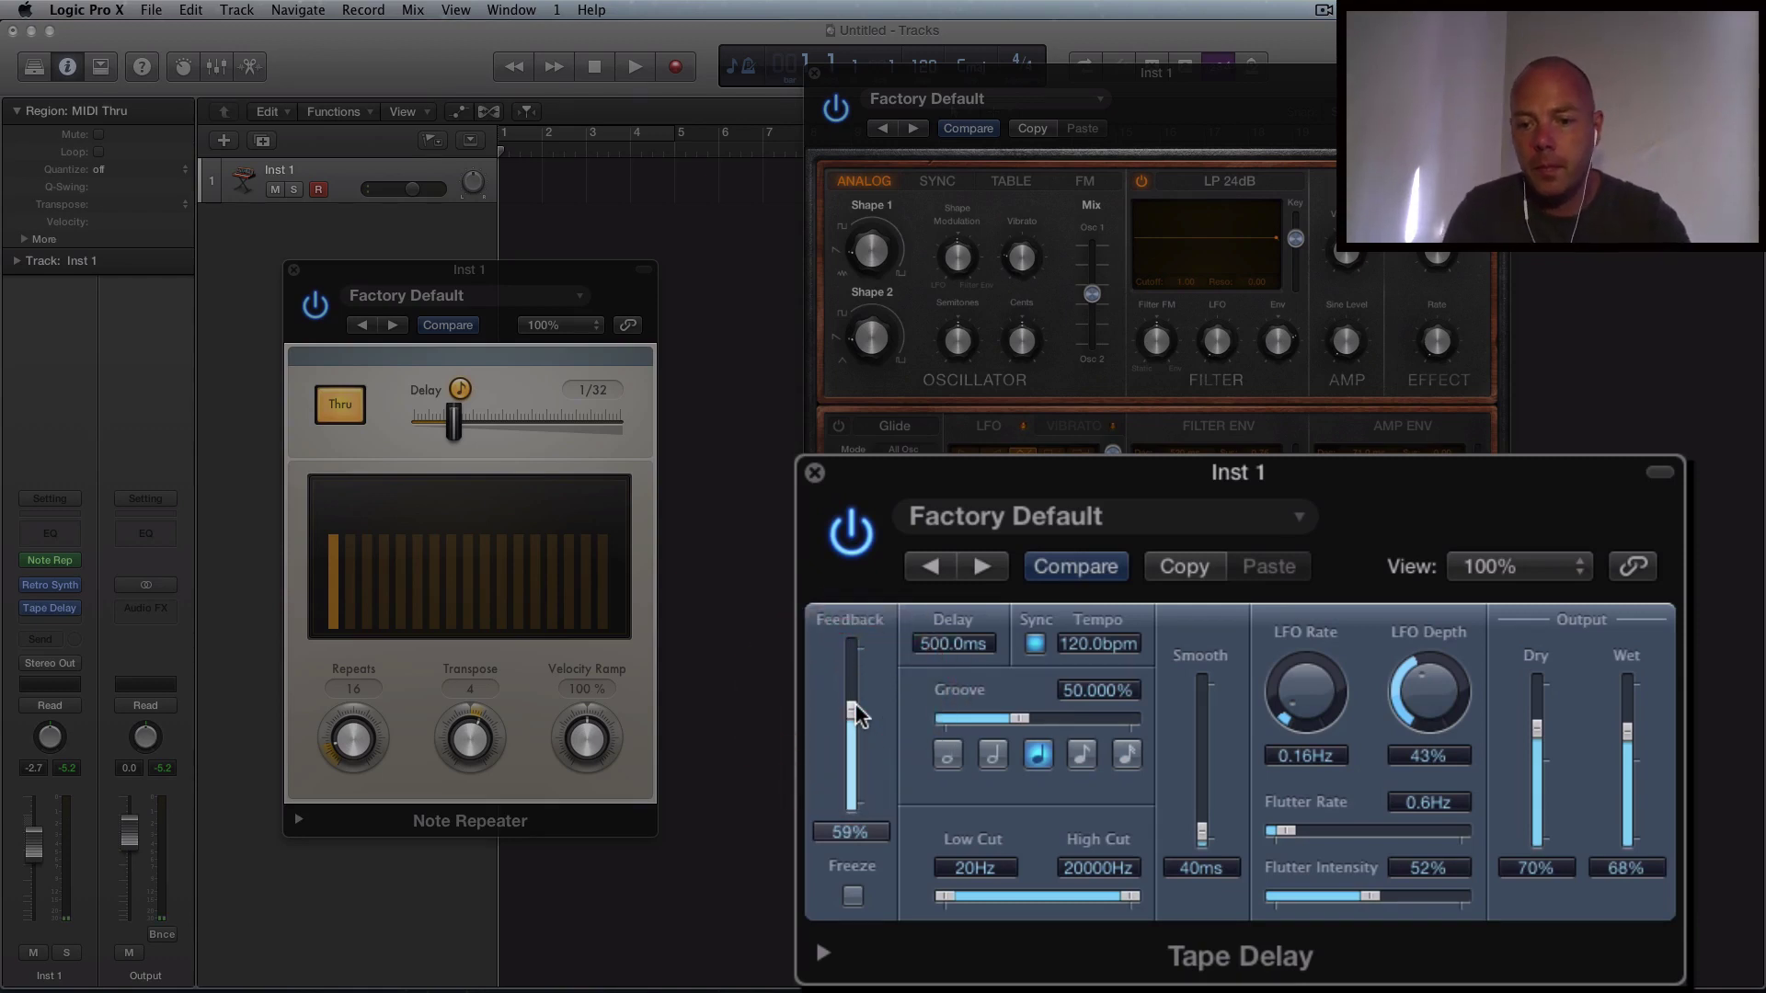
drag(853, 710, 854, 731)
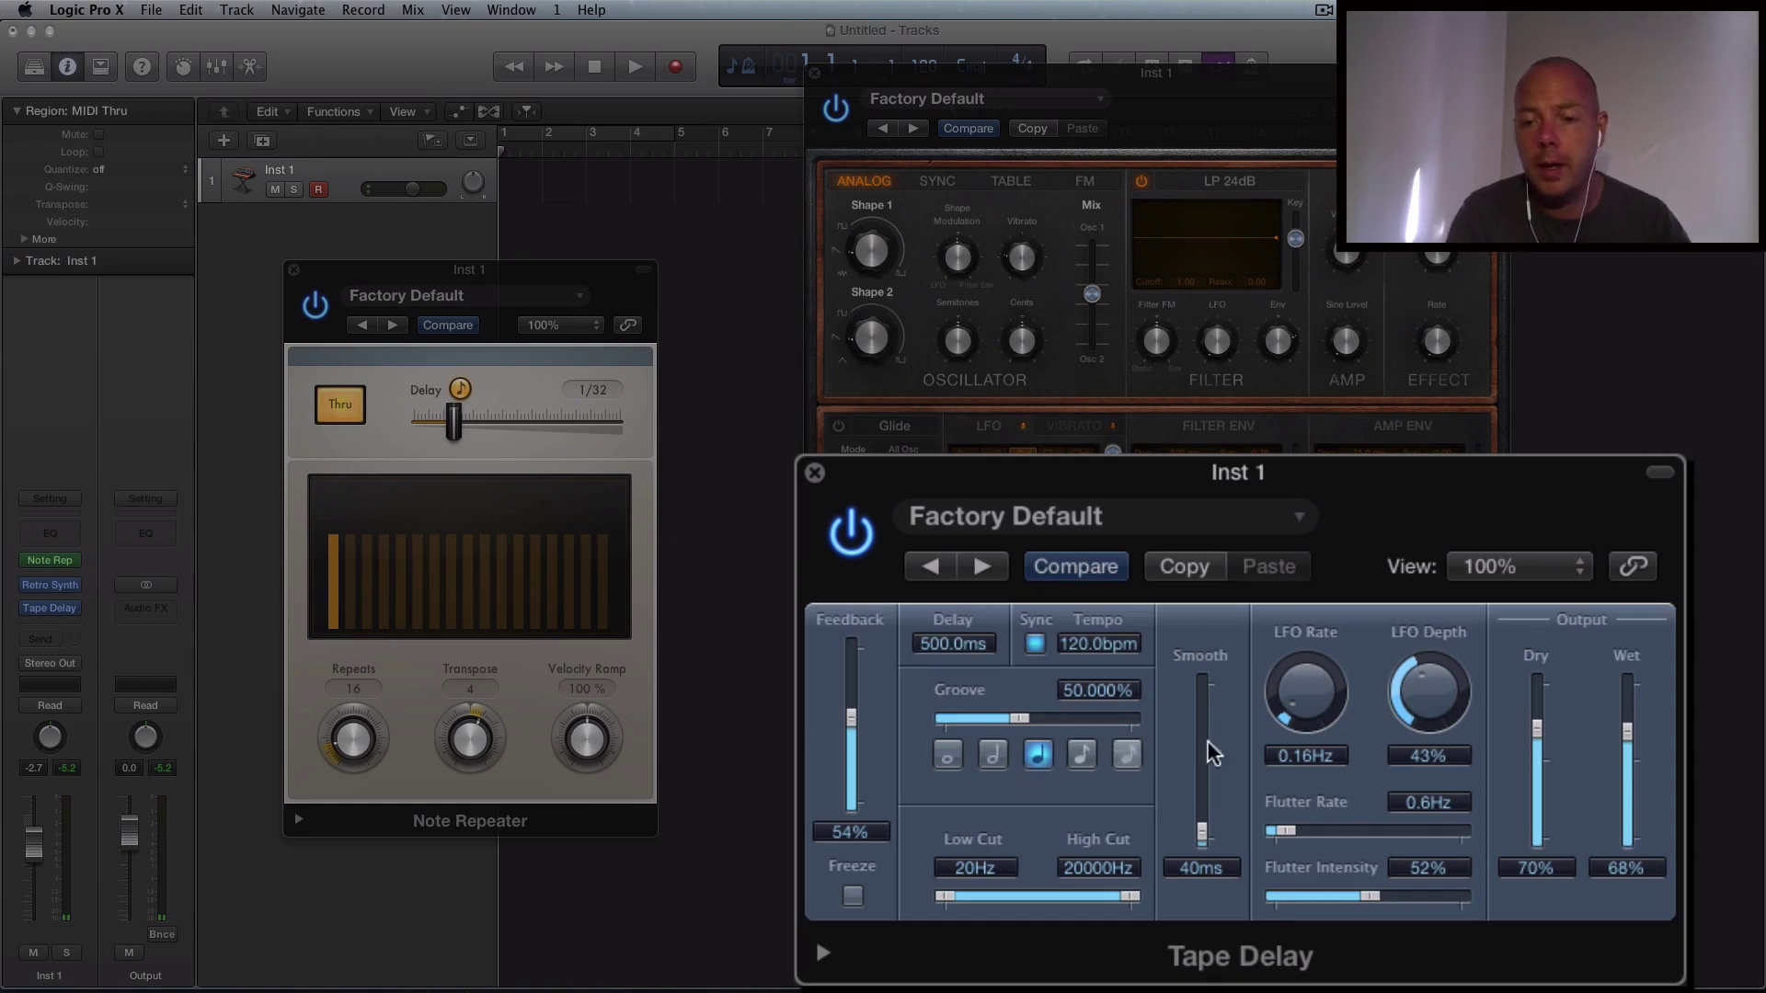
drag(1542, 732, 1535, 878)
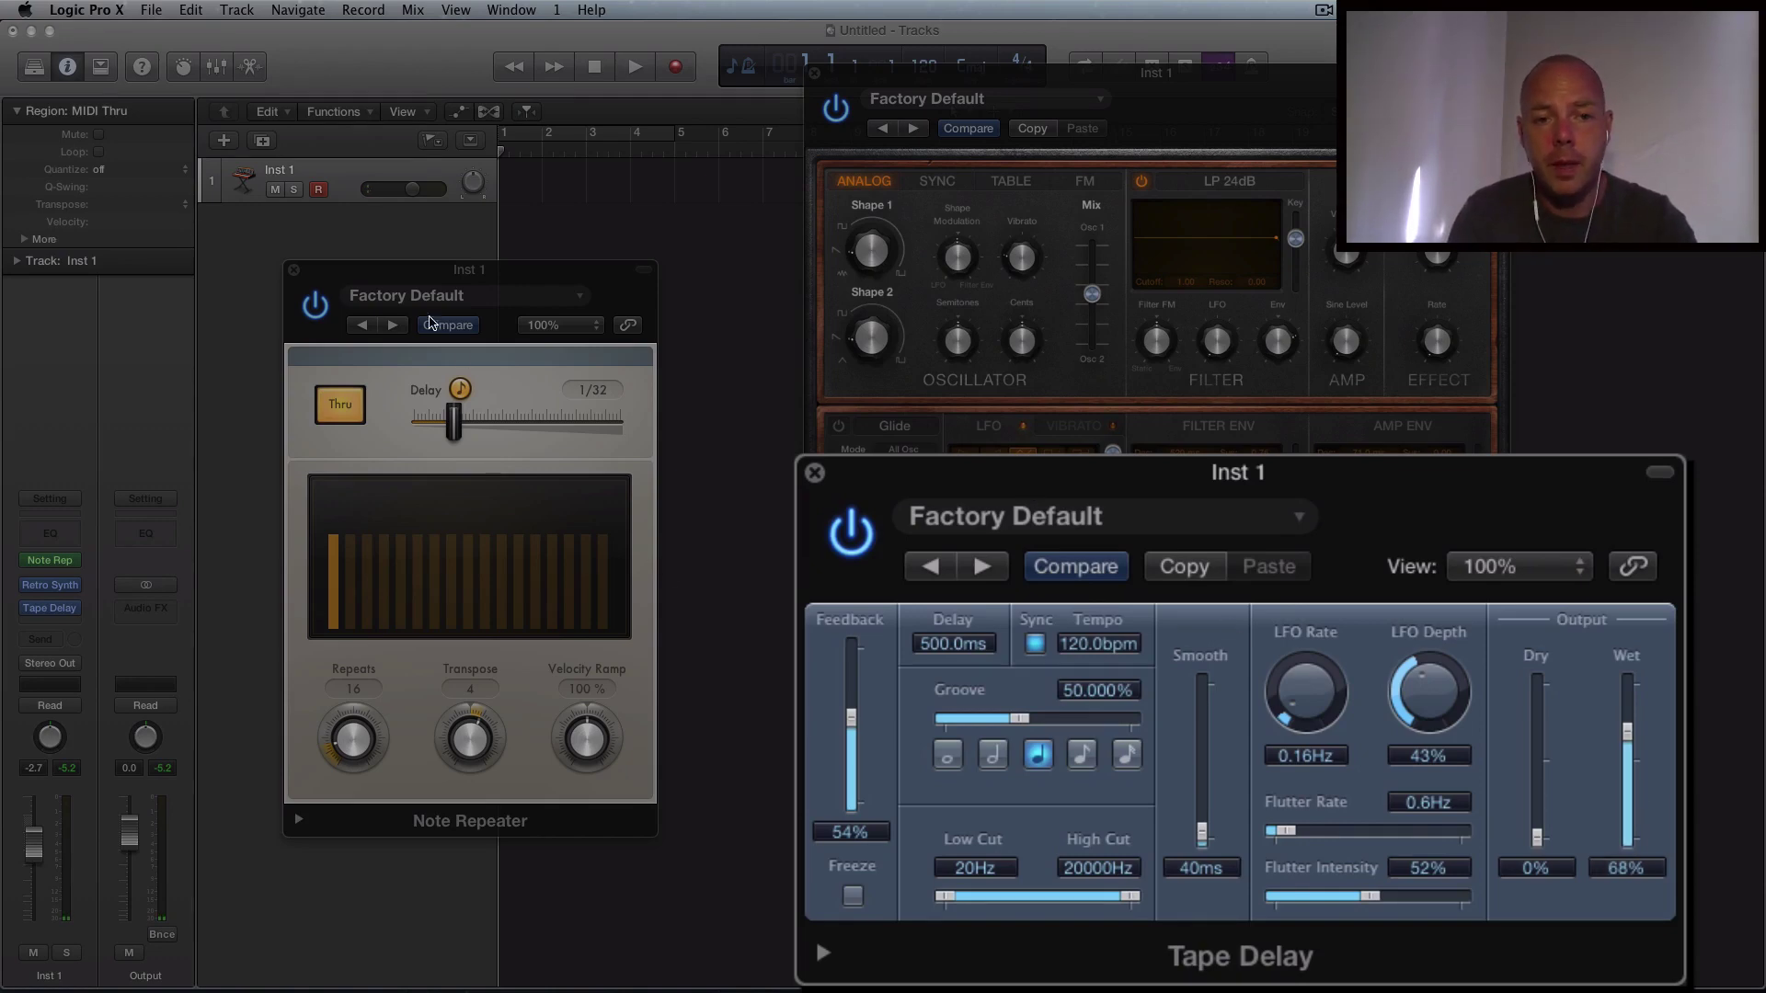
Hide the plug-in windows and create audio track Audio 1 with input Bus 1 and No Output.
click(394, 272)
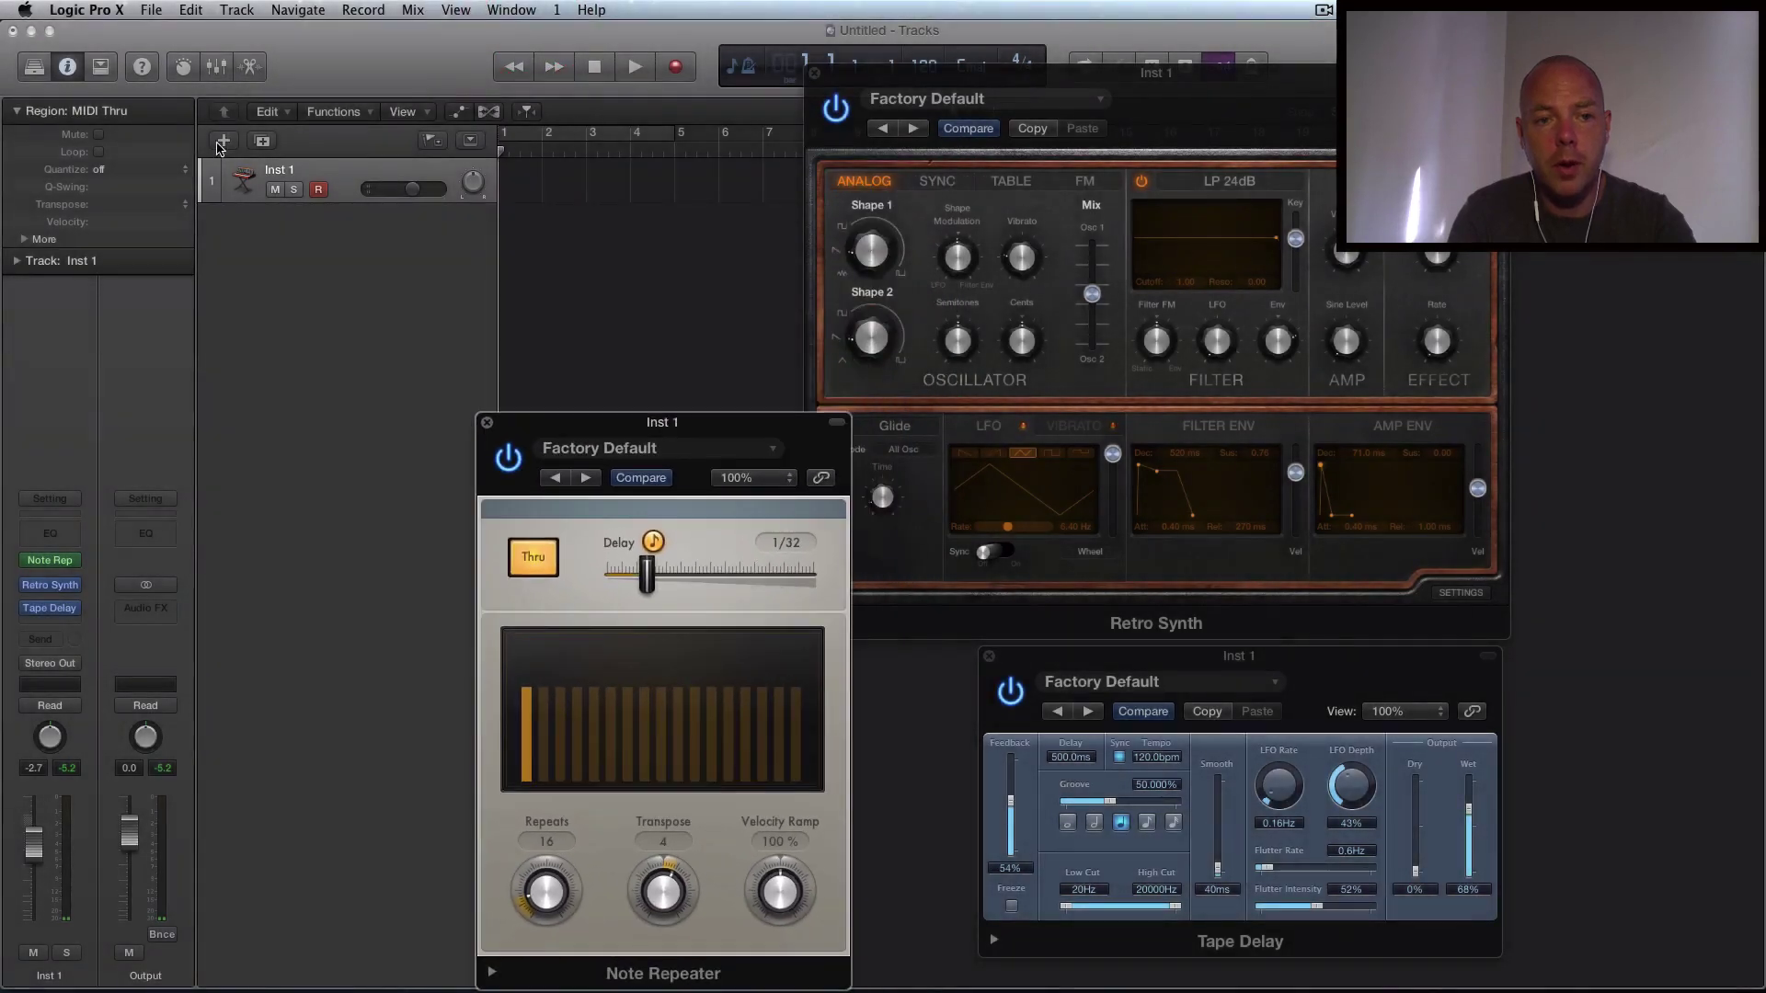
key(v)
click(224, 140)
click(878, 81)
click(729, 220)
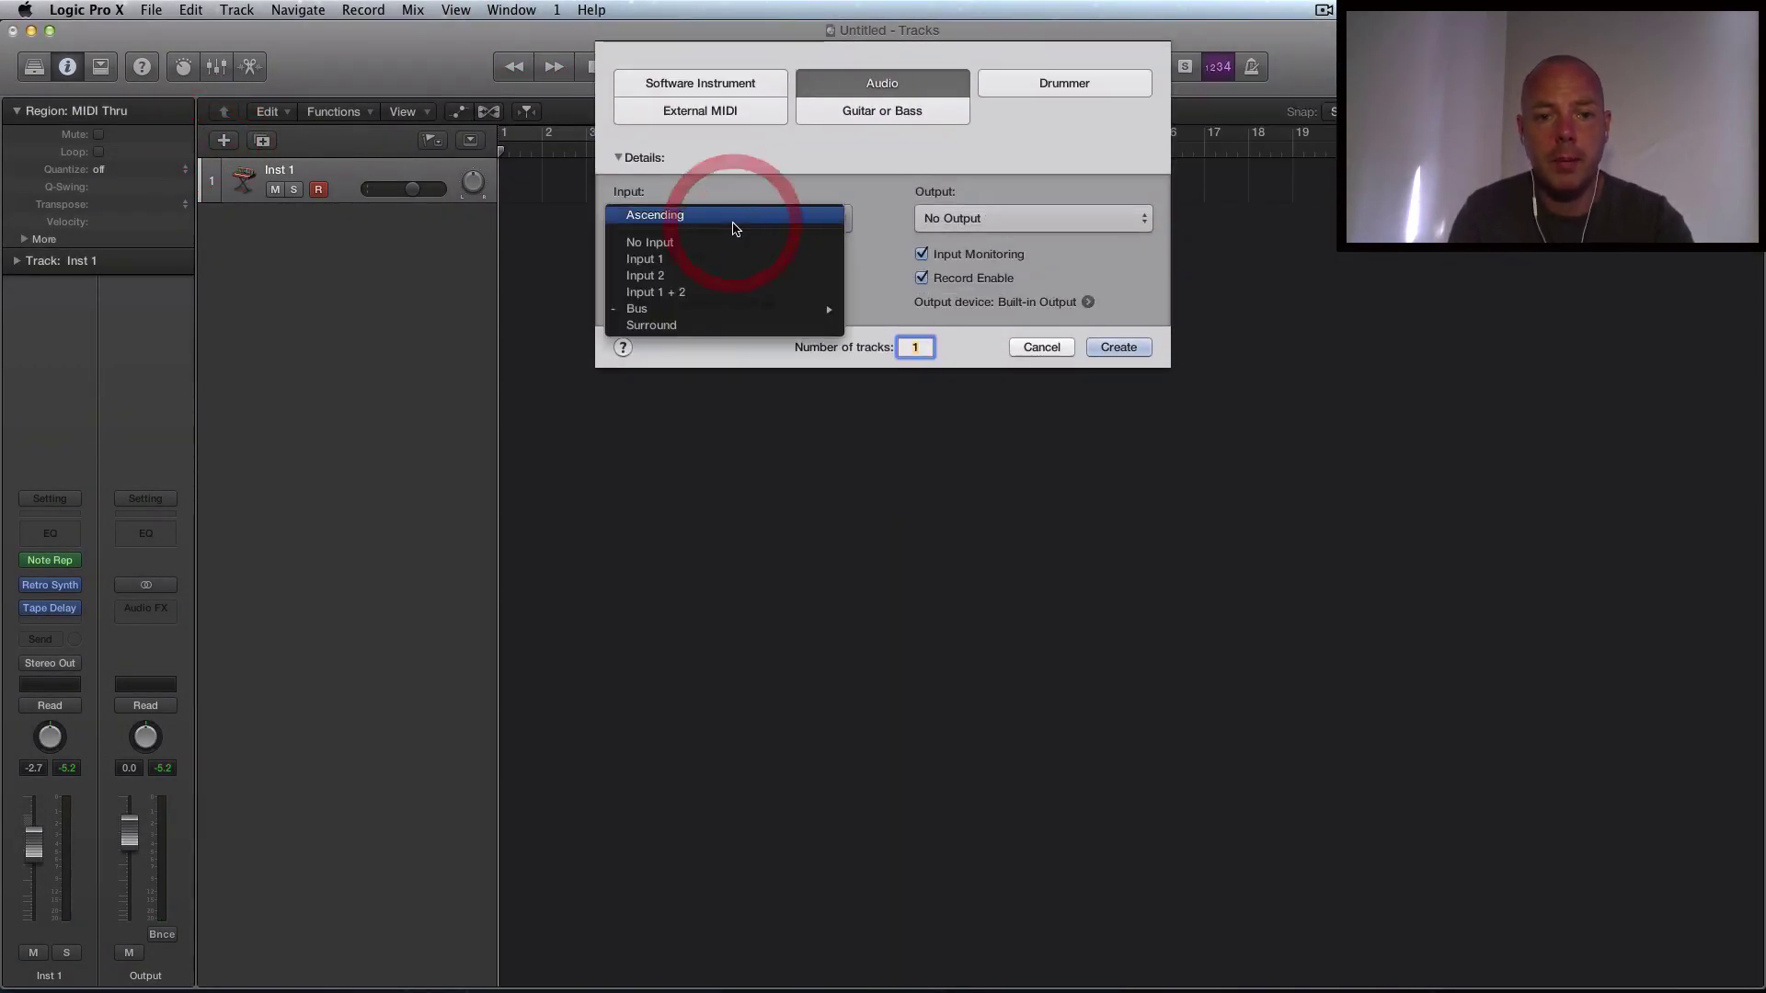
mouse_move(720, 315)
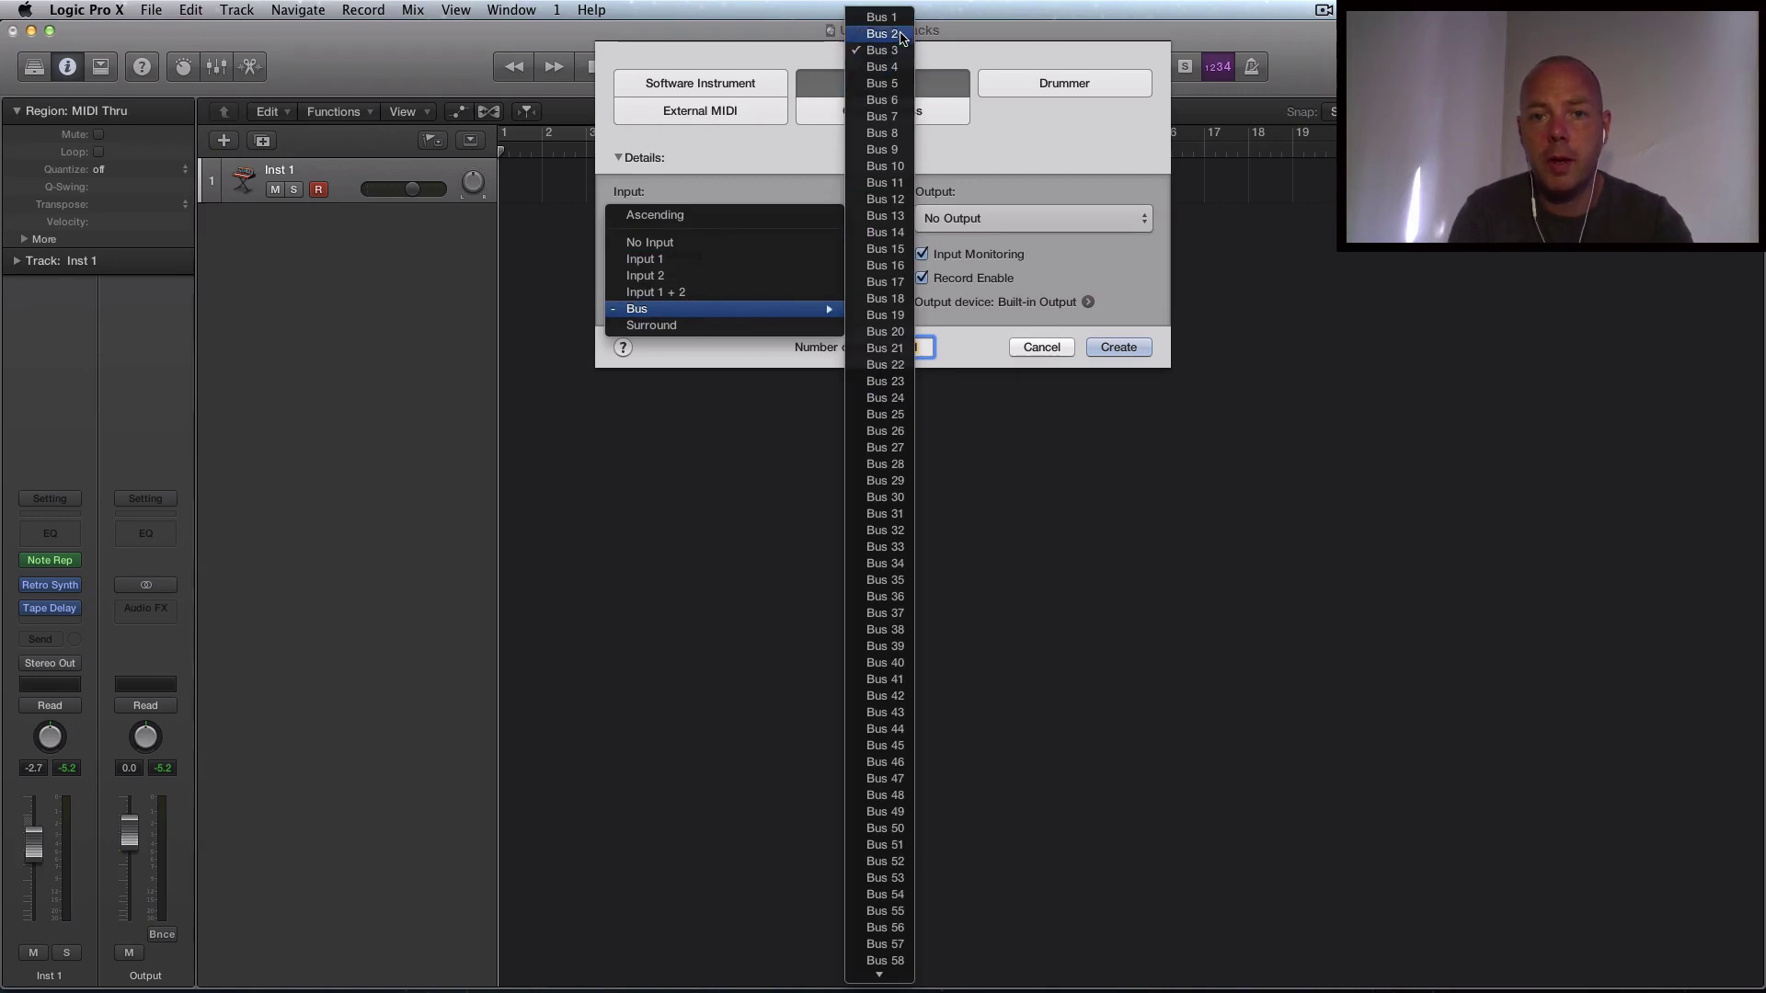
click(898, 18)
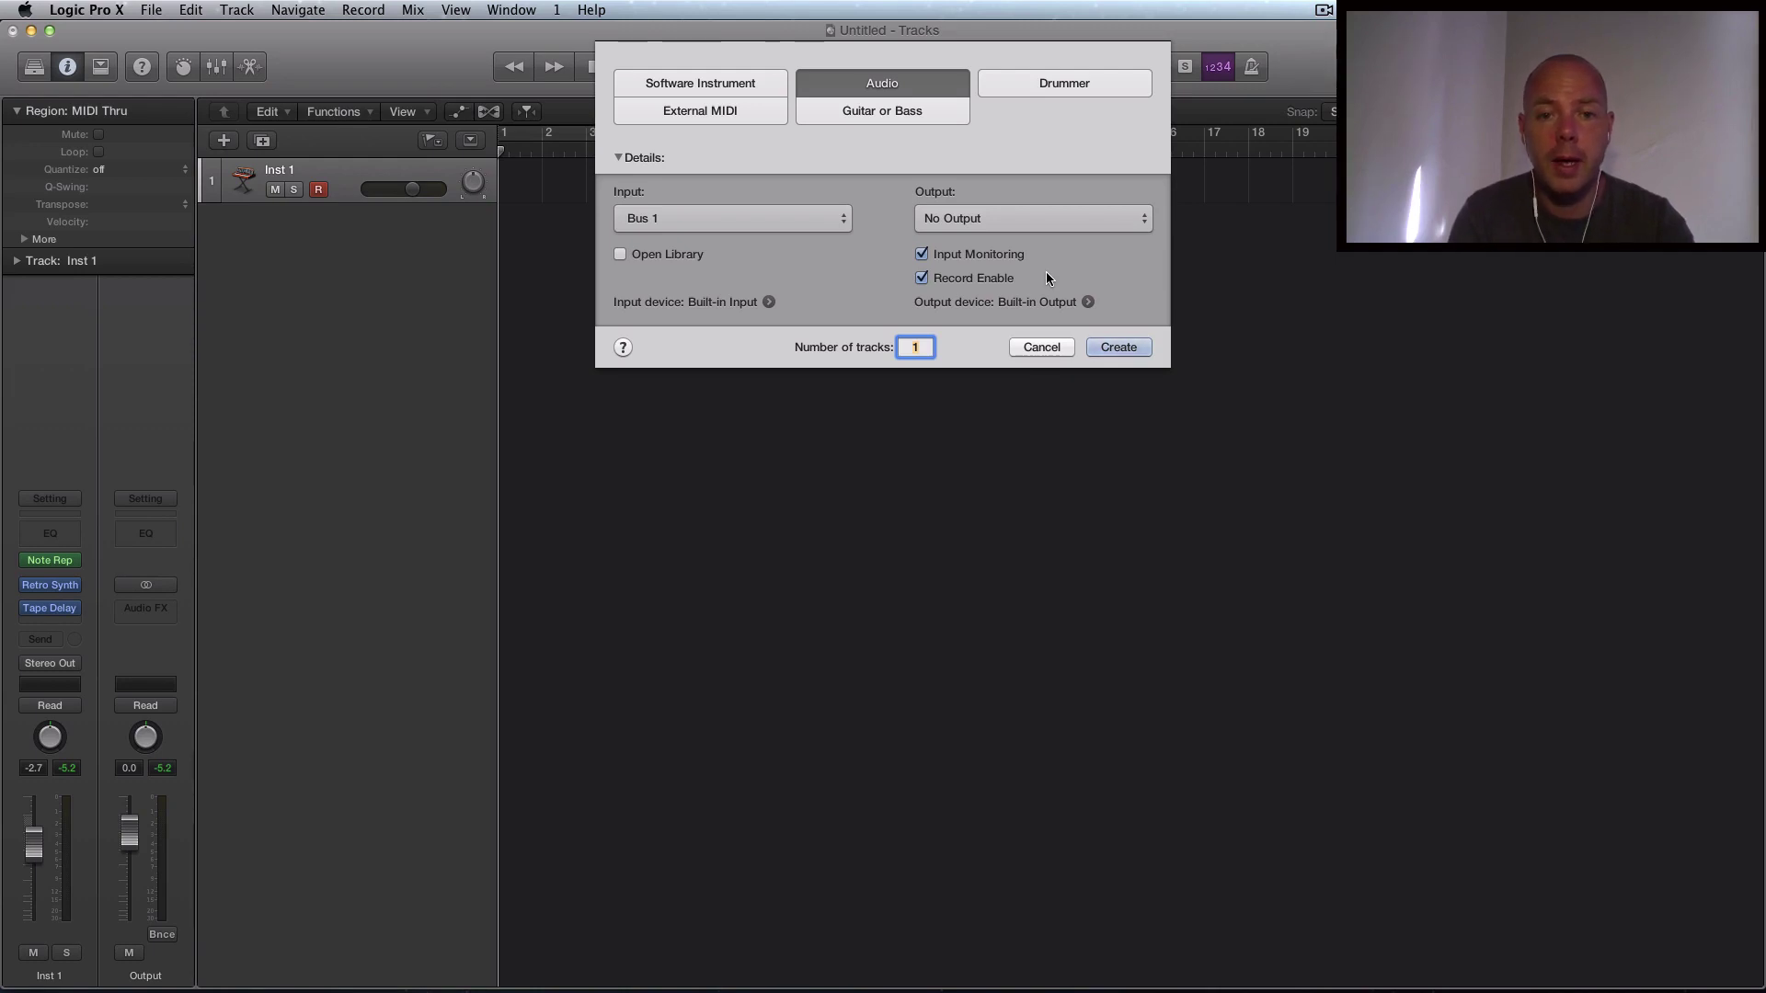
click(1035, 218)
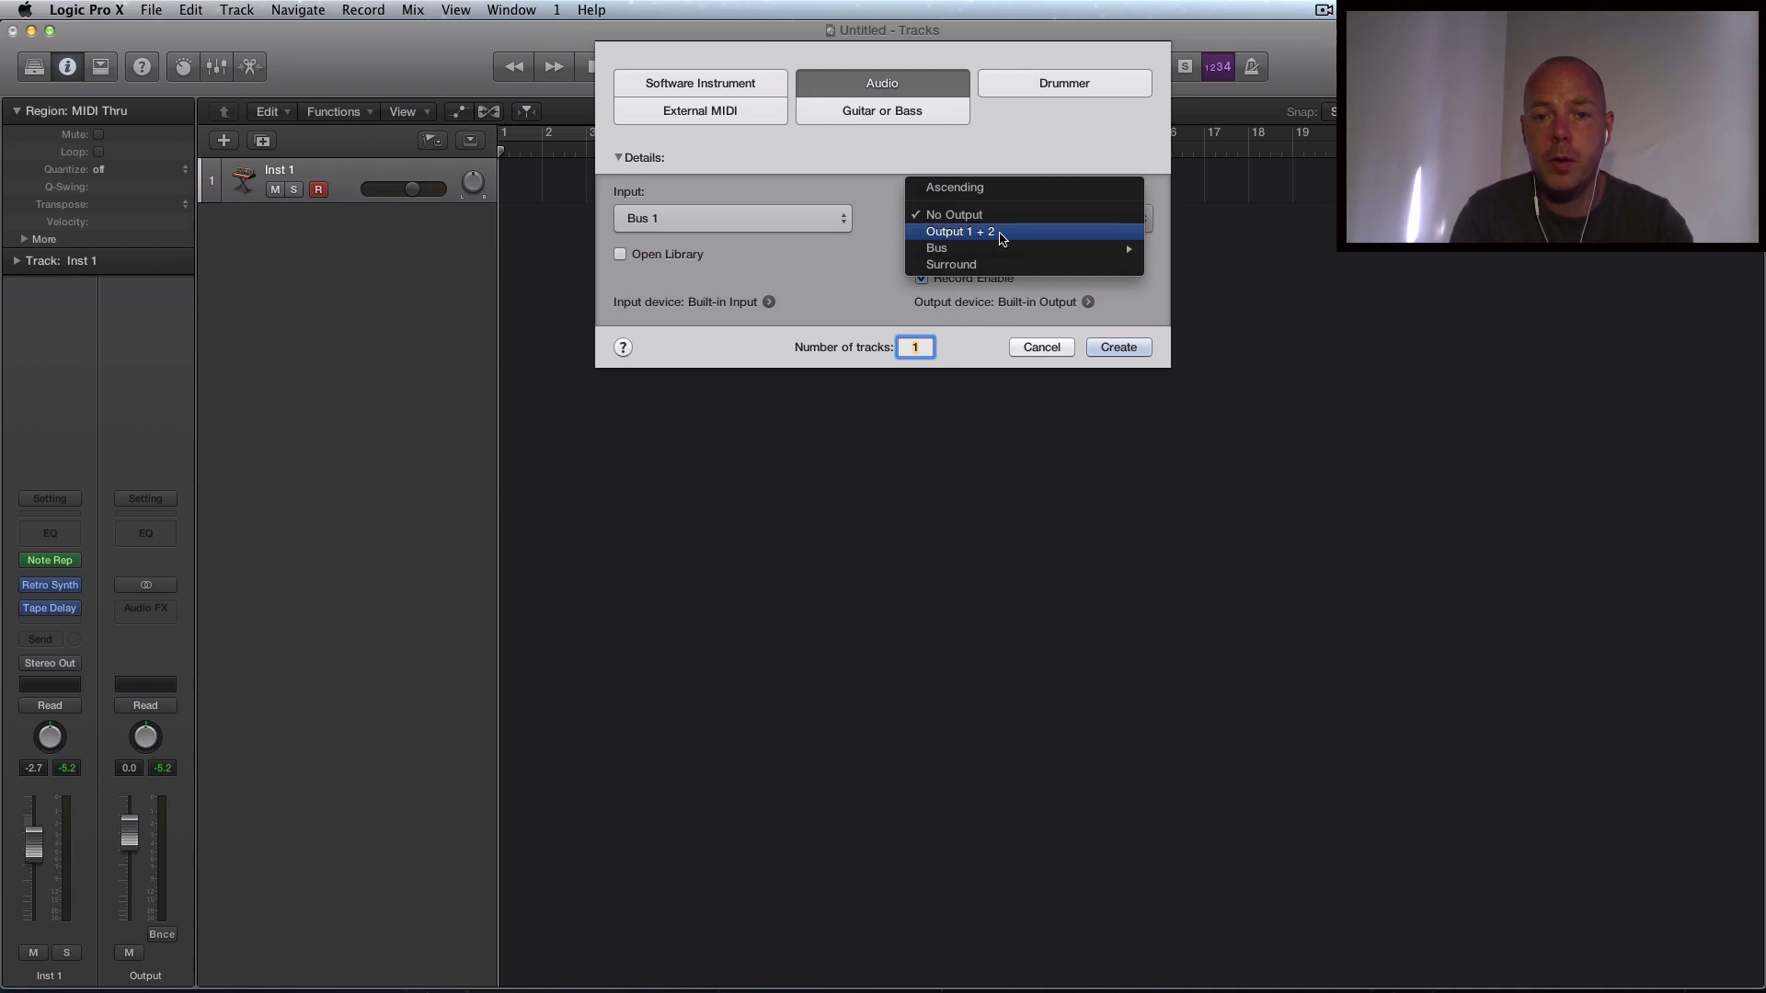
click(988, 217)
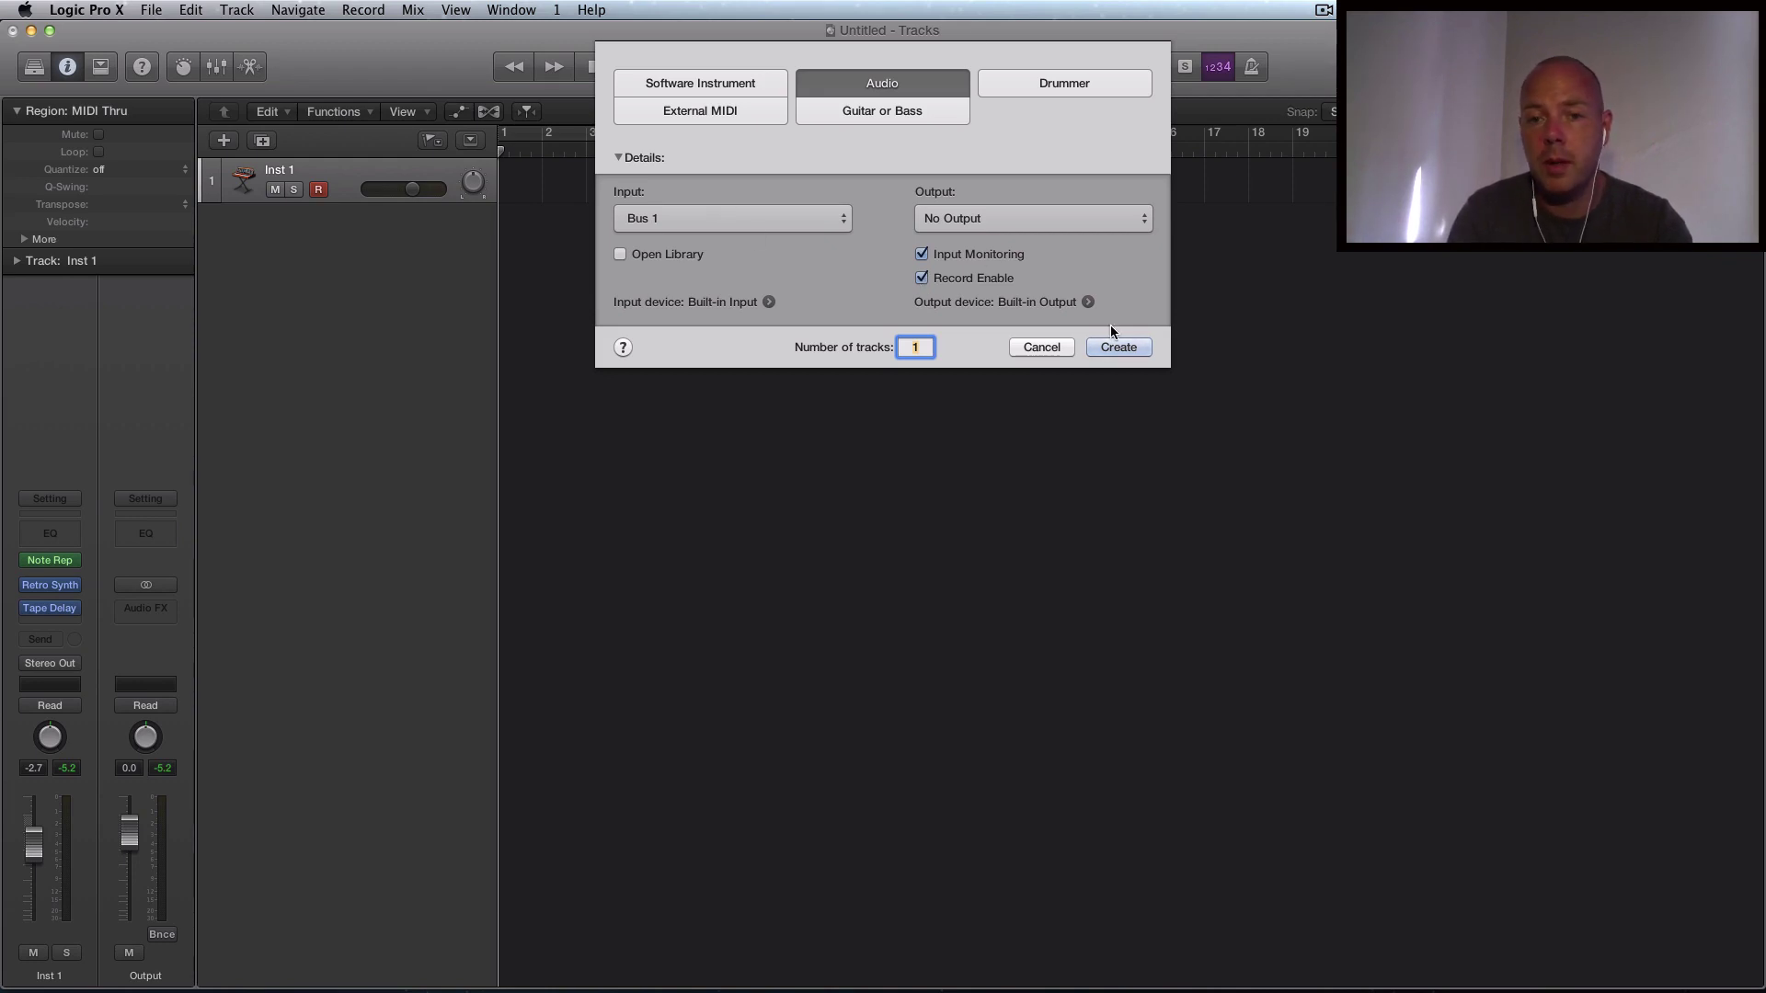
click(1118, 347)
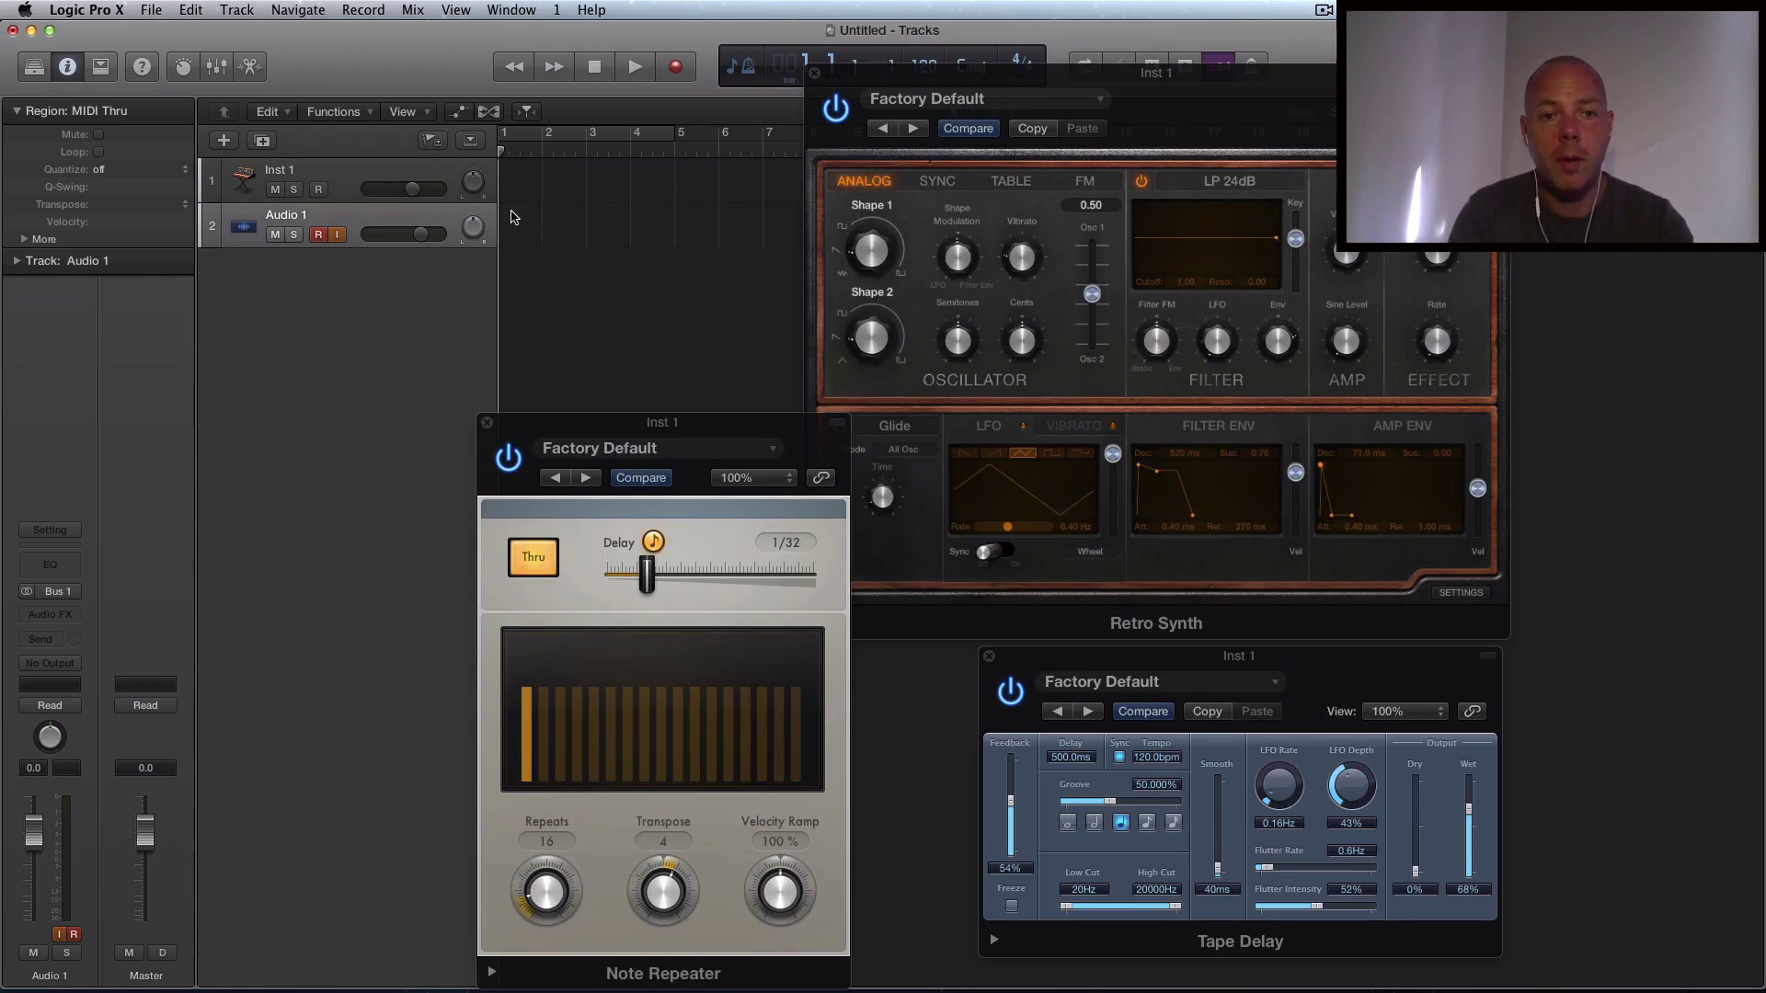
Add a Bus 1 send to Inst 1's channel strip, then select Audio 1.
click(433, 175)
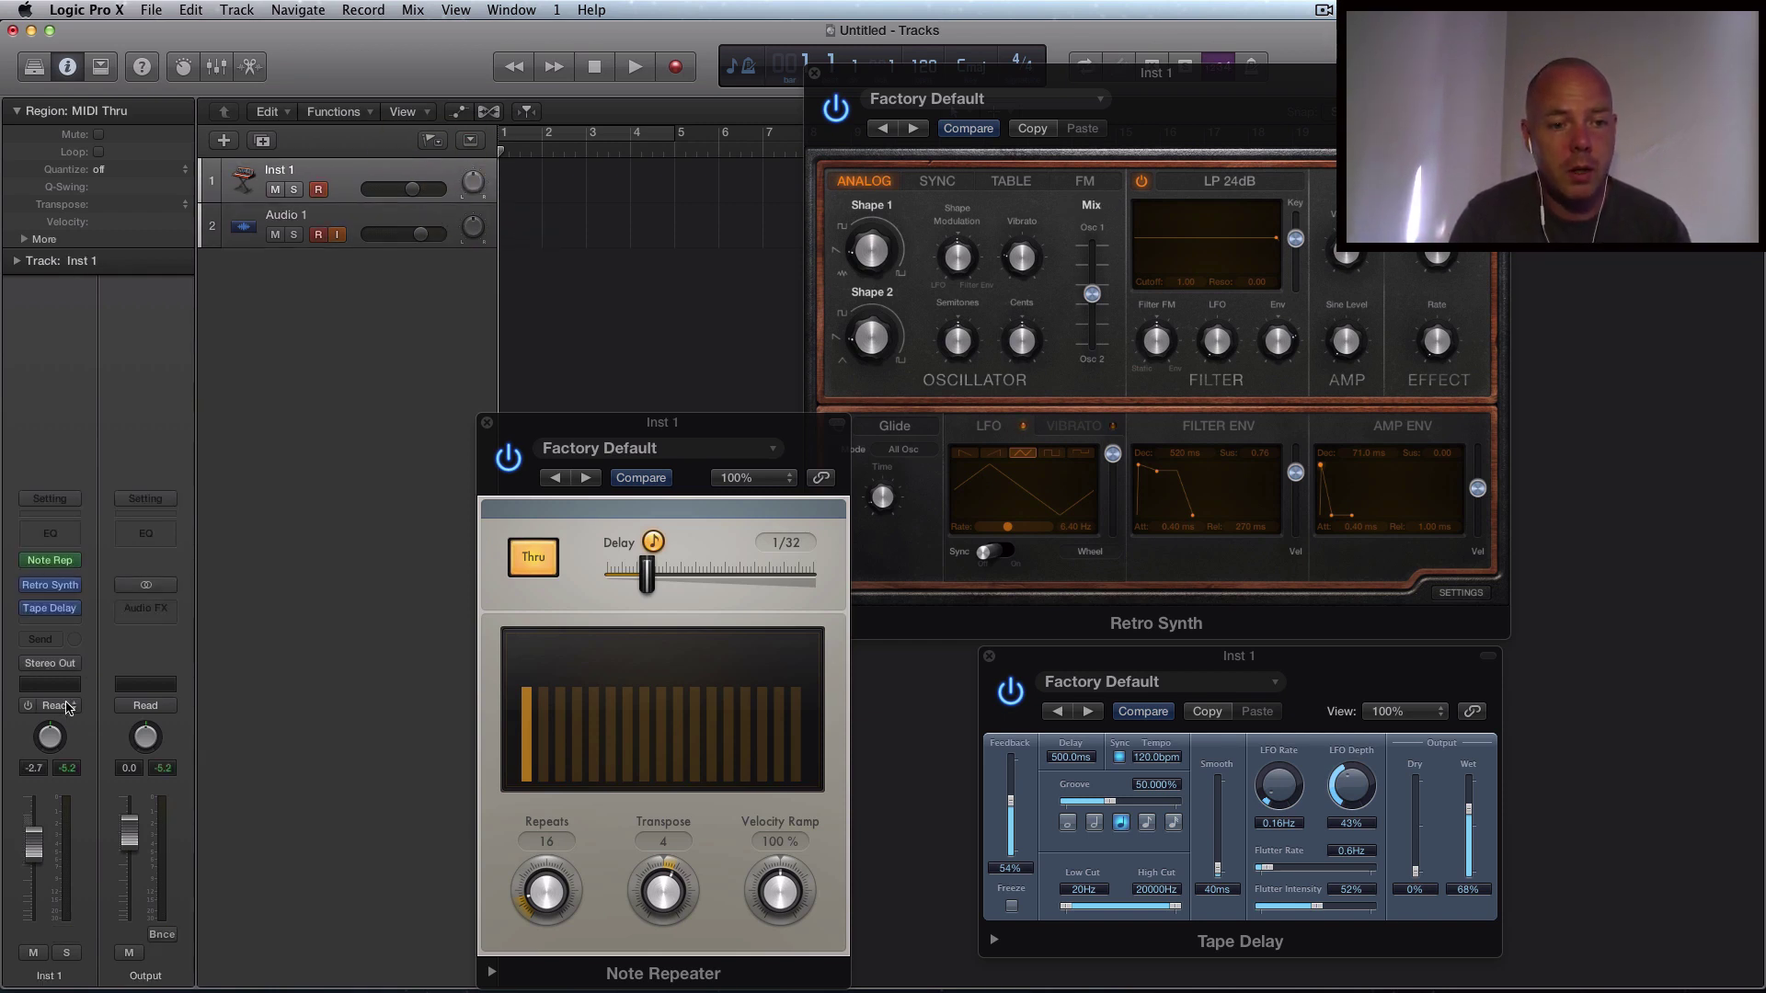
click(44, 641)
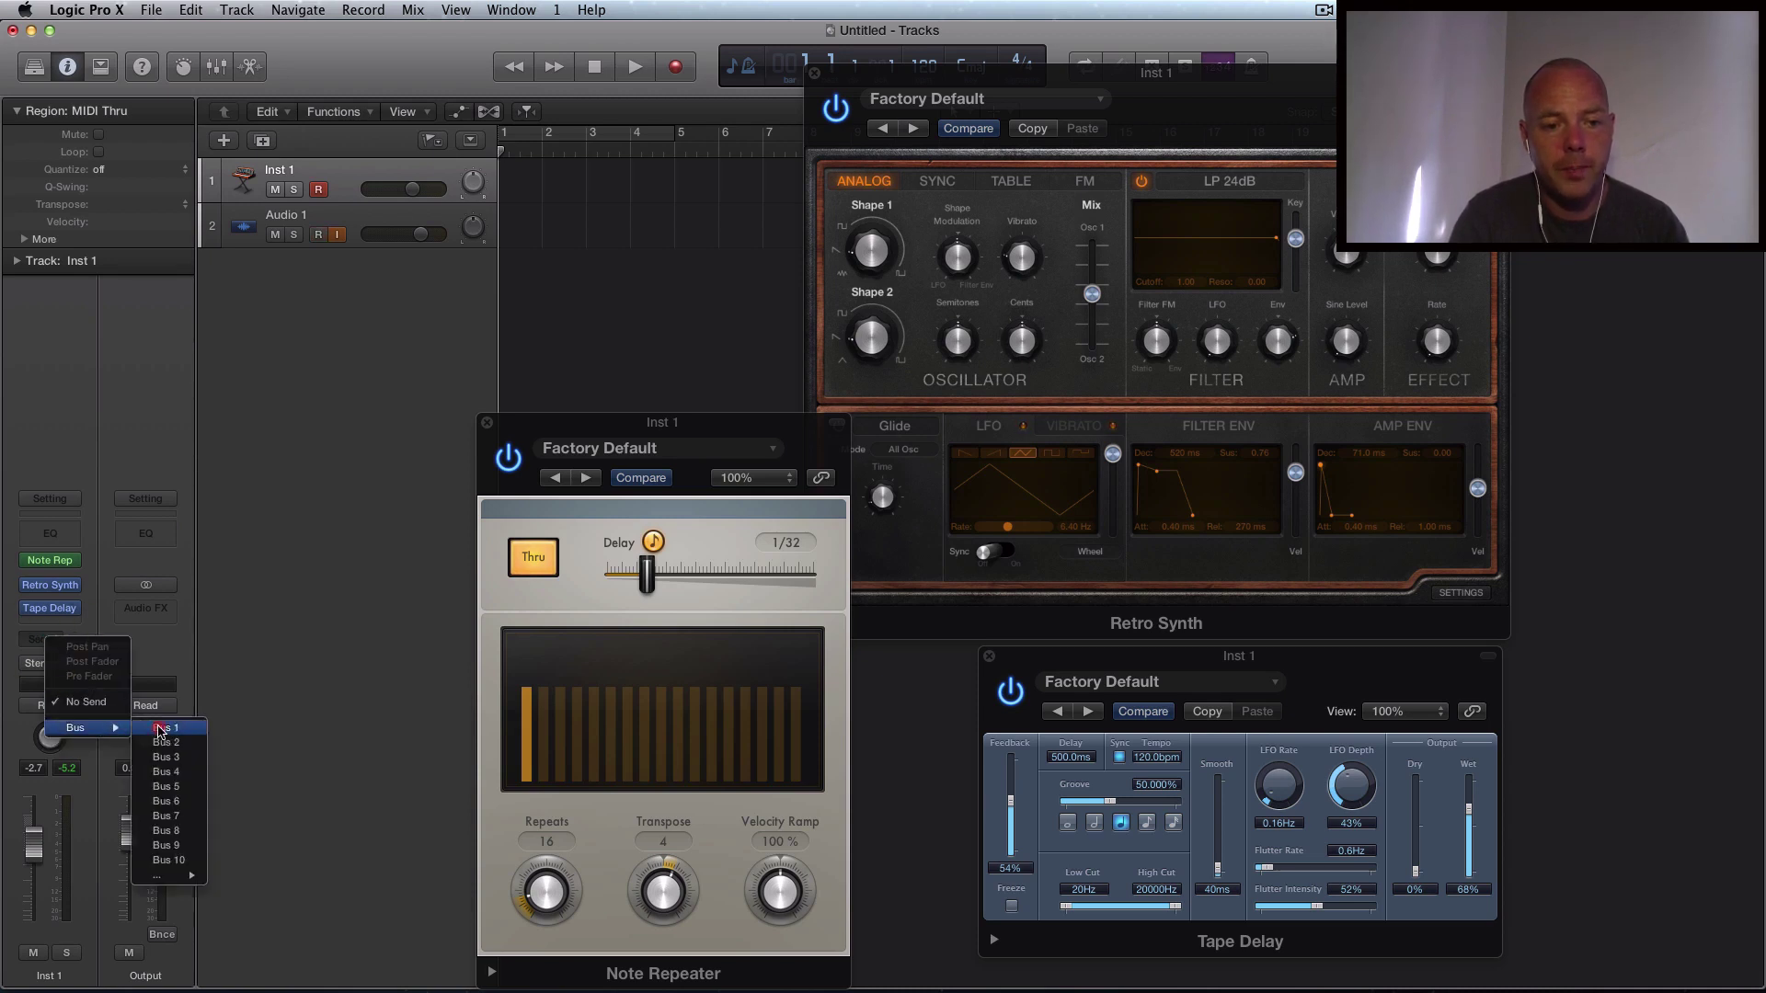
click(156, 729)
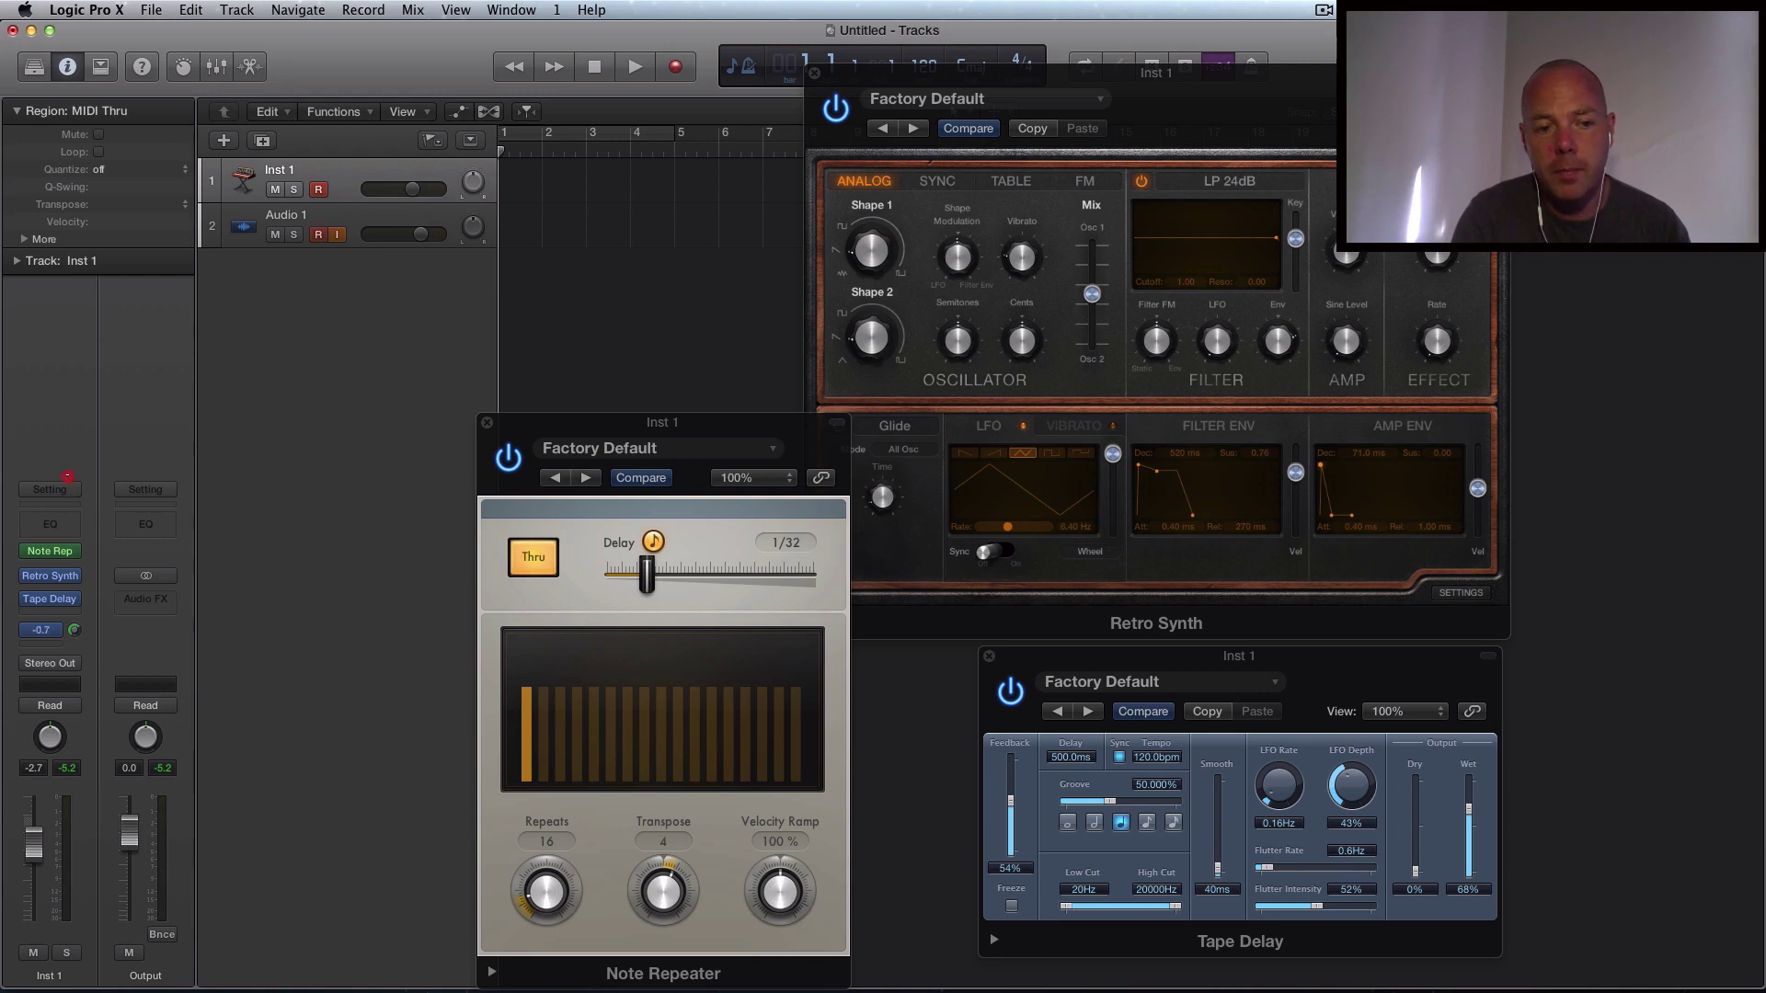
click(66, 471)
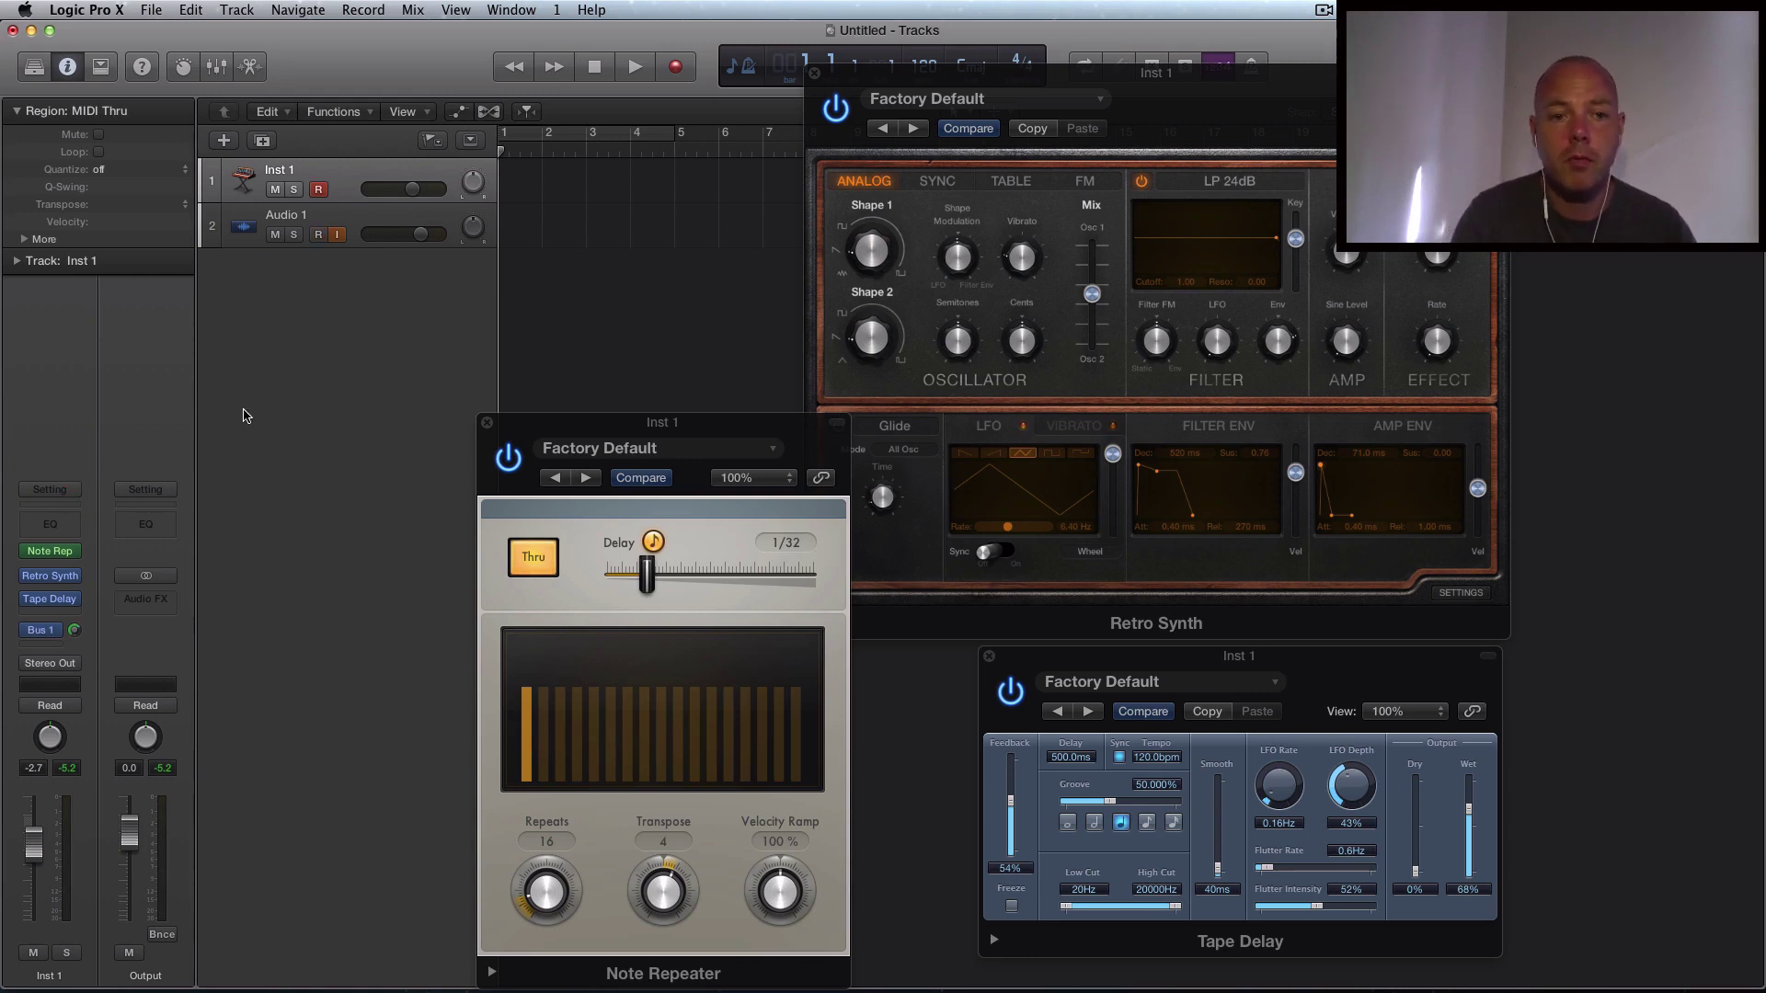
click(337, 235)
Rename Audio 1 to 'Recorded Delay' and move the Retro Synth window aside.
double_click(286, 217)
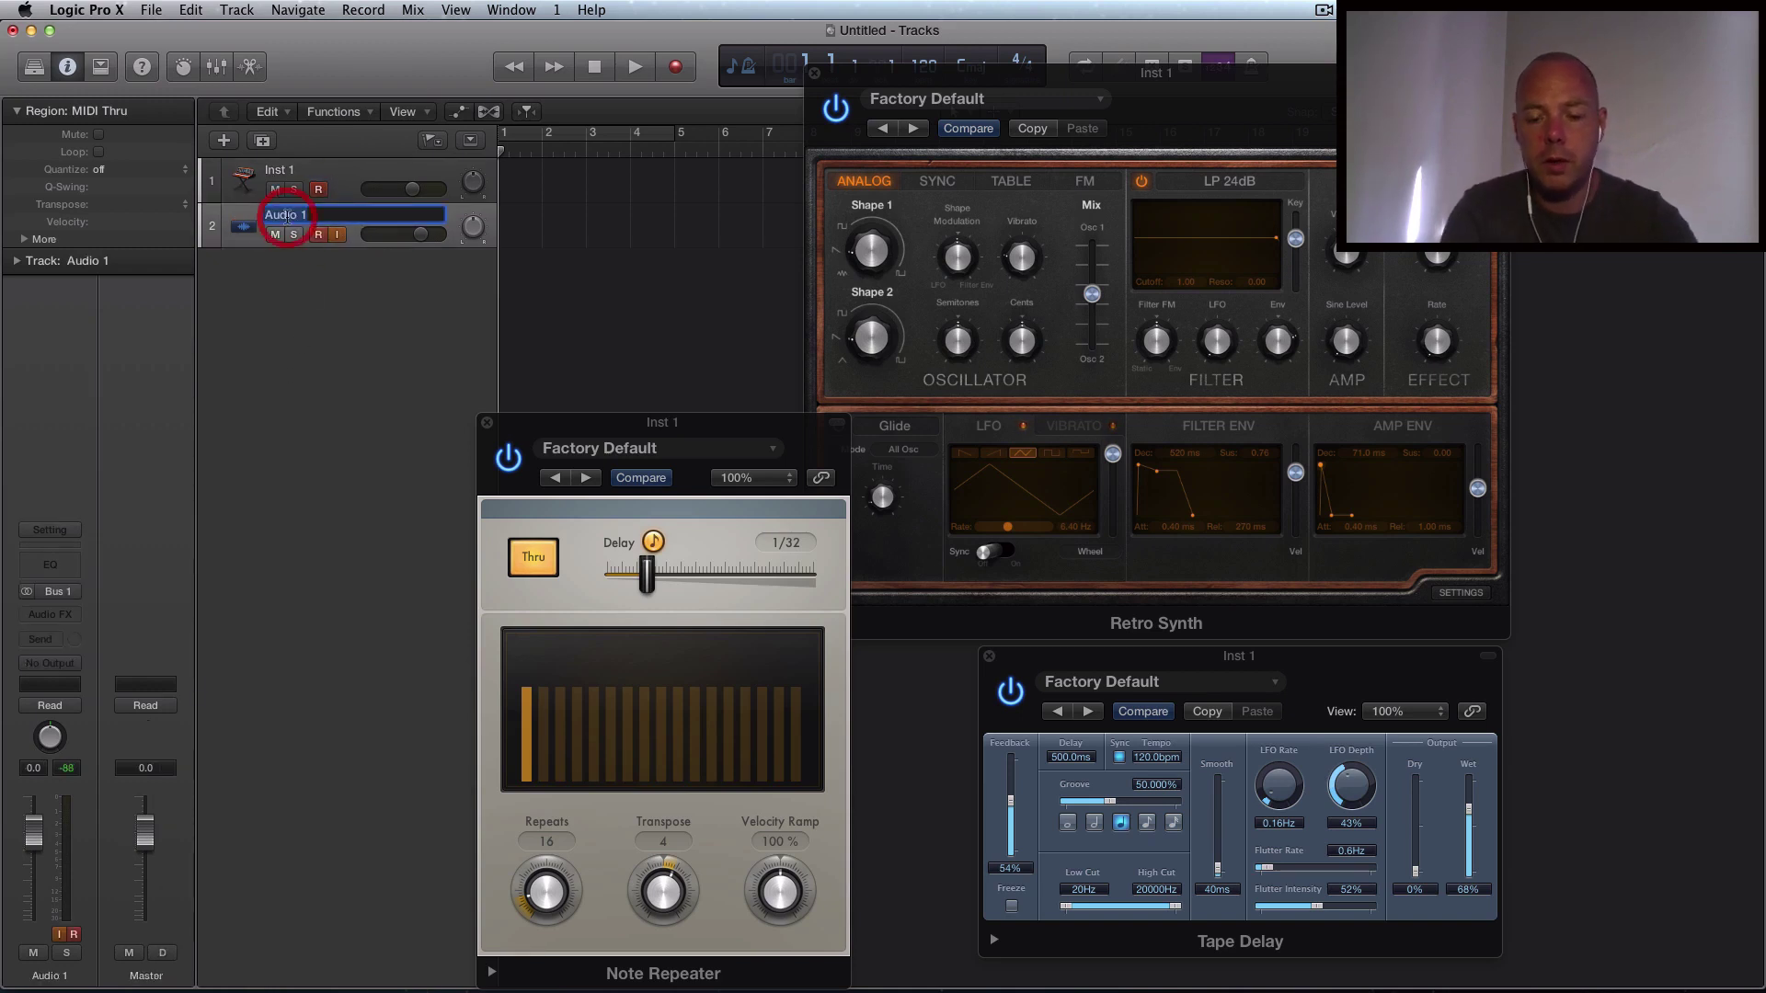
text(Recorded Delay)
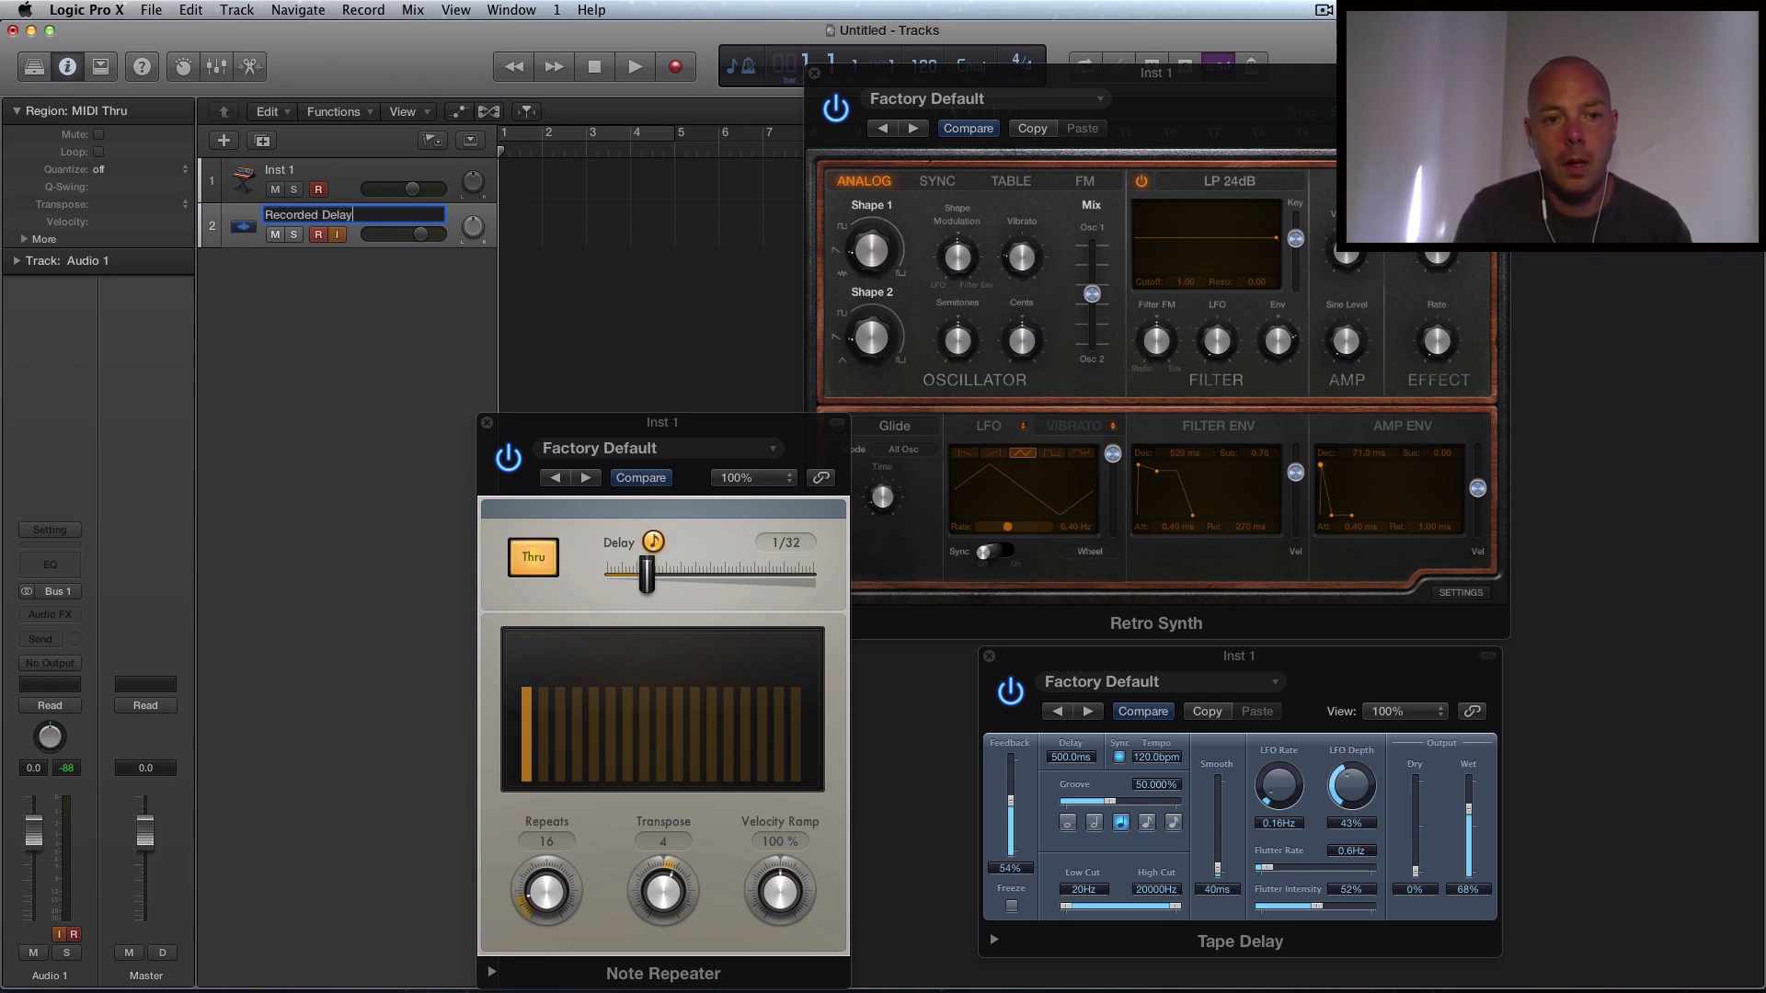
key(Return)
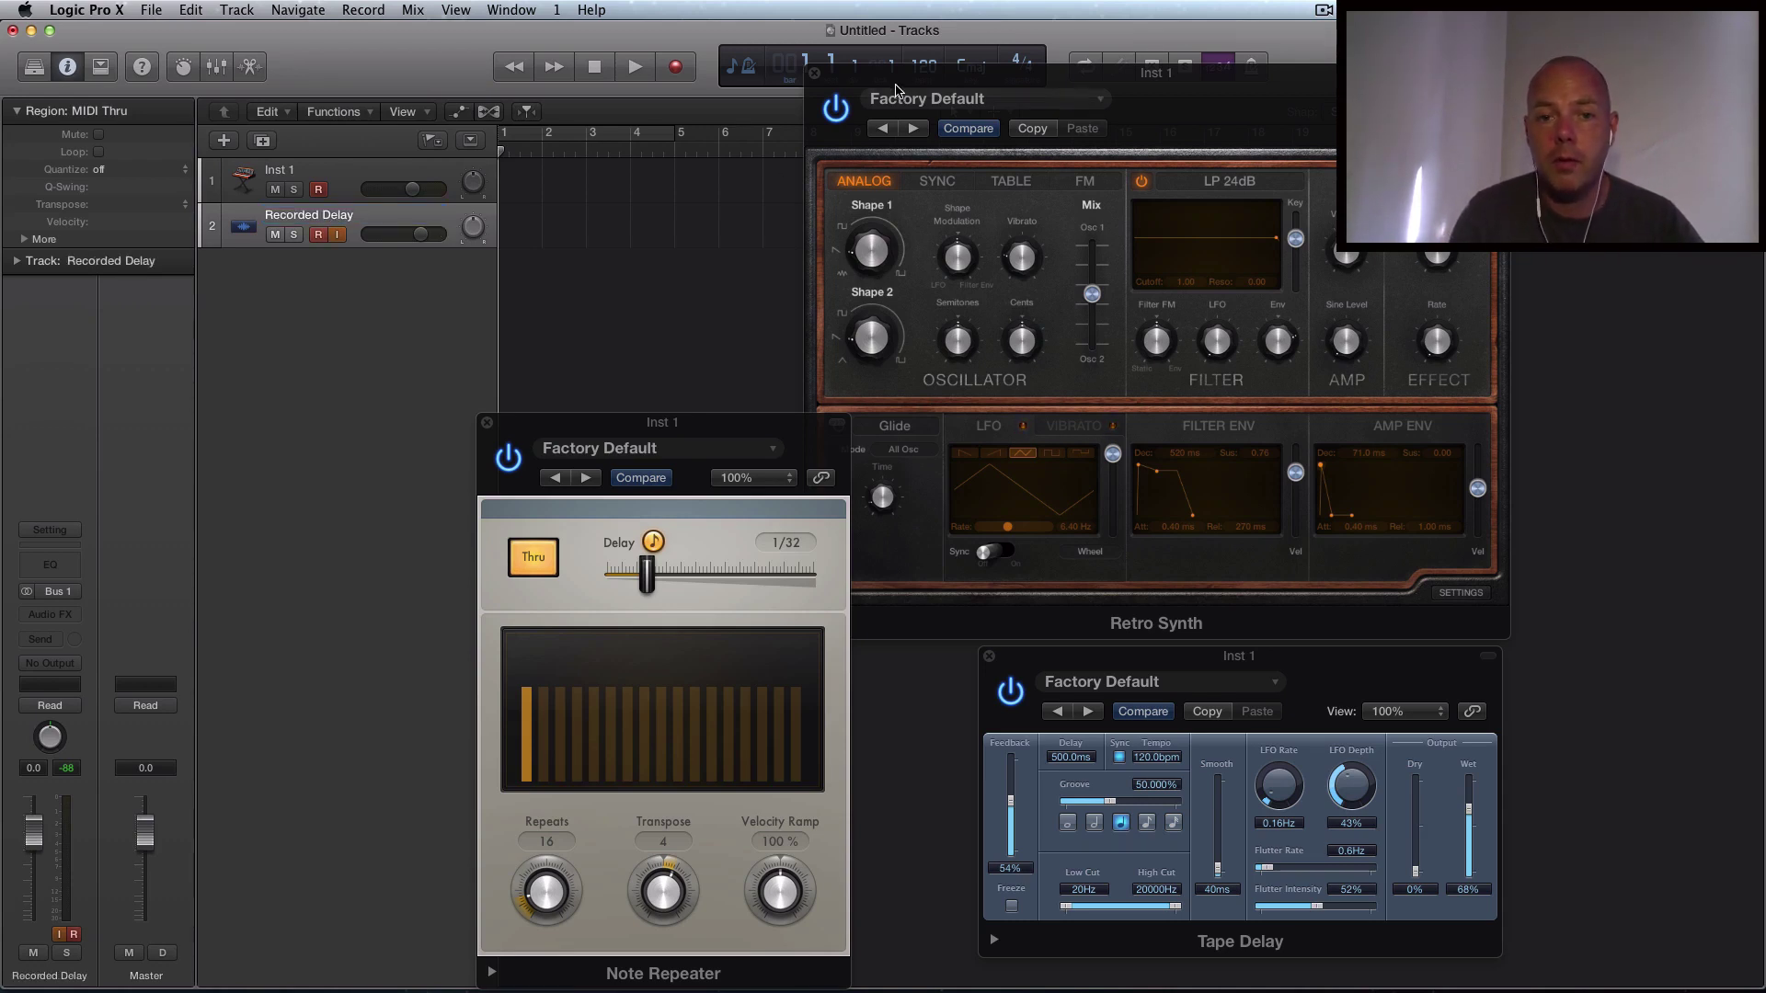
drag(895, 87, 1023, 275)
Turn on Cycle and extend the loop range to cover bars 1–33.
click(663, 132)
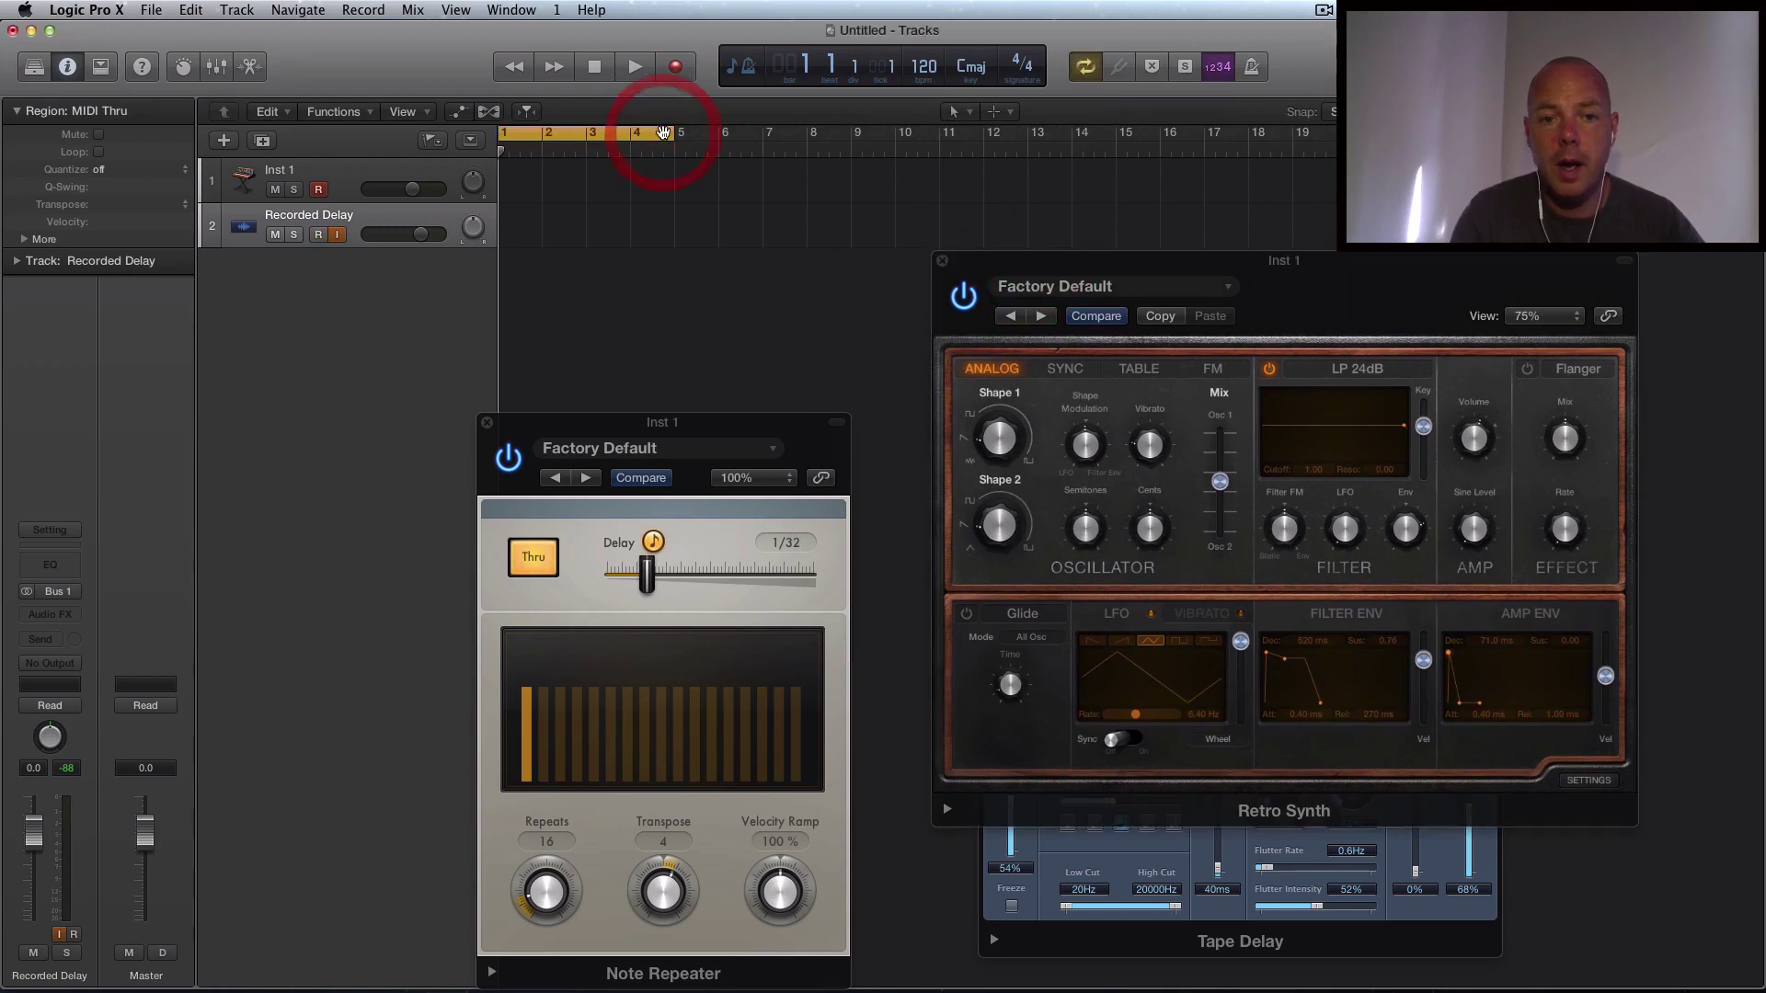
drag(662, 132, 1334, 134)
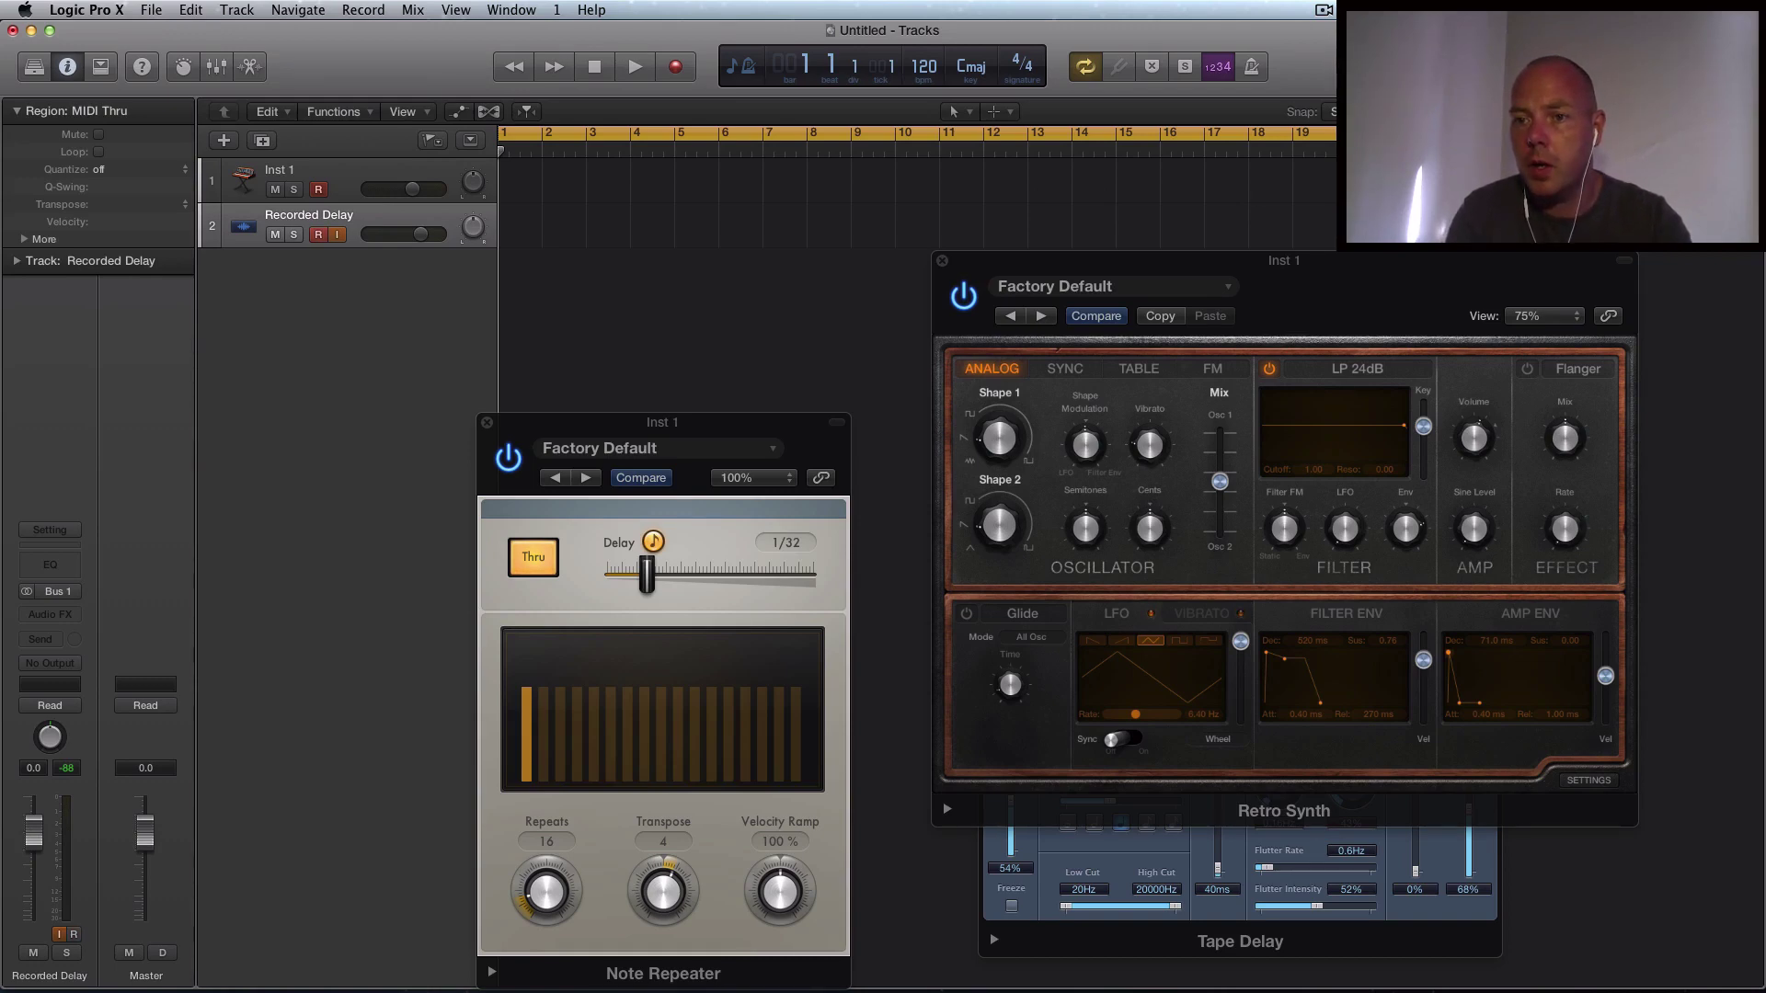
drag(1334, 135, 1335, 134)
drag(1164, 132, 1334, 134)
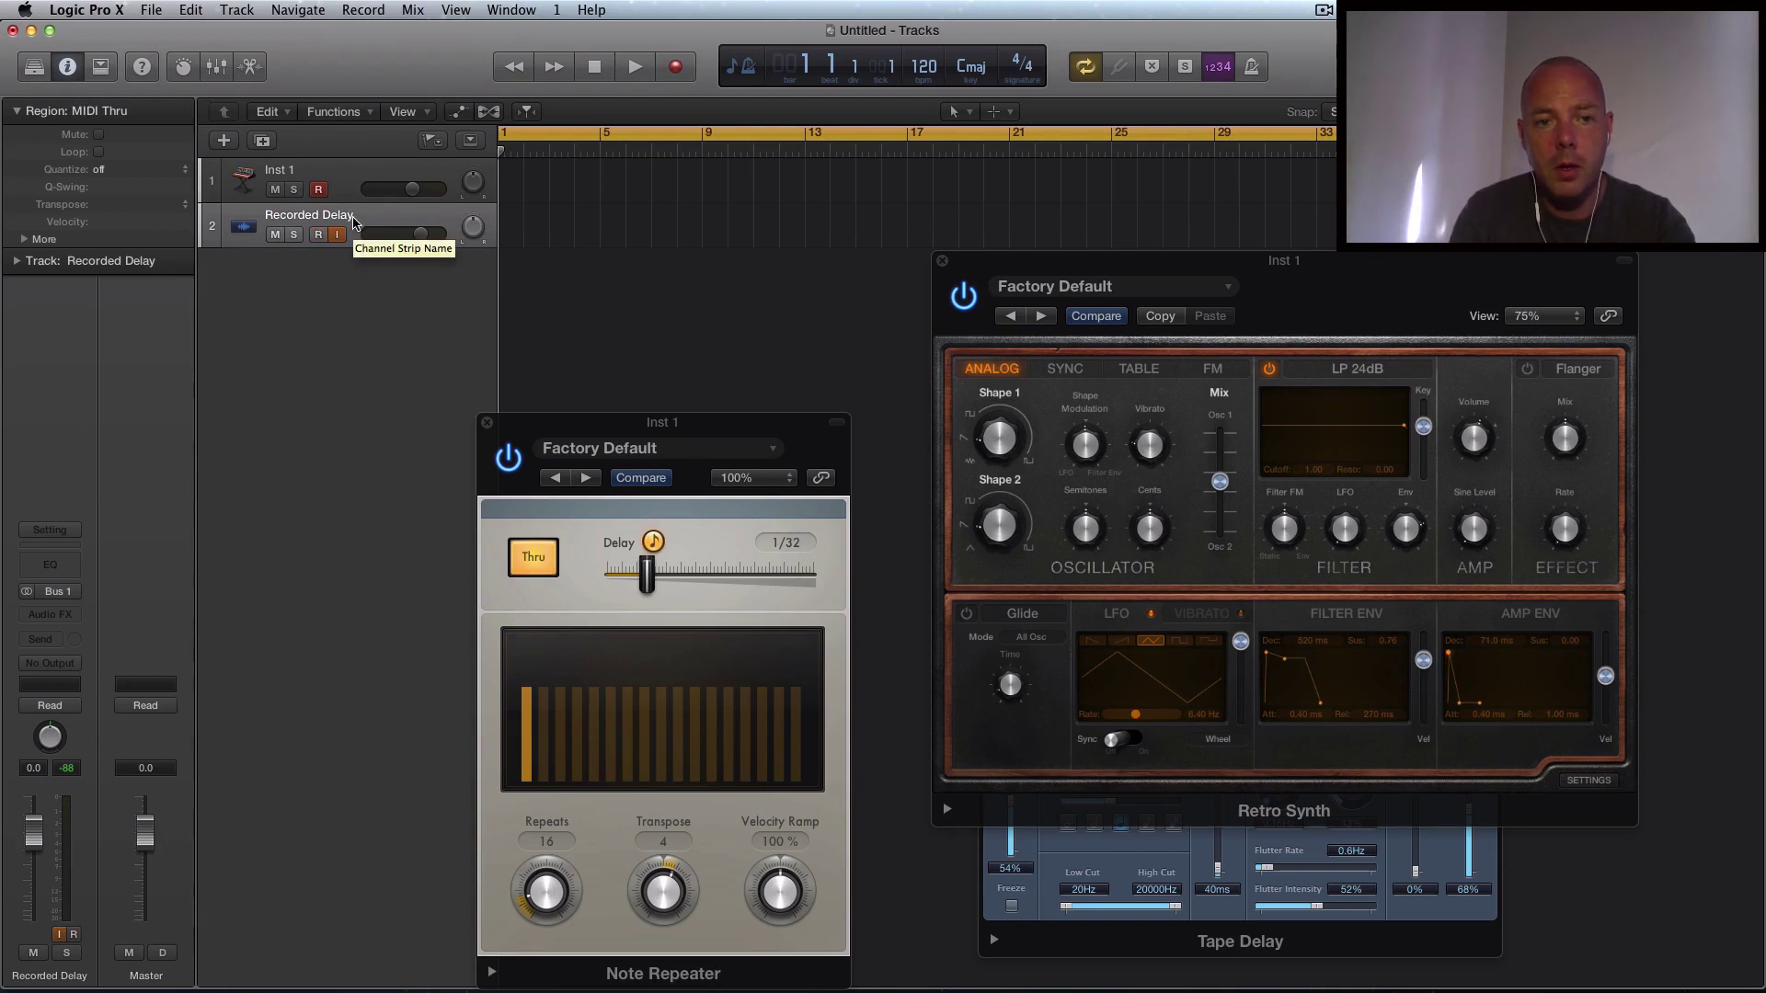
Rename the Inst 1 track to 'Synth'.
click(342, 174)
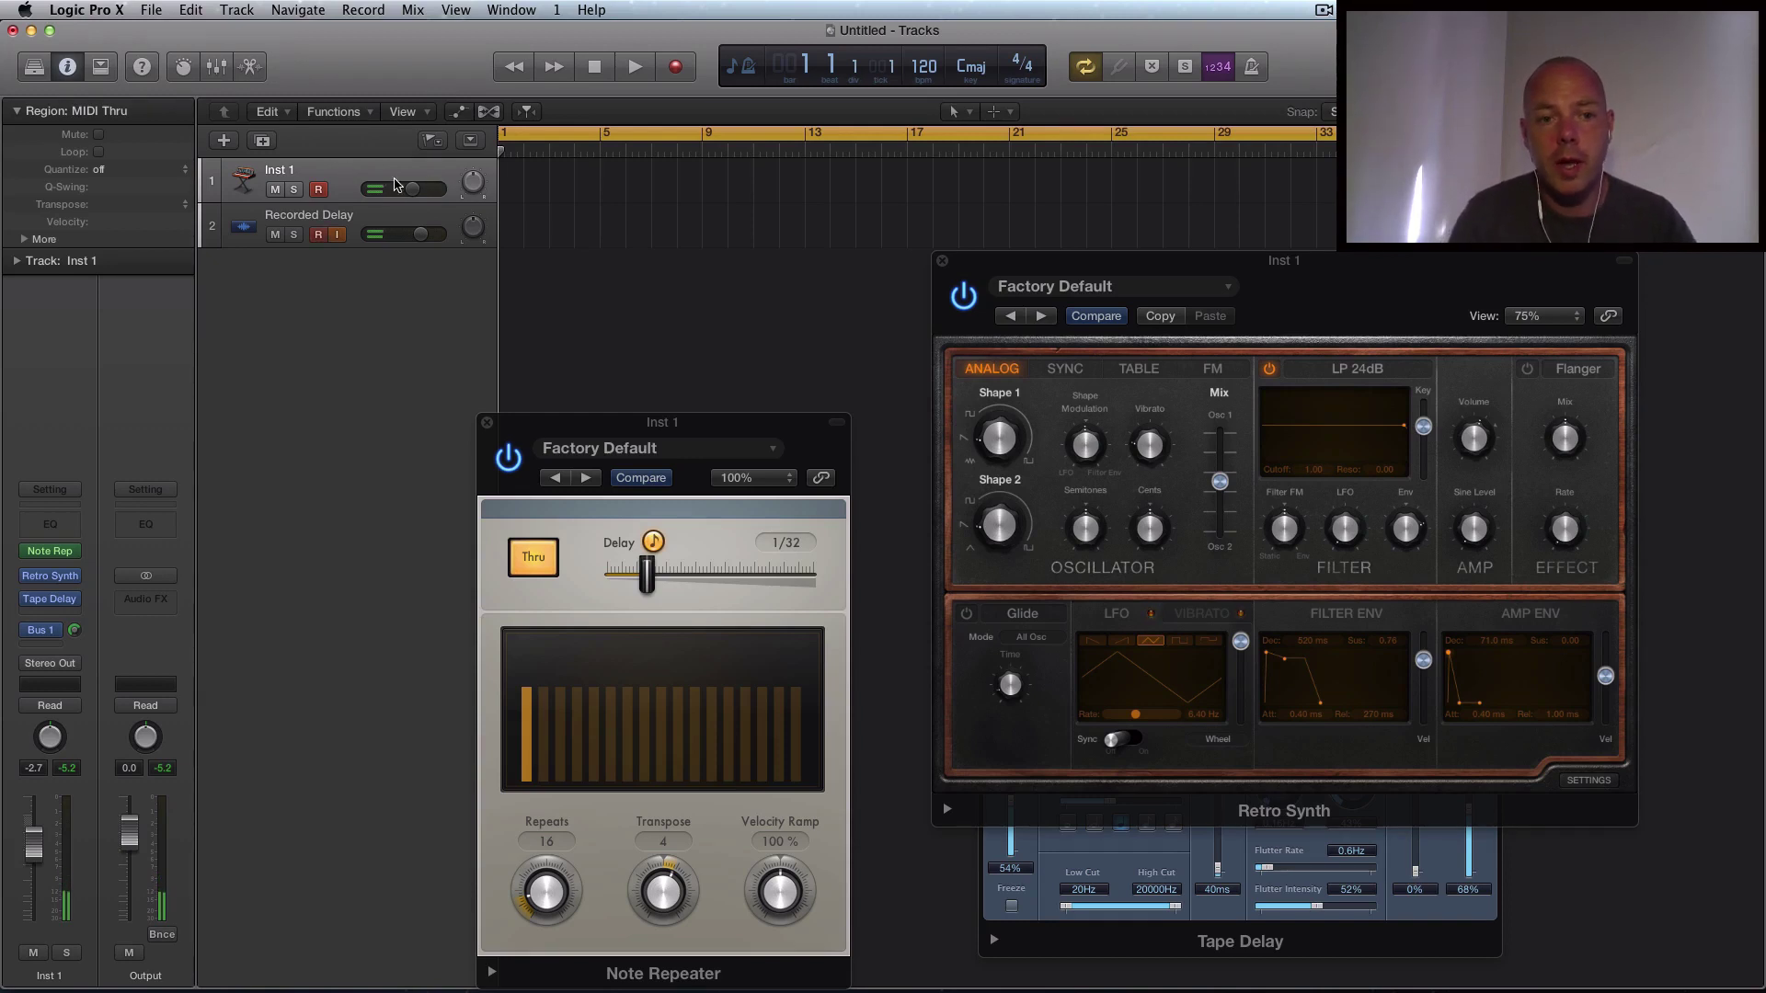
double_click(301, 173)
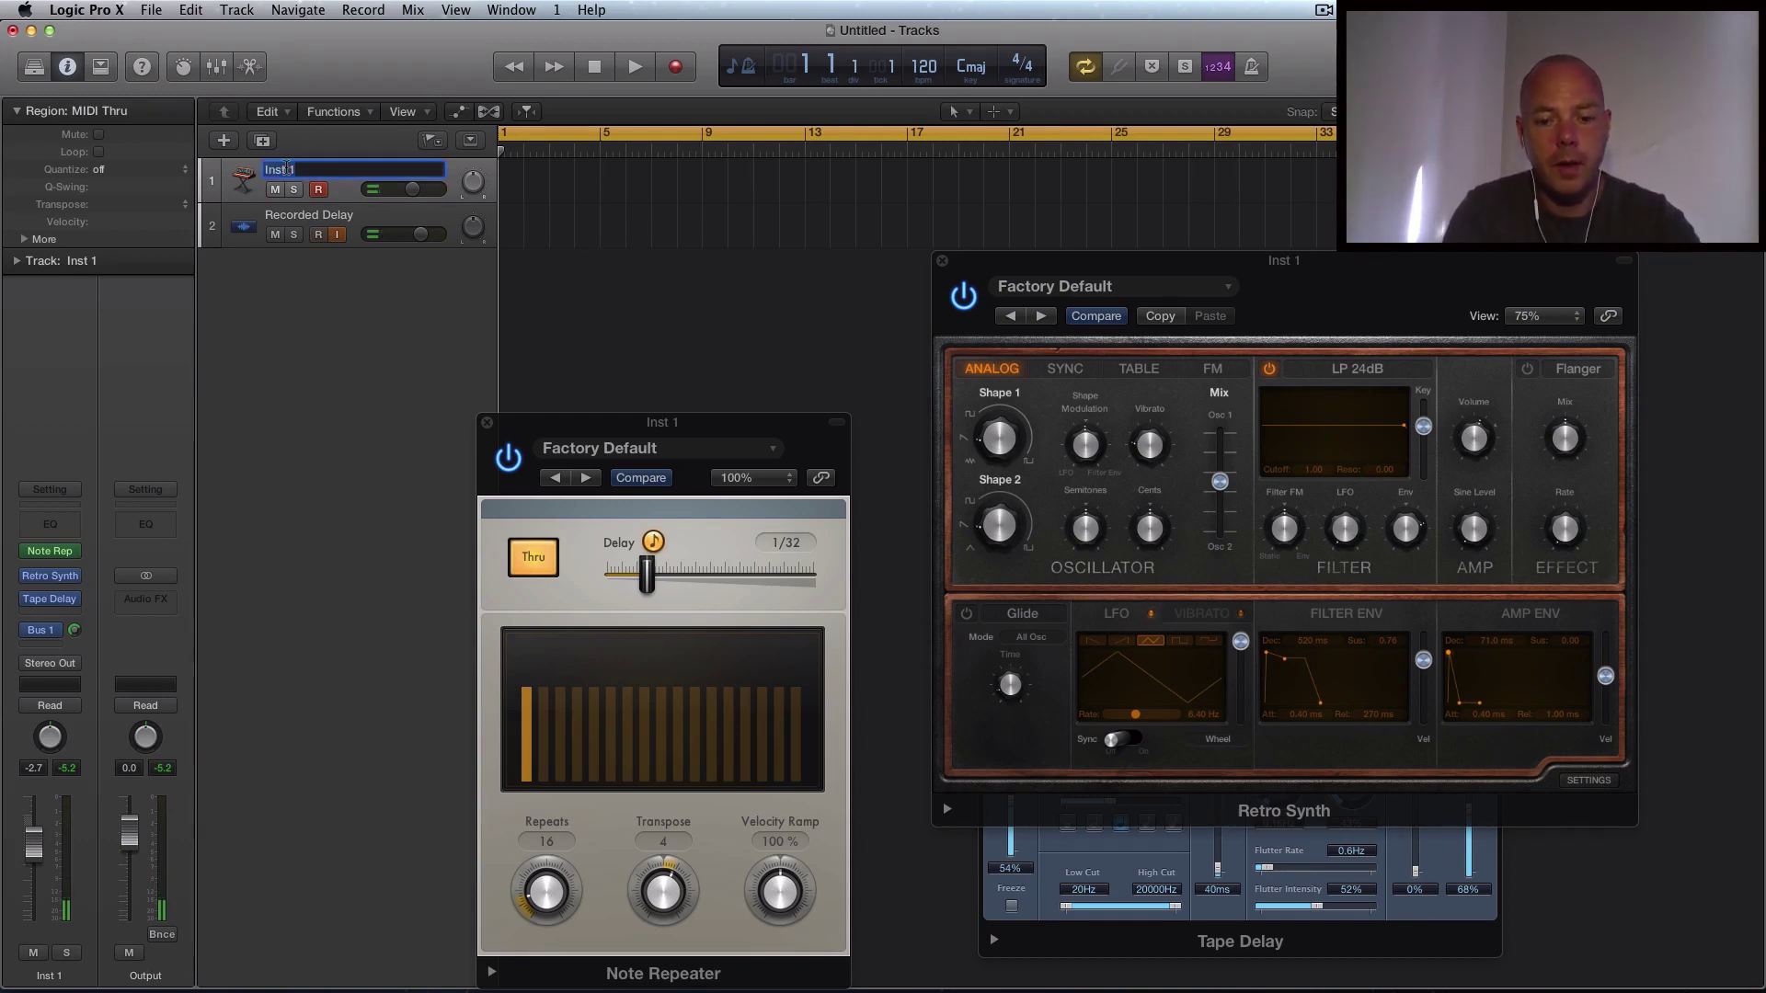
text(Synth)
key(Return)
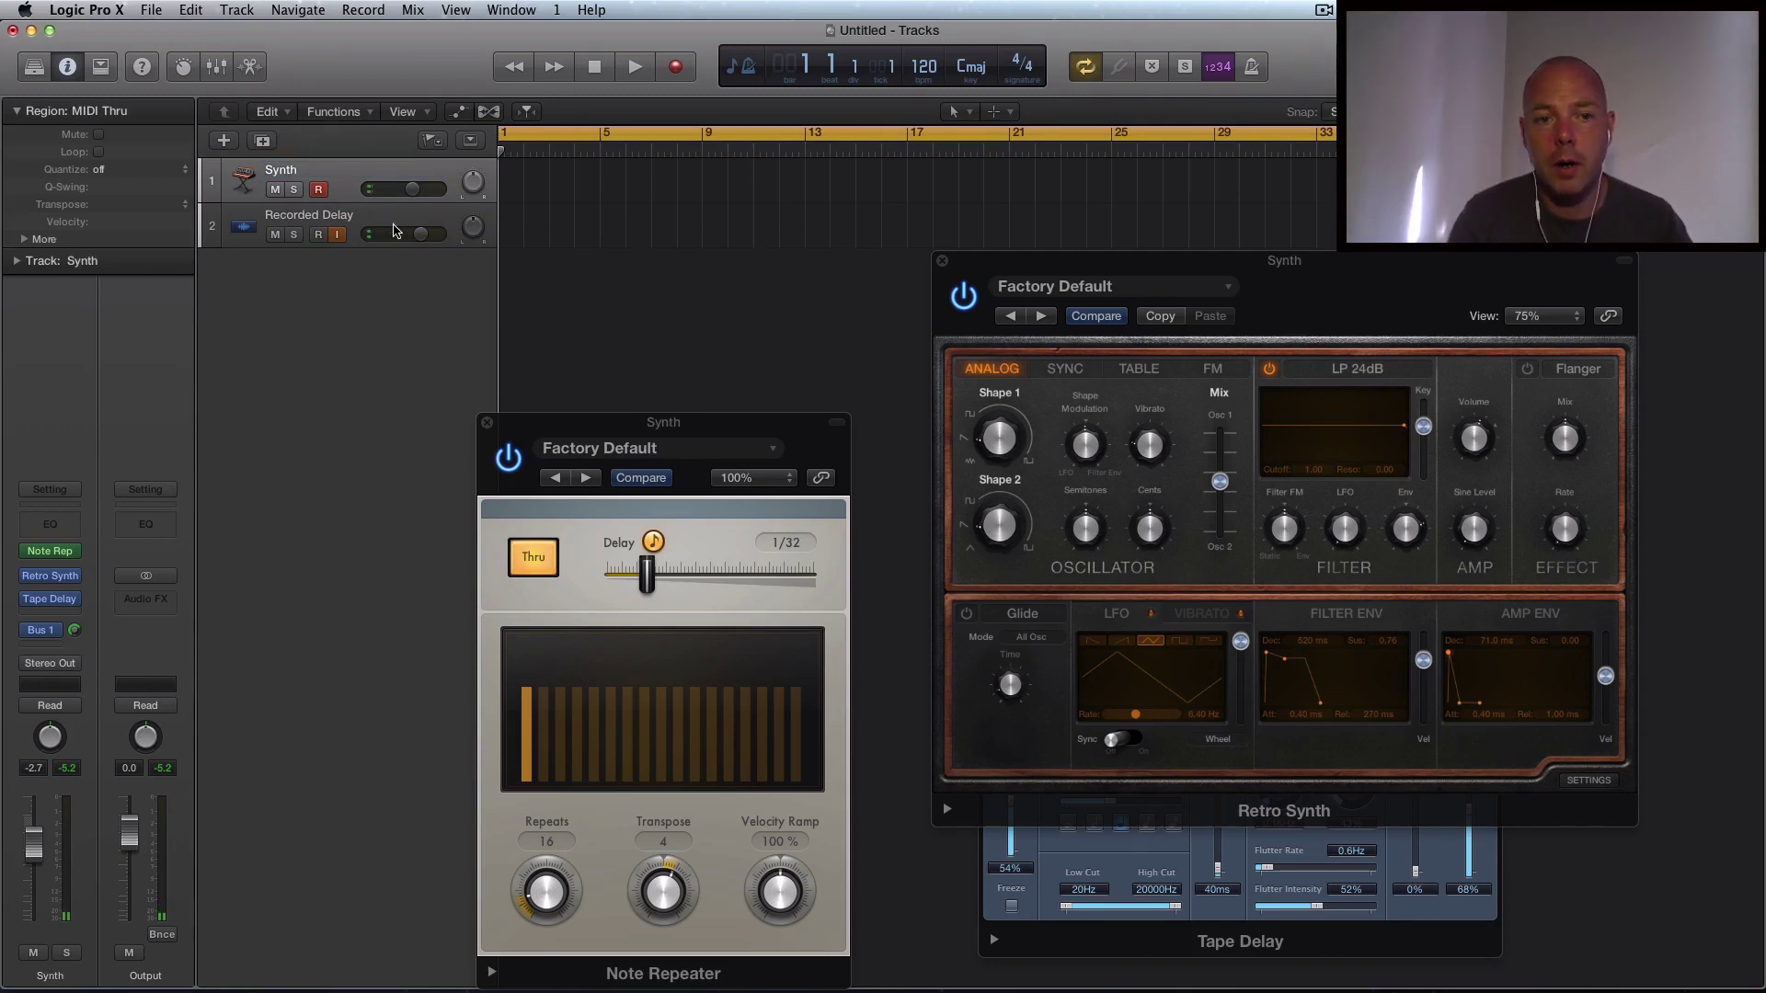
Record a Synth take onto Recorded Delay, cutting the Note Repeater delay to 1/64 mid-take.
click(678, 67)
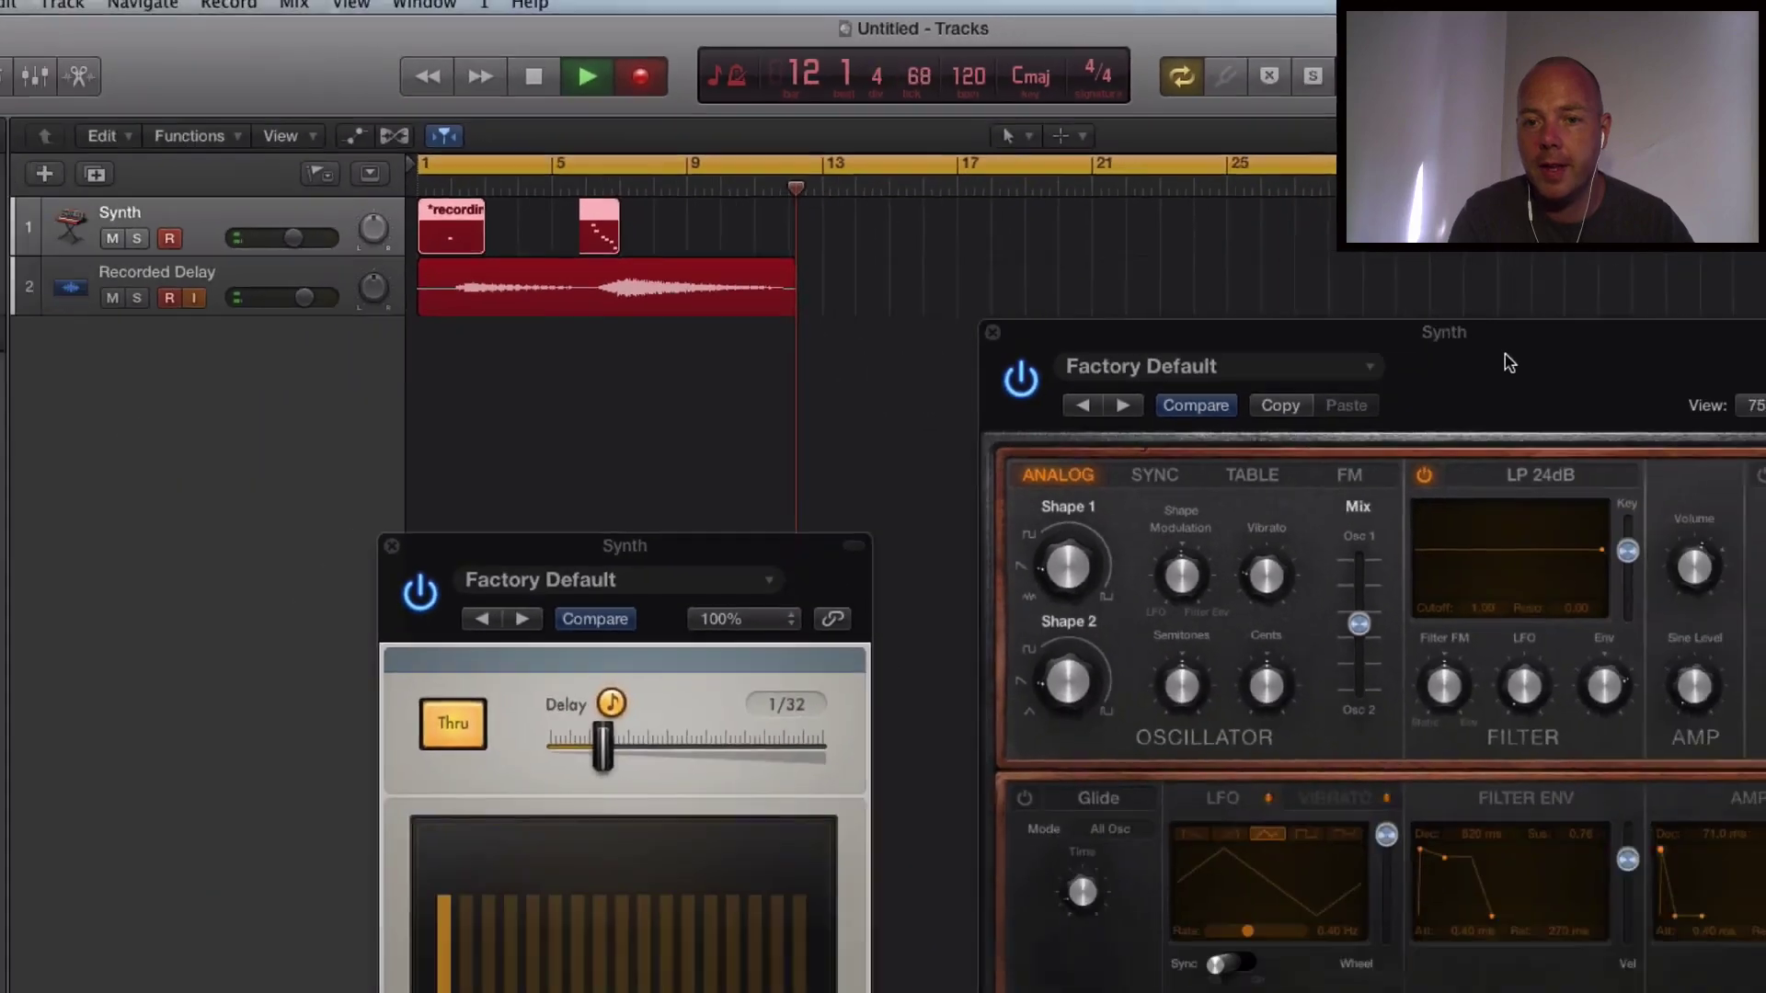
drag(1502, 359, 1396, 135)
click(1289, 693)
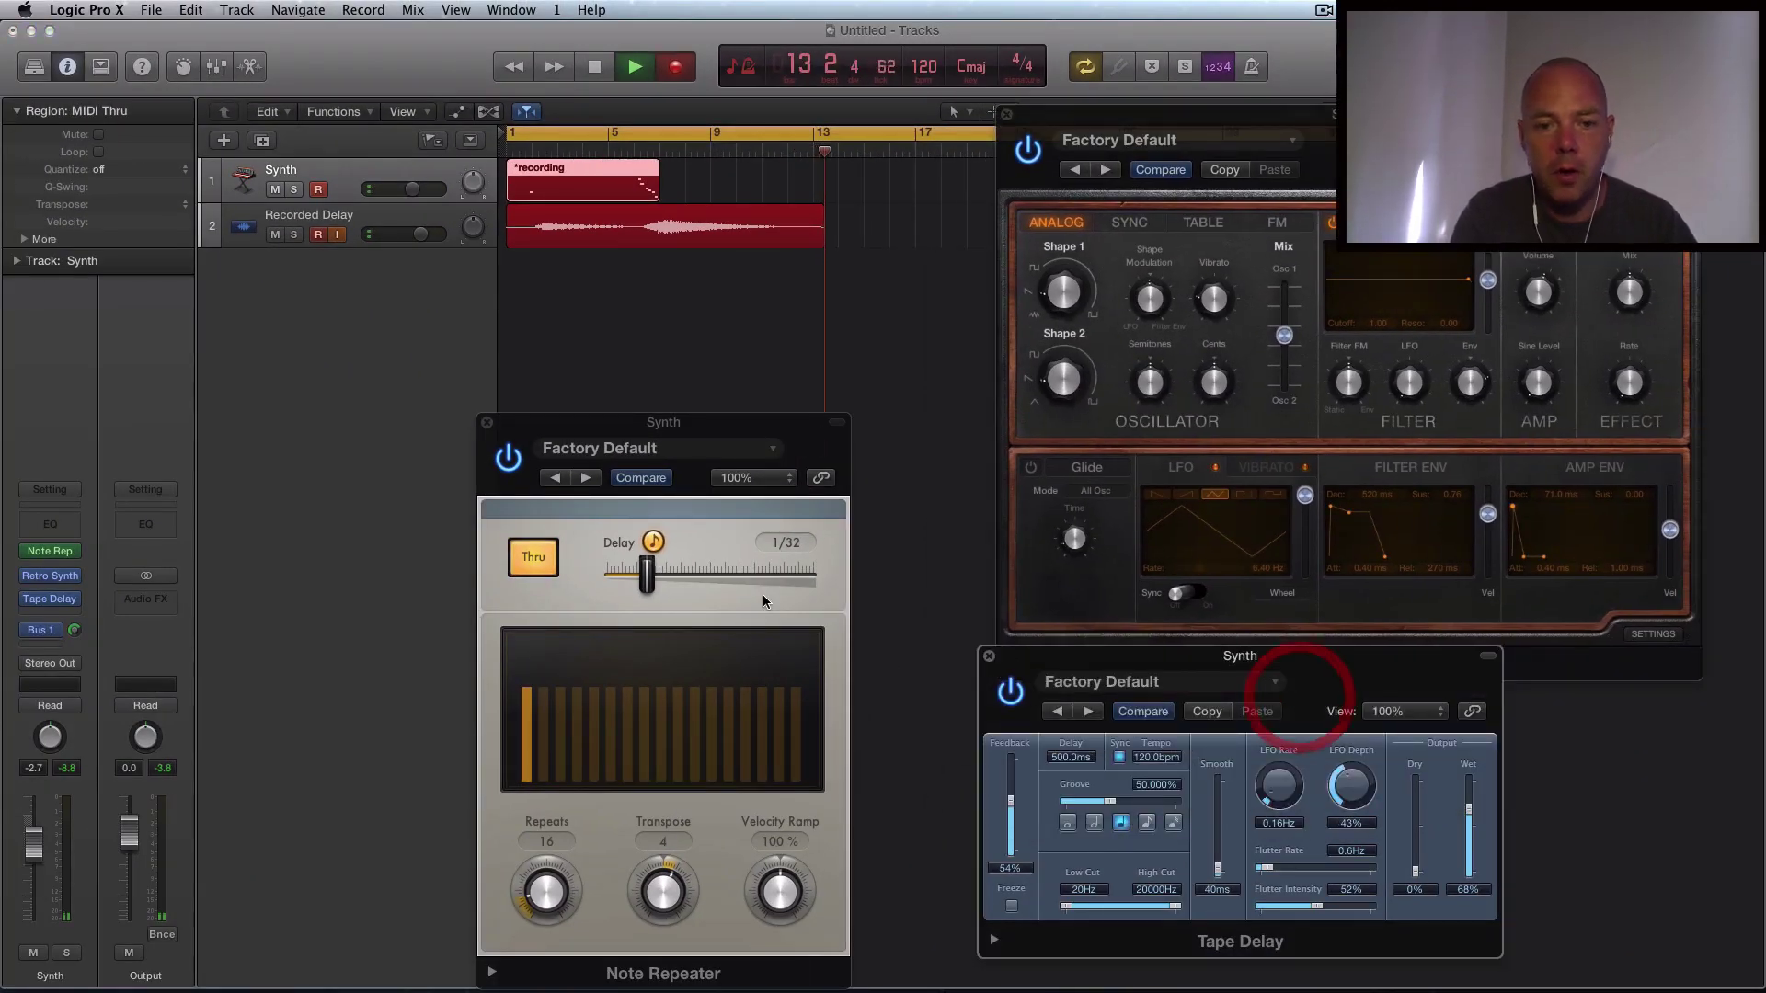
click(642, 577)
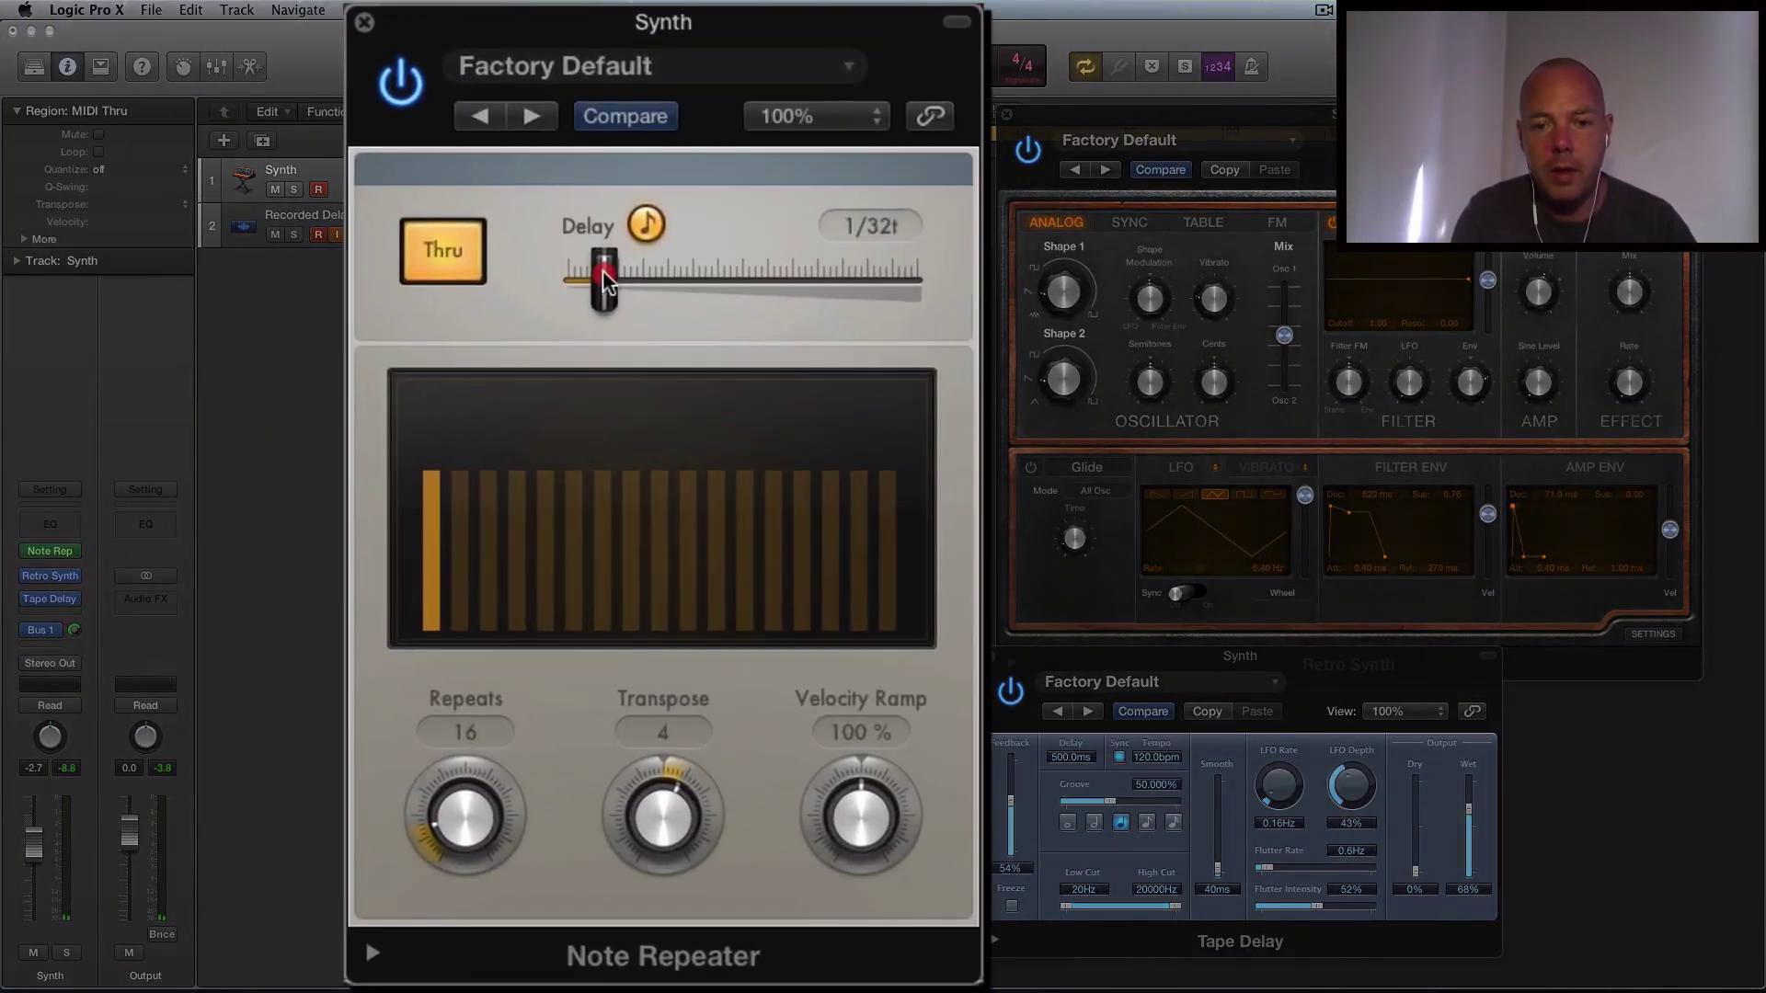
drag(642, 572, 621, 568)
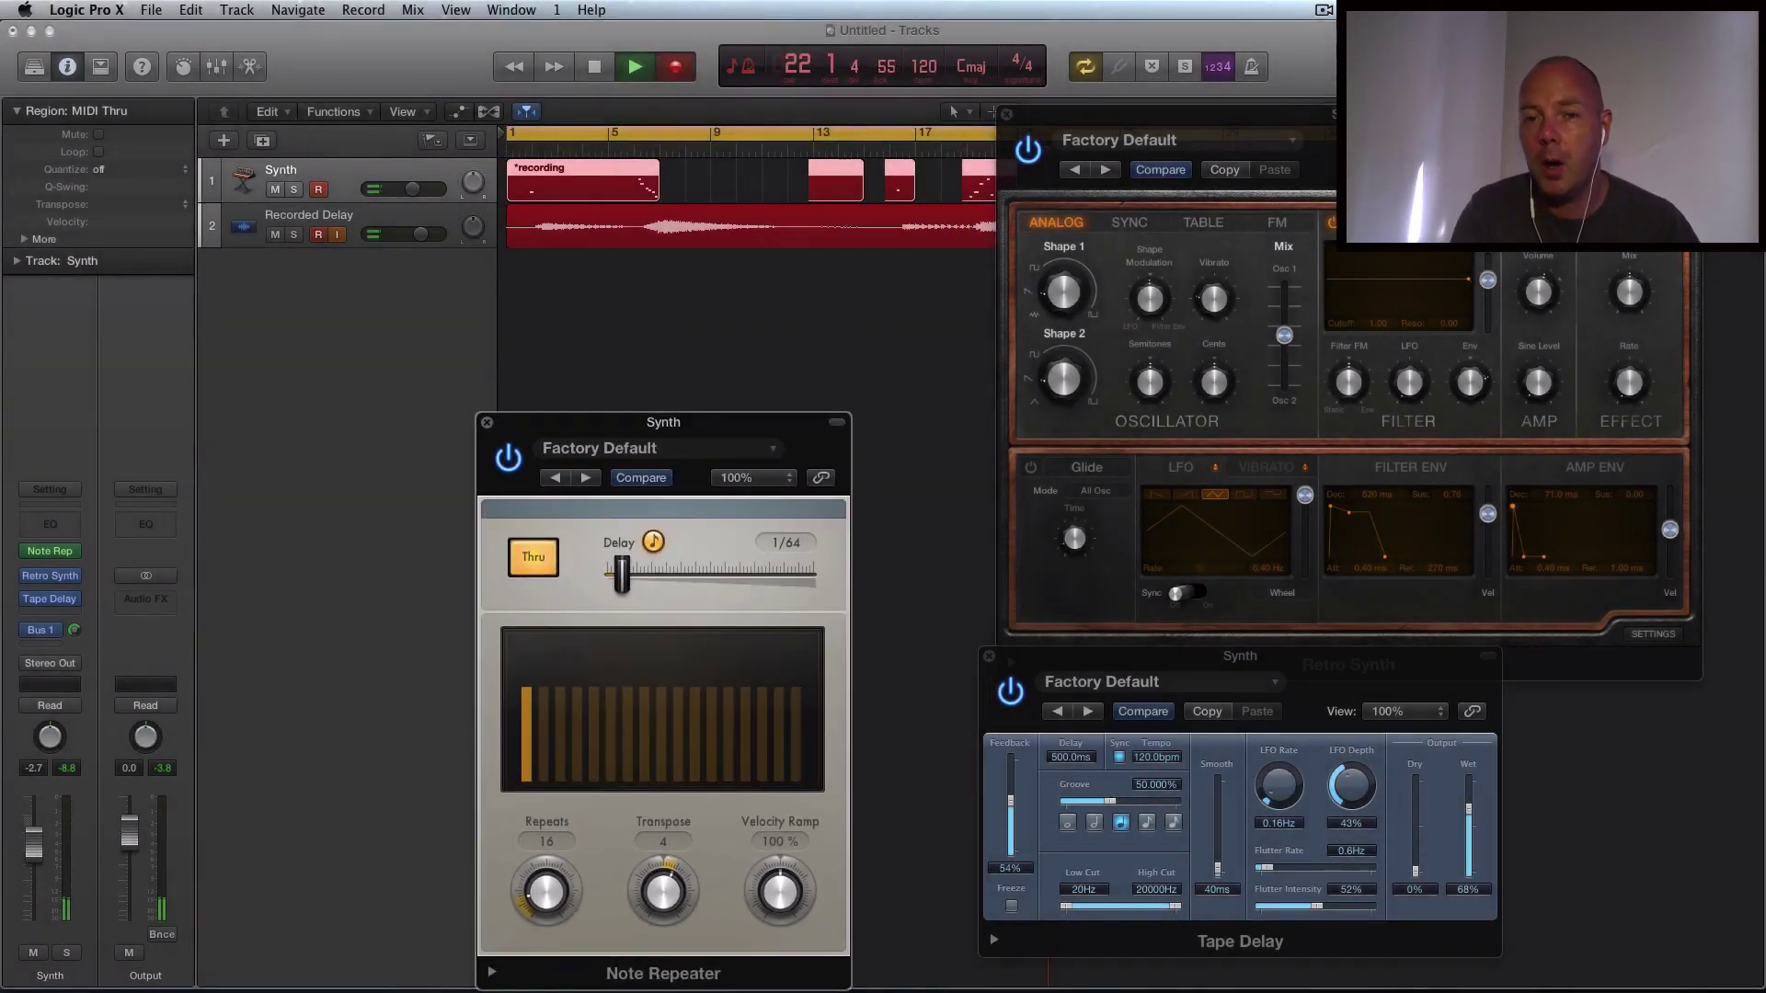
drag(1405, 129, 1493, 320)
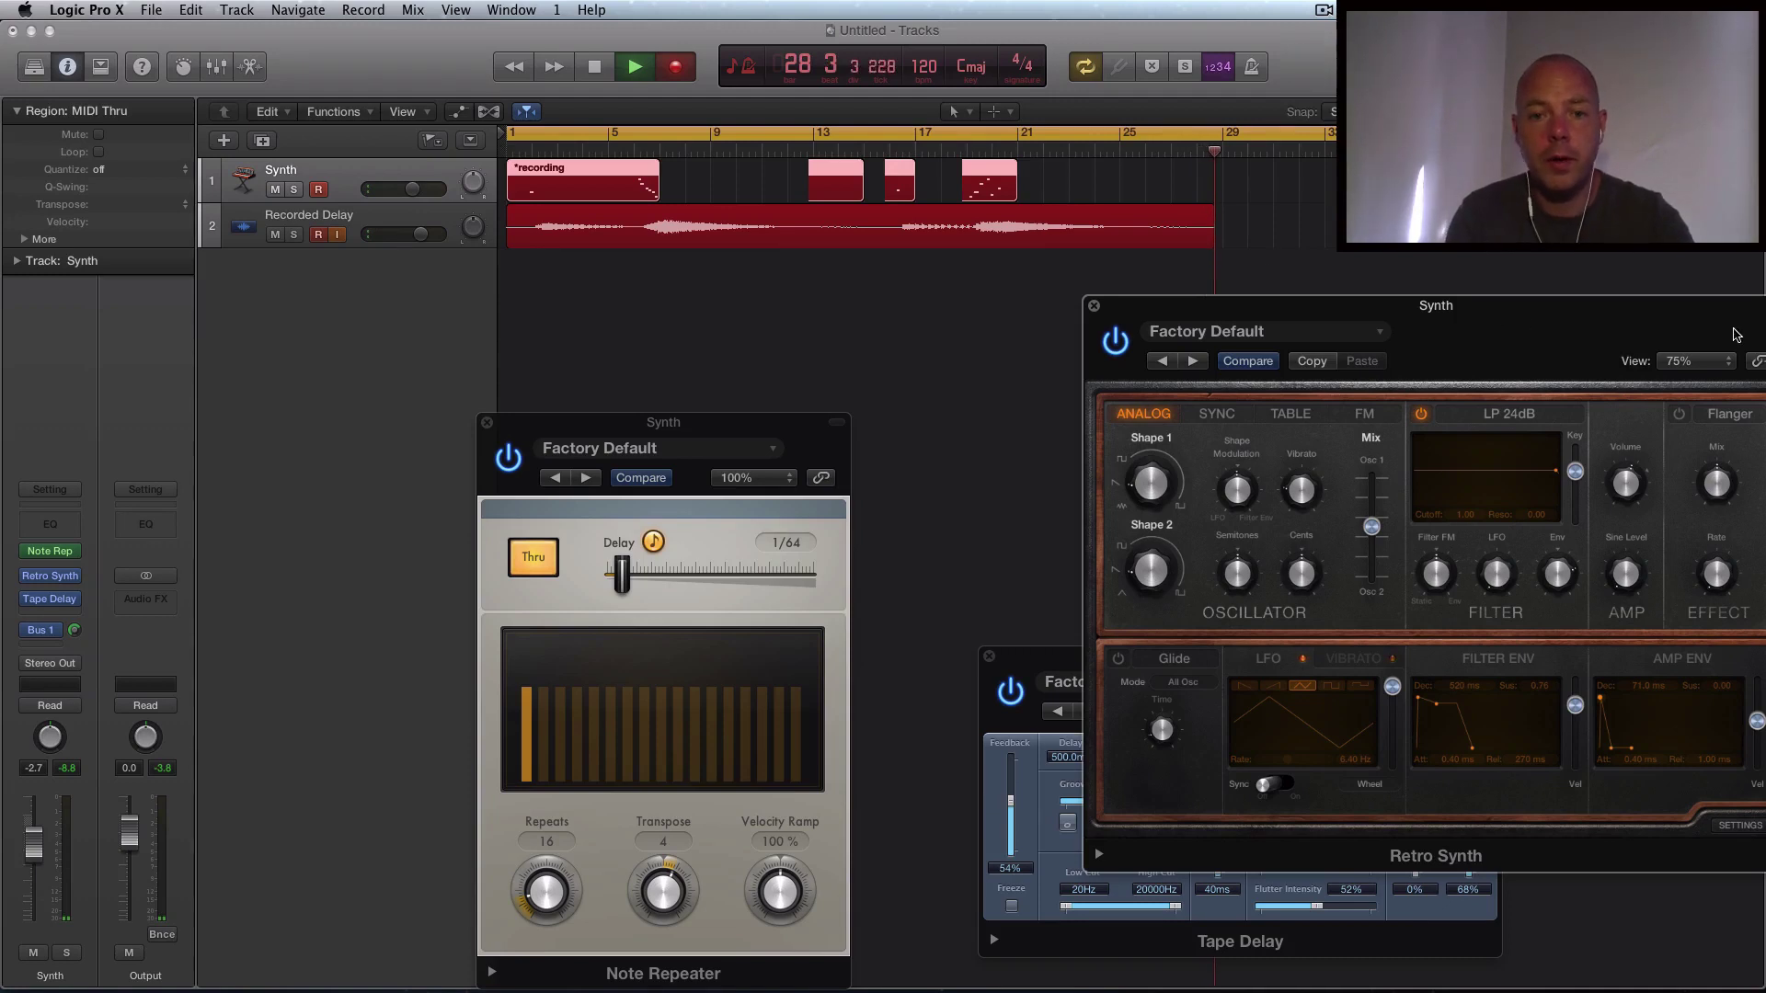
Stop recording, then solo Recorded Delay and route its output to Stereo Output.
key(space)
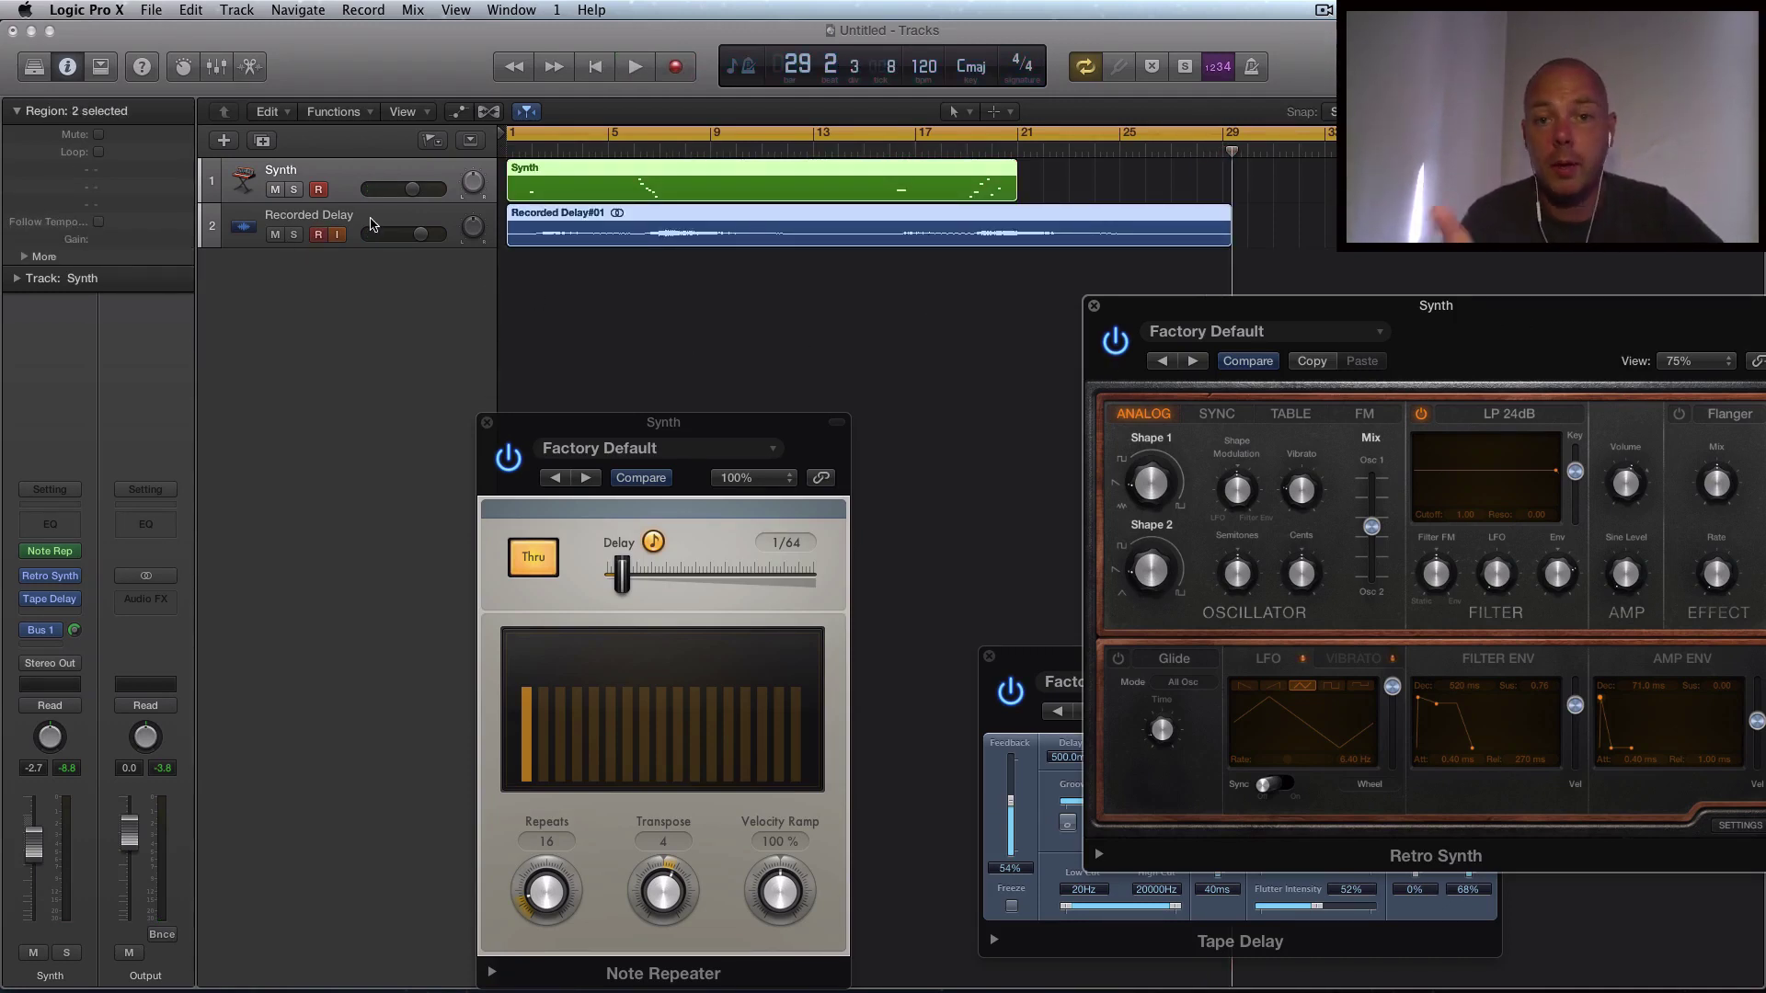
click(372, 223)
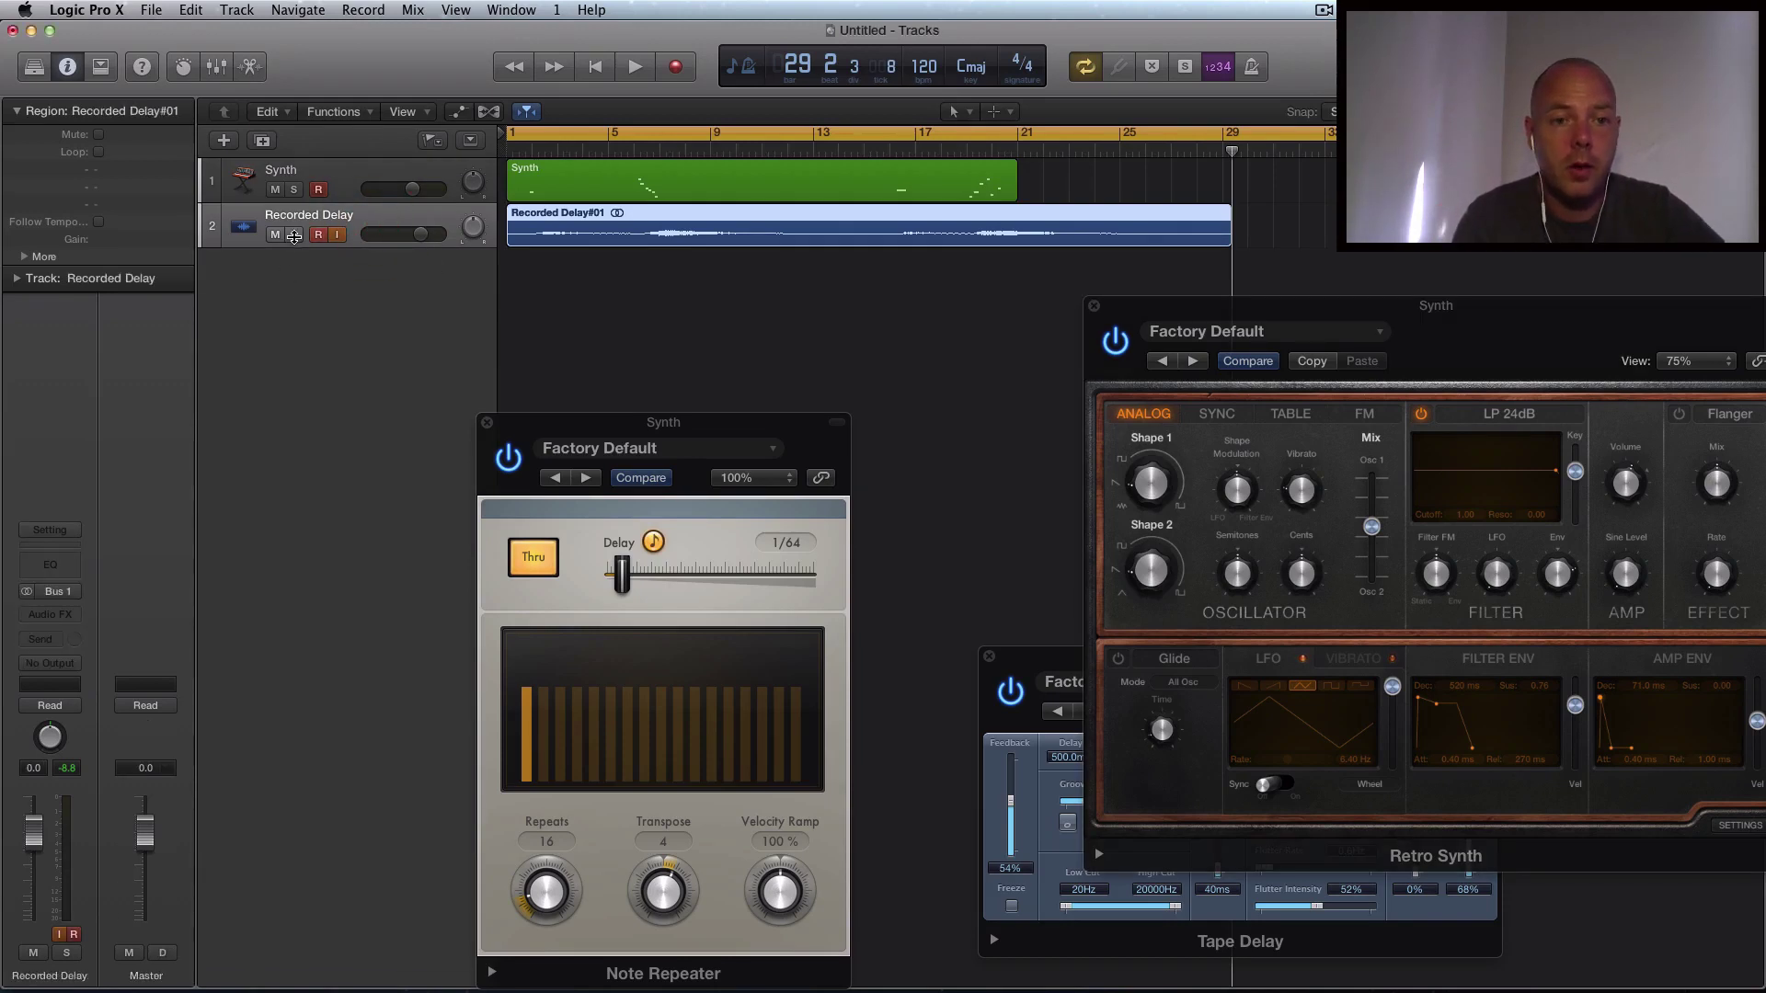
click(295, 235)
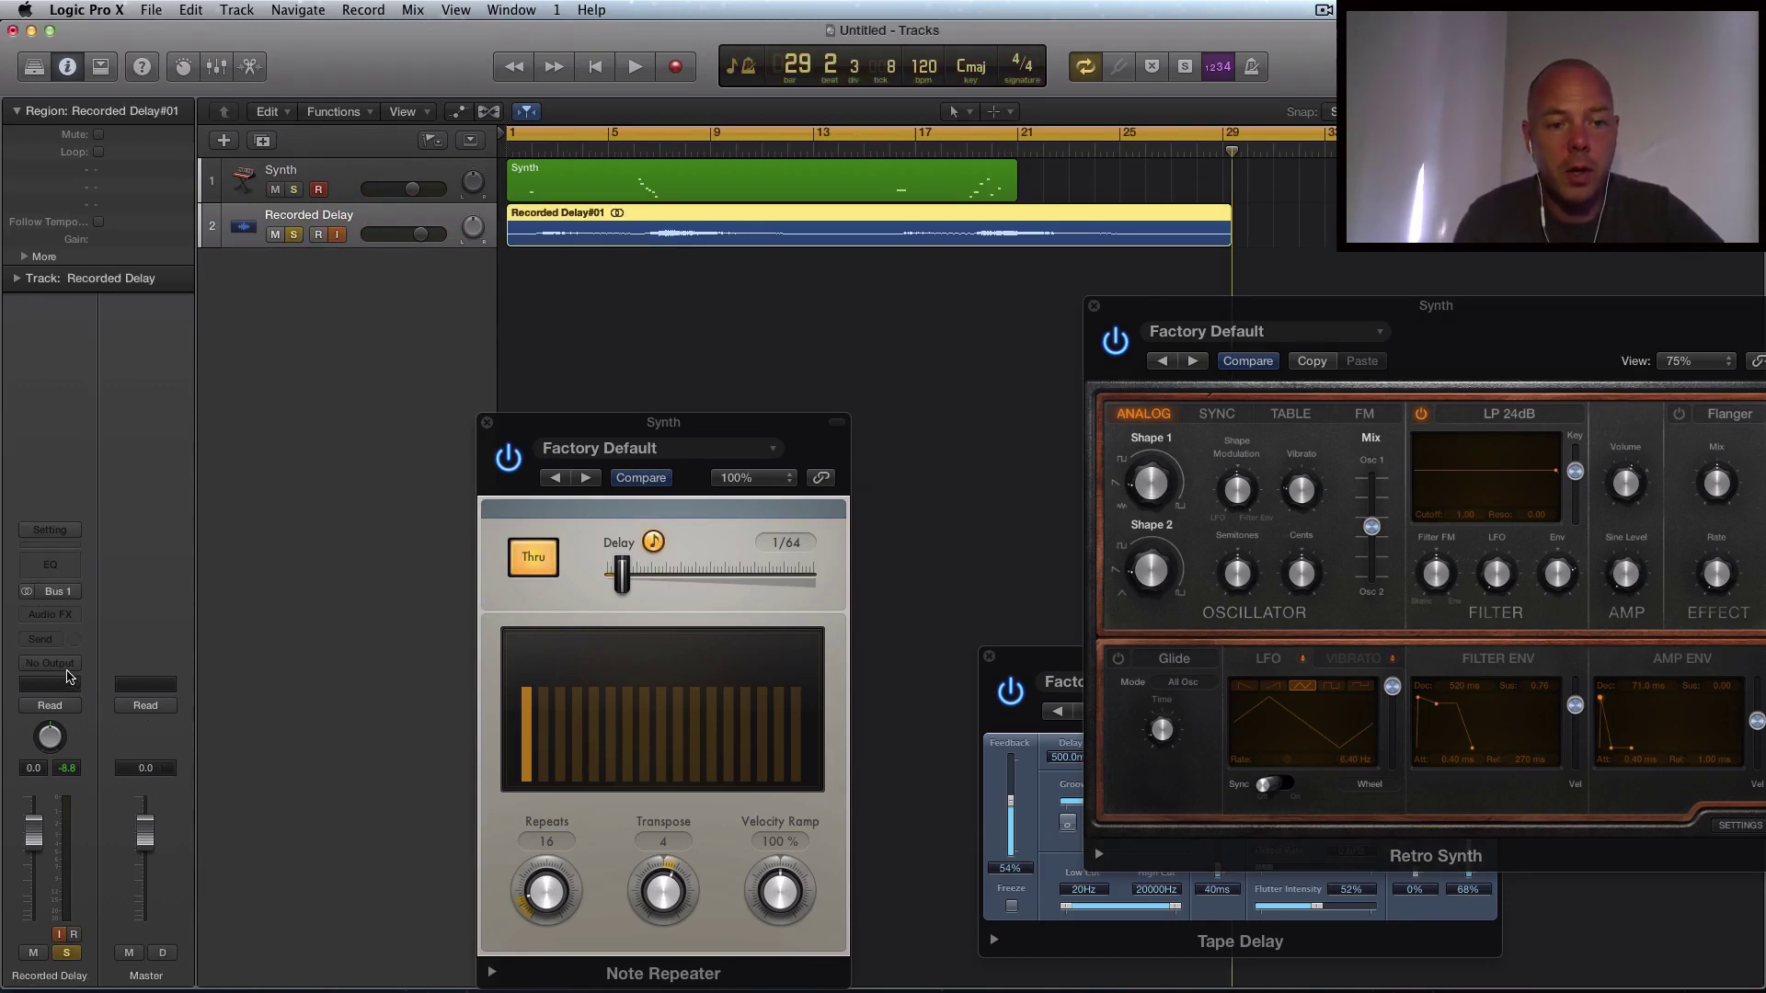
click(50, 663)
mouse_move(92, 706)
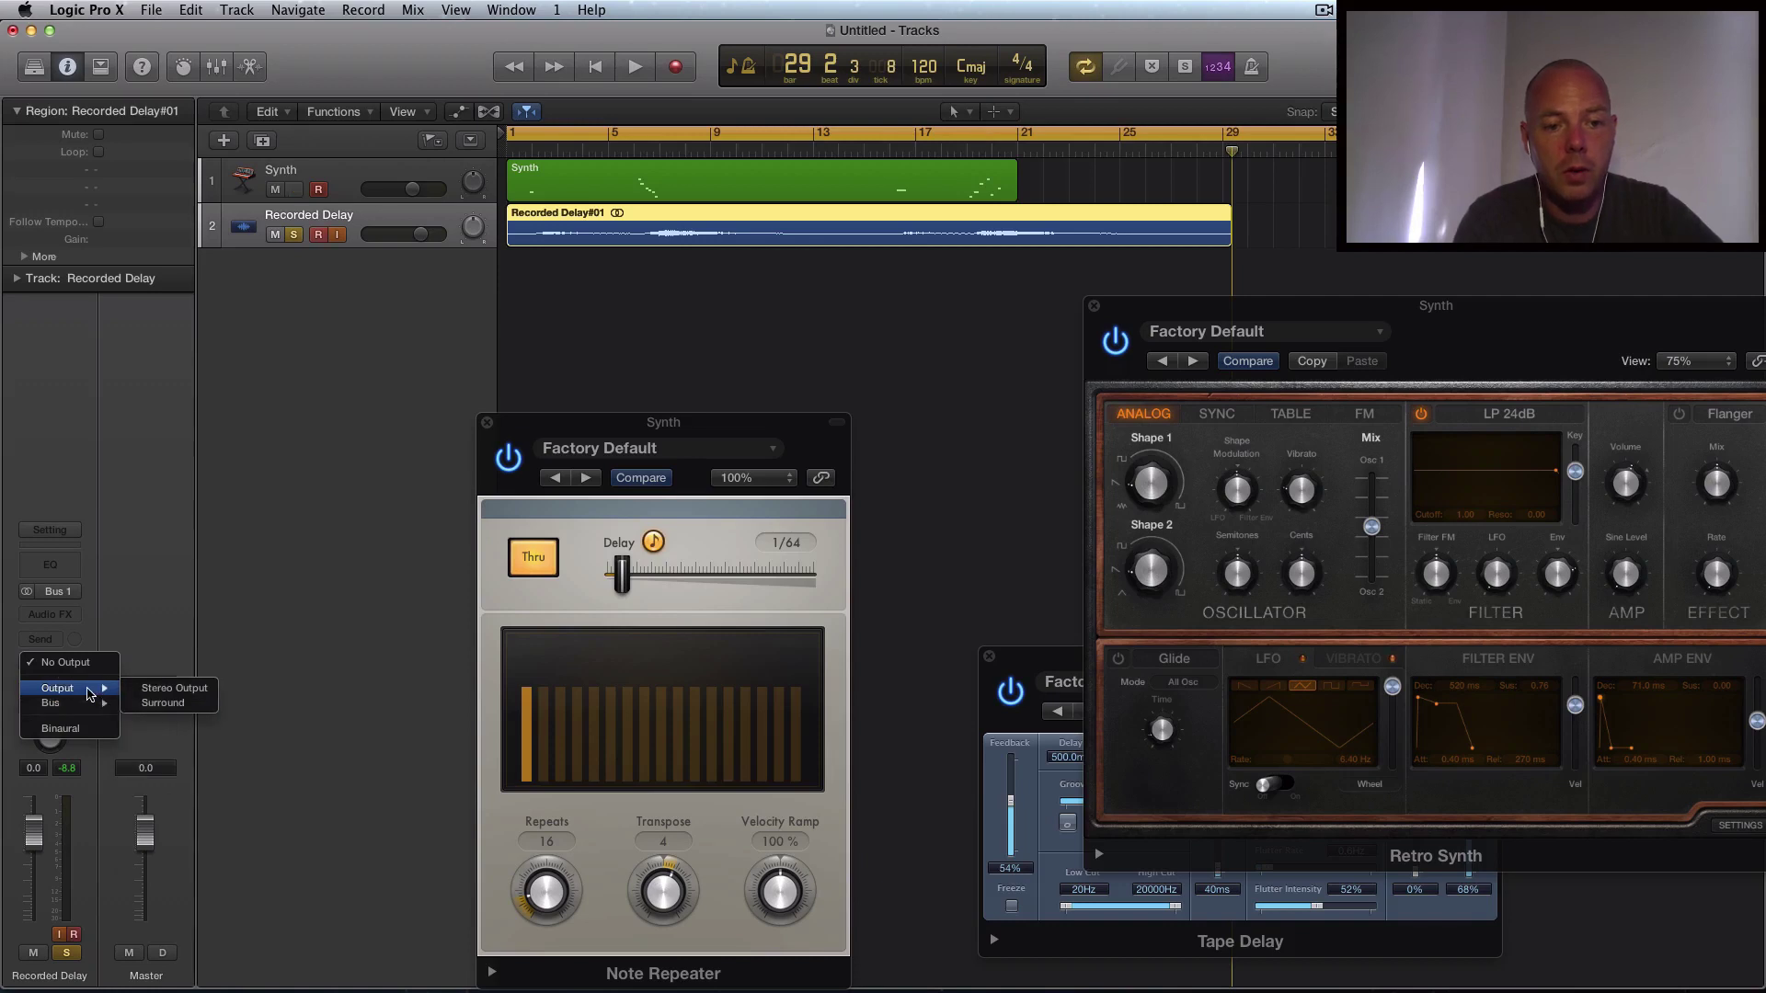
click(172, 692)
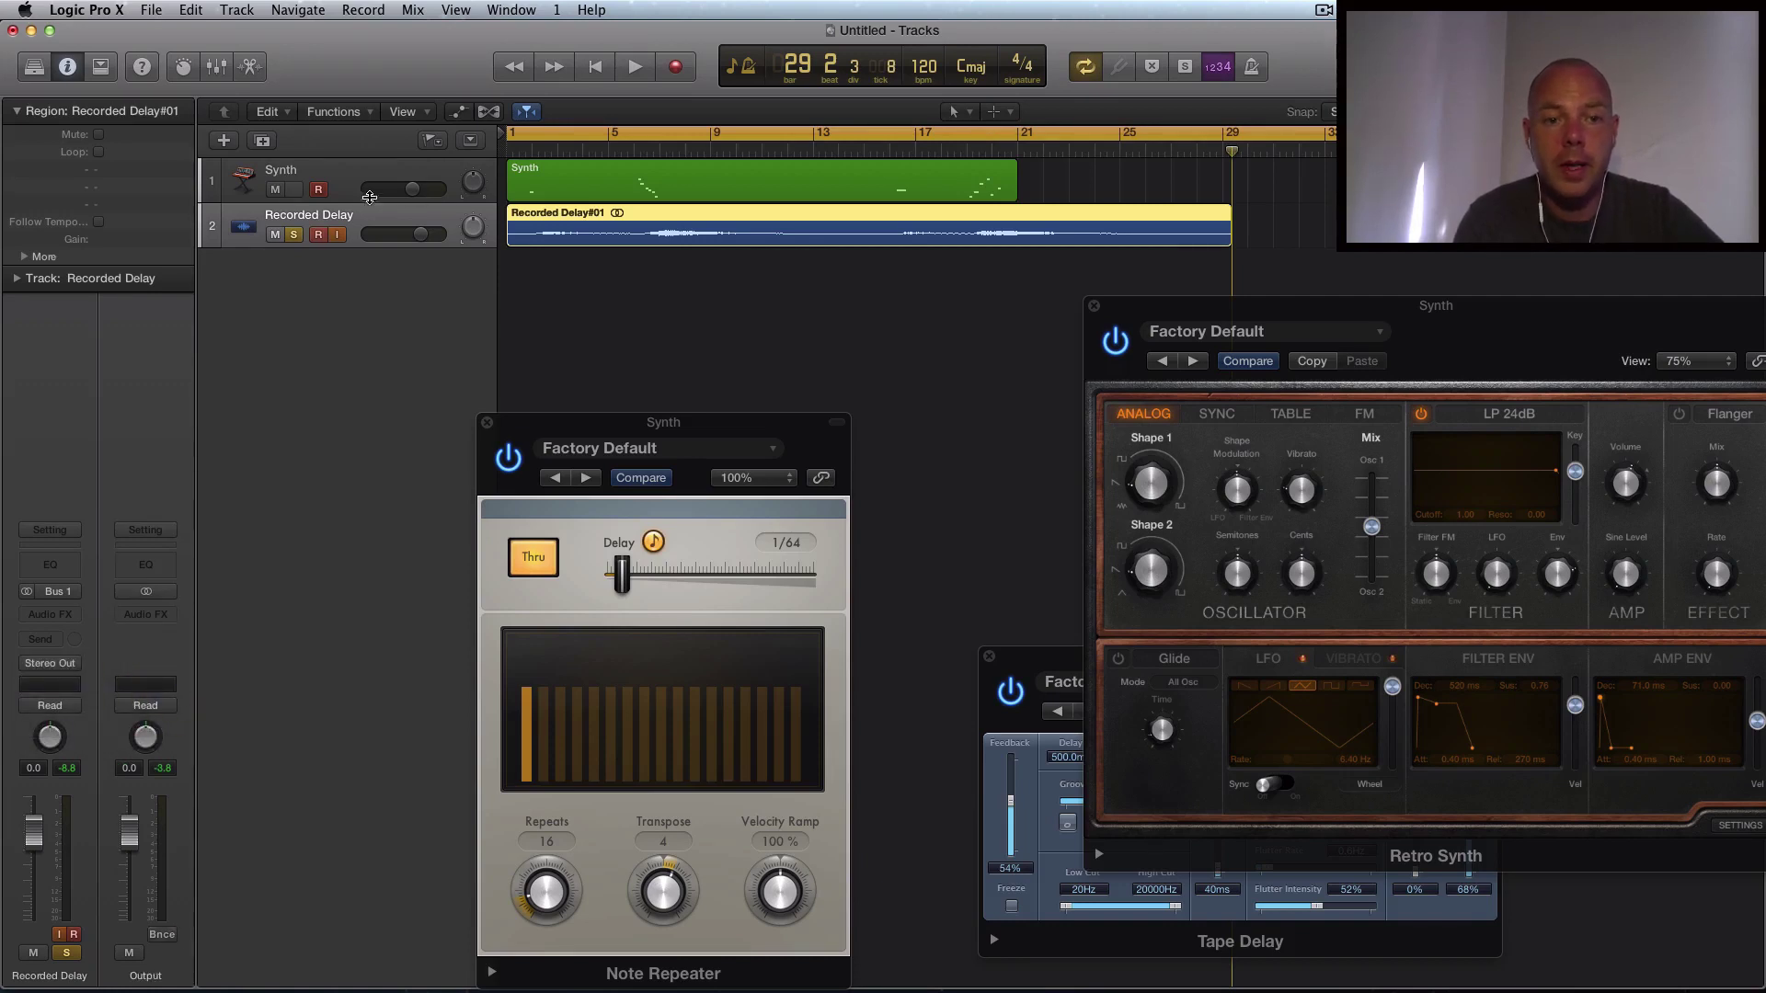
Play back from bar 3 and turn off the Cycle range.
click(553, 151)
key(space)
key(space)
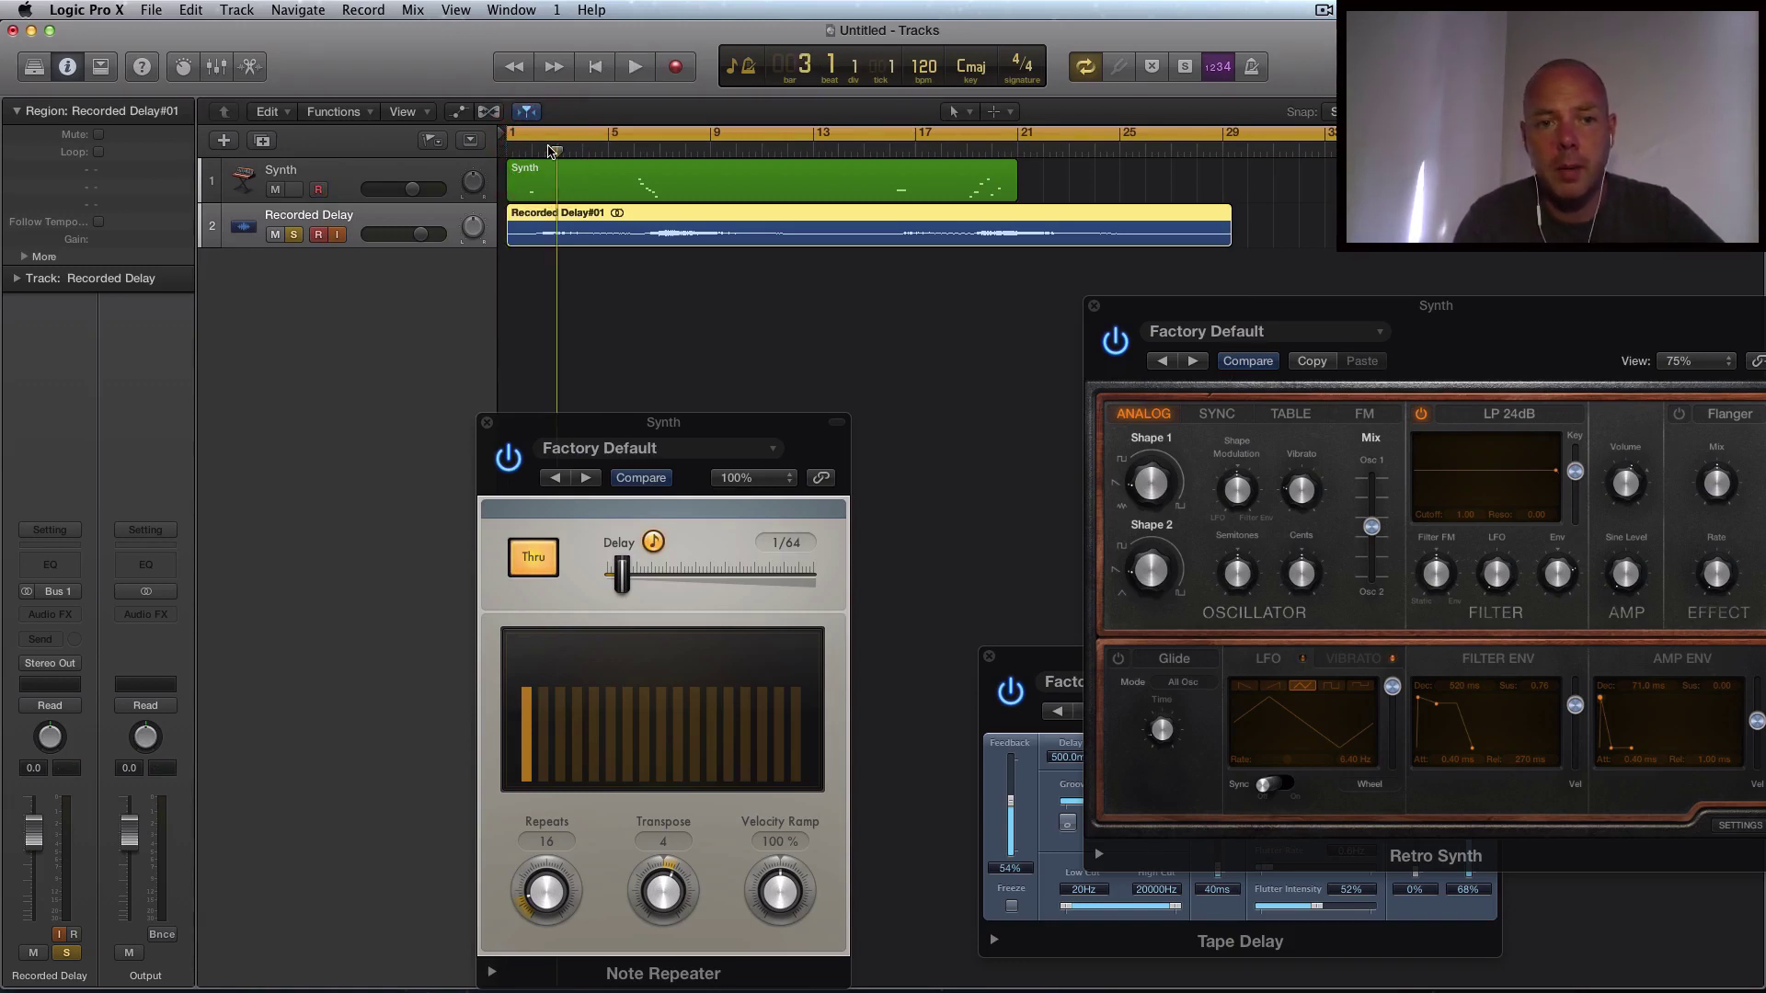
click(546, 132)
key(space)
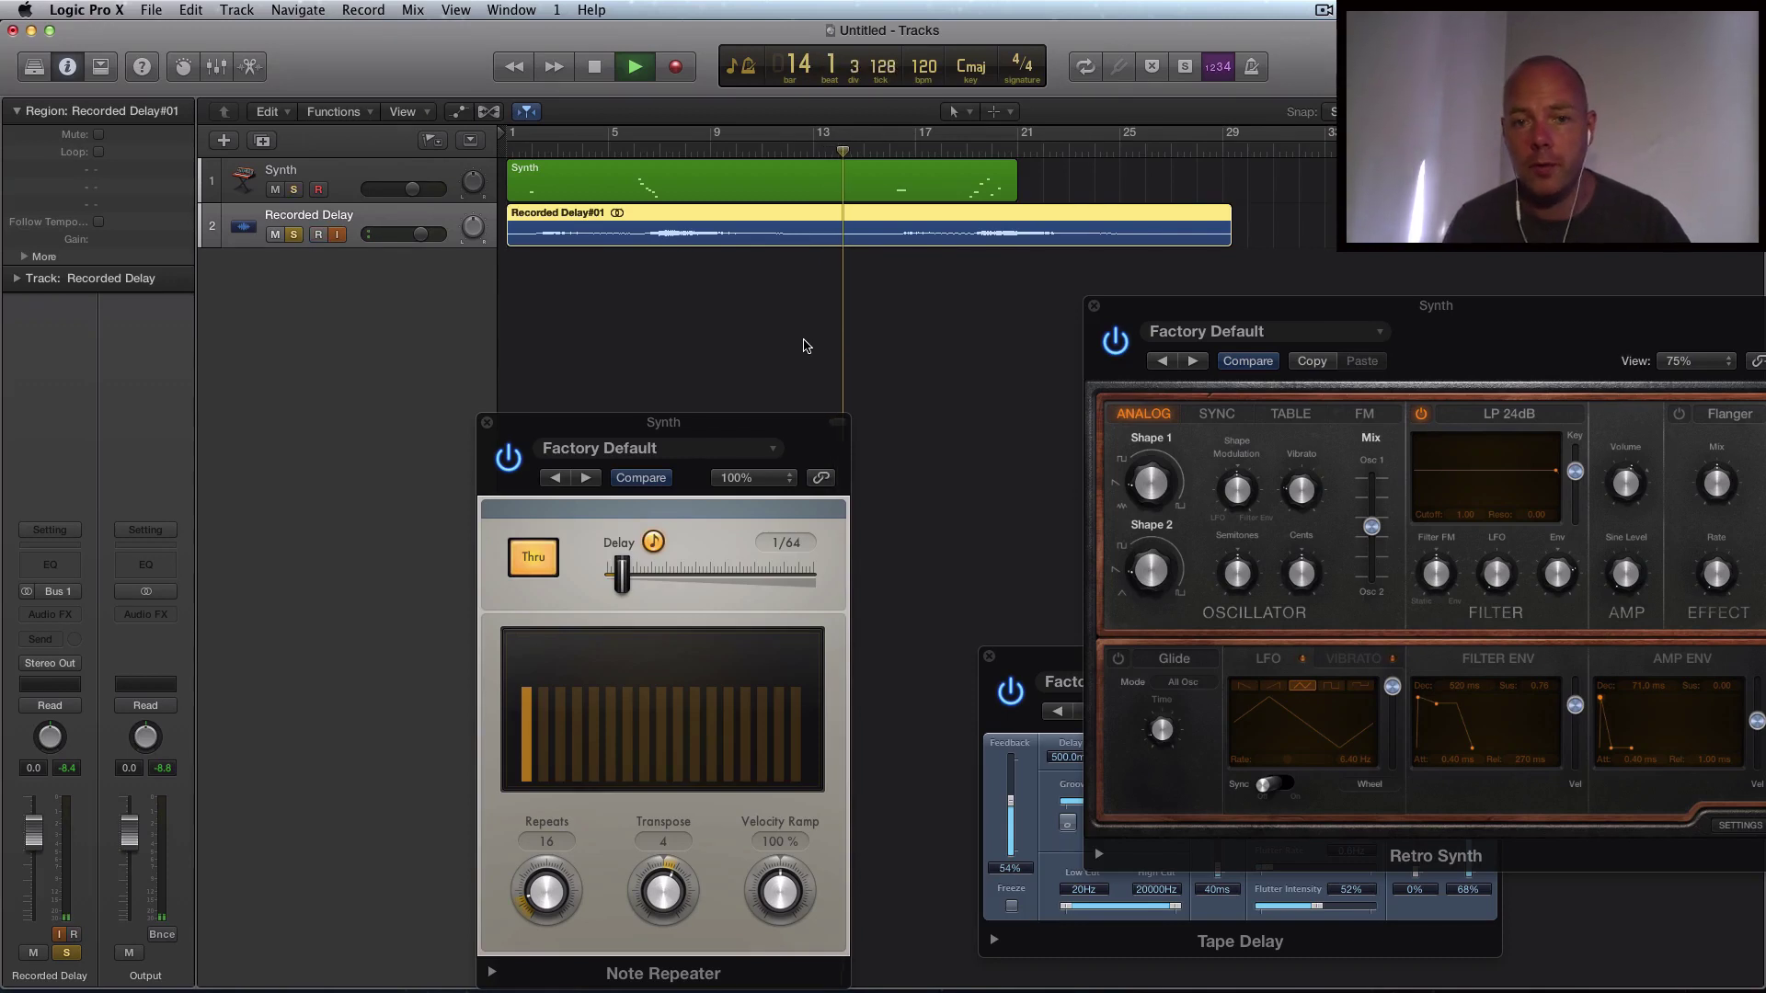
Stop playback, enlarge track lanes two steps with Command-Down Arrow, and move Note Repeater right.
key(space)
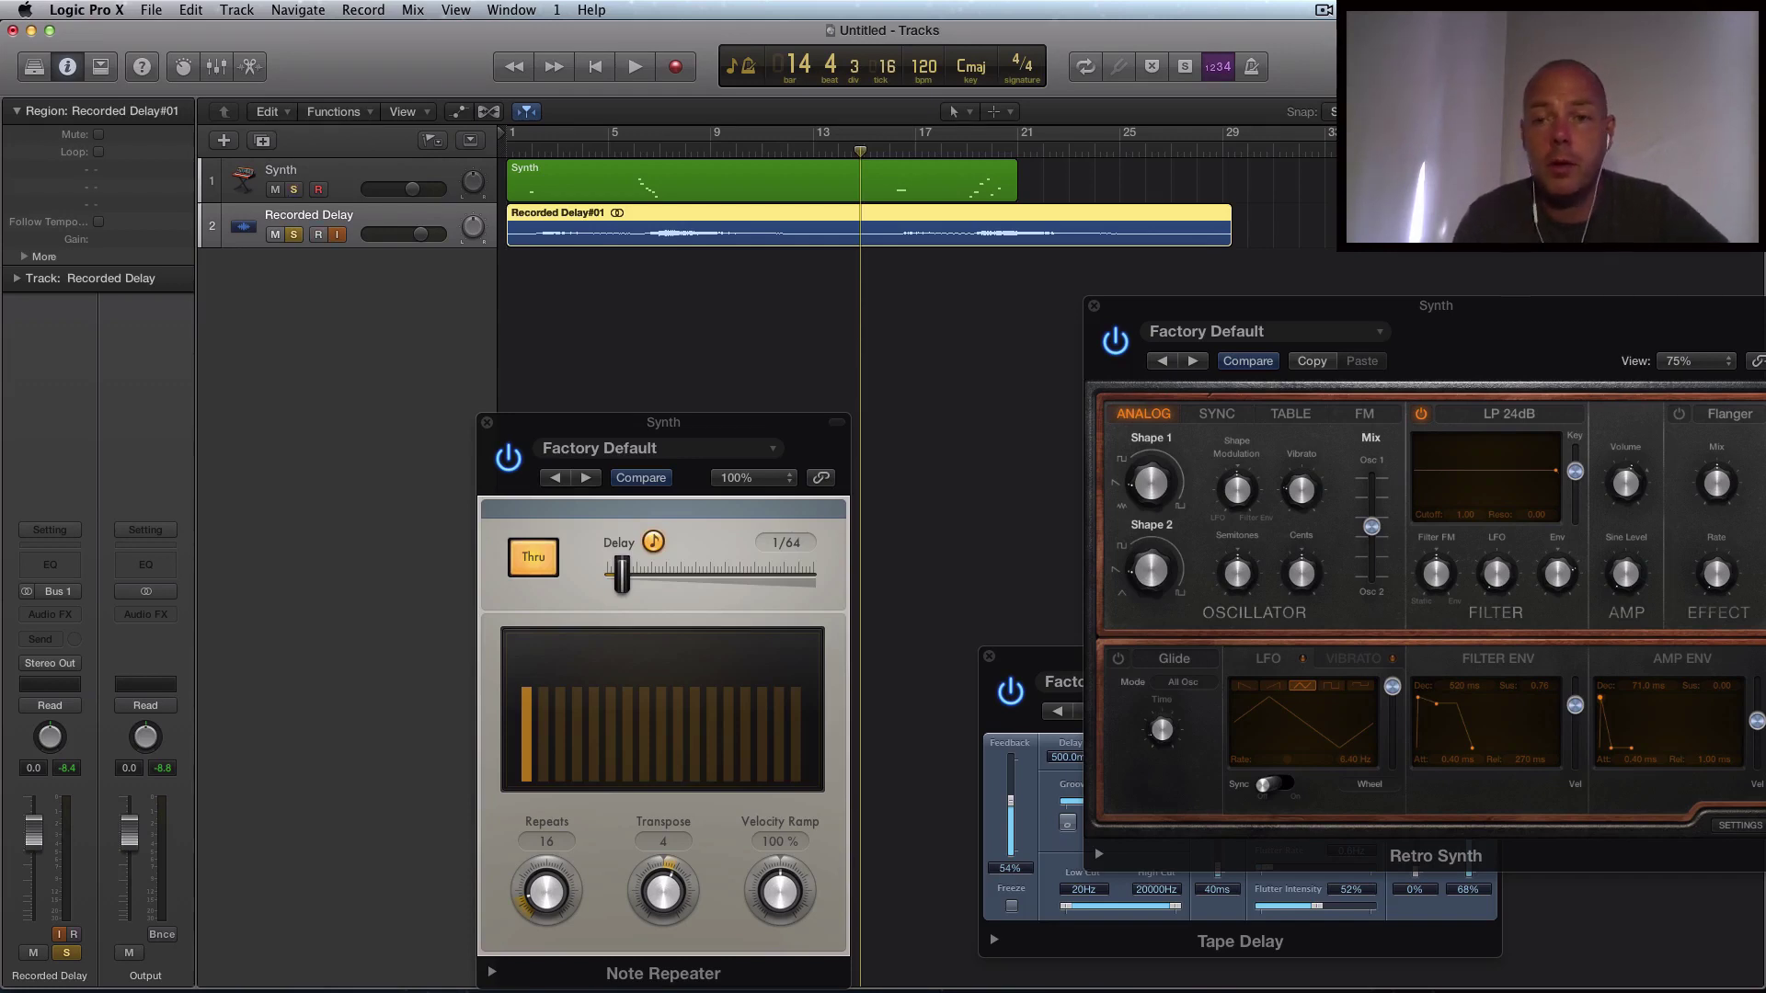
key(super+Down)
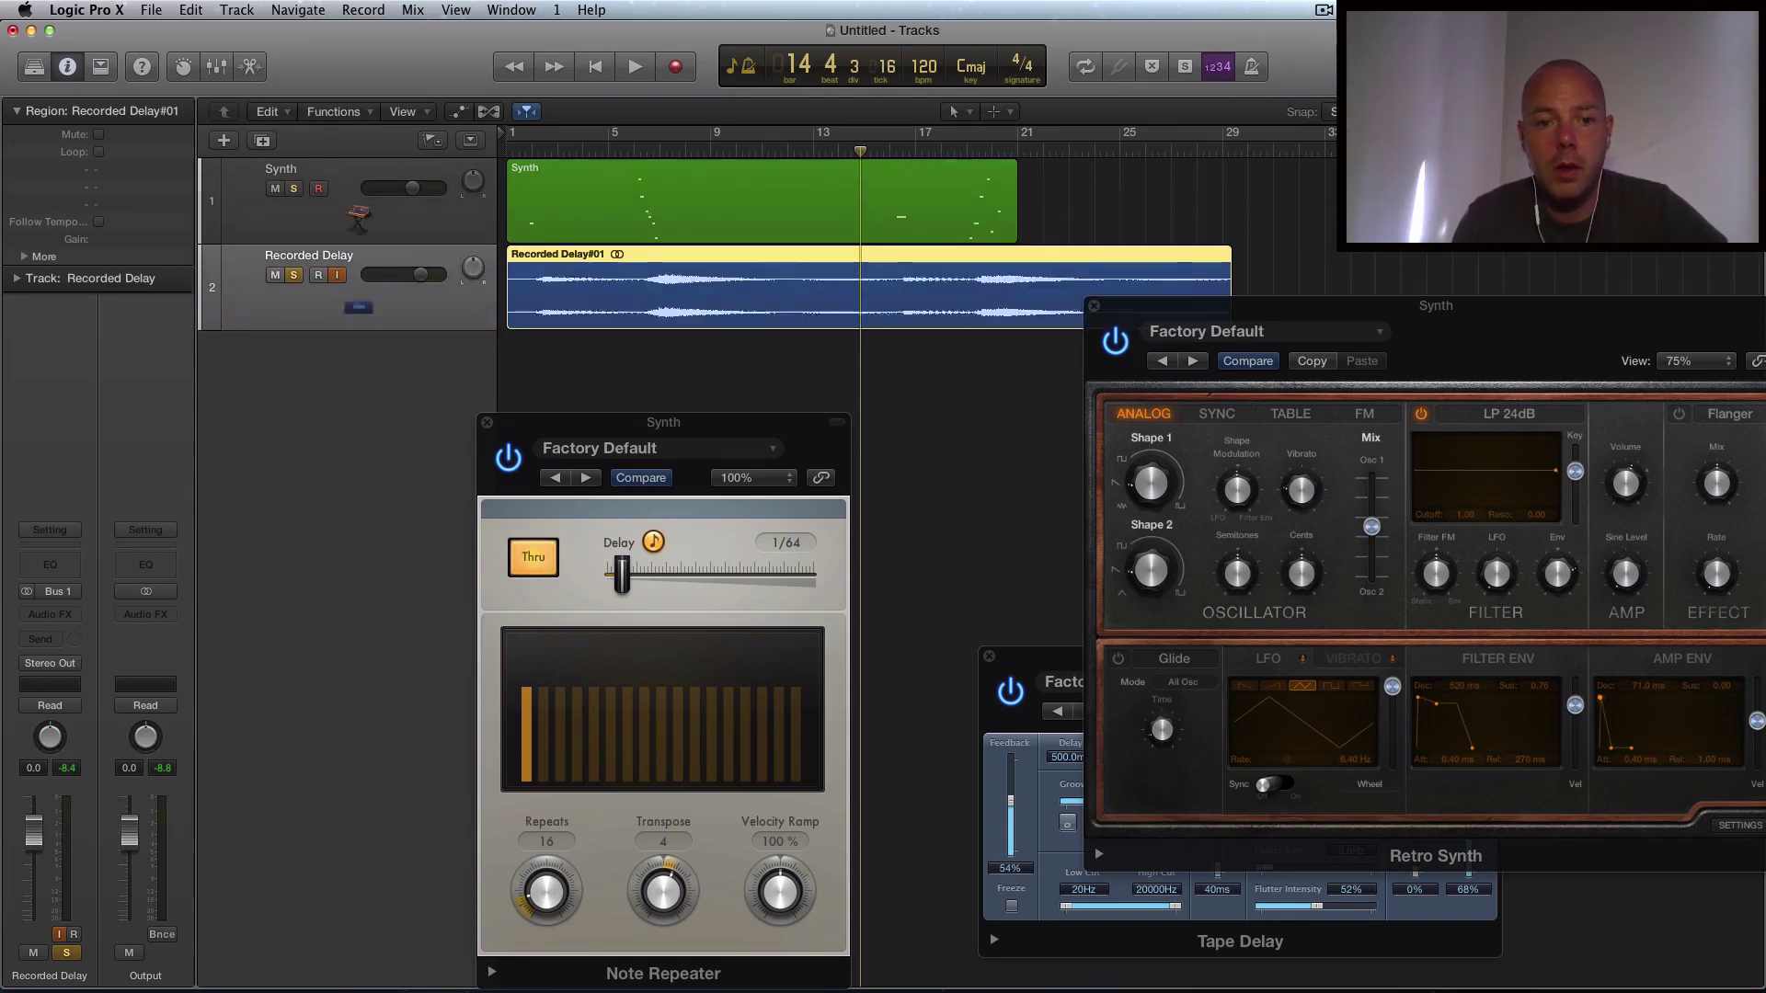
key(super+Down)
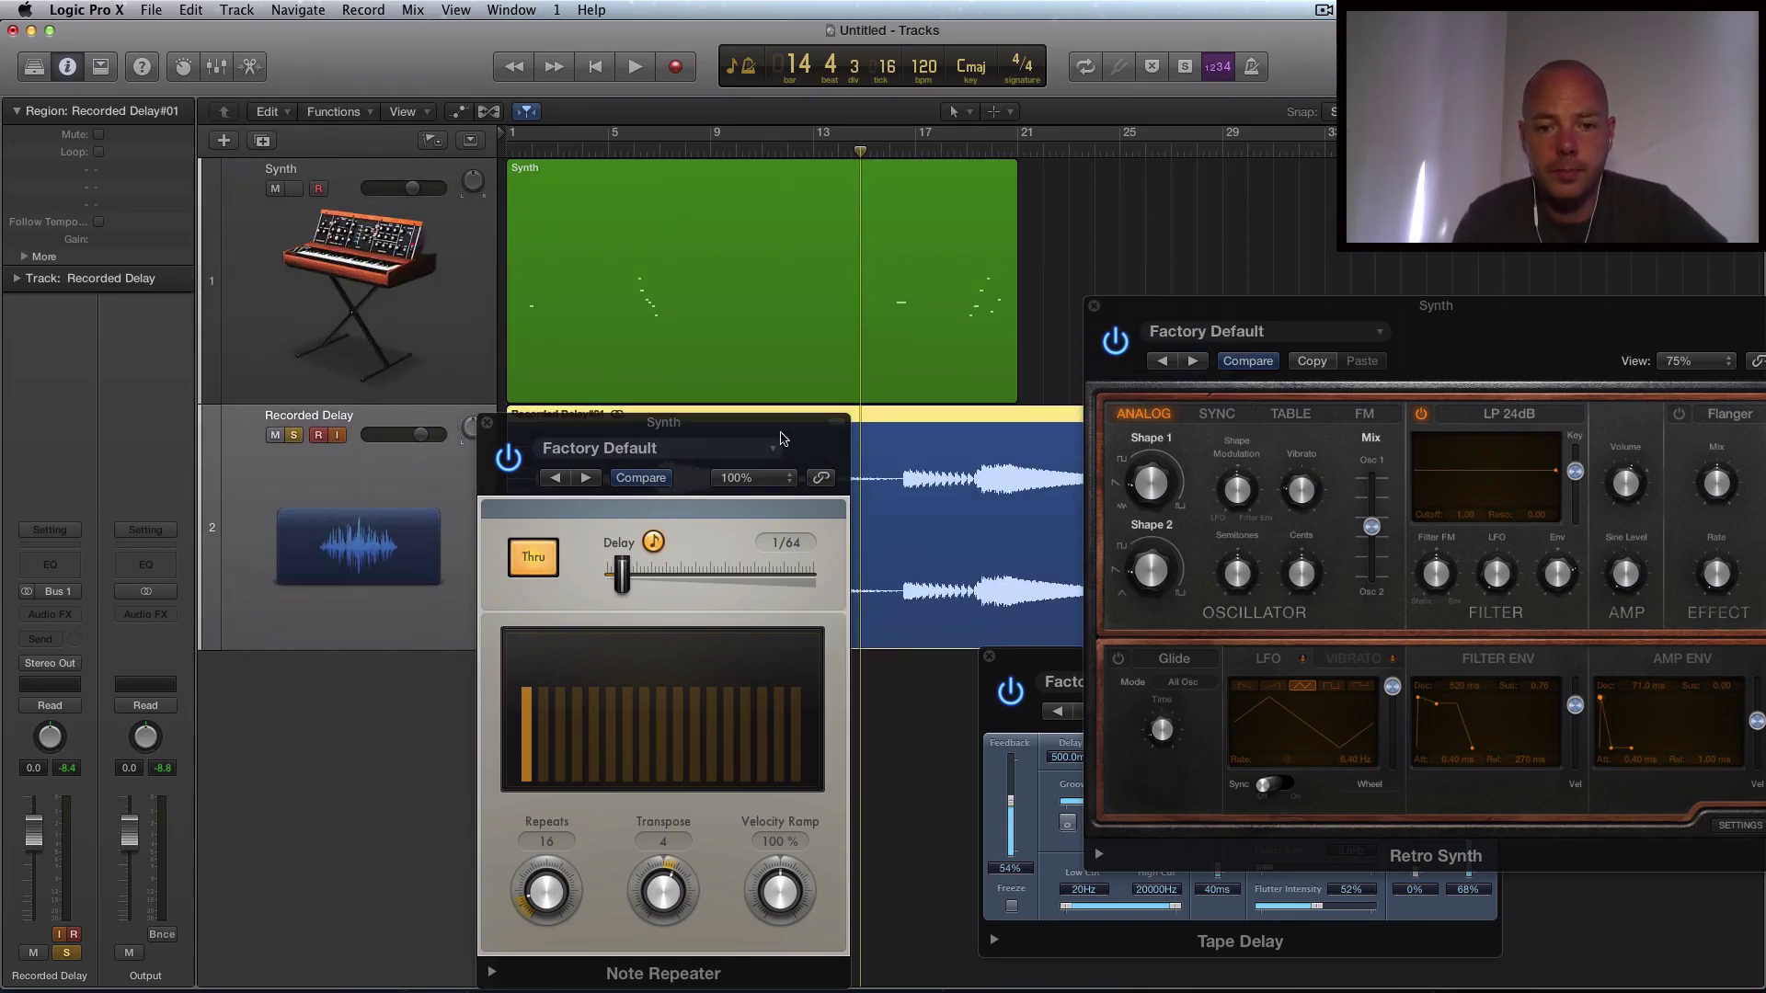
drag(778, 434, 1371, 471)
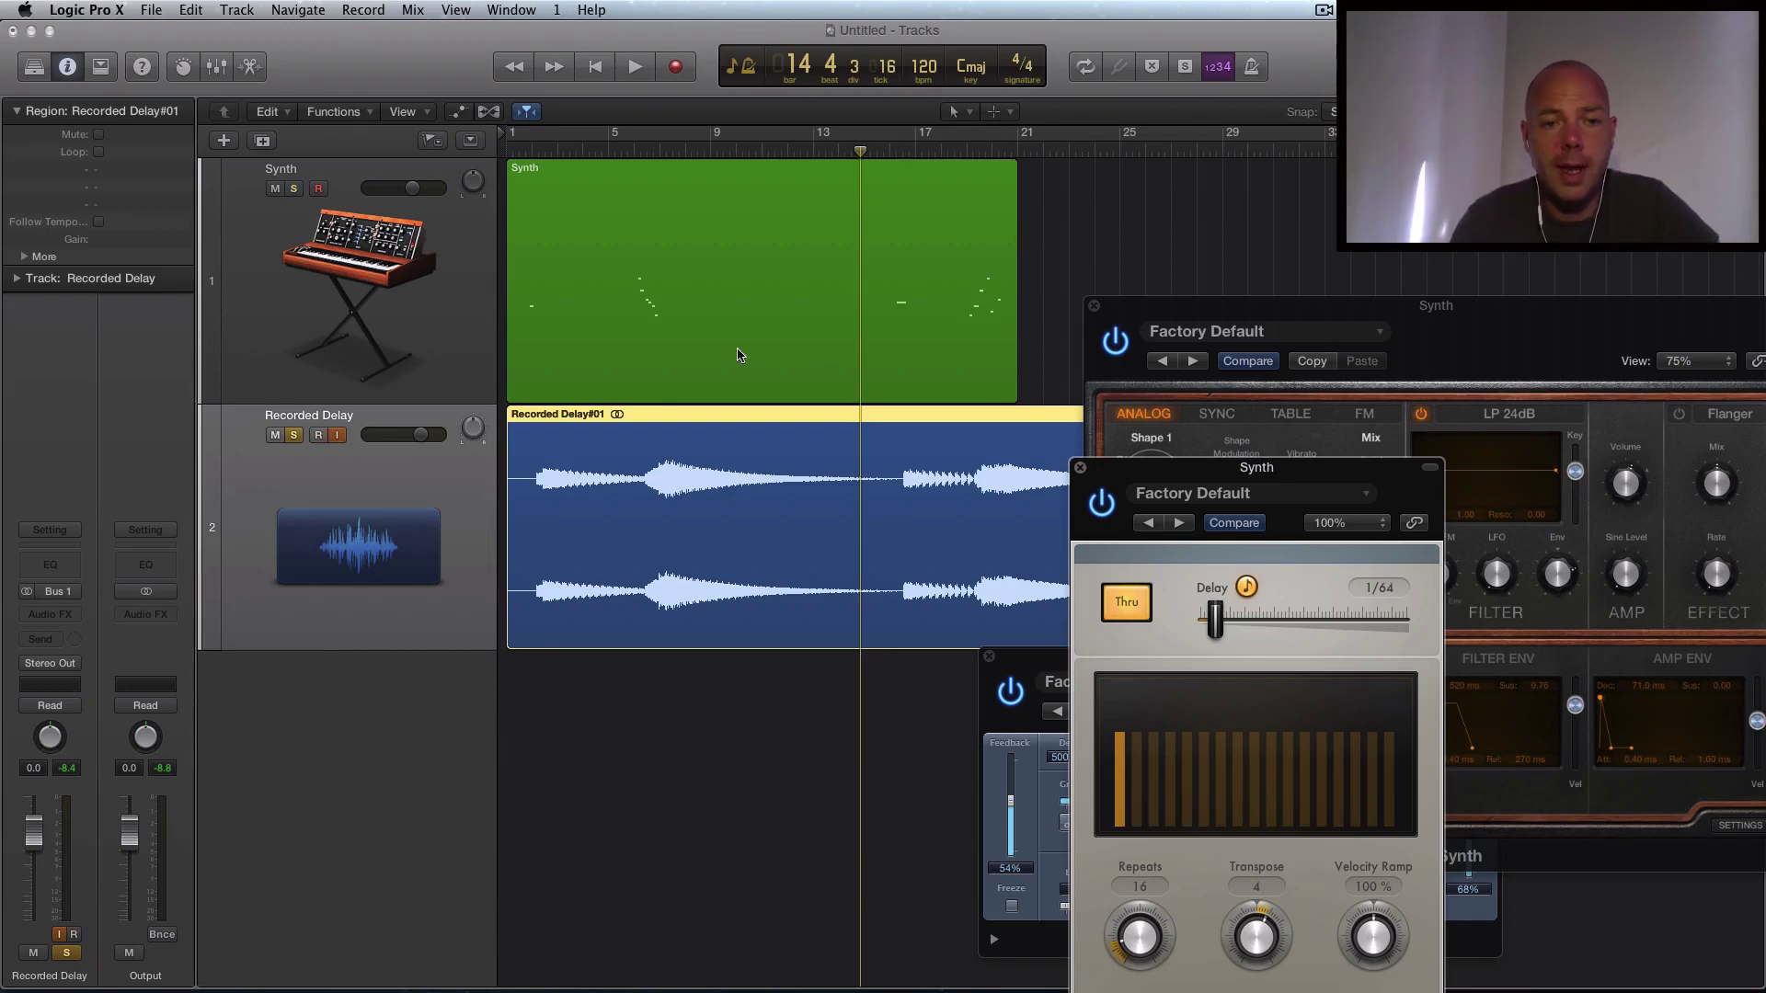
Load EXS24 (Sampler) > Stereo into the Synth channel's instrument slot, replacing Retro Synth.
click(440, 375)
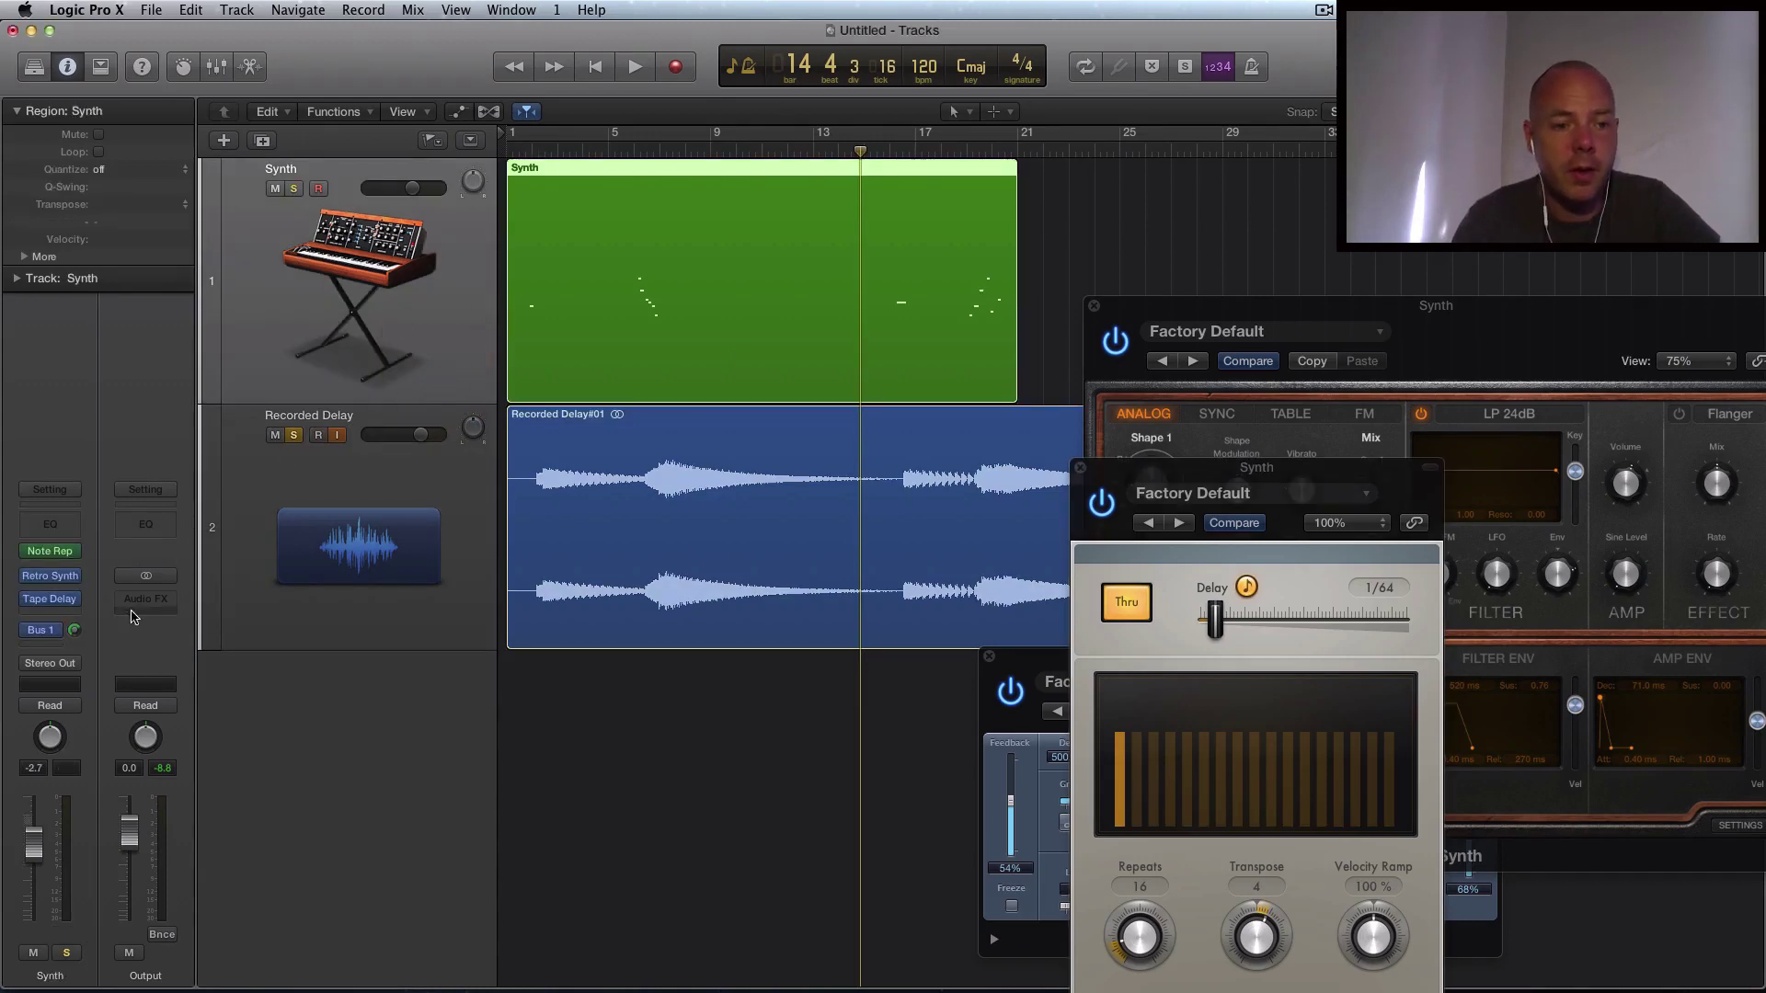
click(74, 611)
mouse_move(122, 711)
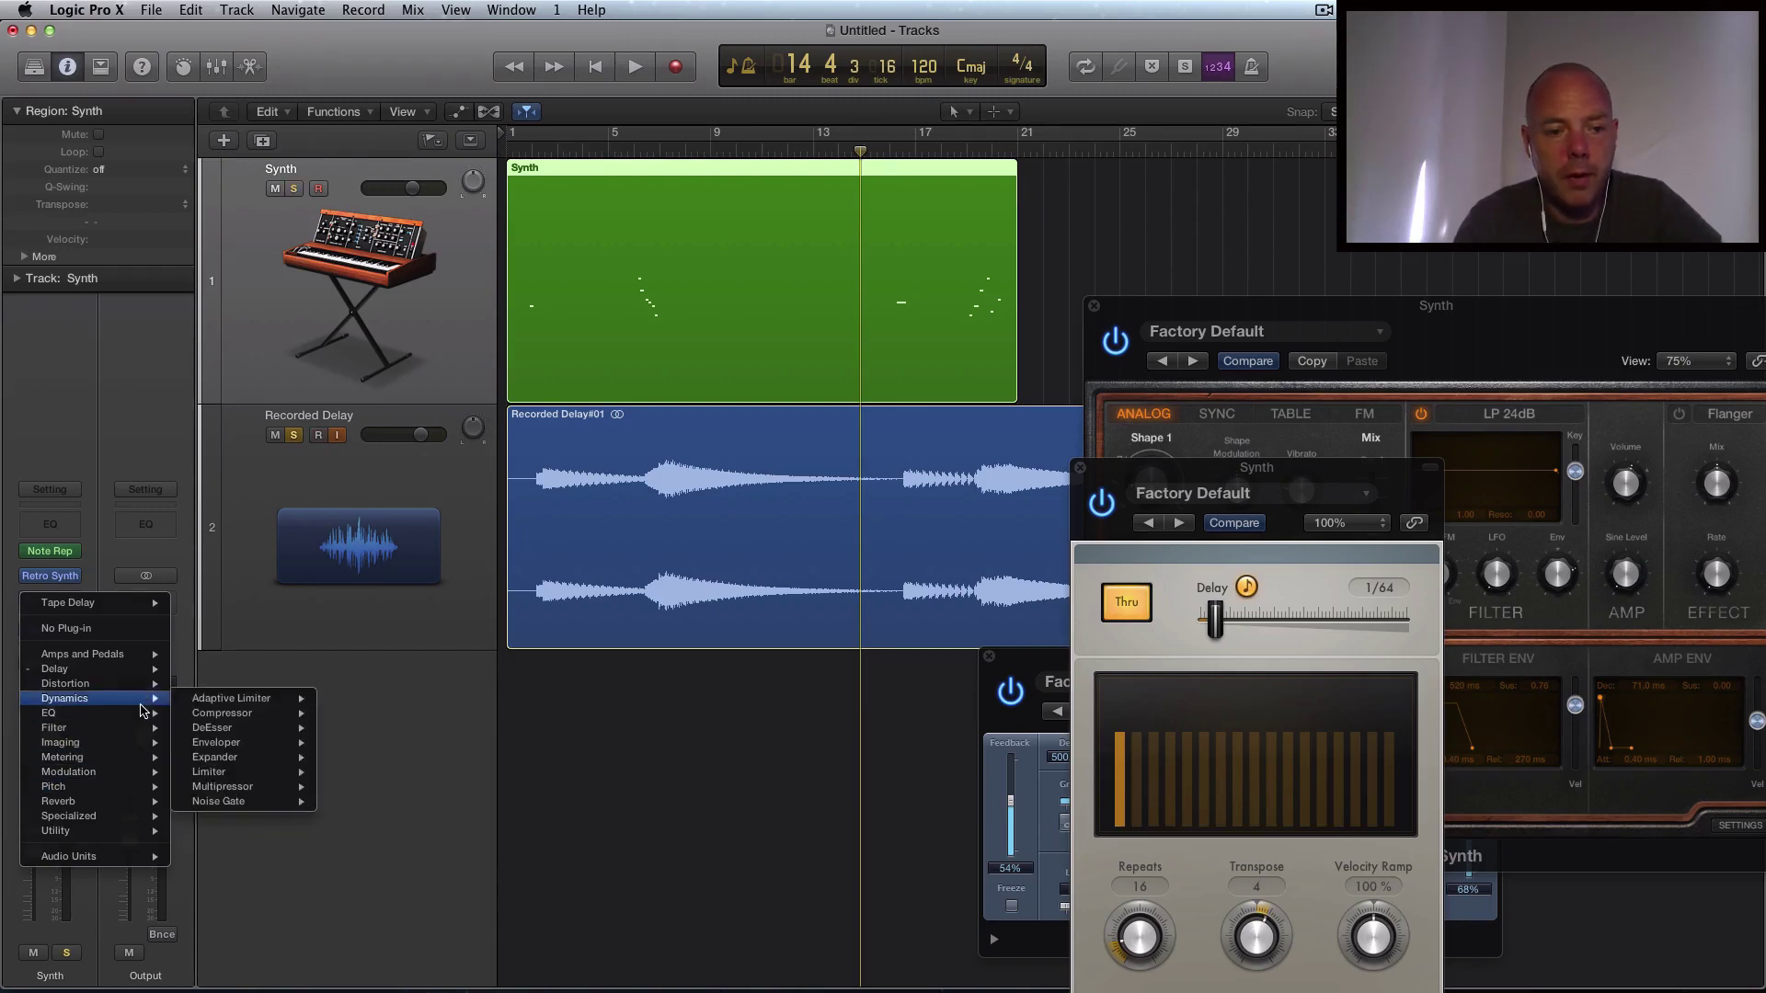
mouse_move(118, 749)
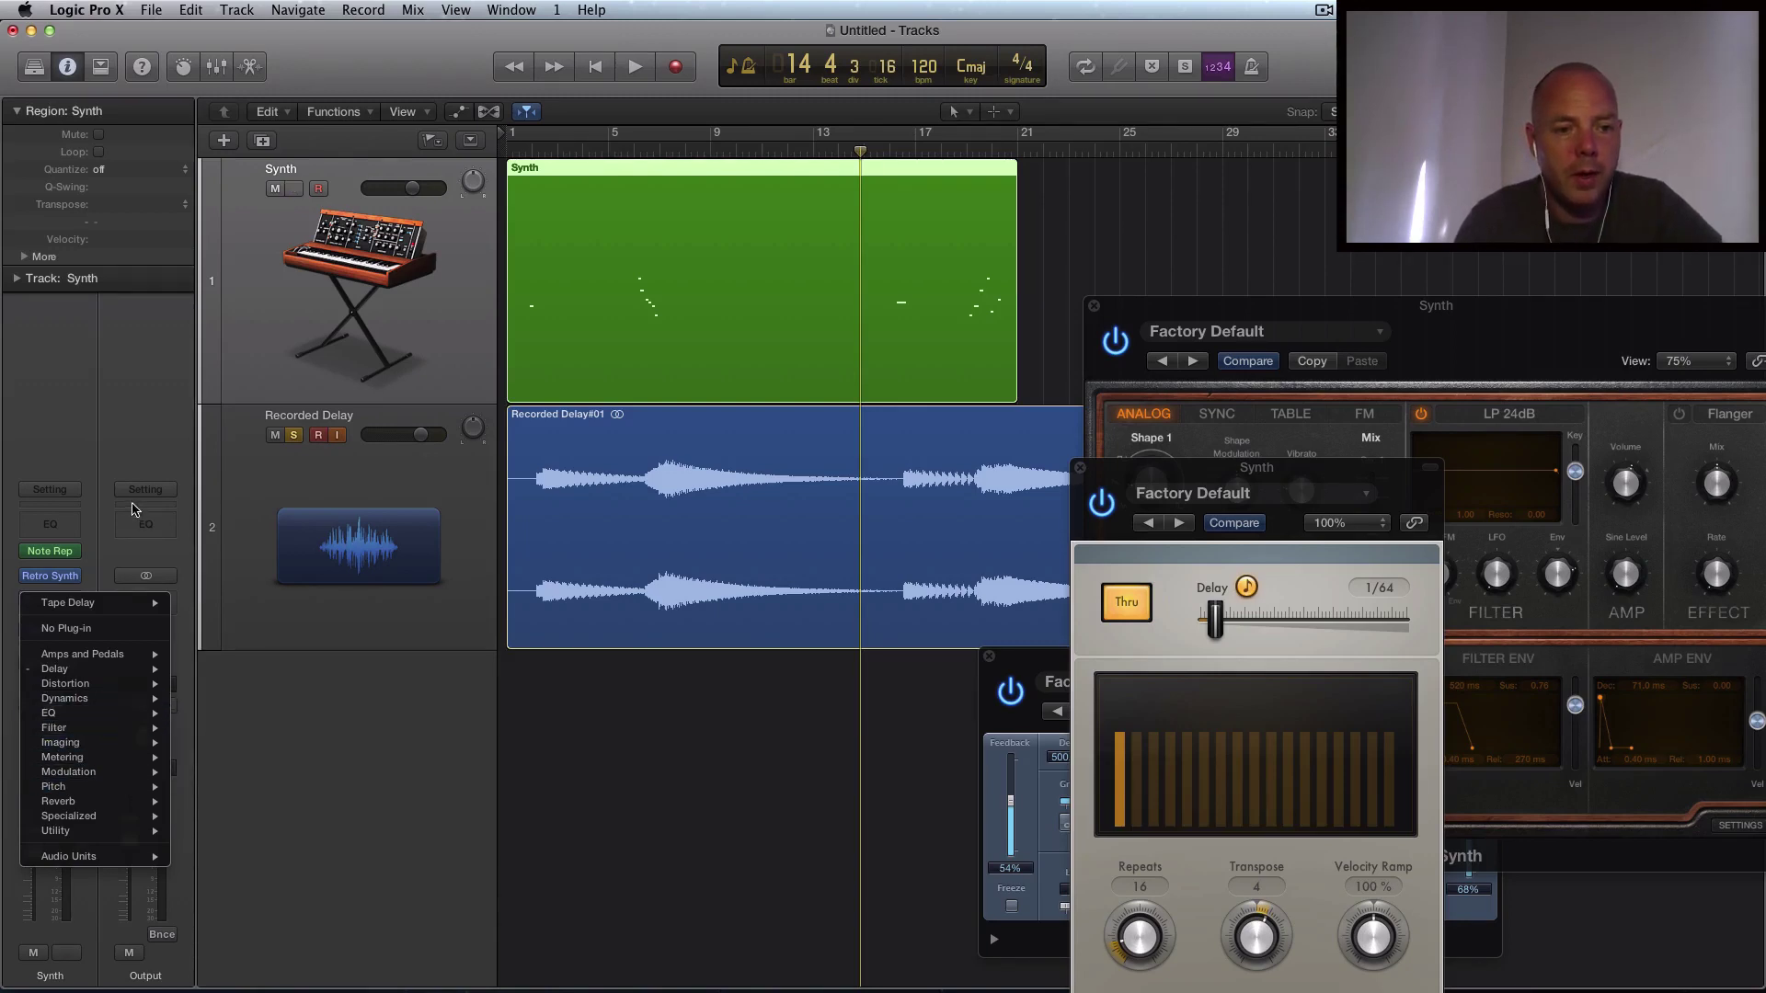
click(138, 433)
click(78, 576)
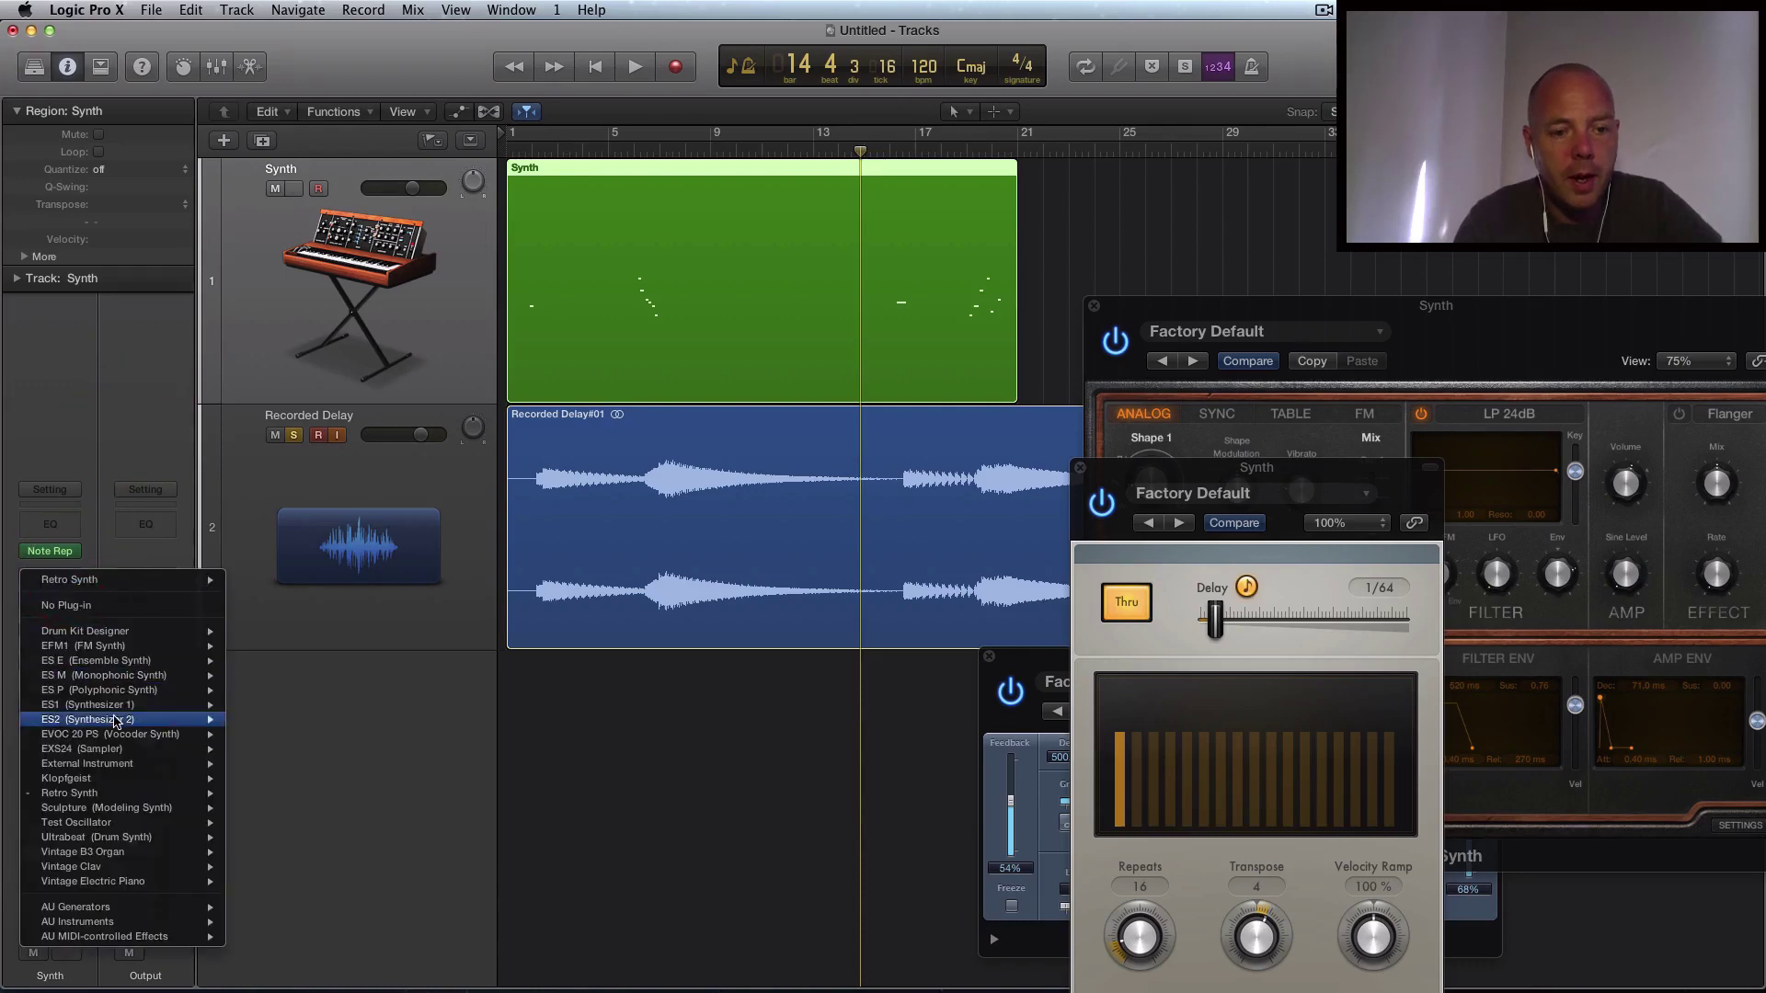
mouse_move(138, 749)
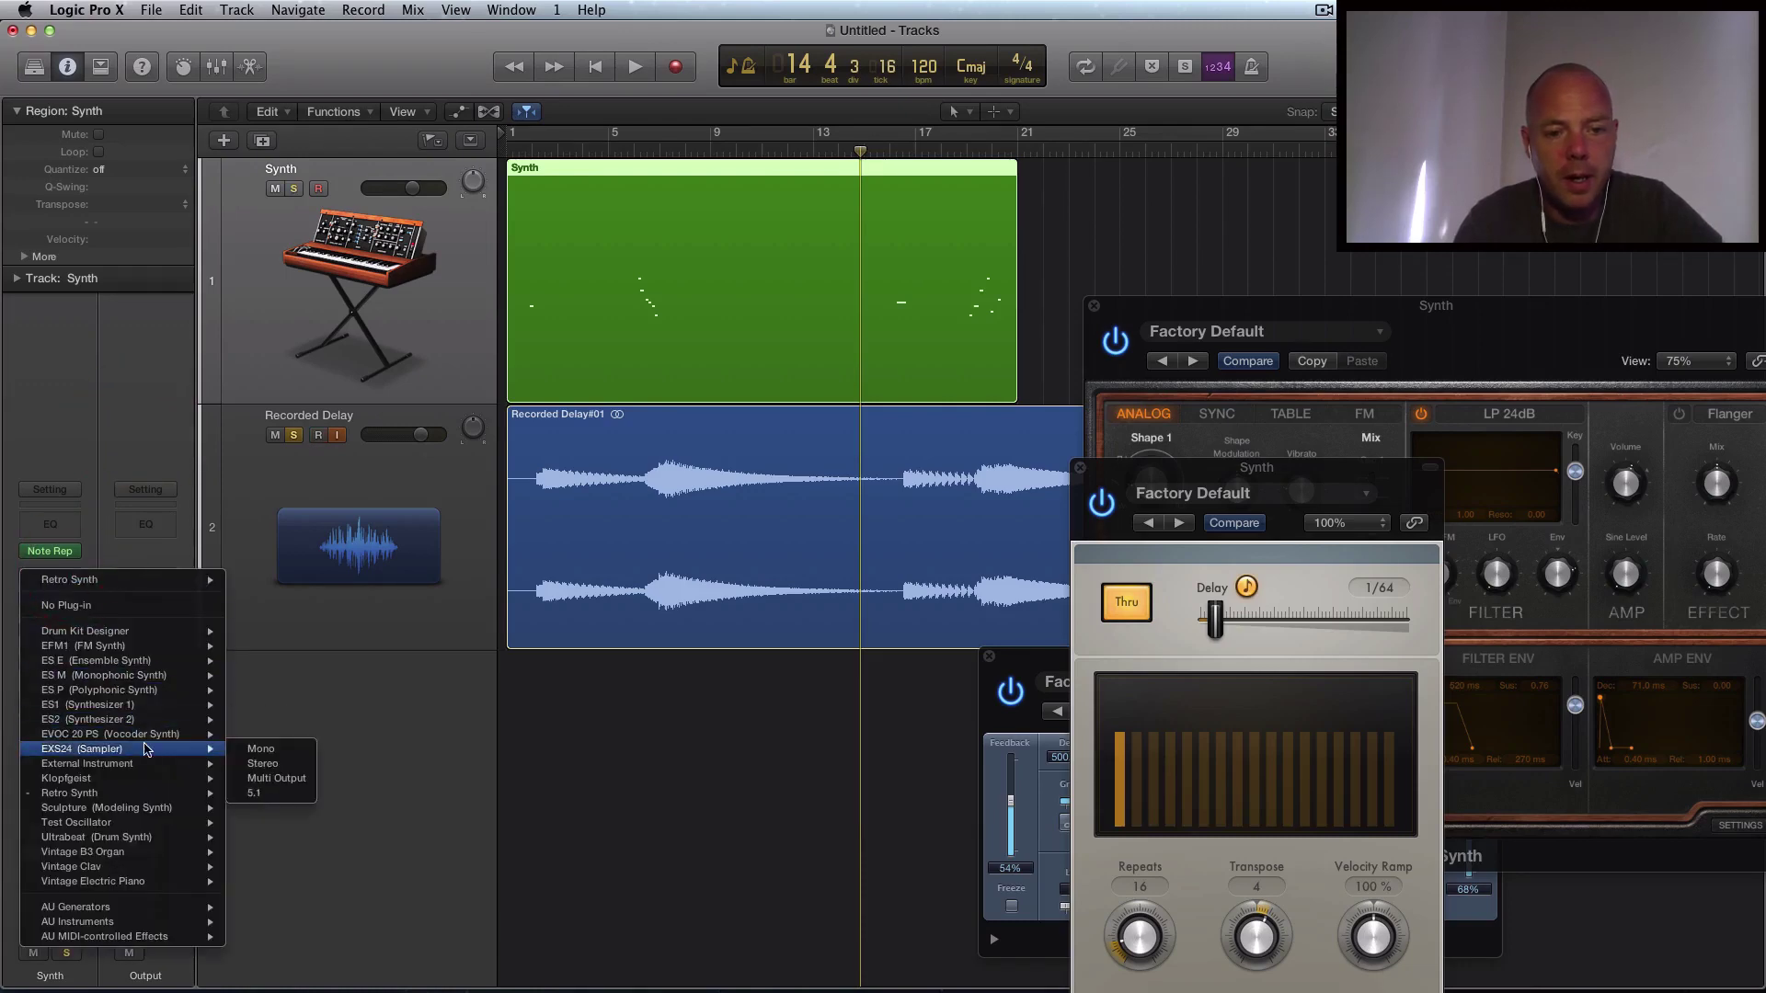
click(258, 765)
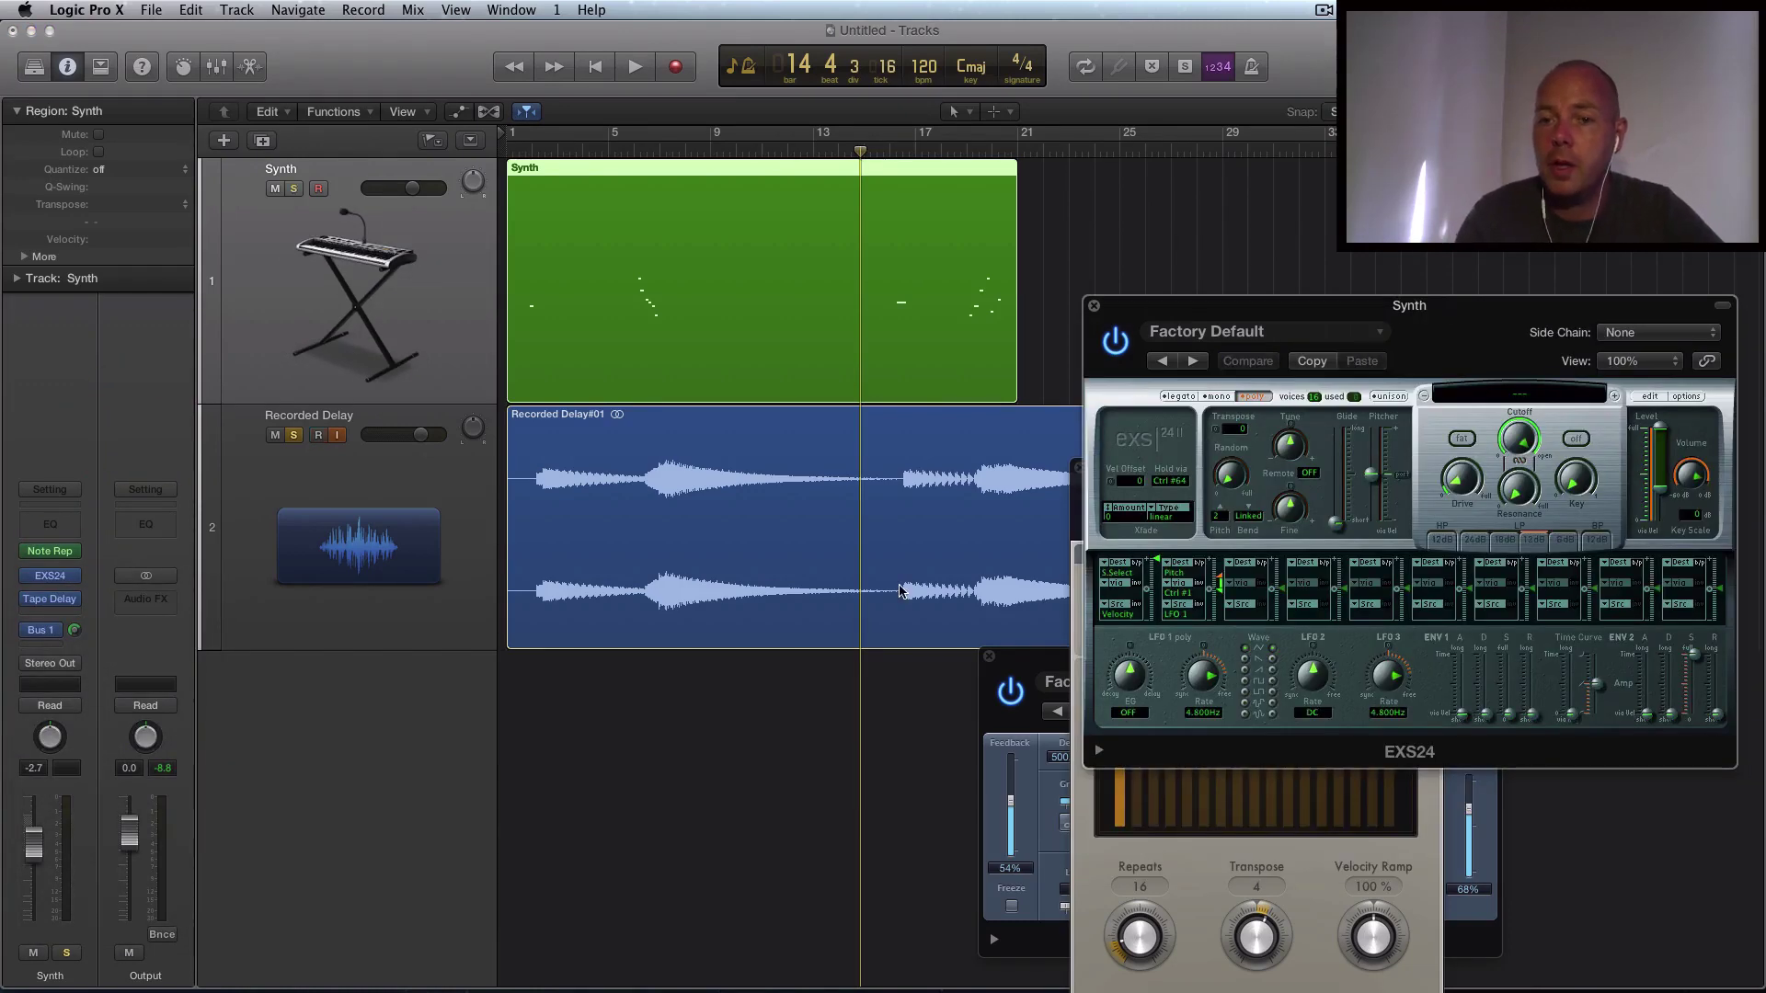
drag(1348, 308, 1113, 170)
Delete the green Synth MIDI region and open the EXS24 Instrument Editor for Instrument #1475.
click(846, 301)
key(Delete)
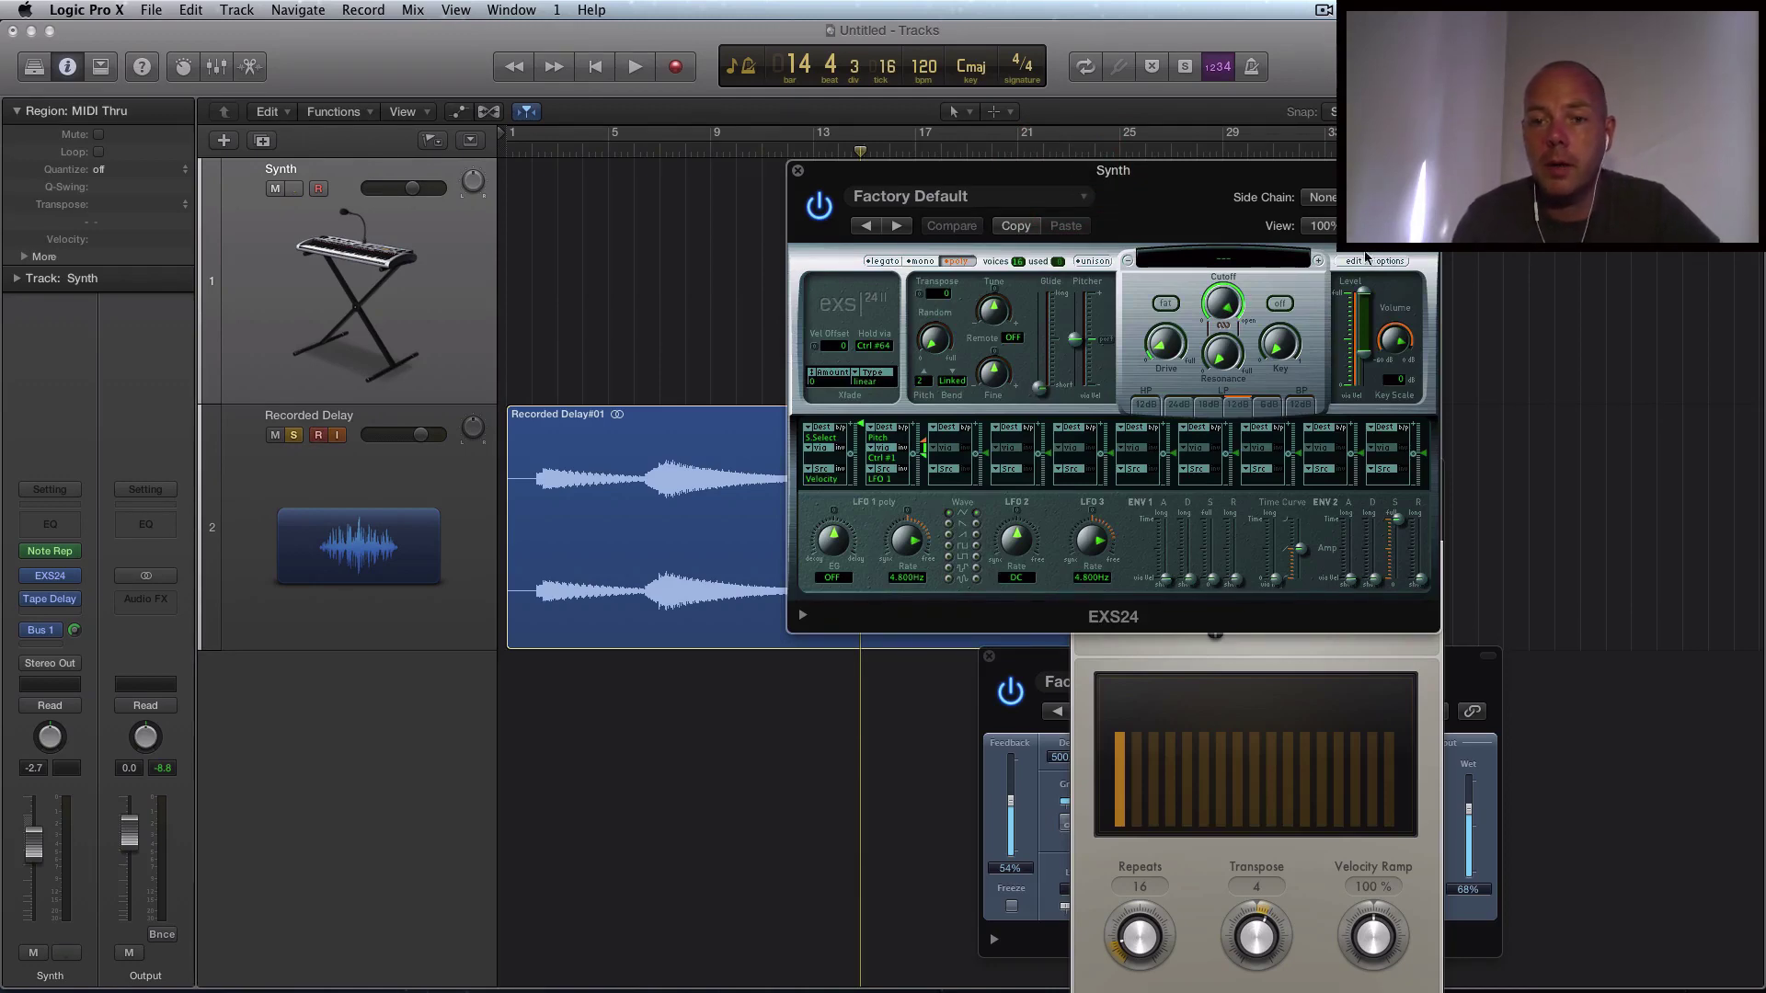
click(1365, 260)
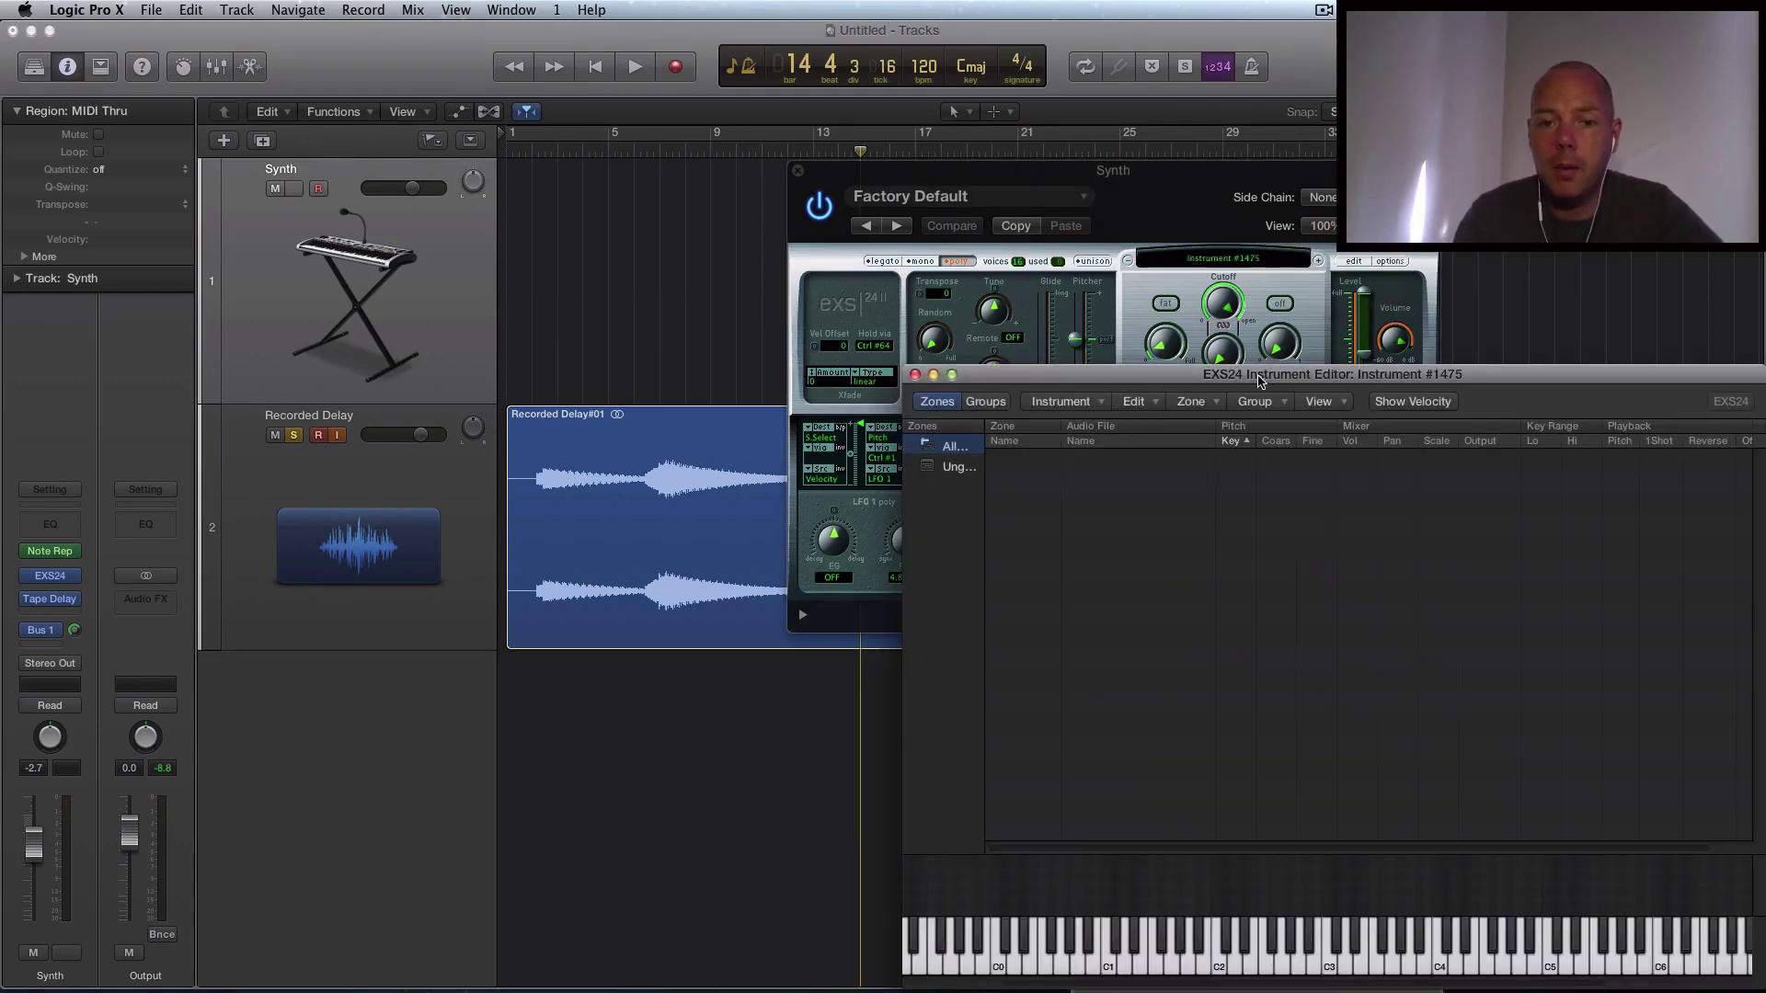
drag(1259, 378, 874, 251)
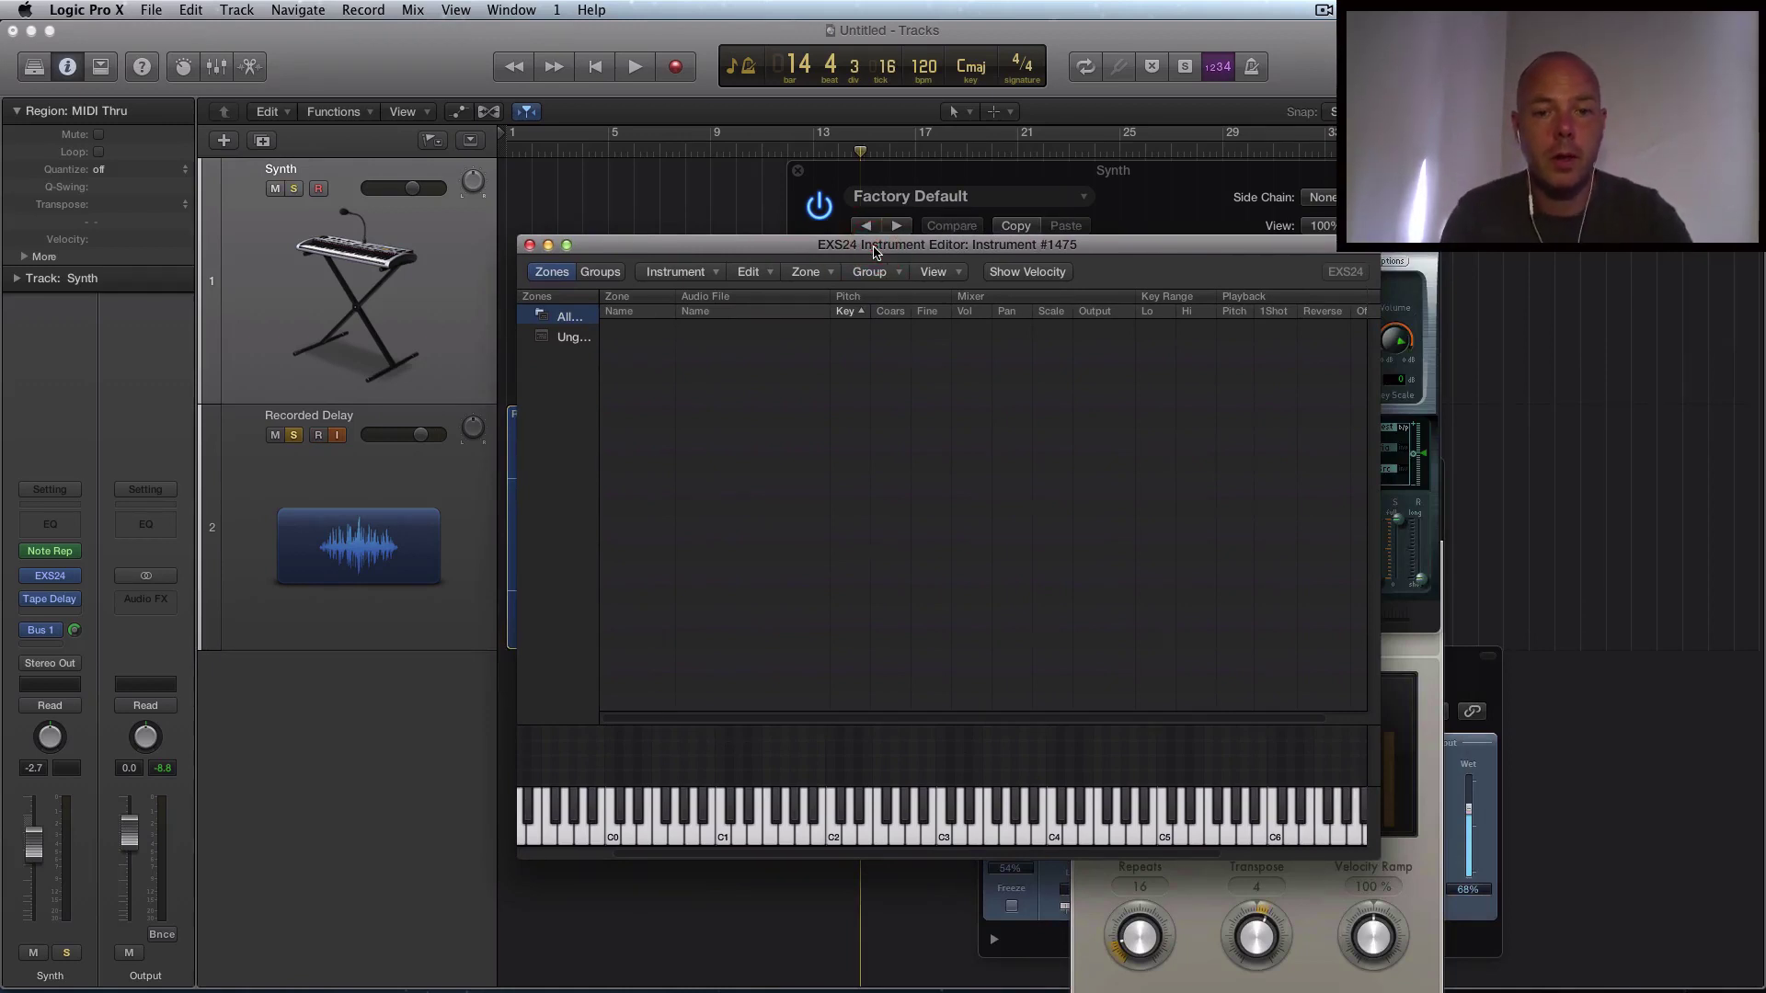
Drag hump vox for chopping.aif from Finder's Music > SOUND LIBRARY > Vox into the EXS24 zone list.
key(super+Tab)
key(super+Tab)
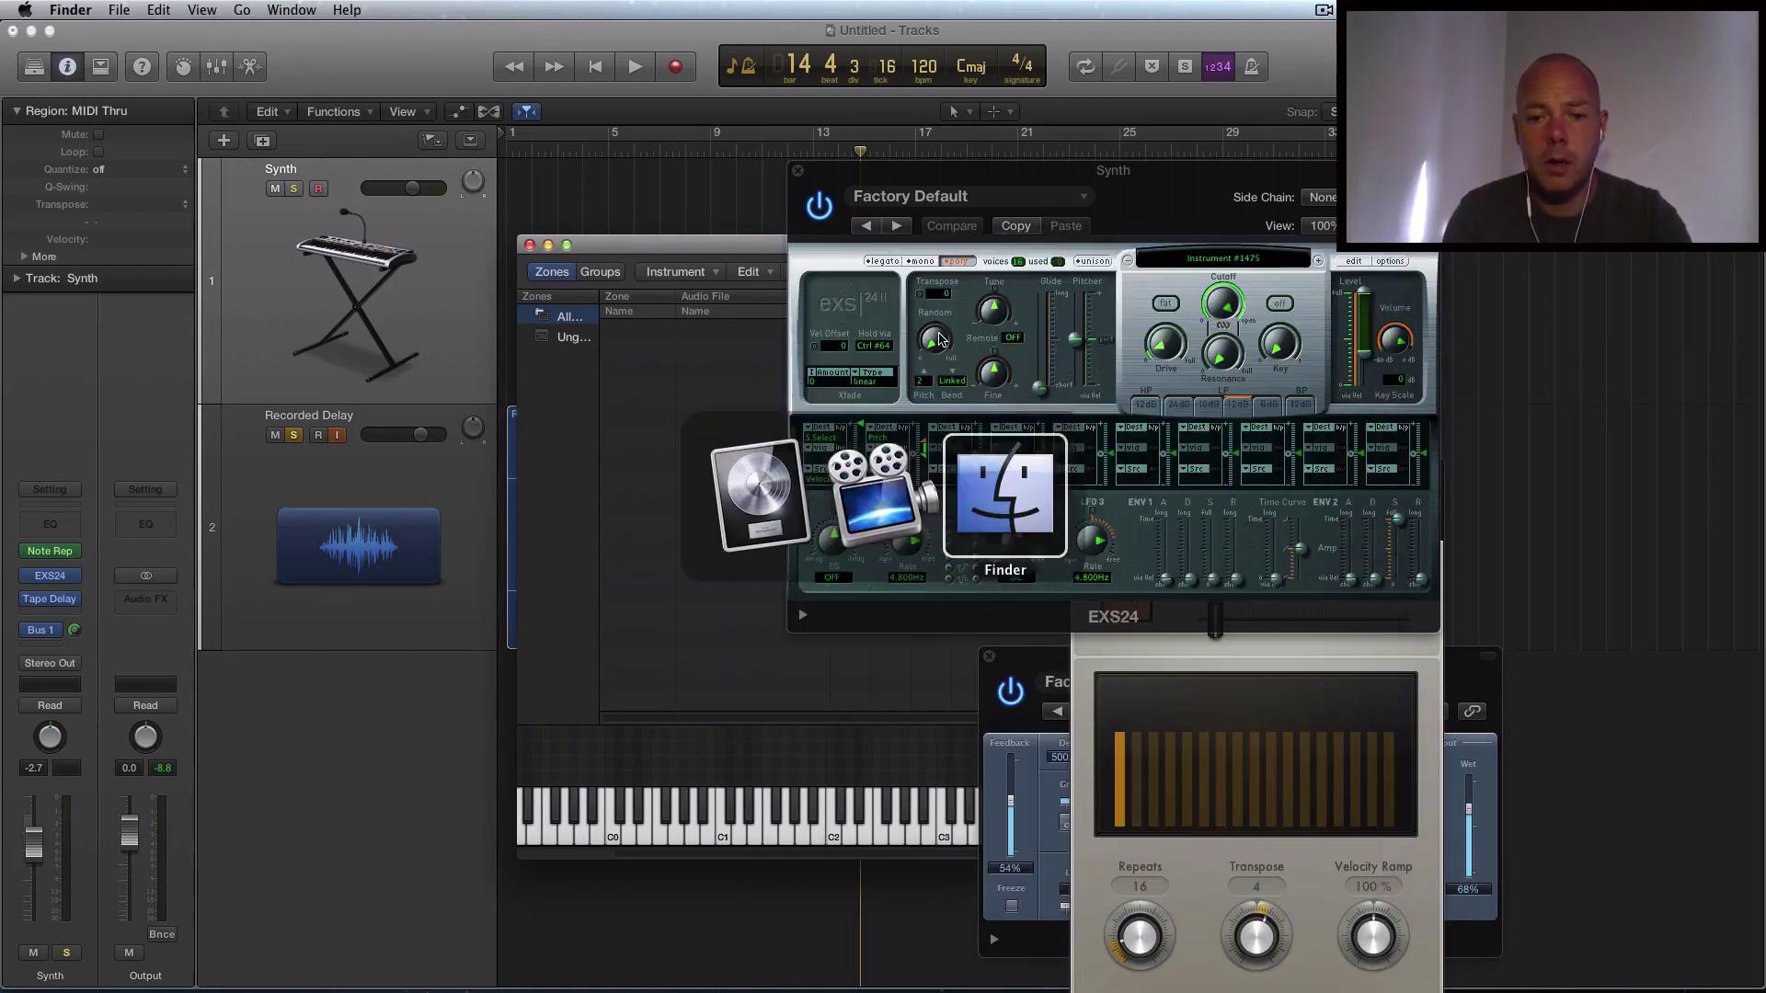
key(super+n)
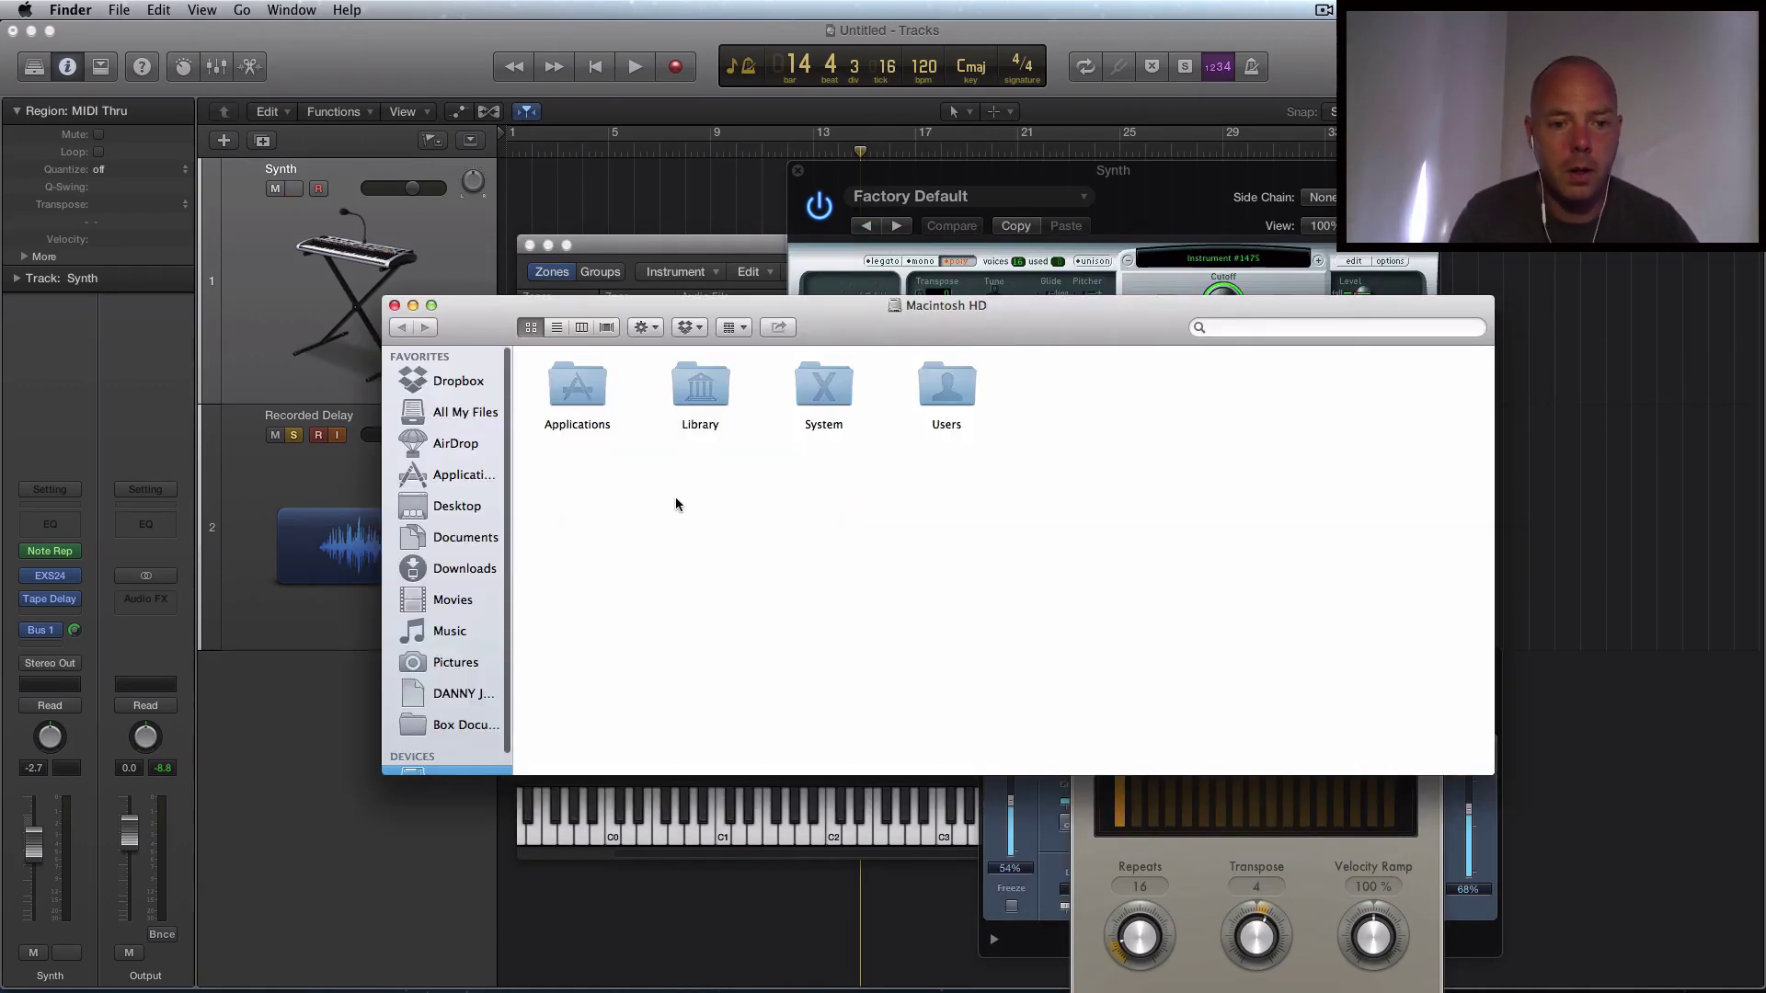
click(449, 635)
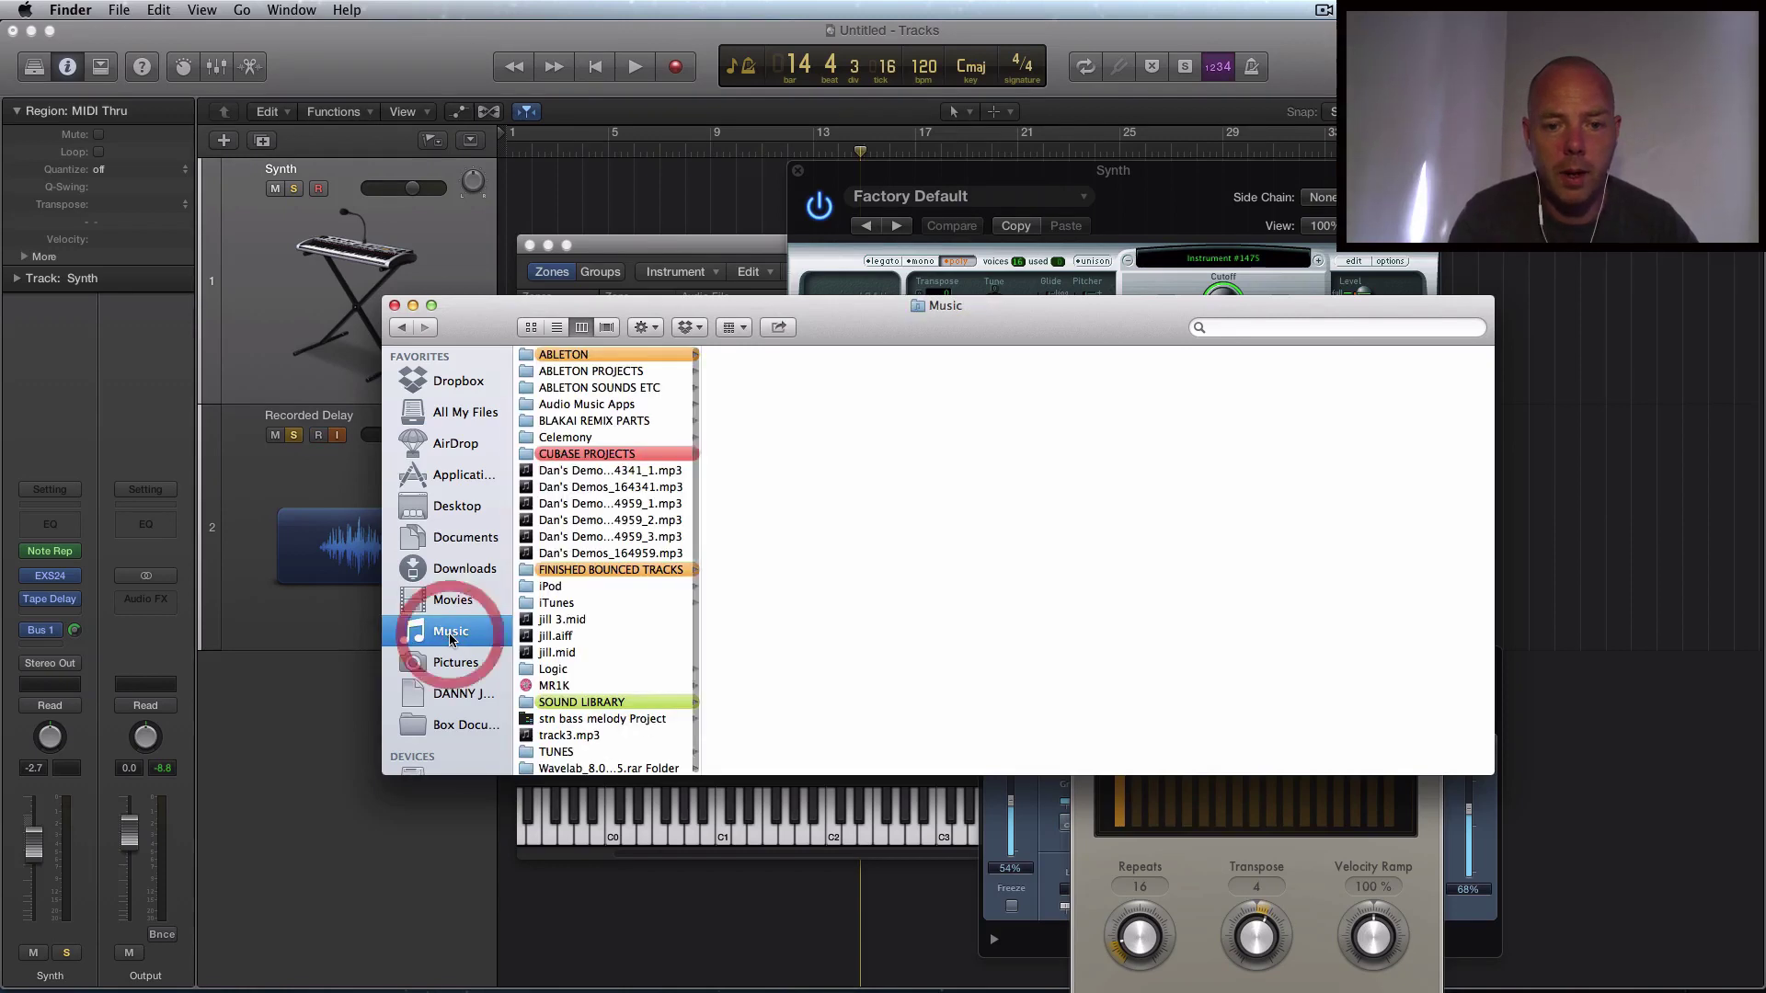
click(621, 702)
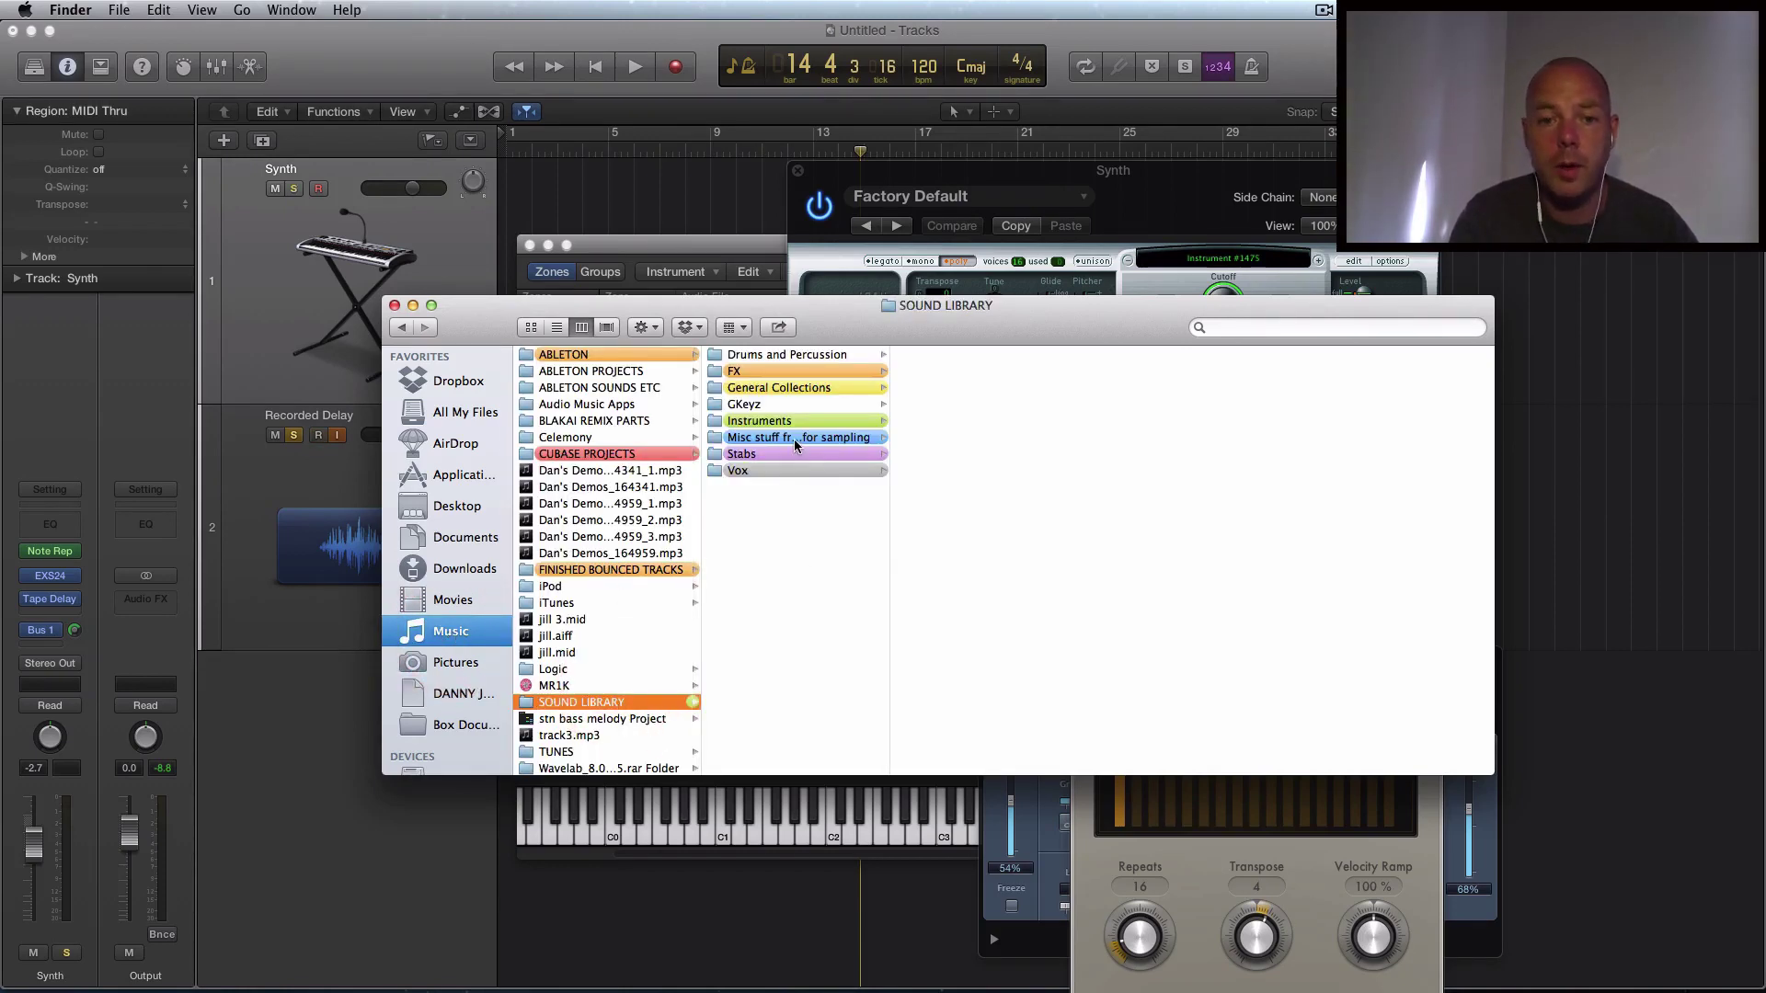
click(793, 470)
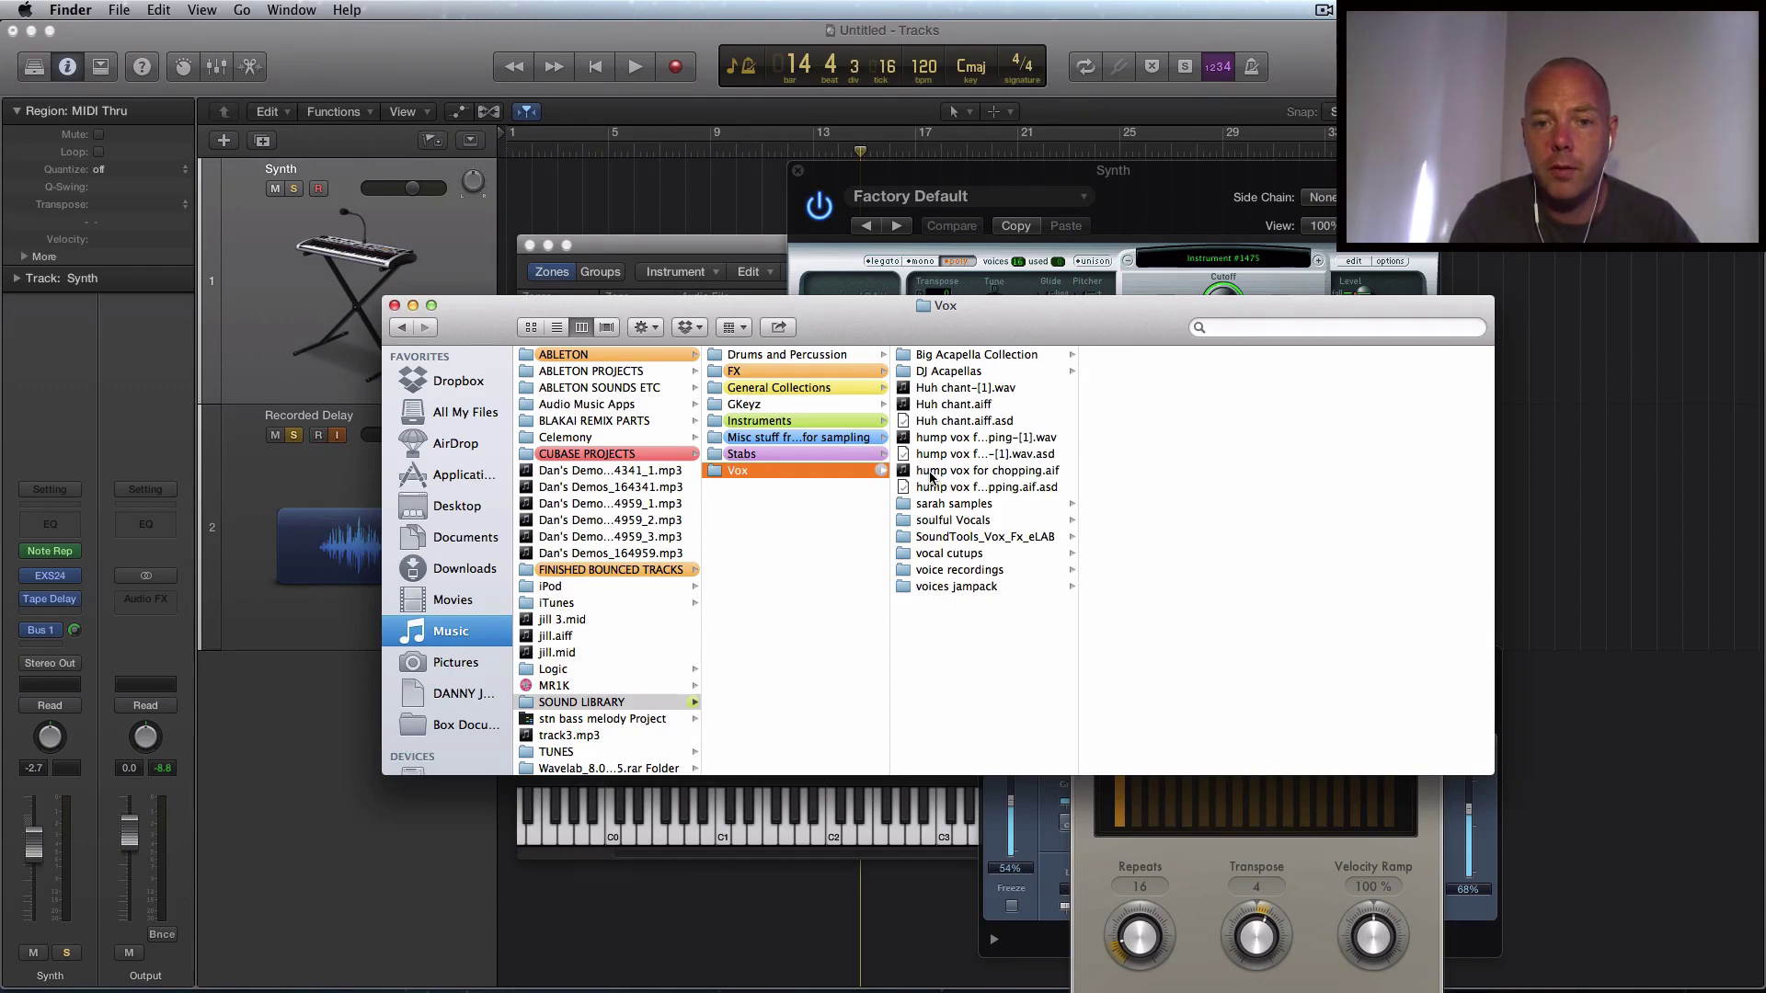
click(932, 474)
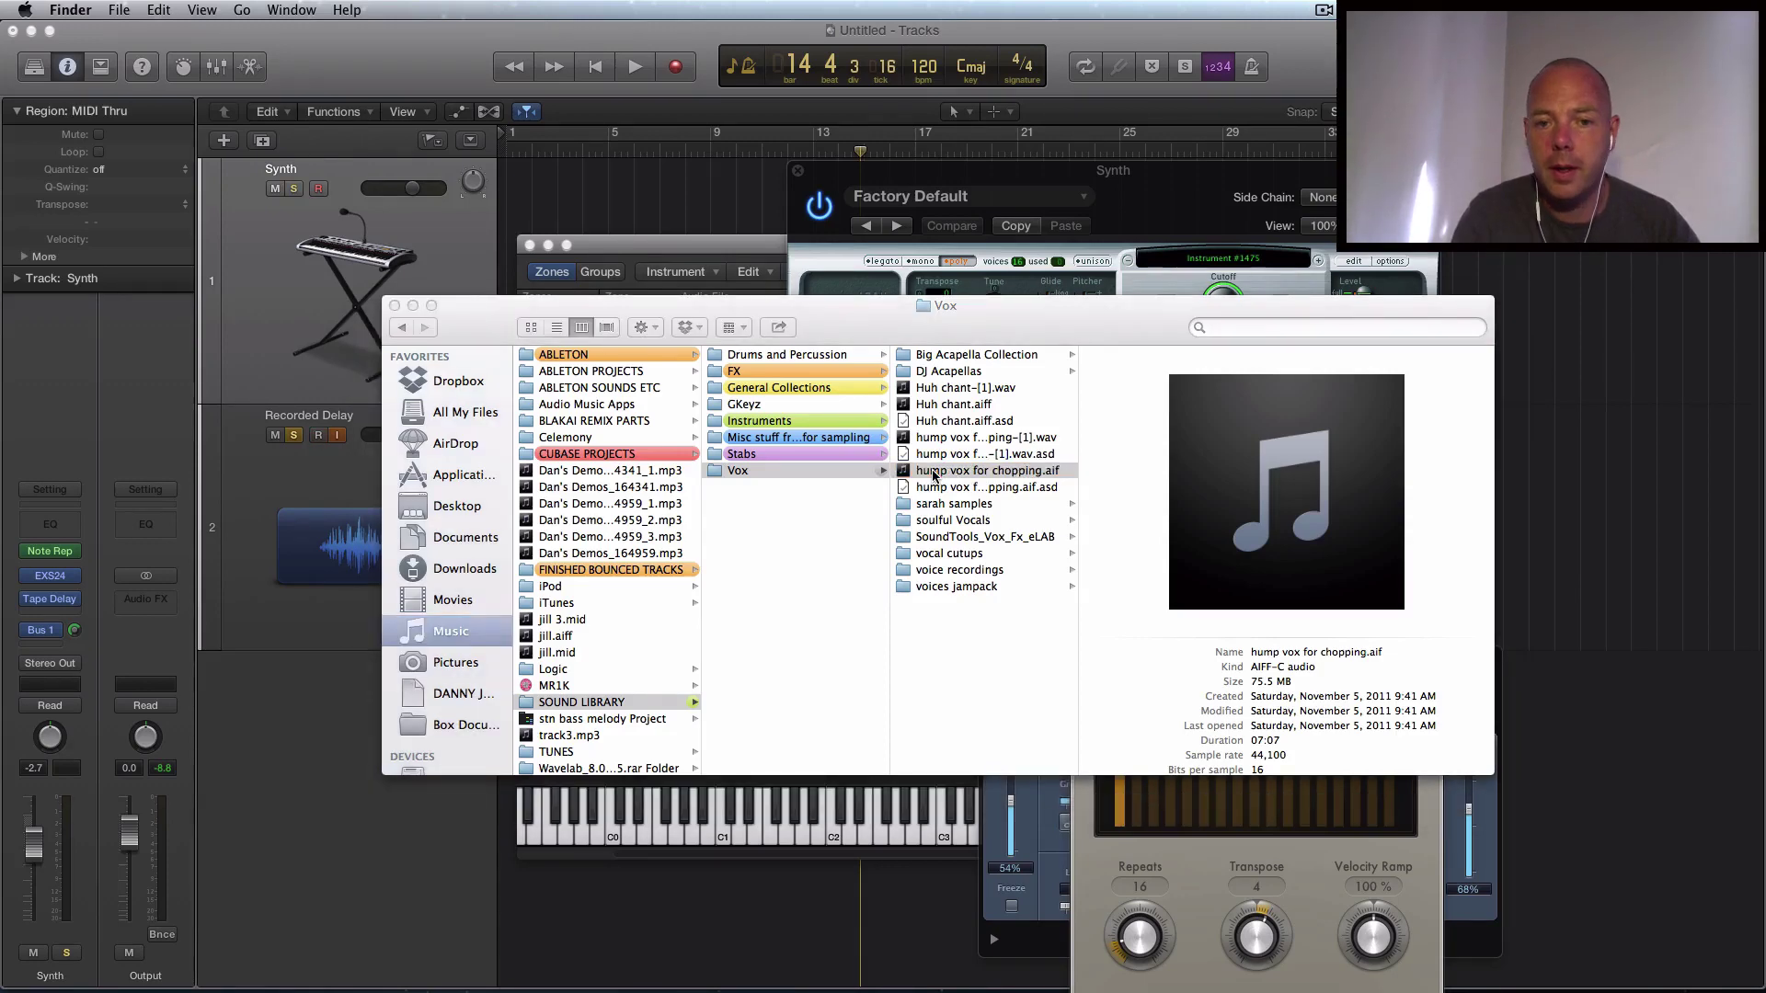
drag(708, 303, 1033, 425)
drag(1306, 593, 720, 361)
click(719, 361)
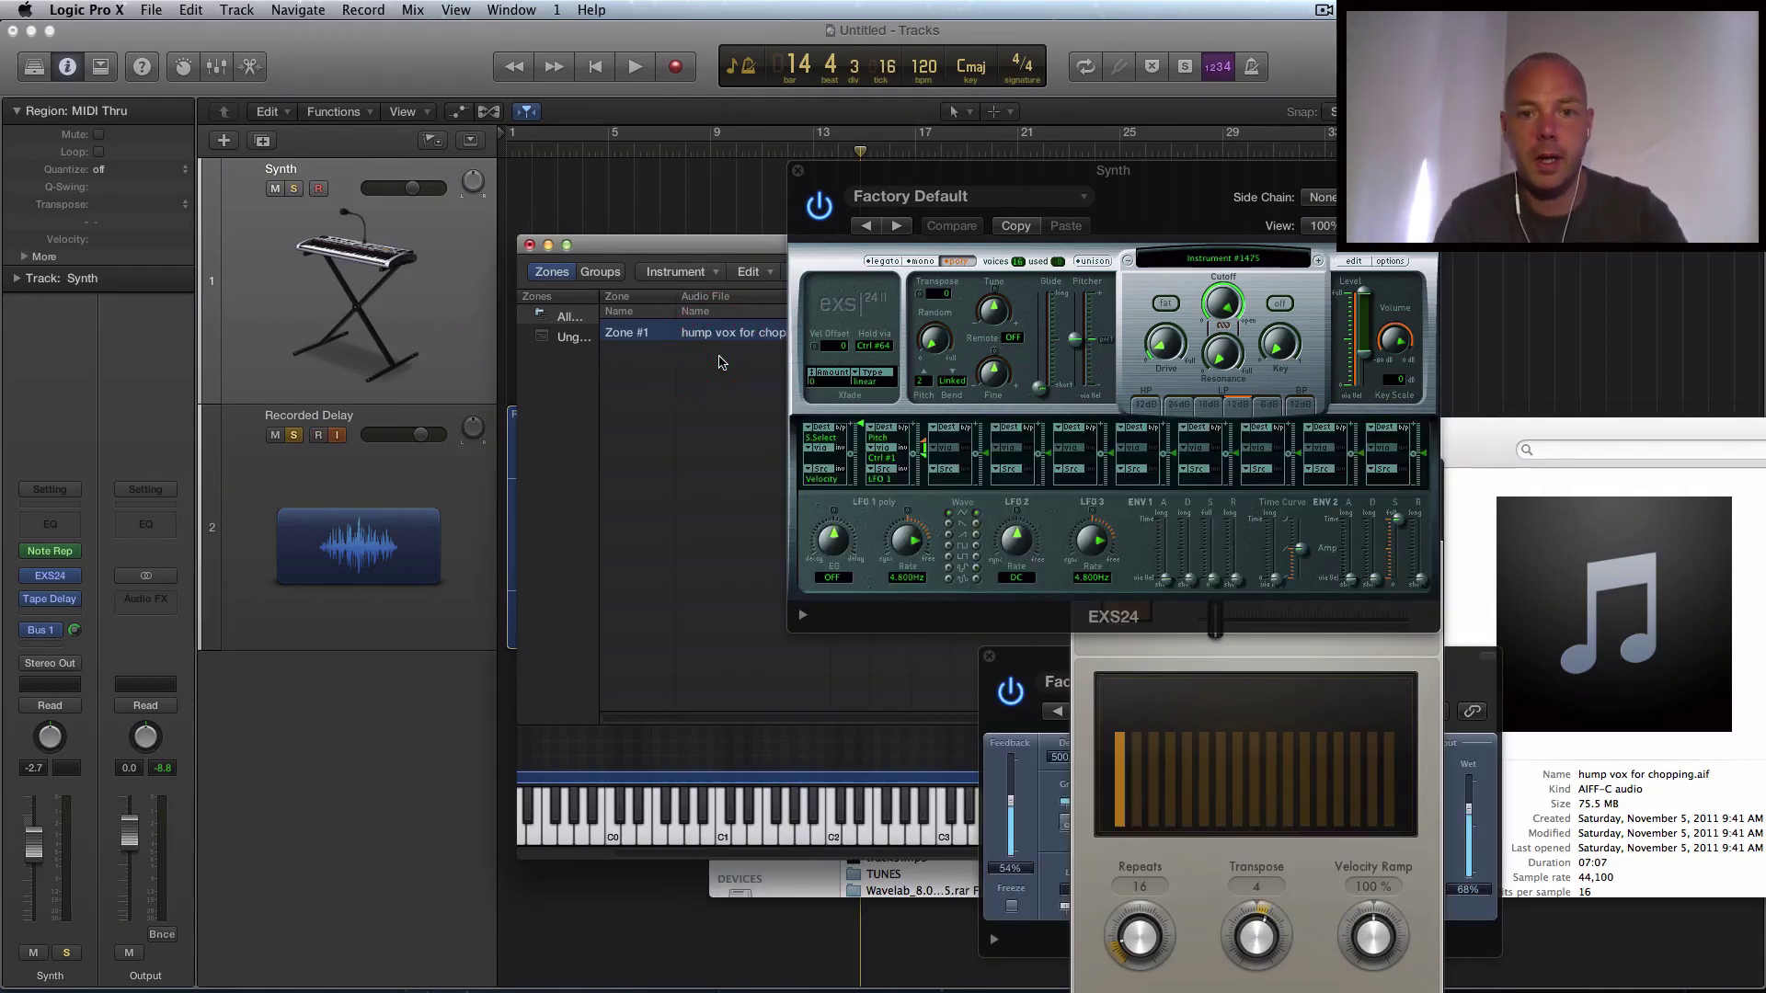
Minimize iTunes and reposition the EXS24 window with Logic back in front.
drag(870, 177, 771, 322)
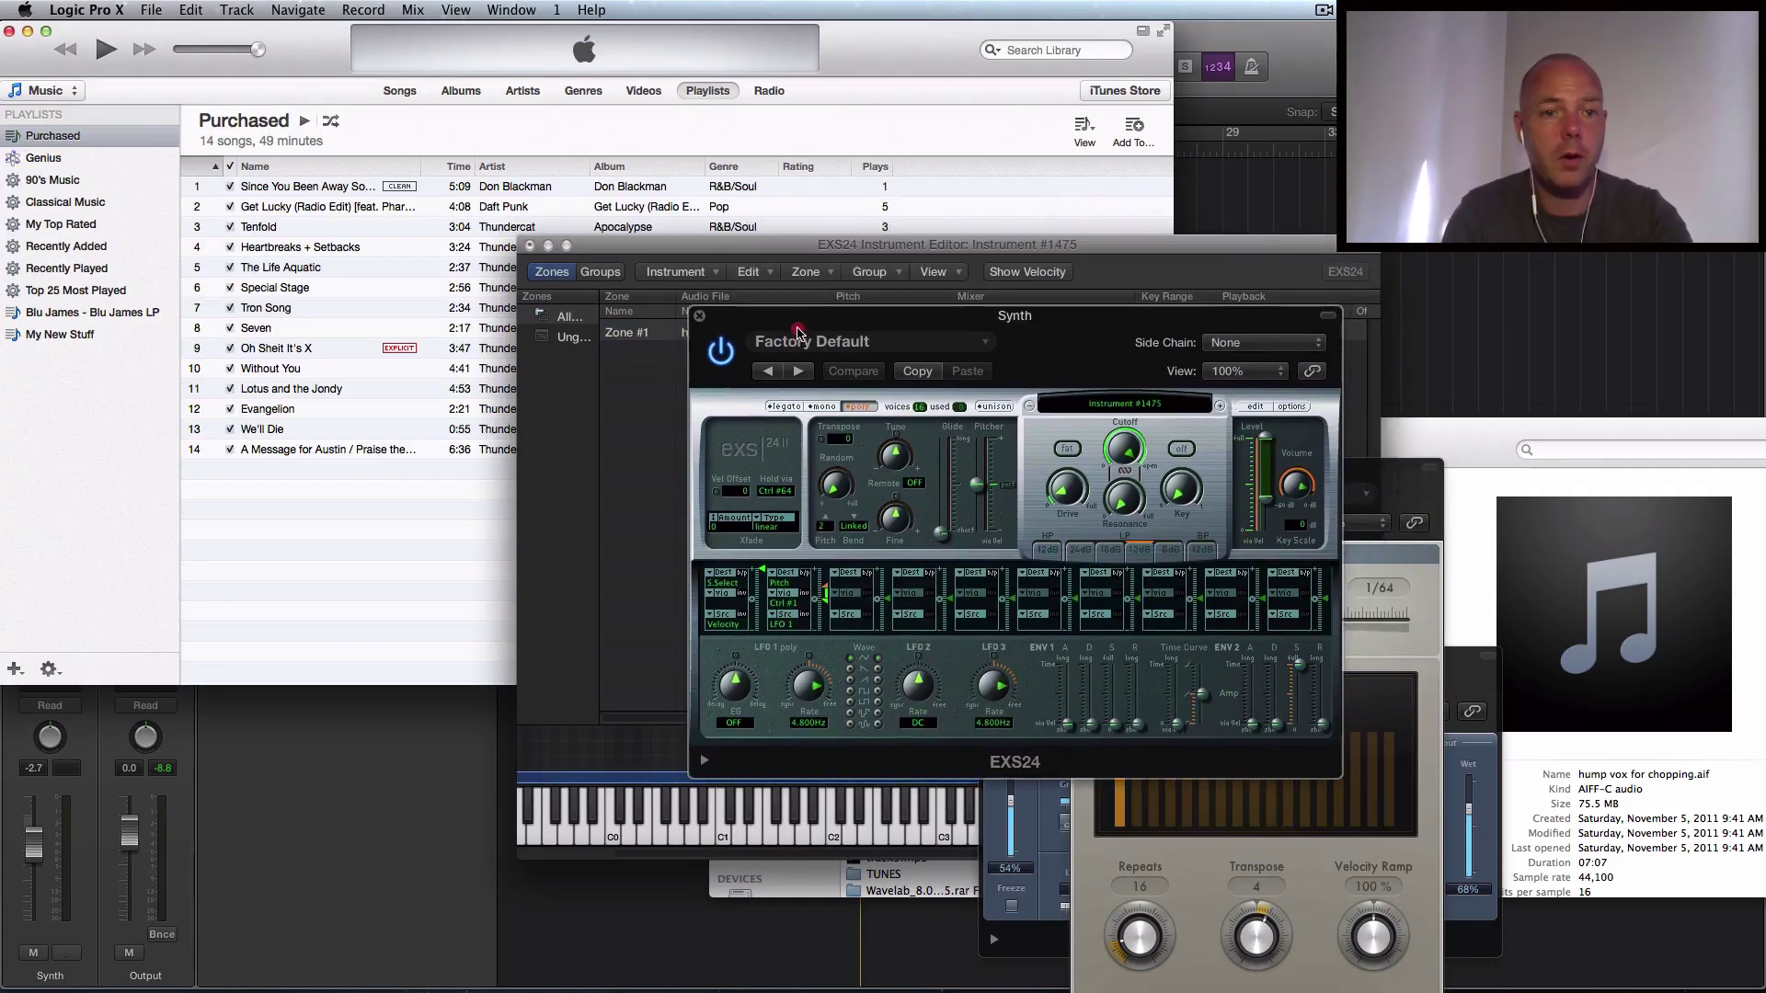
click(29, 31)
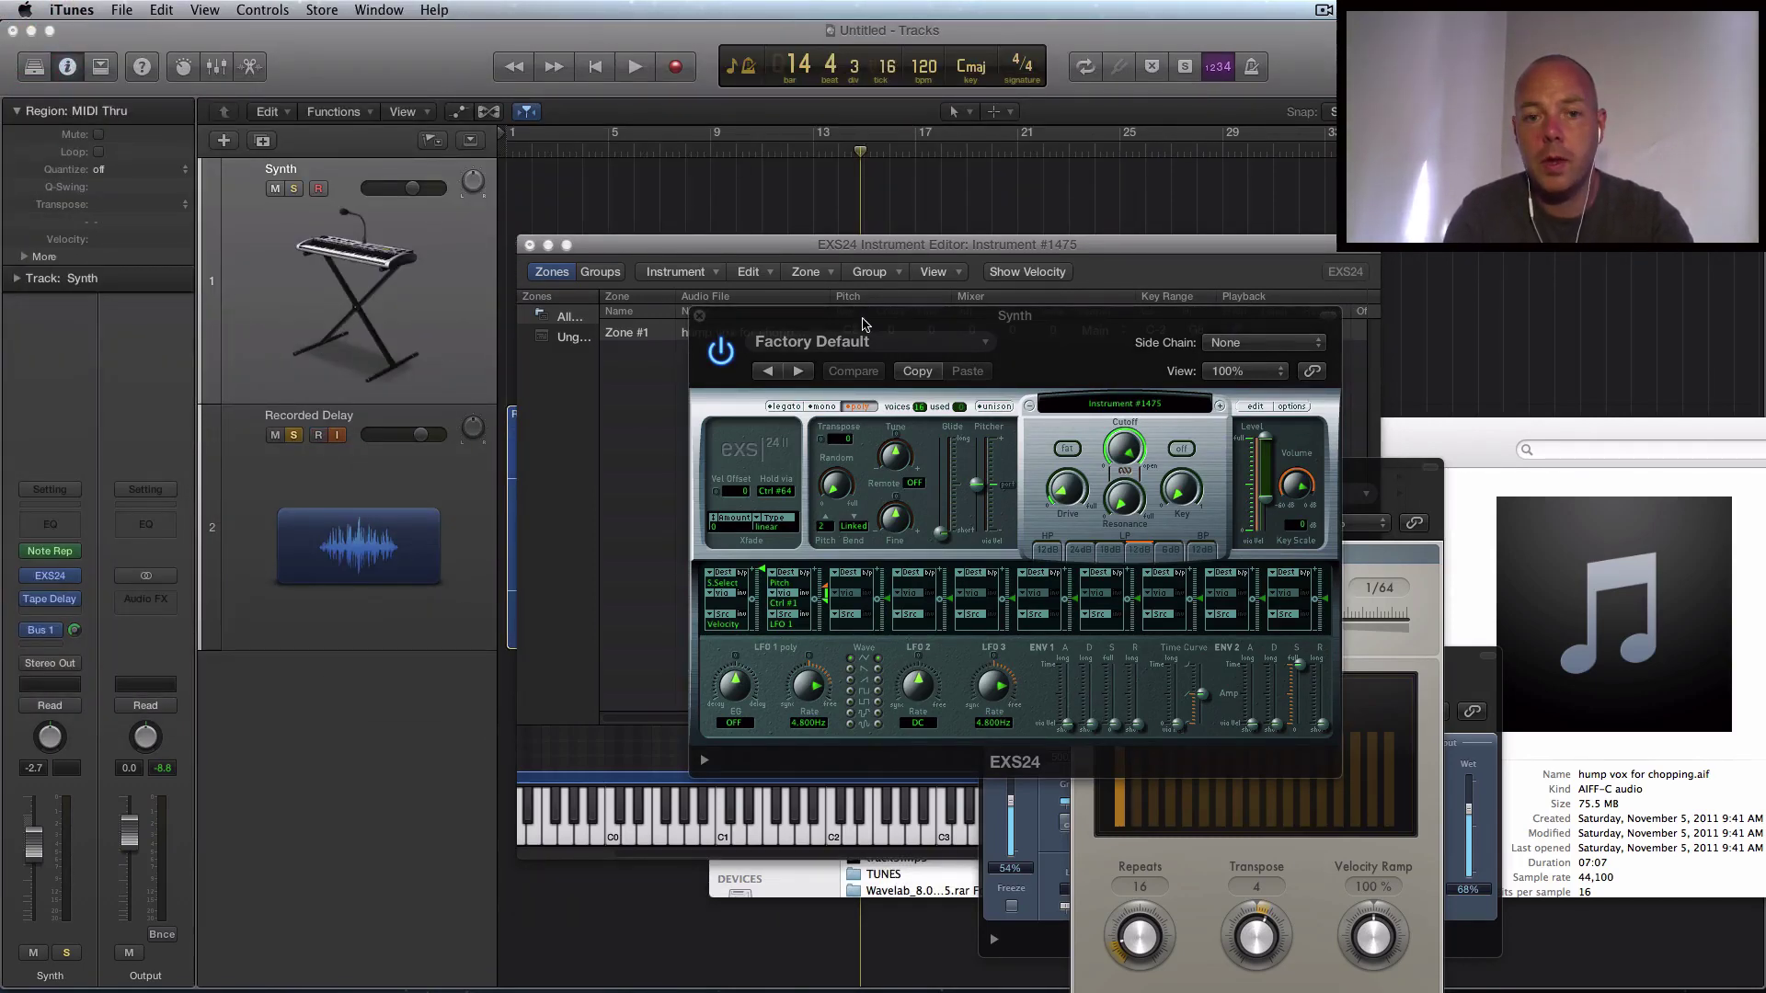
drag(864, 321, 914, 268)
click(914, 269)
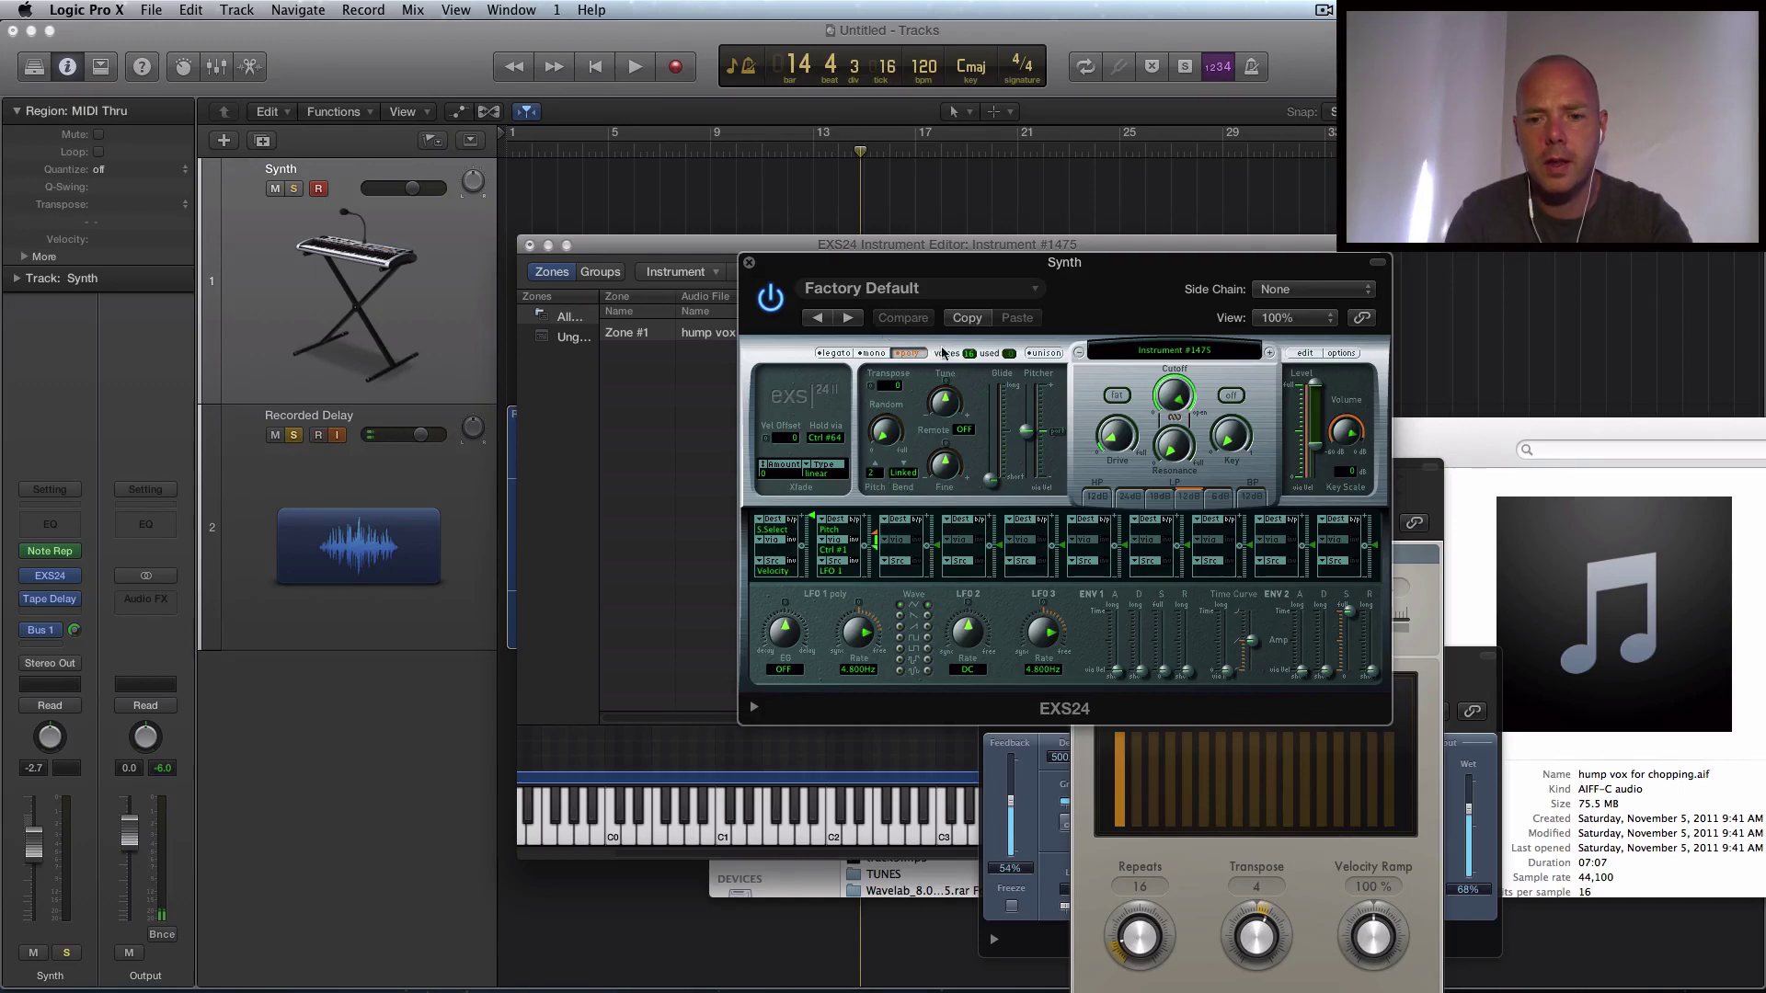
Set the Note Repeater transpose to -5 and pull EXS24 ENV2 sustain down to 0%.
click(1407, 497)
drag(1374, 469, 1231, 278)
drag(1120, 731, 1115, 774)
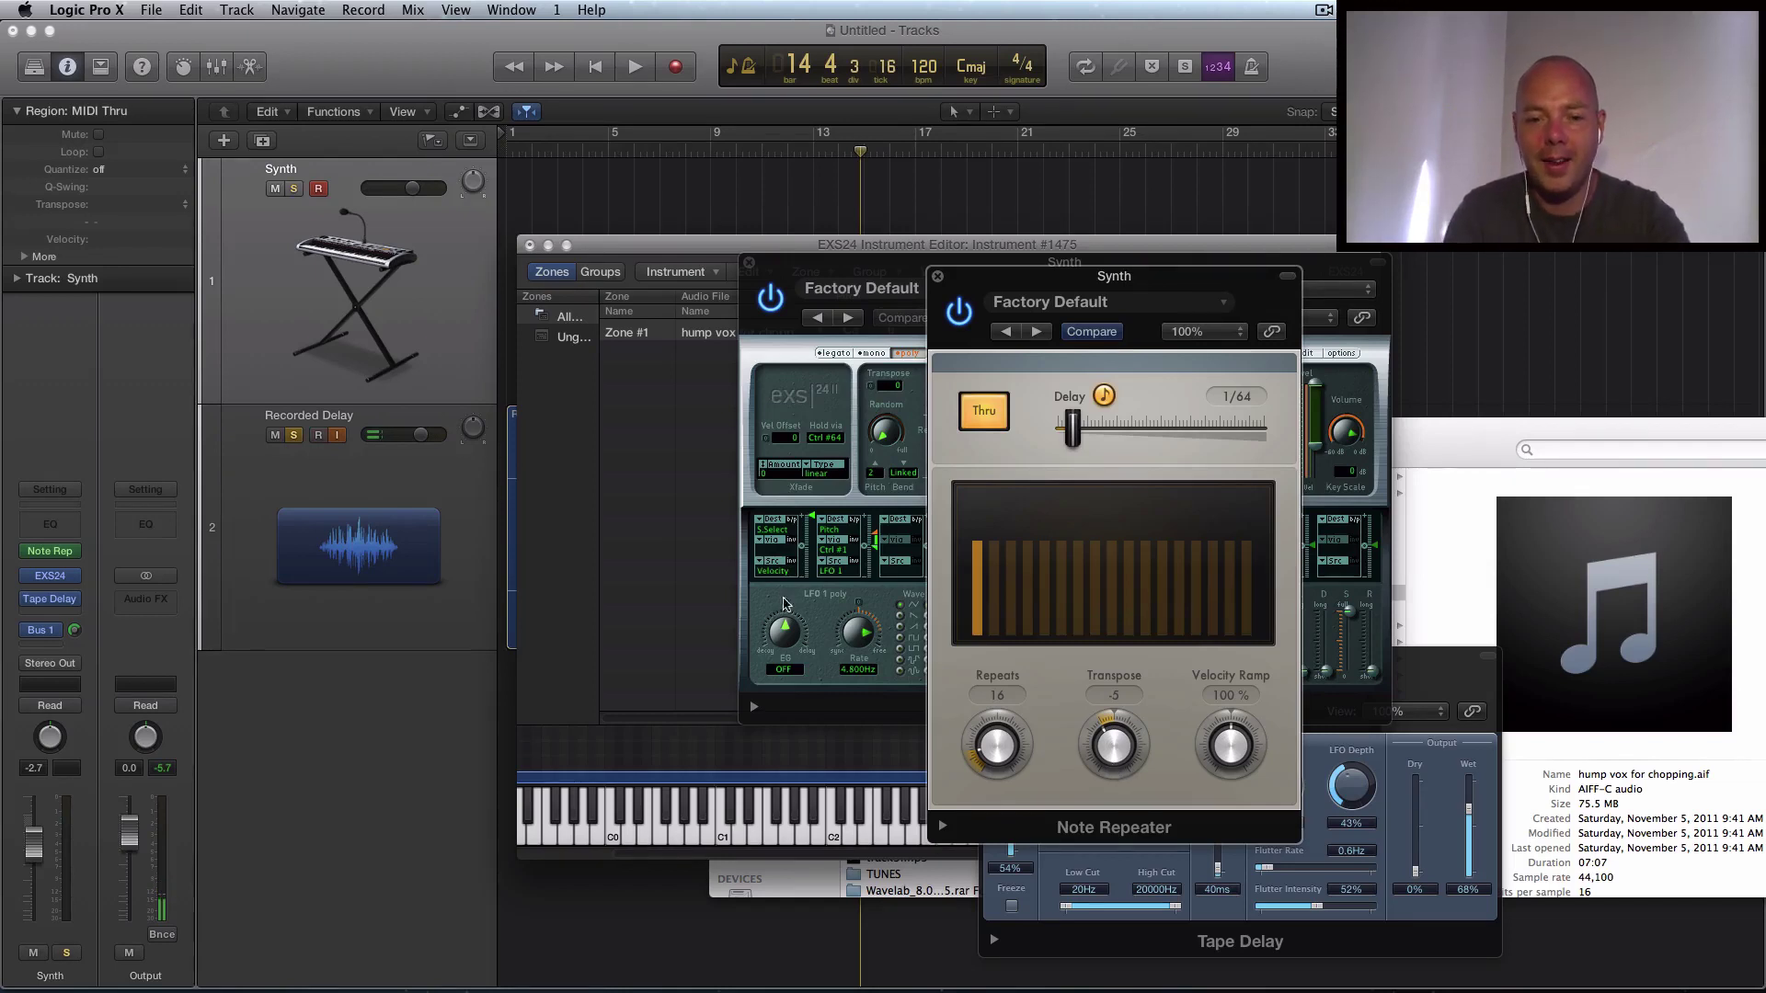
drag(857, 265, 546, 247)
drag(1041, 593, 1018, 634)
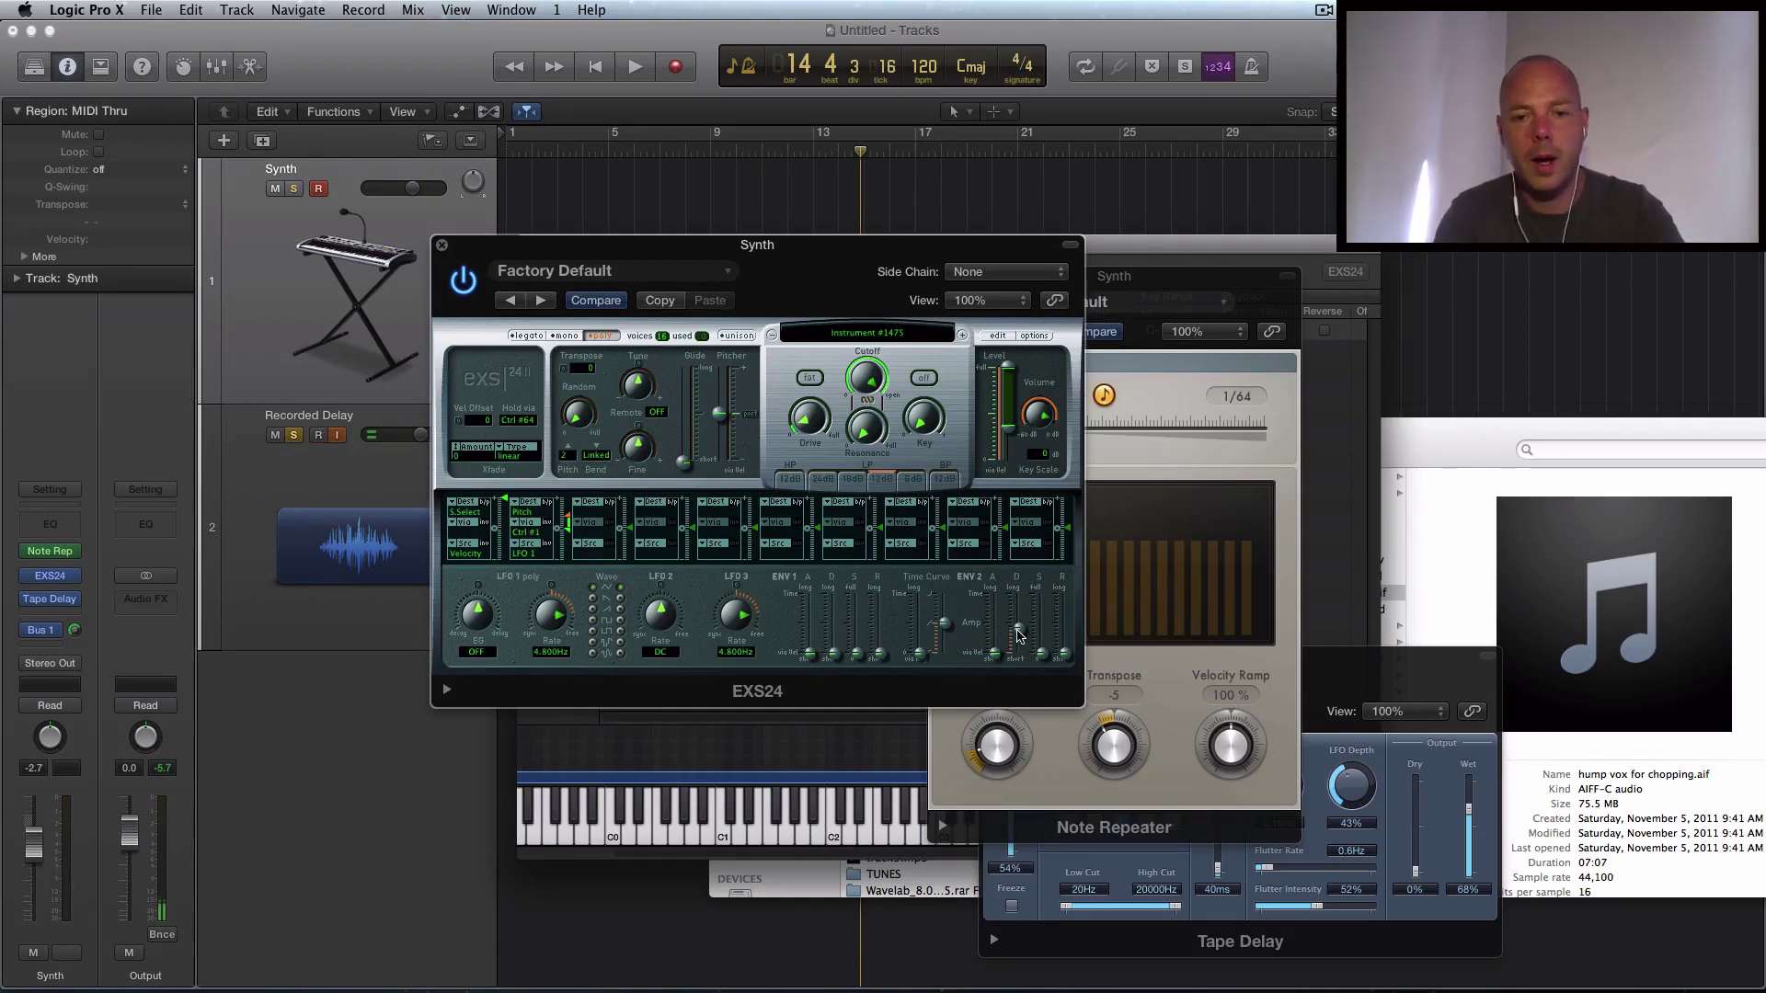
Place the EXS24 window upper right and the Note Repeater window lower left.
key(super+Tab)
key(Escape)
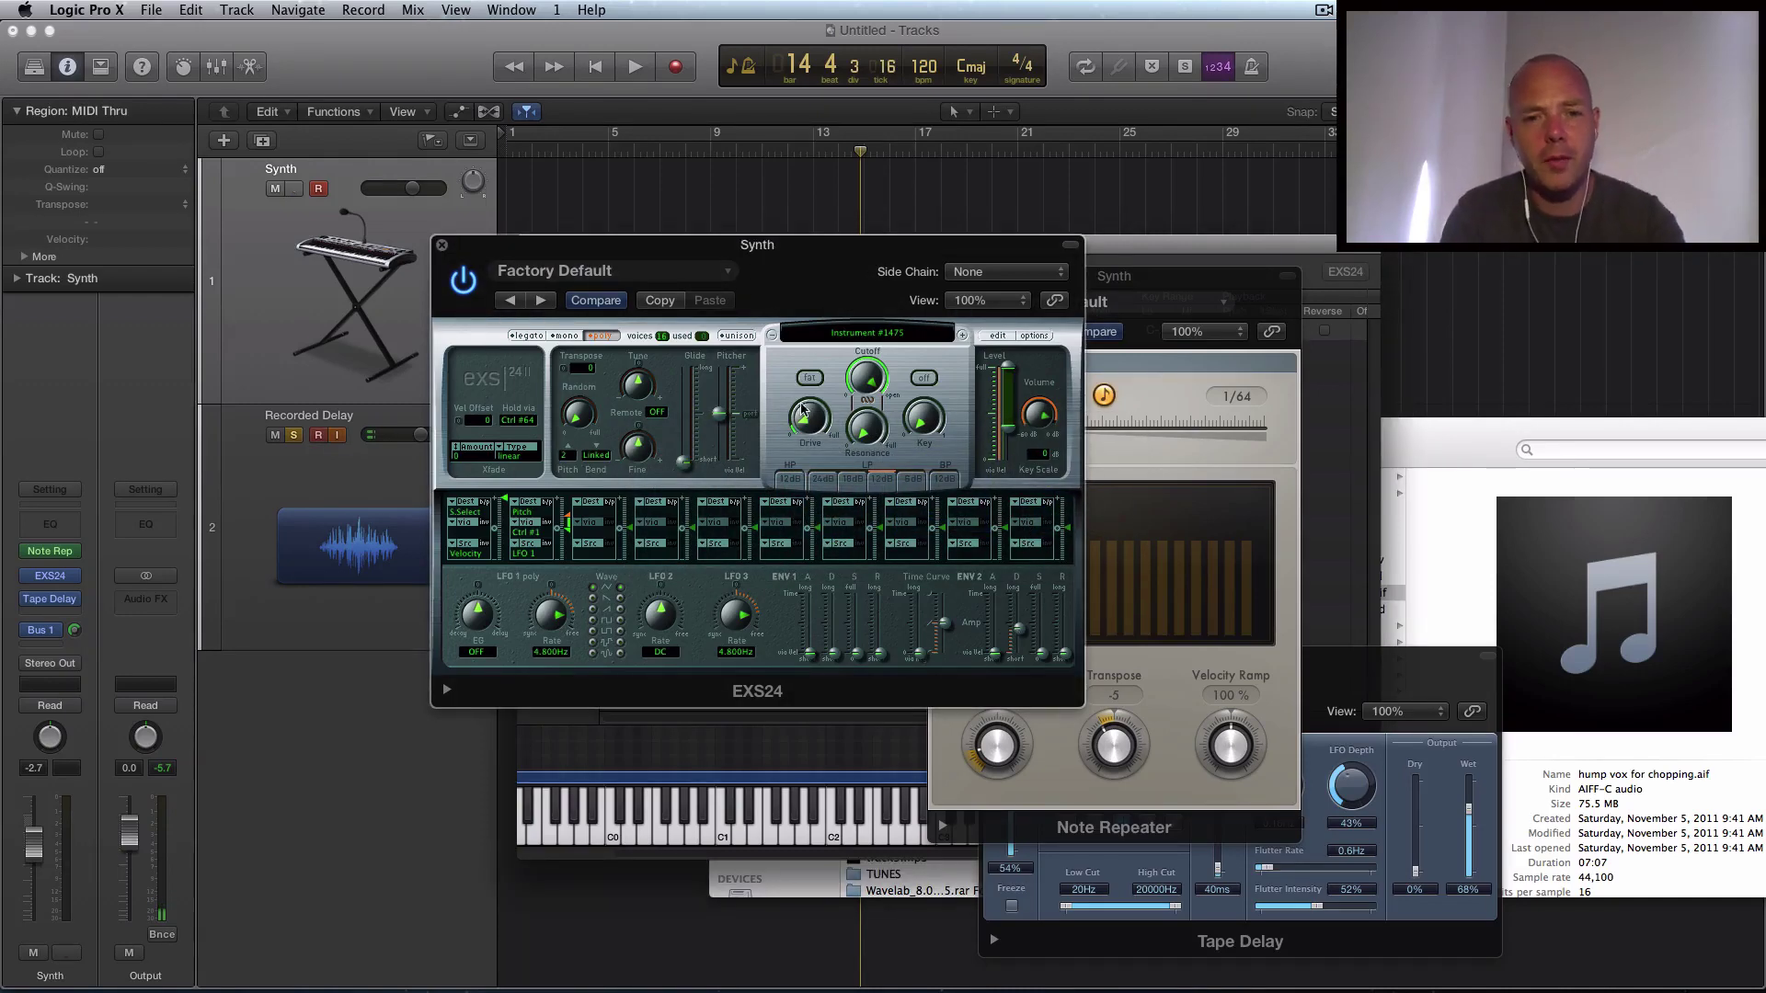
drag(836, 256, 1445, 133)
click(1012, 276)
drag(991, 278, 111, 364)
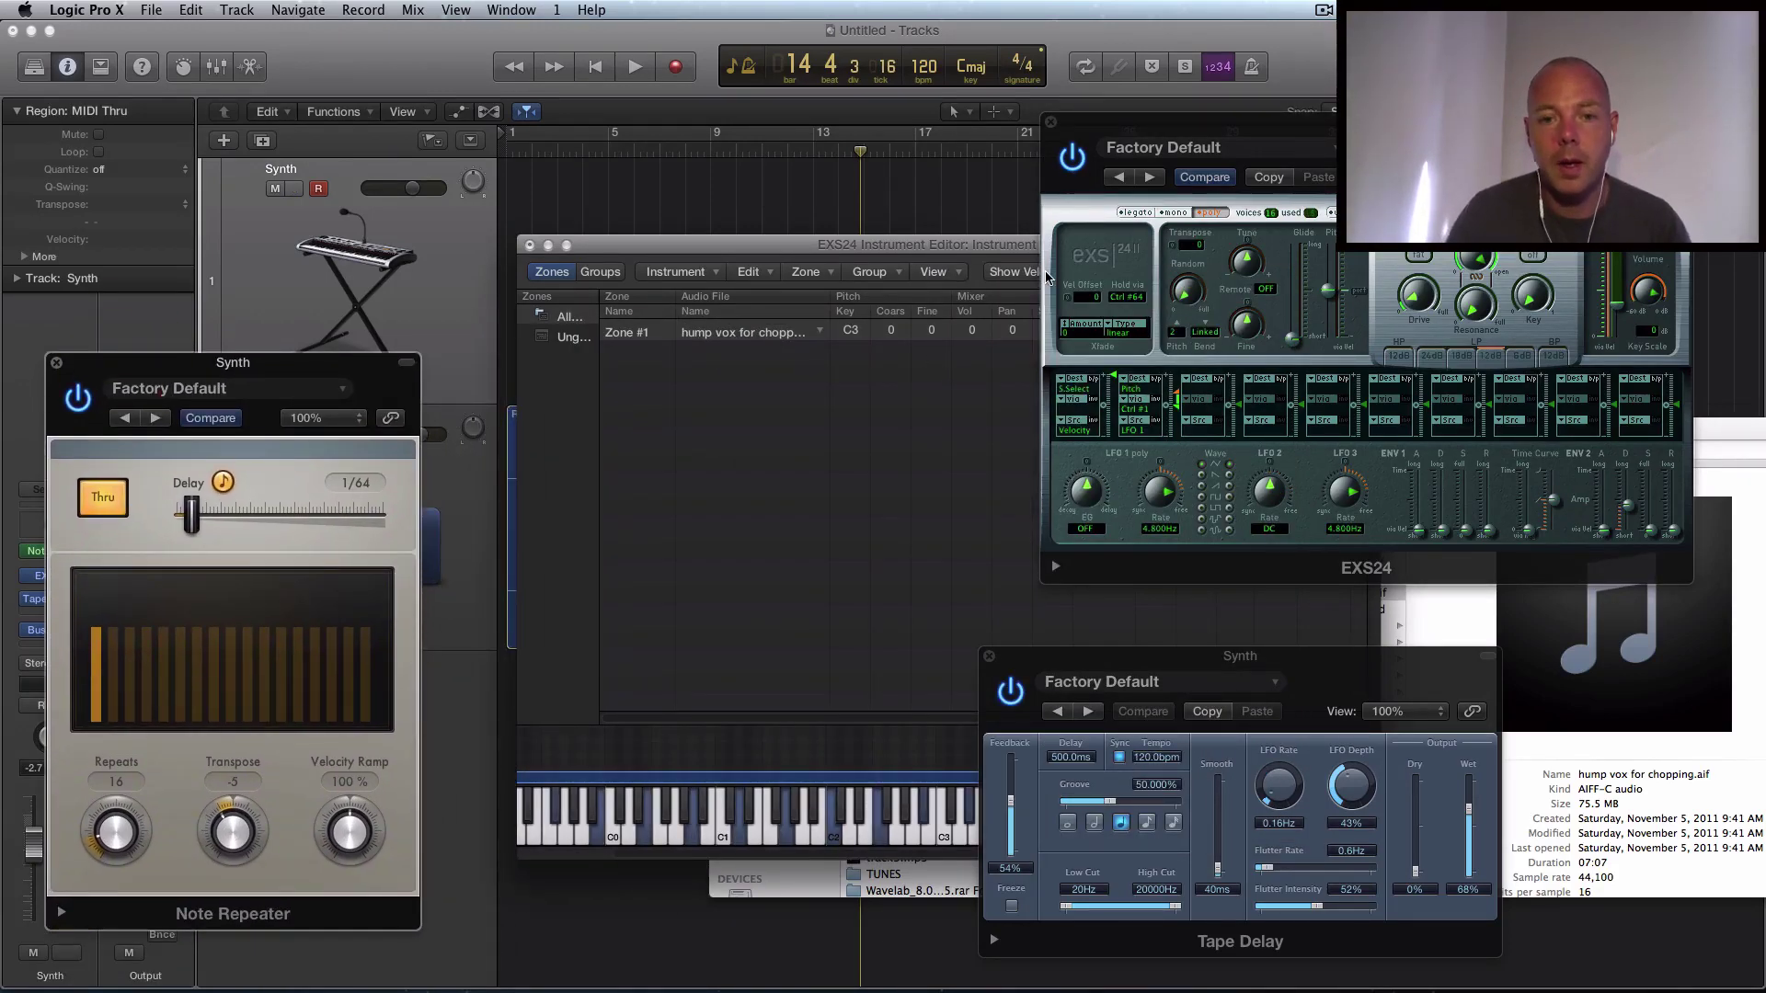
Solo Synth, play the vocal sample via Musical Typing, and adjust the repeat transpose while listening.
key(ctrl+s)
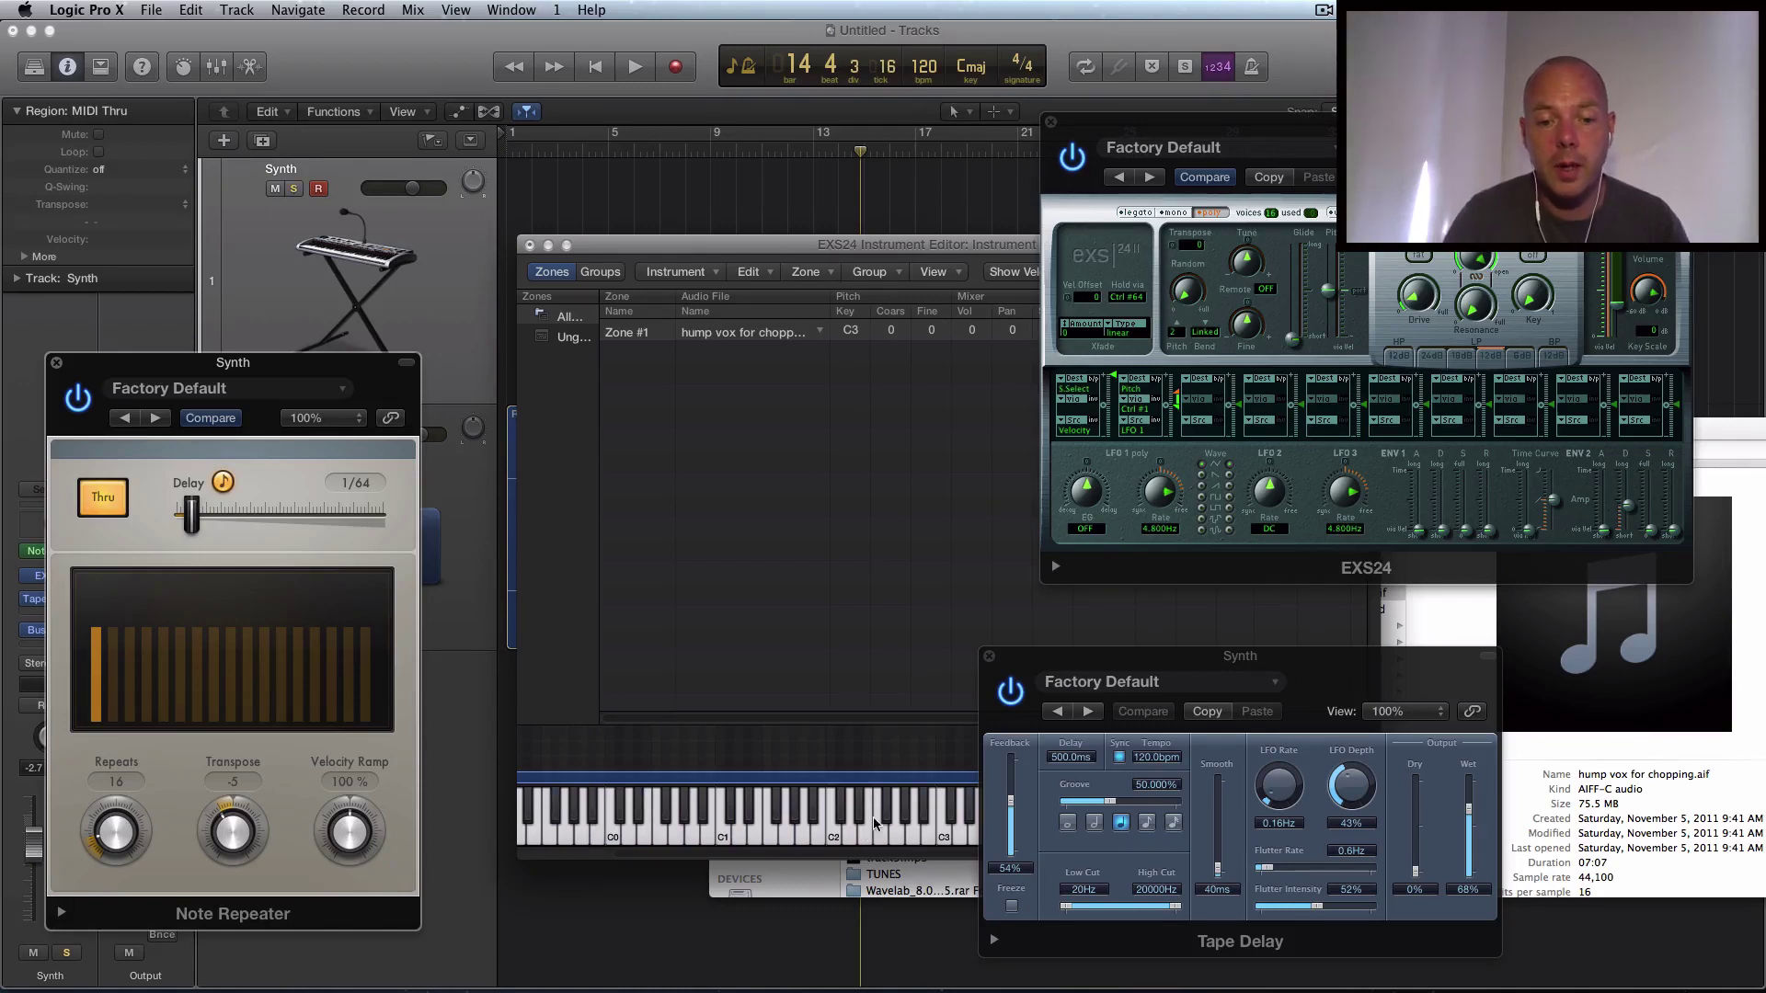
key(ctrl+s)
key(s)
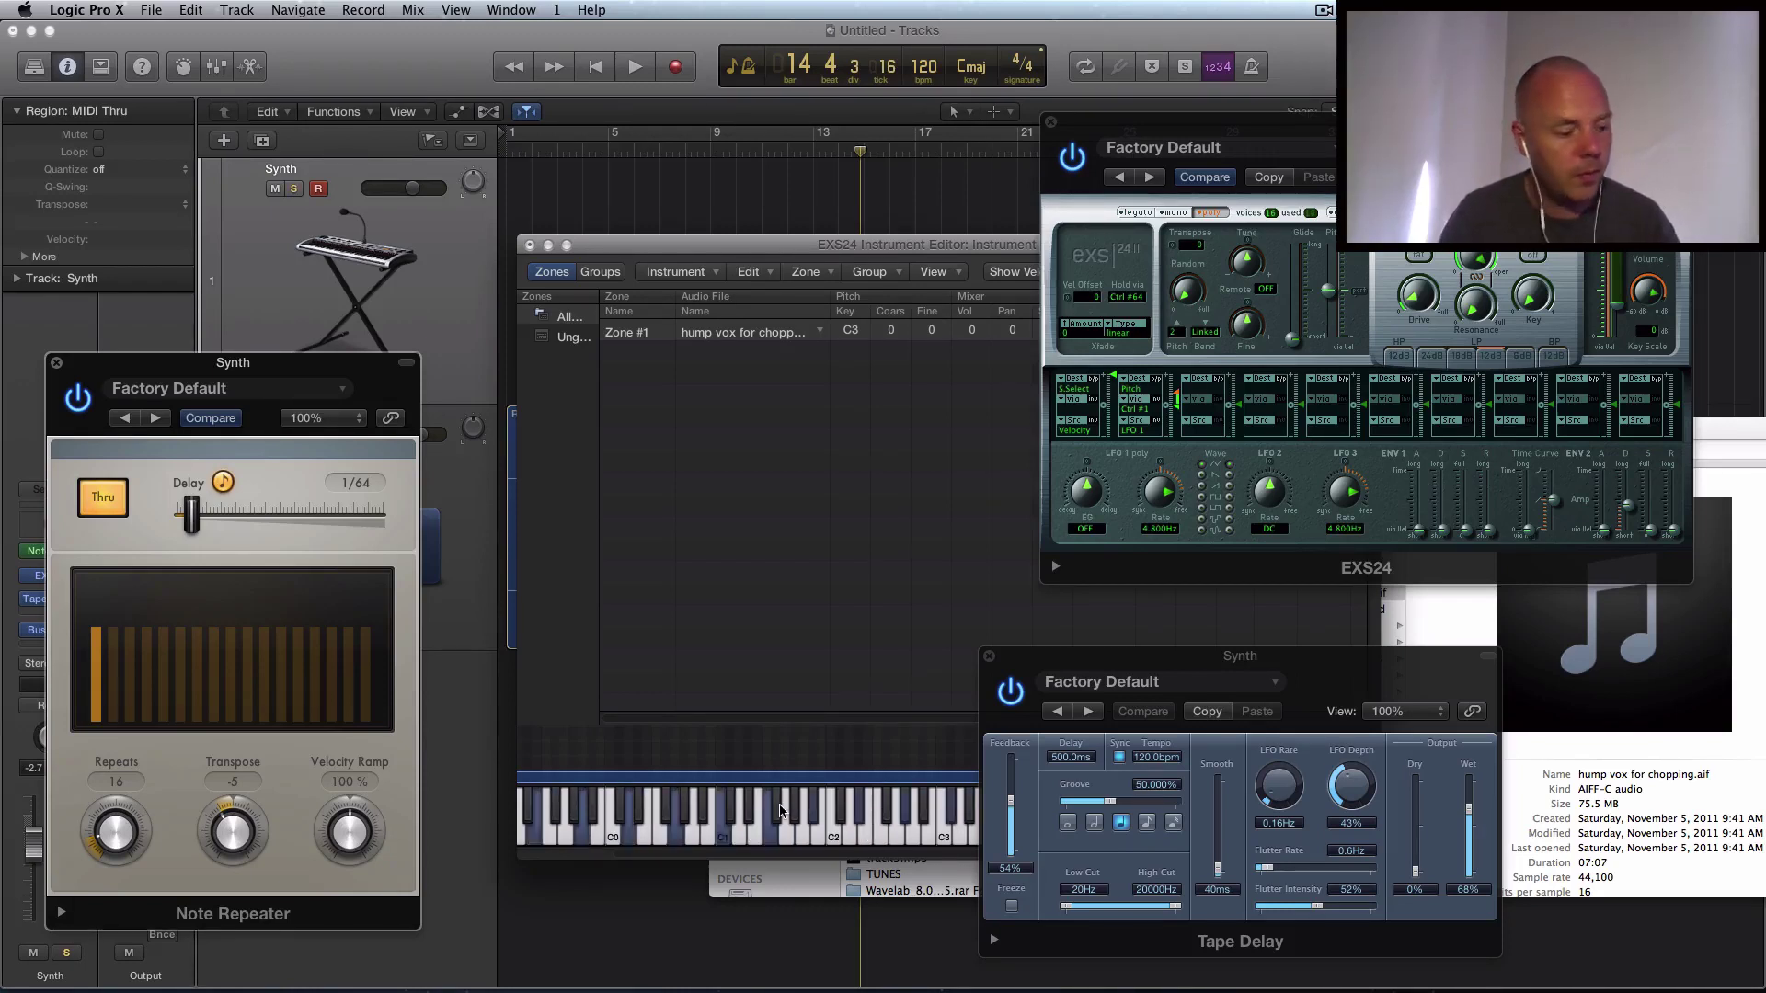
key(s)
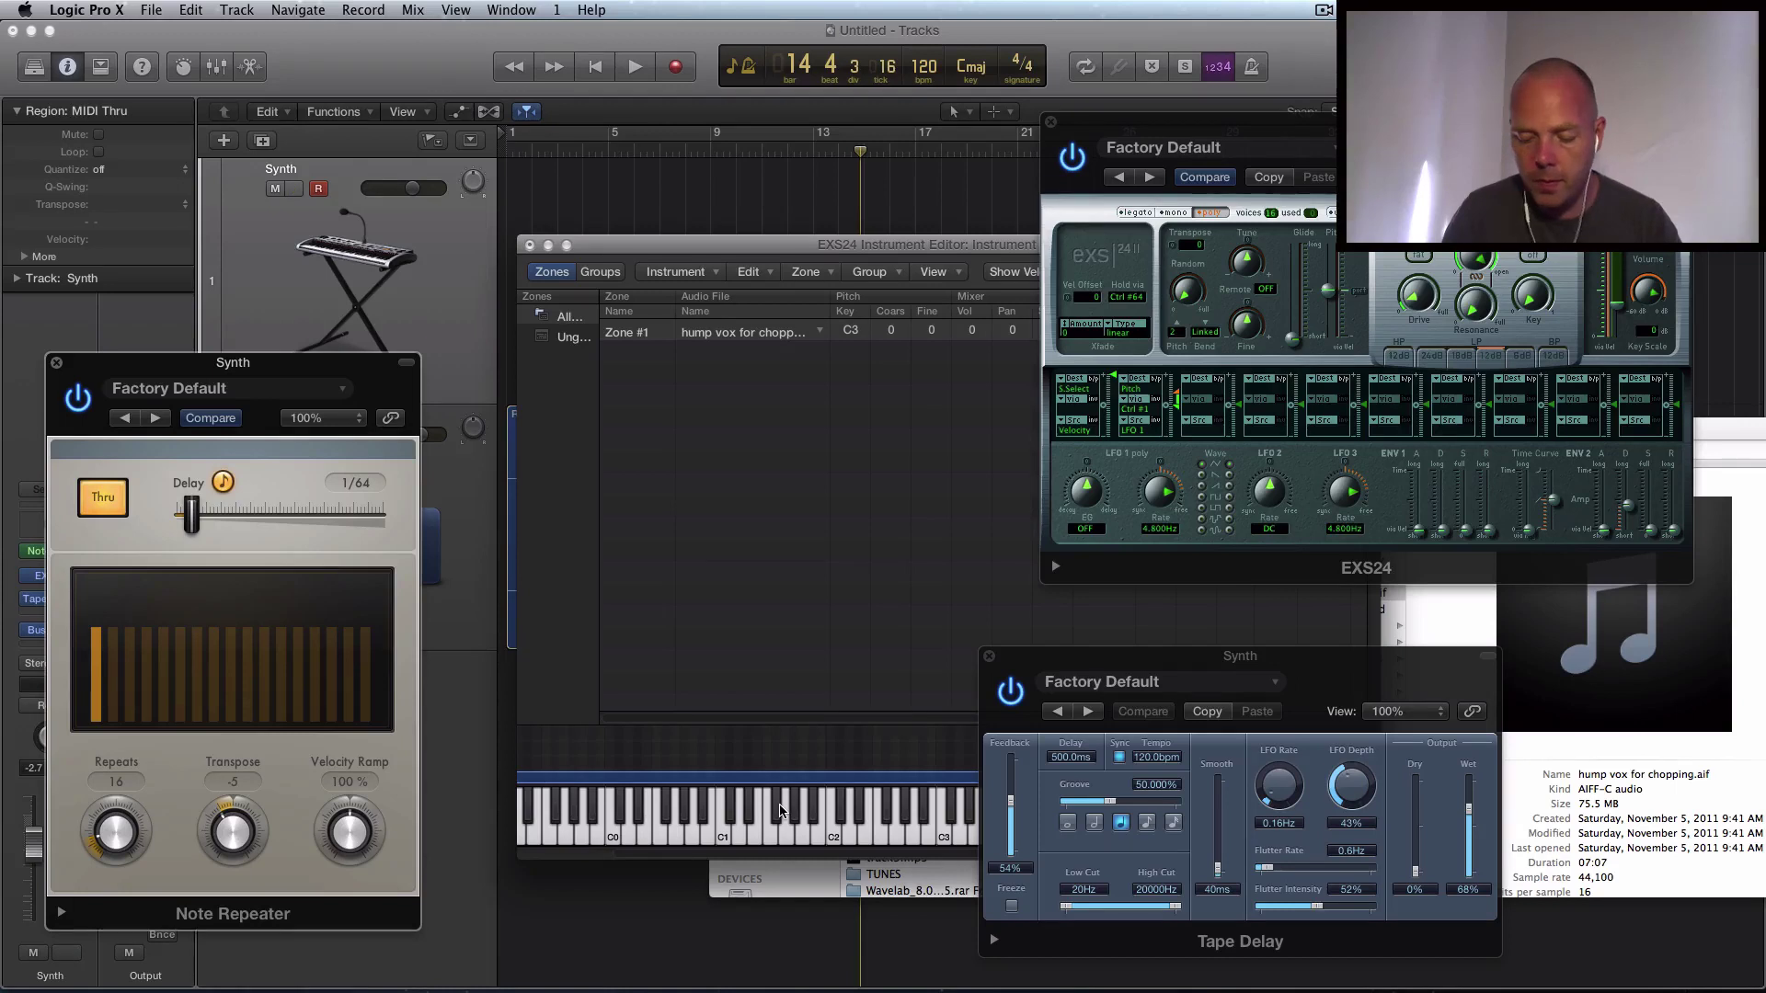
key(s)
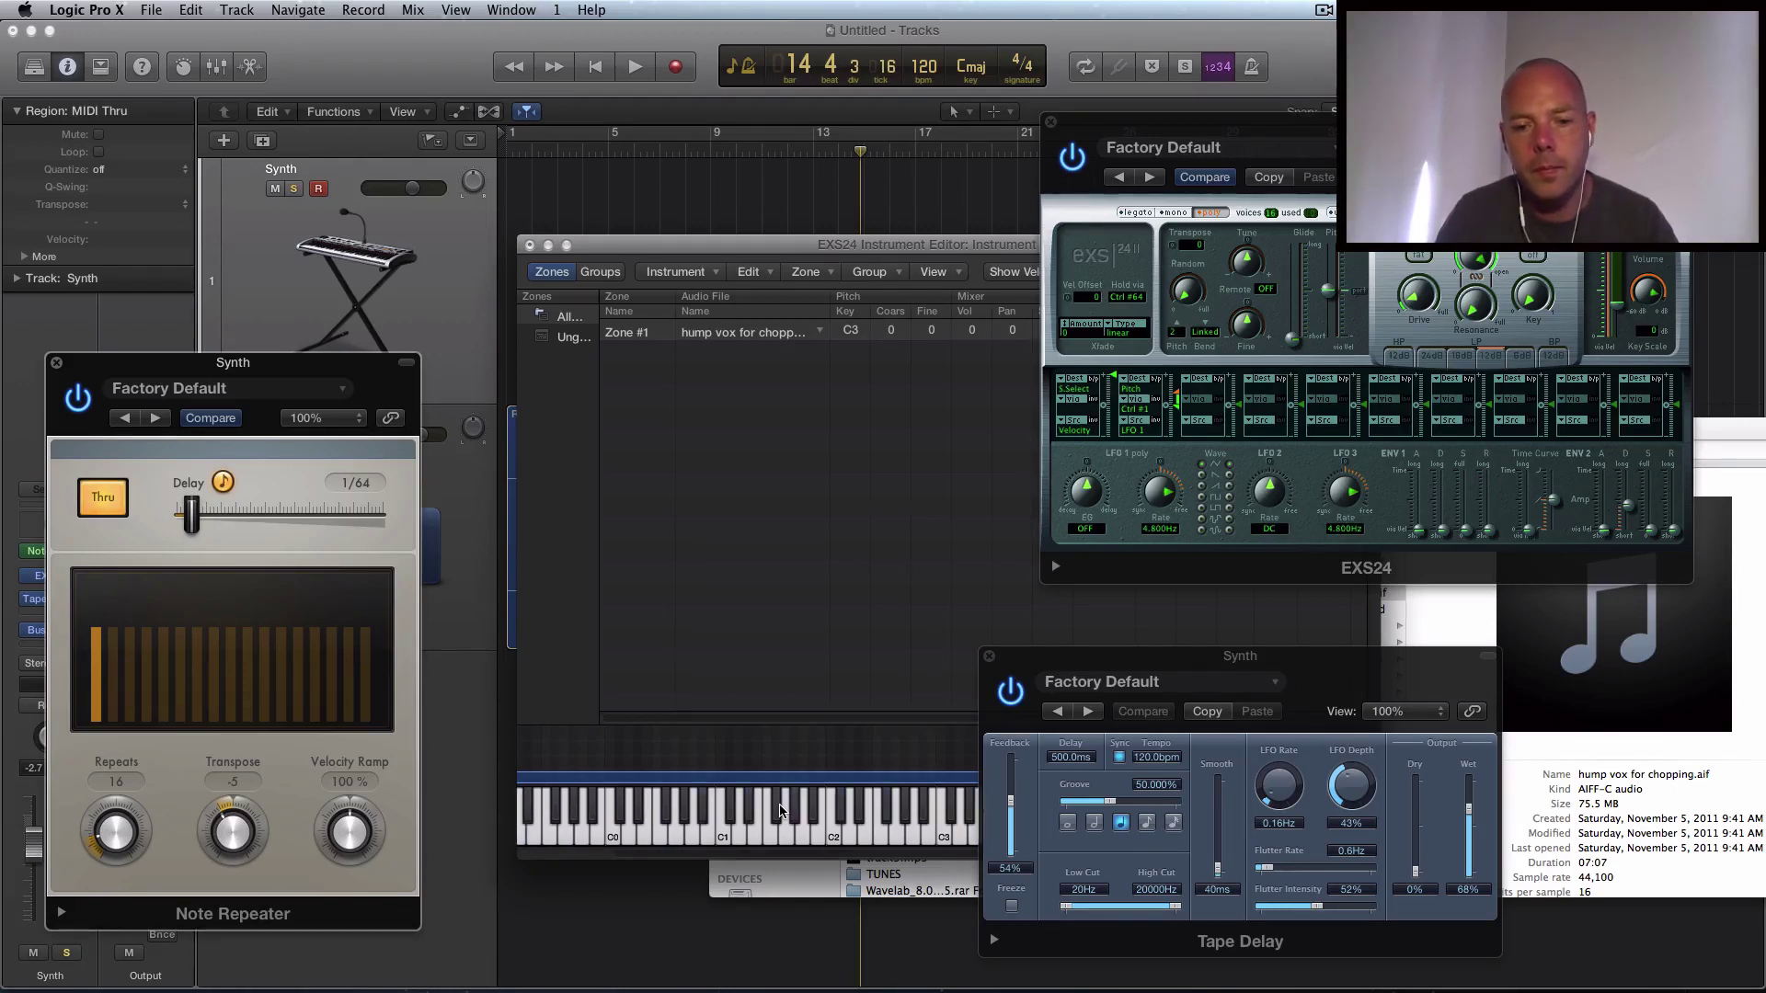
key(s)
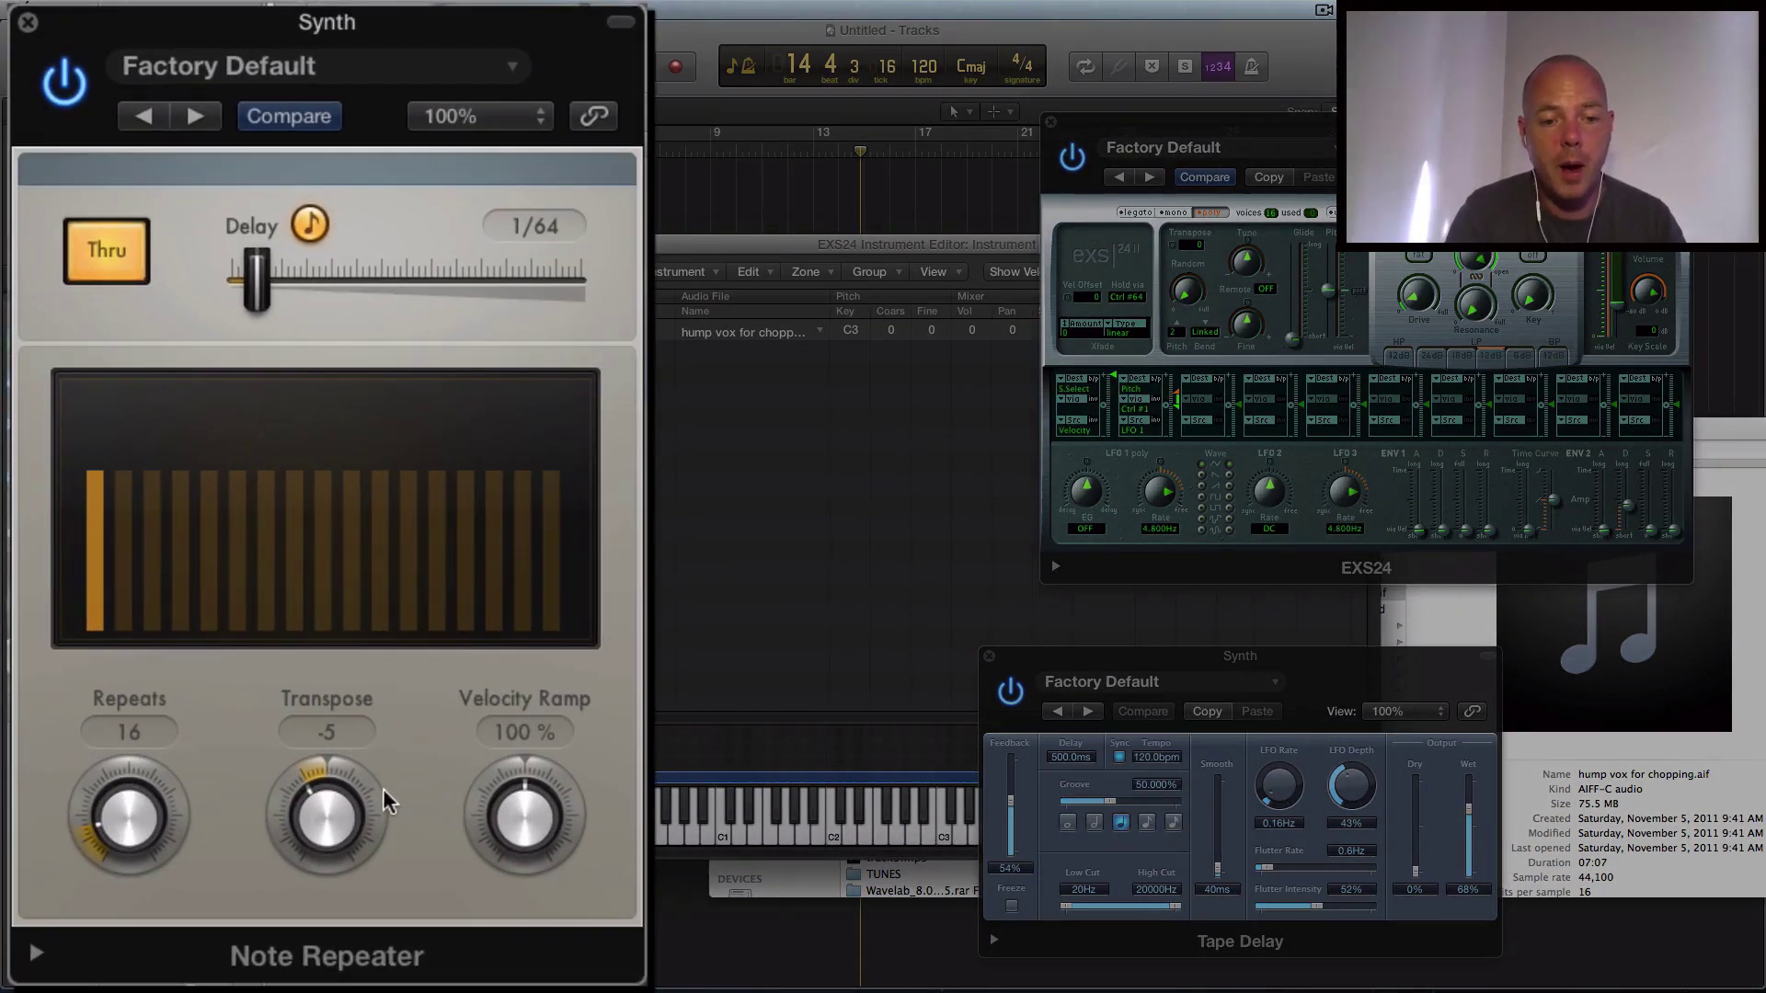
drag(379, 787, 344, 732)
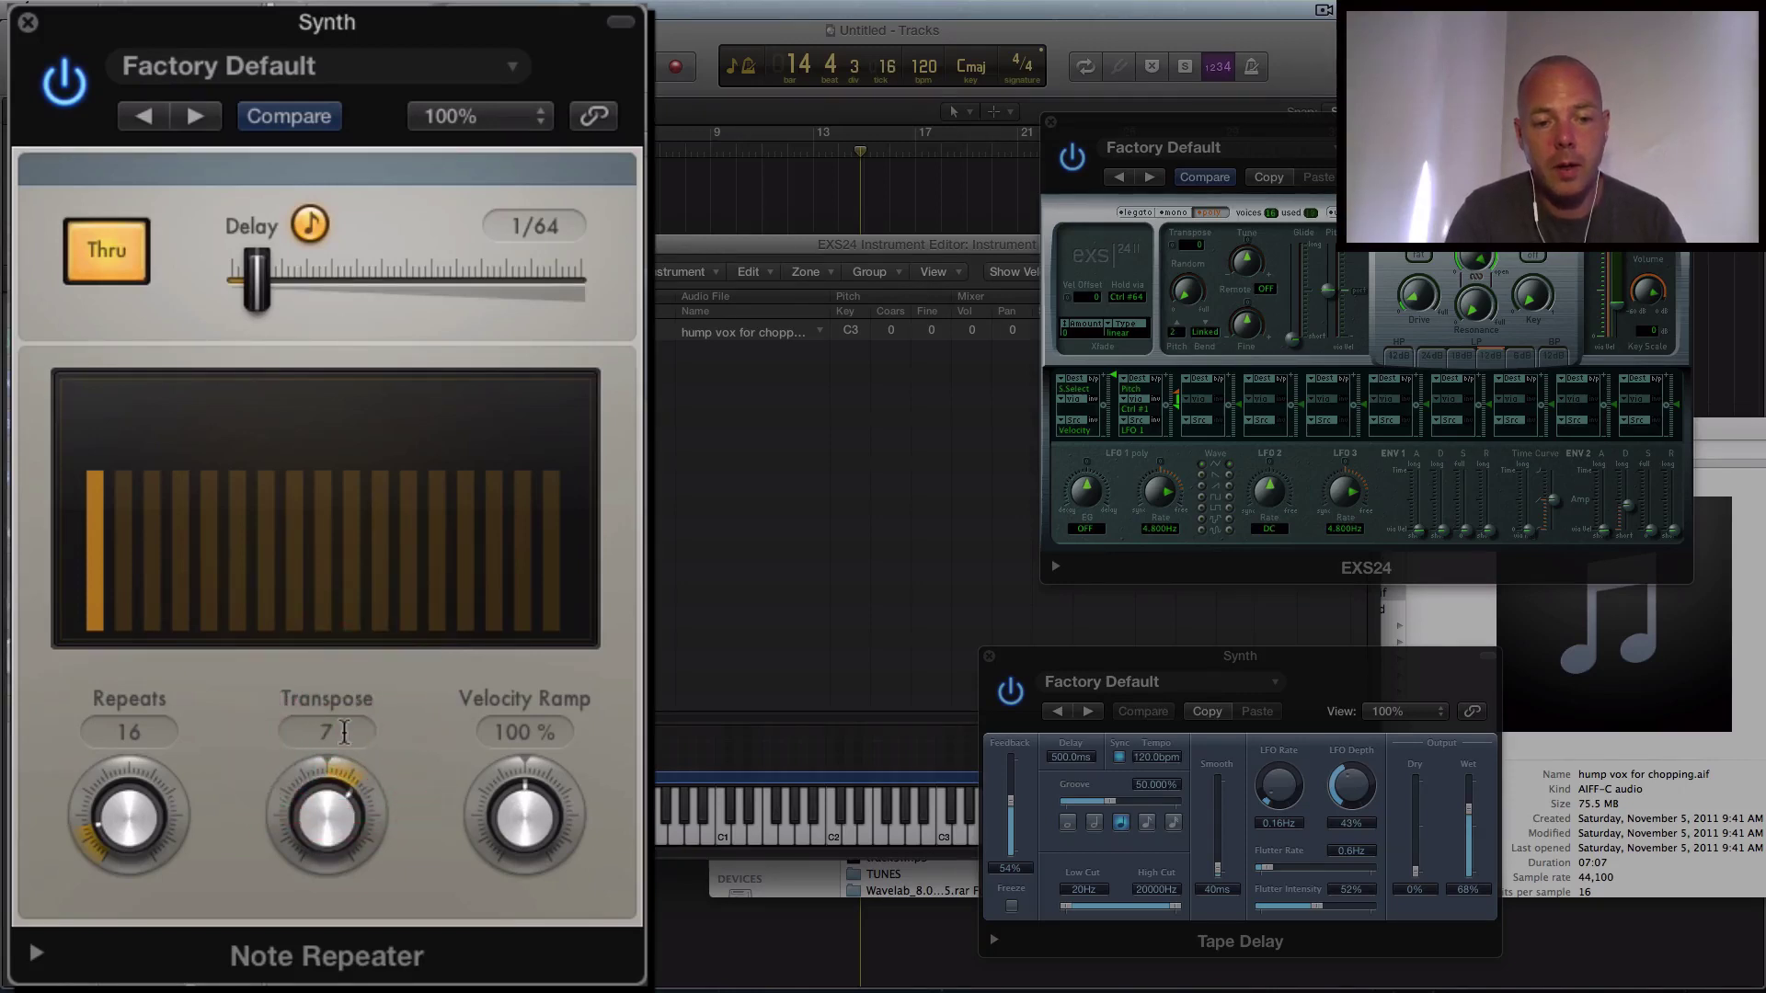
drag(336, 797, 355, 907)
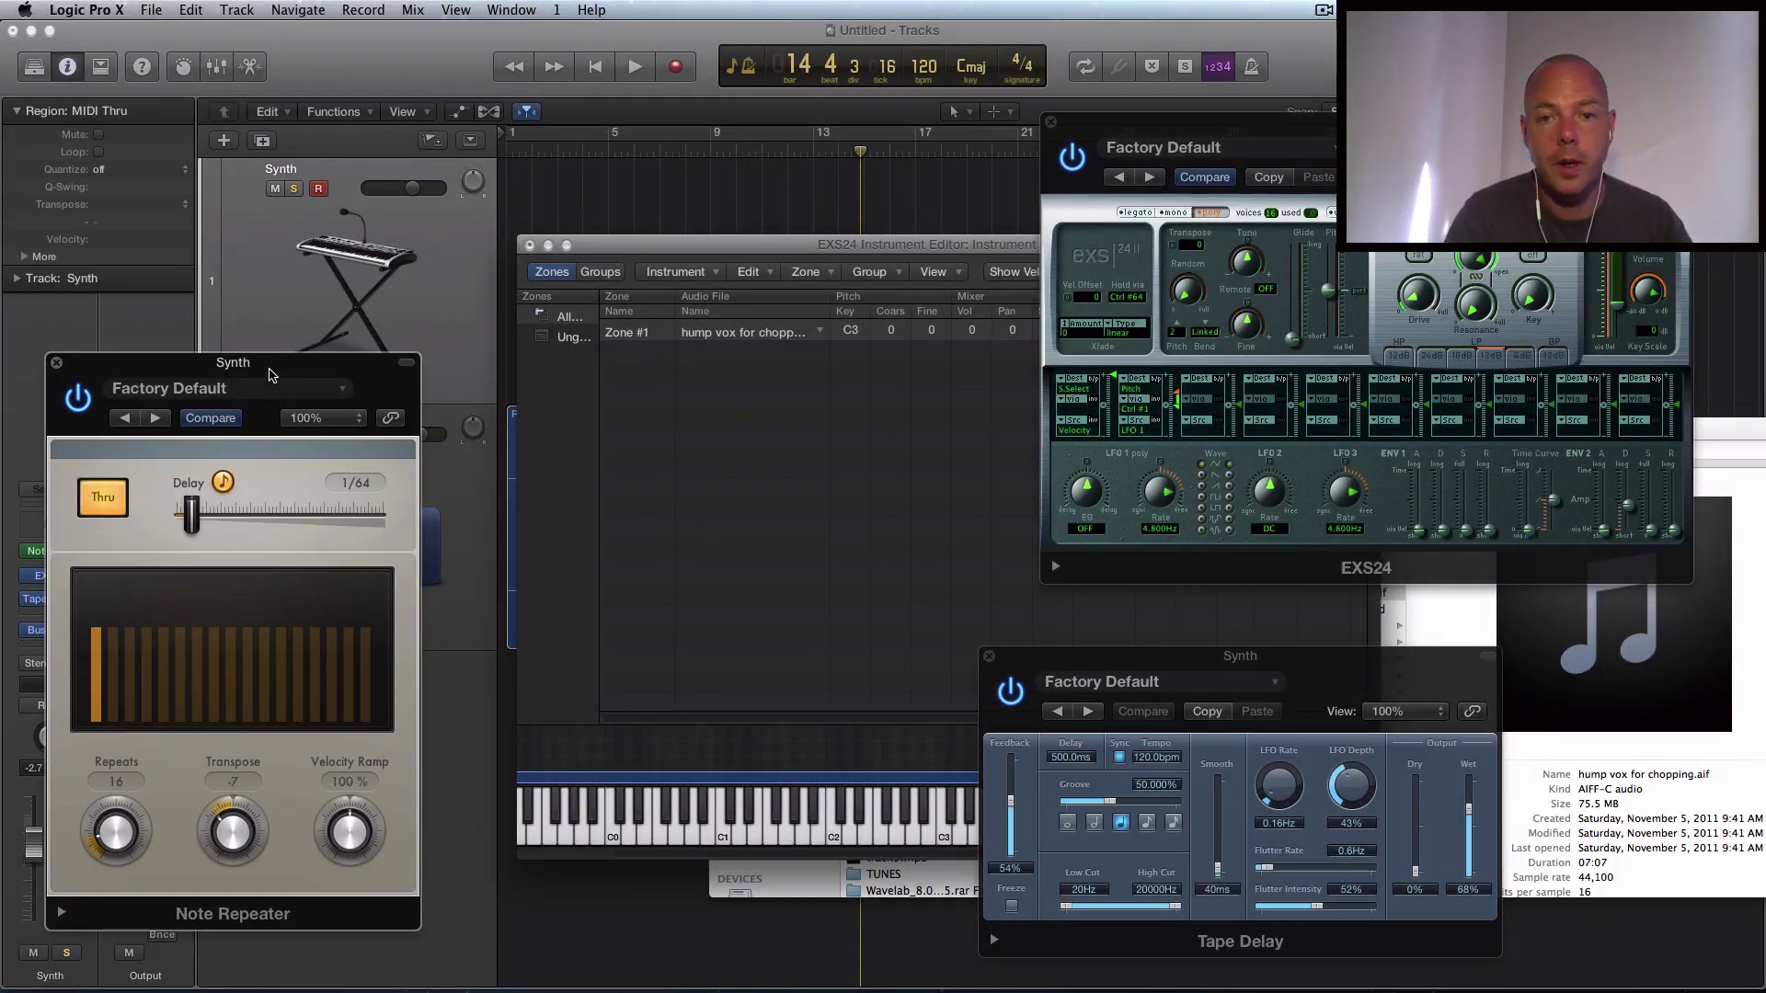
Close the EXS24 editor and save the sampler instrument as sfx.
click(529, 245)
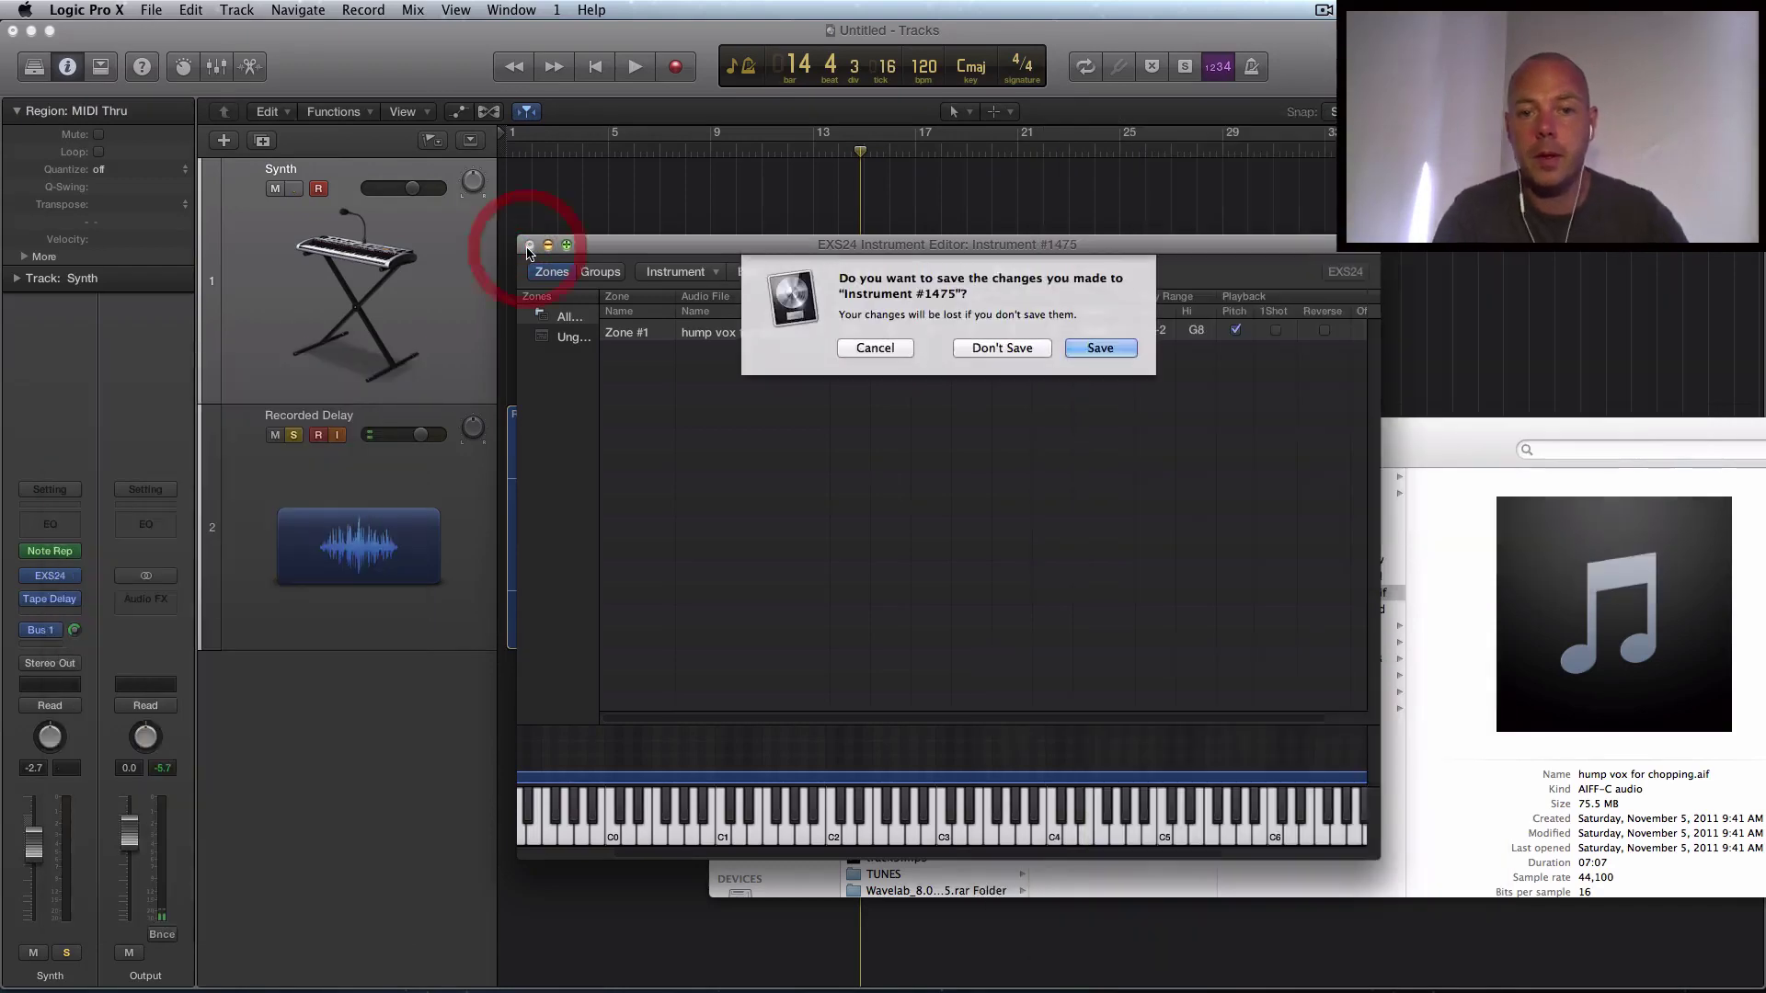
click(1114, 346)
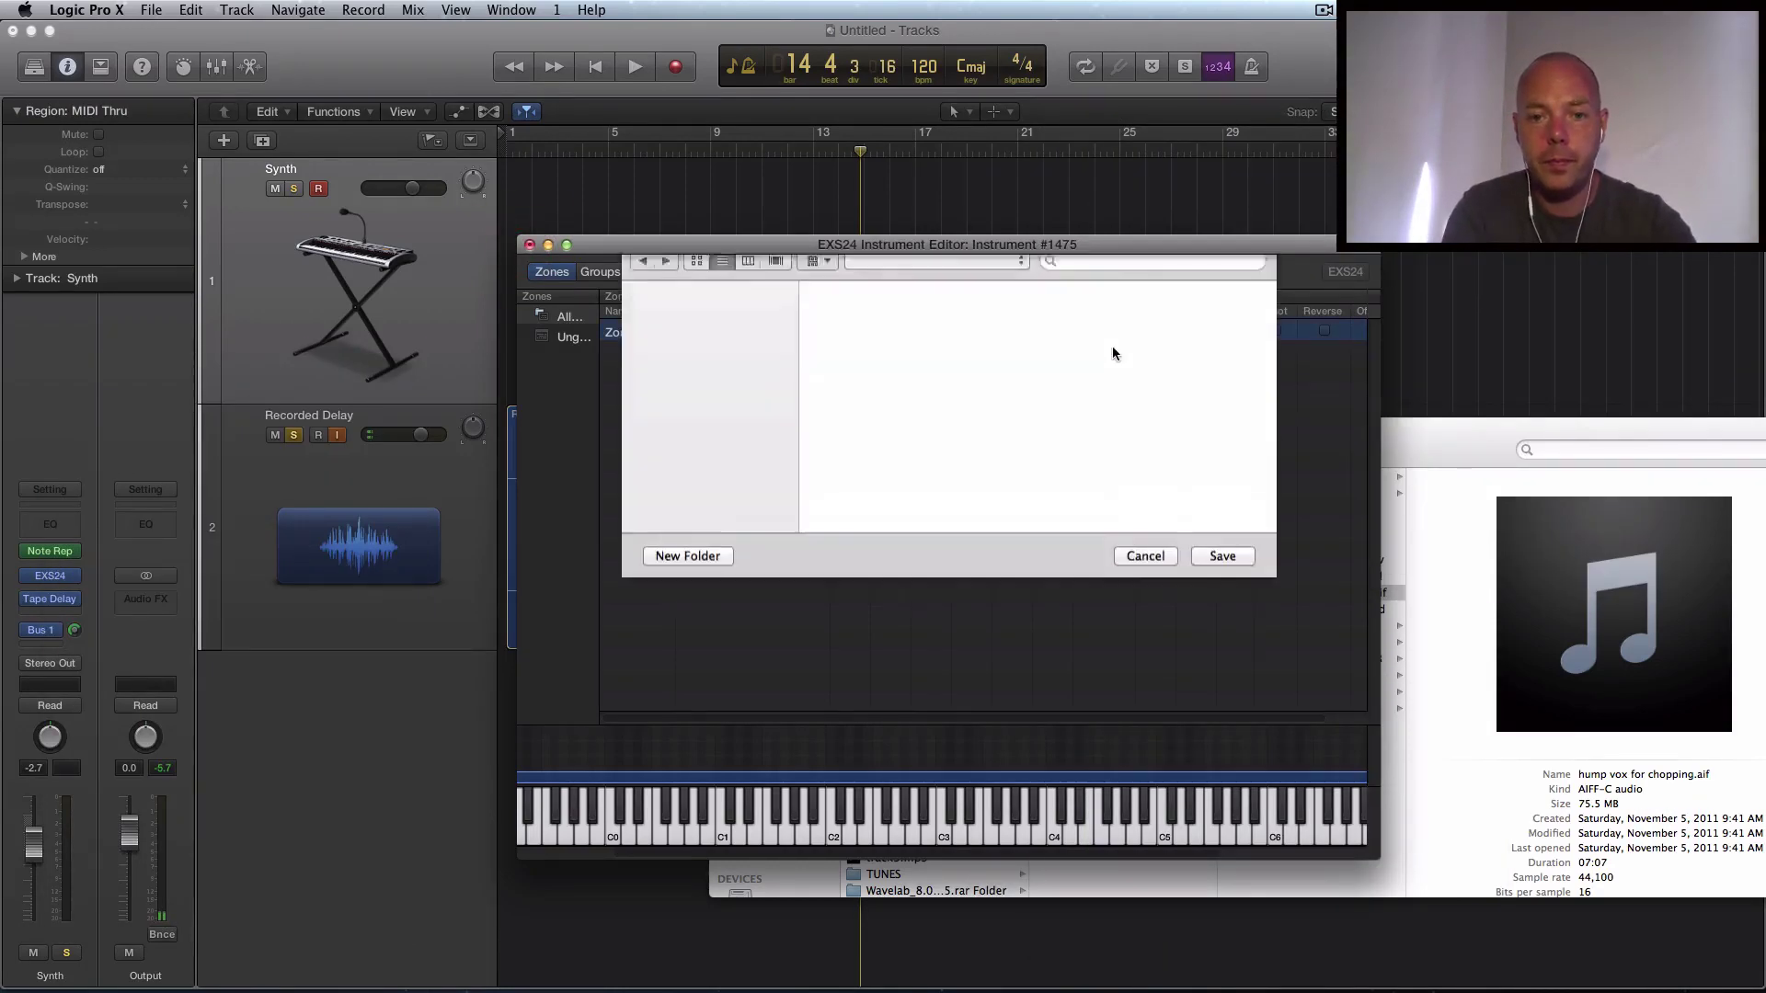
text(sfx)
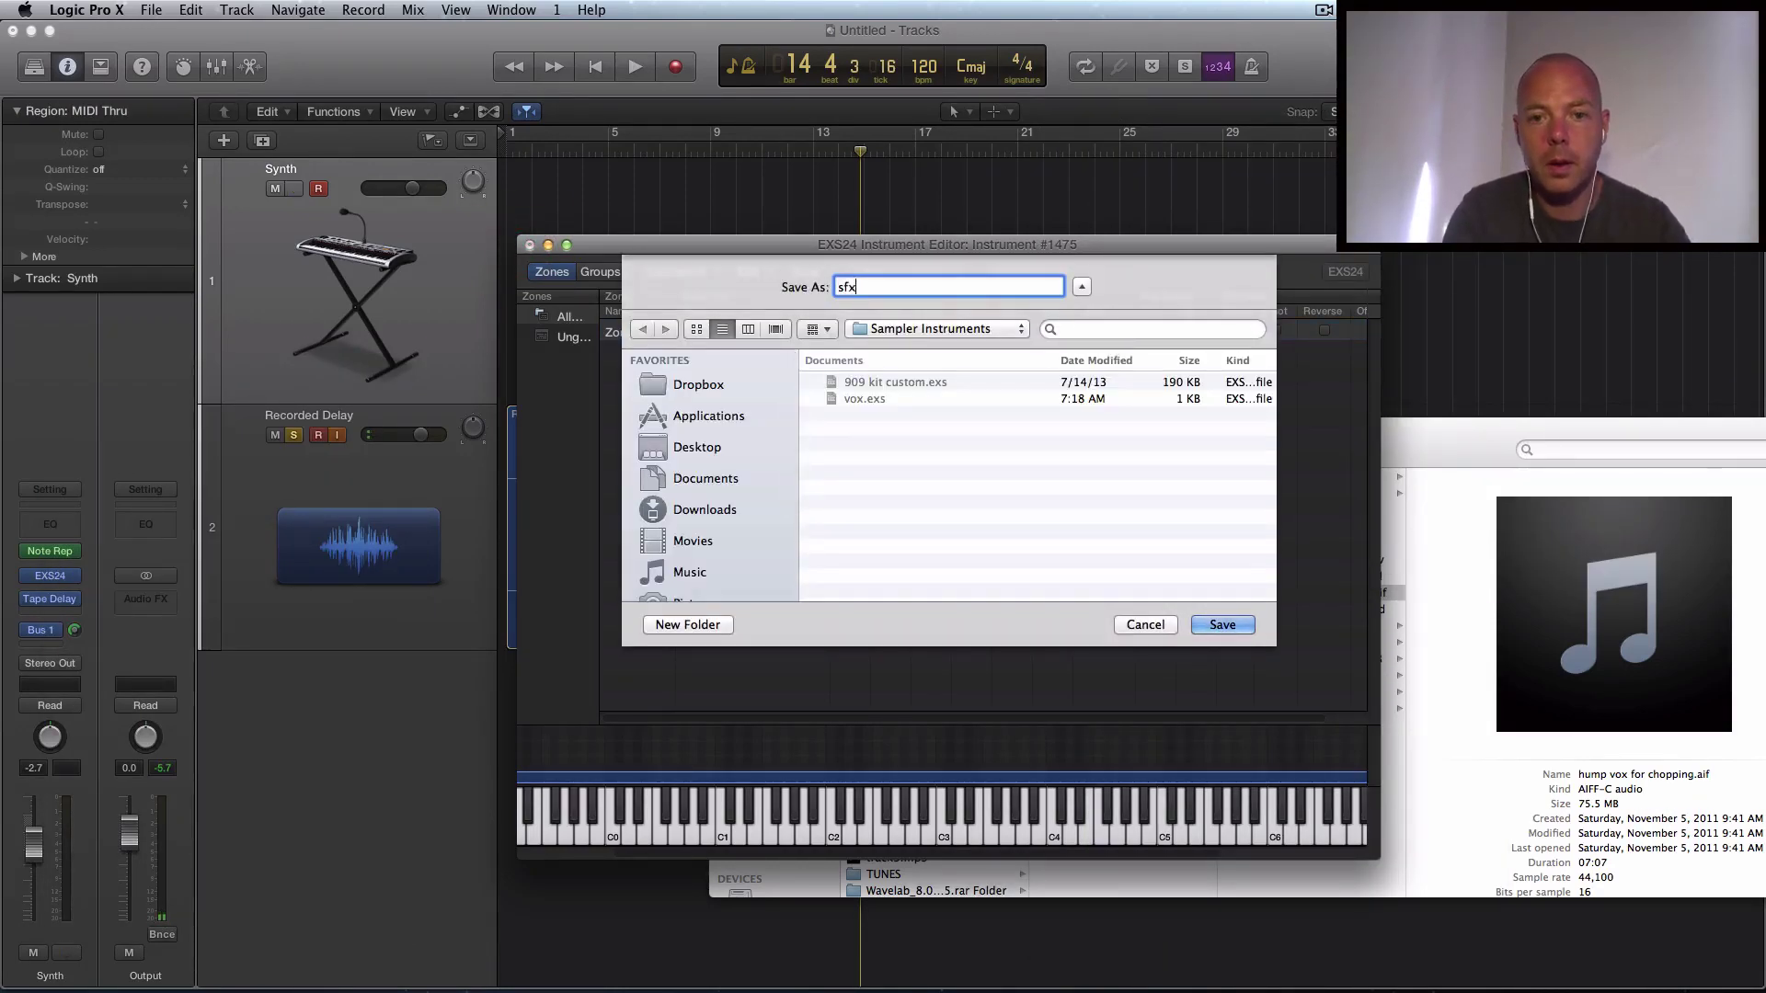
key(Return)
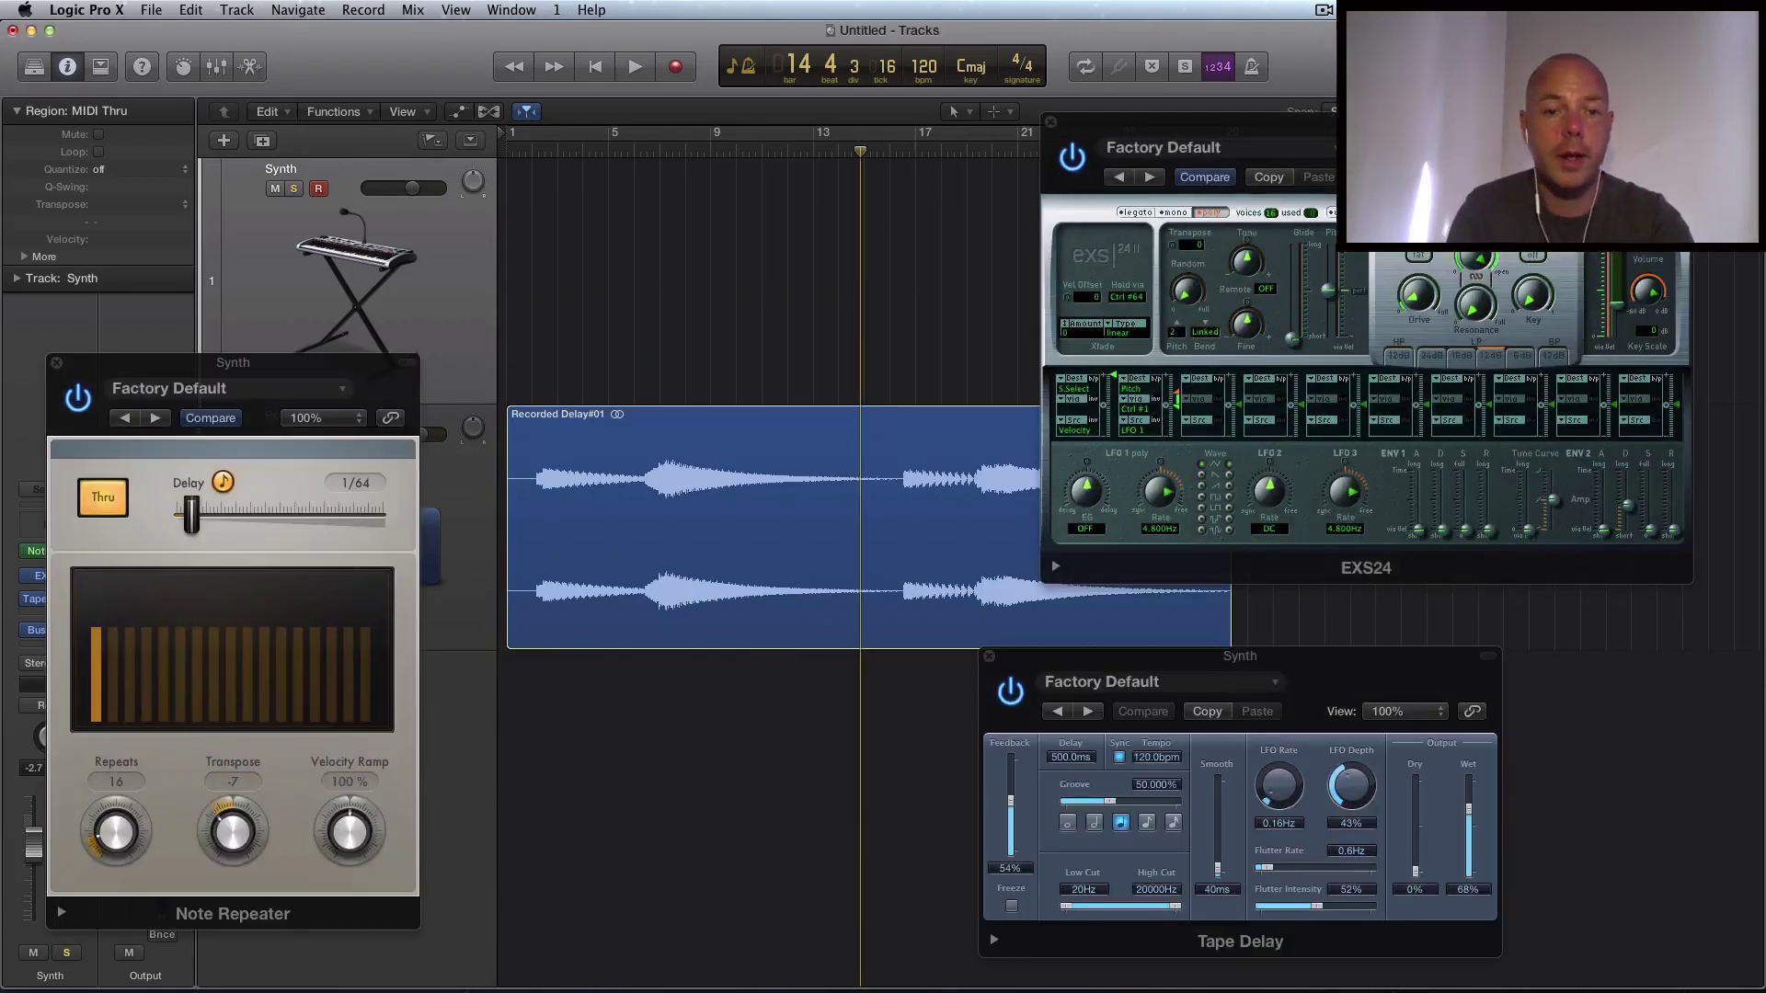
Move the Note Repeater window aside, mute Recorded Delay, and begin adding a track.
click(823, 507)
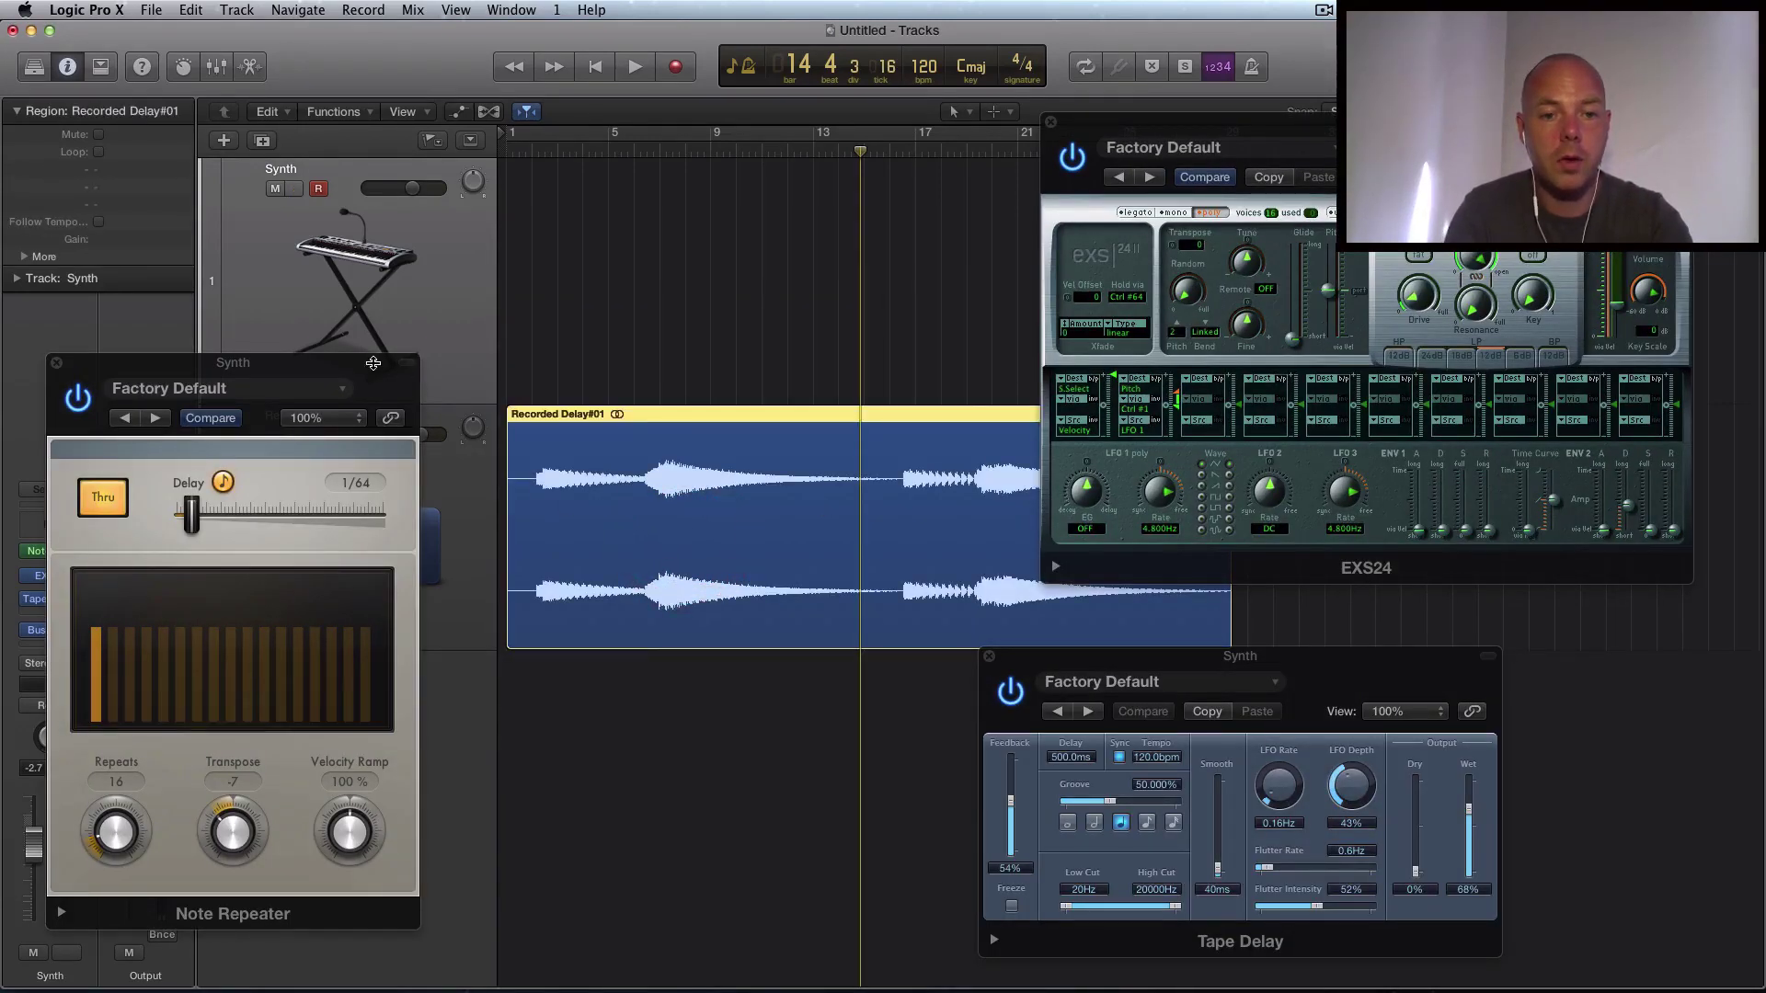
drag(386, 366, 1051, 689)
click(800, 550)
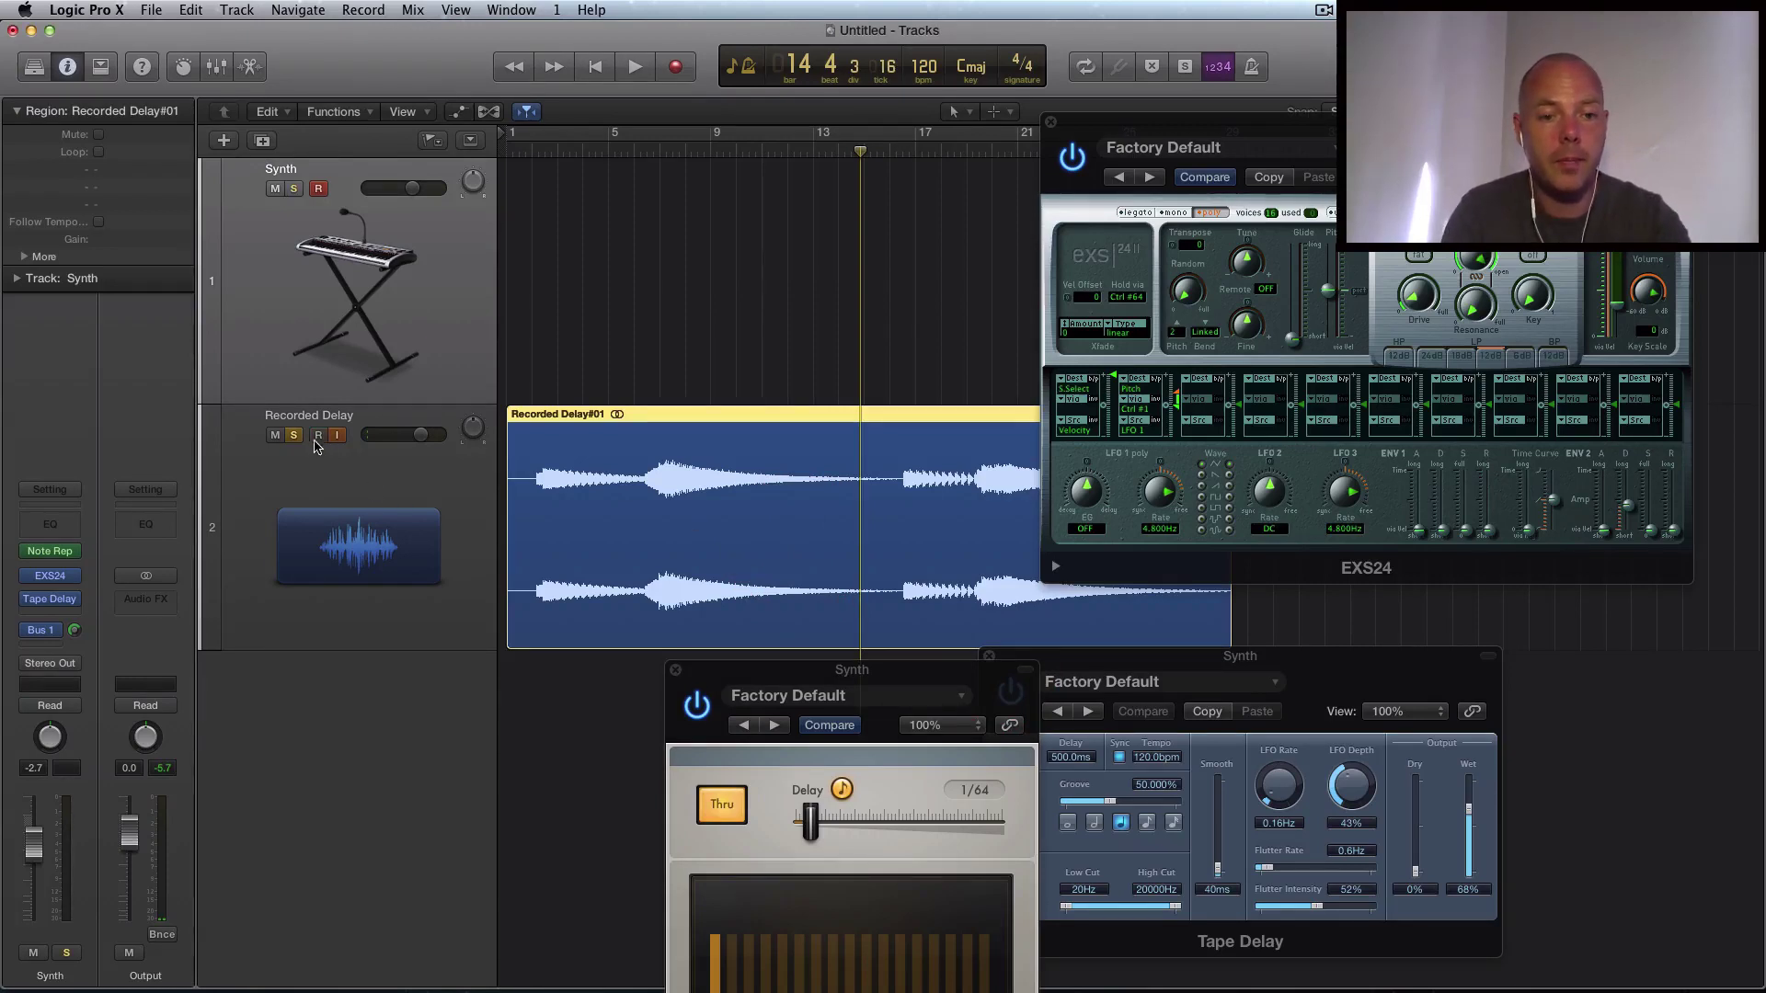
click(274, 435)
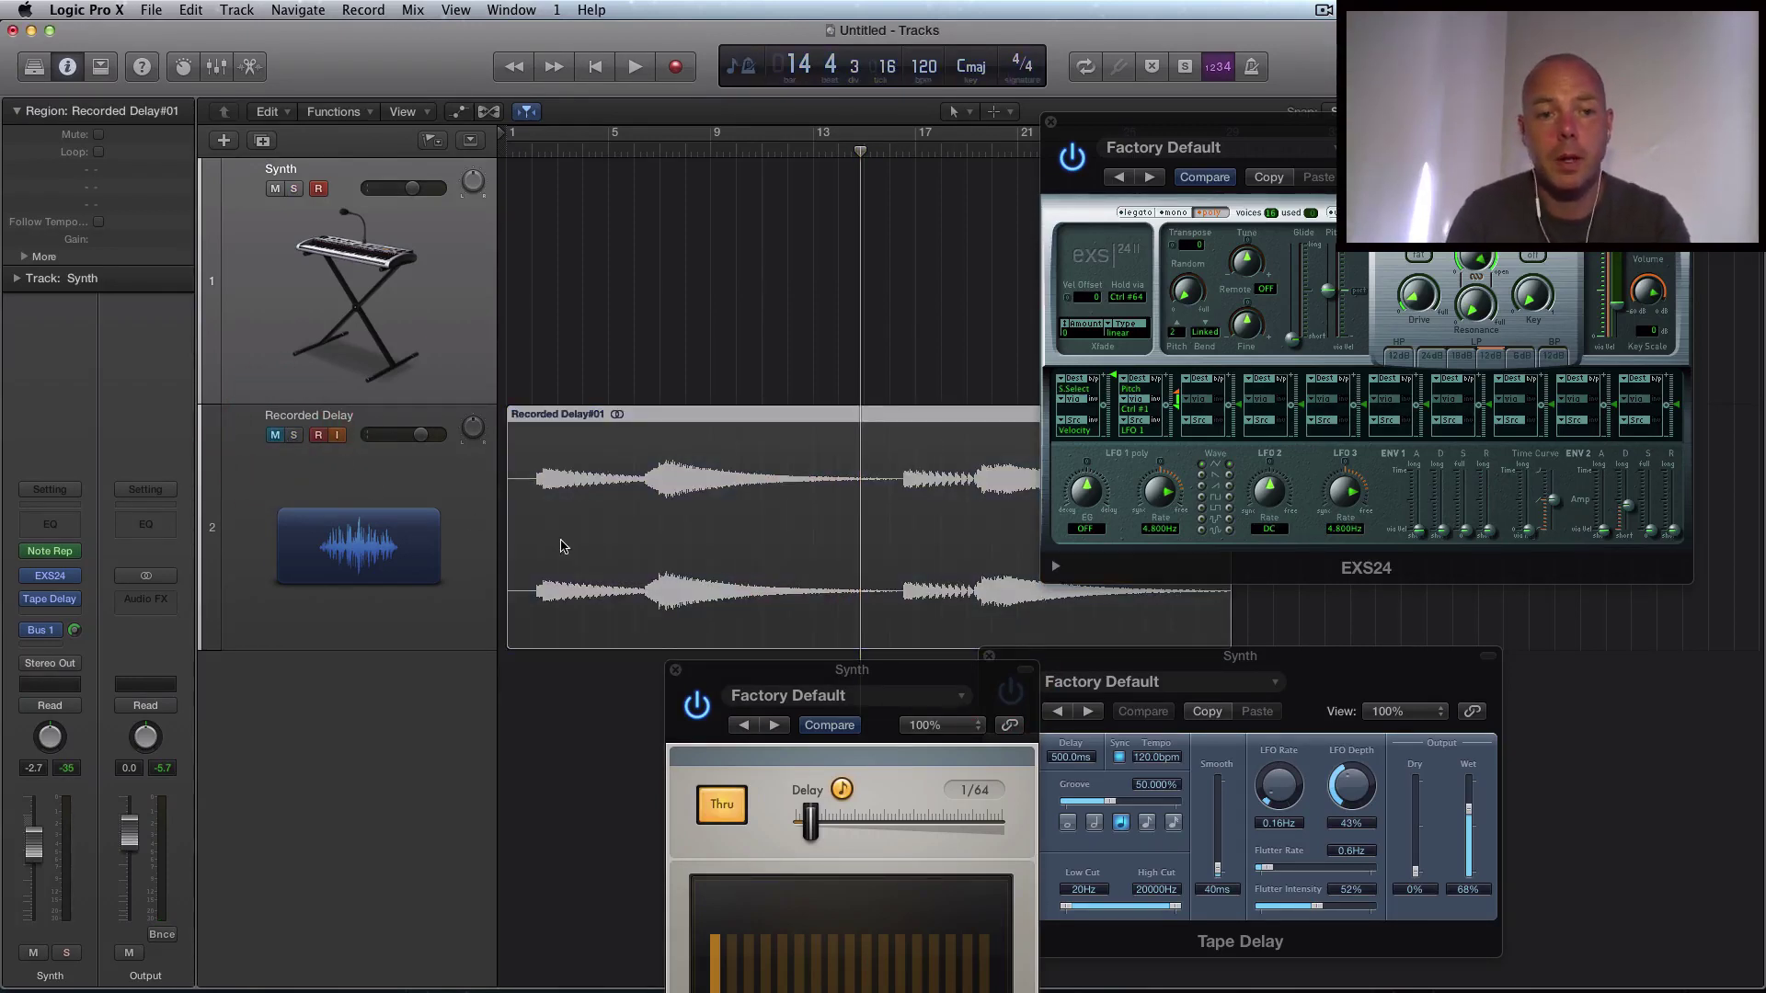
click(224, 140)
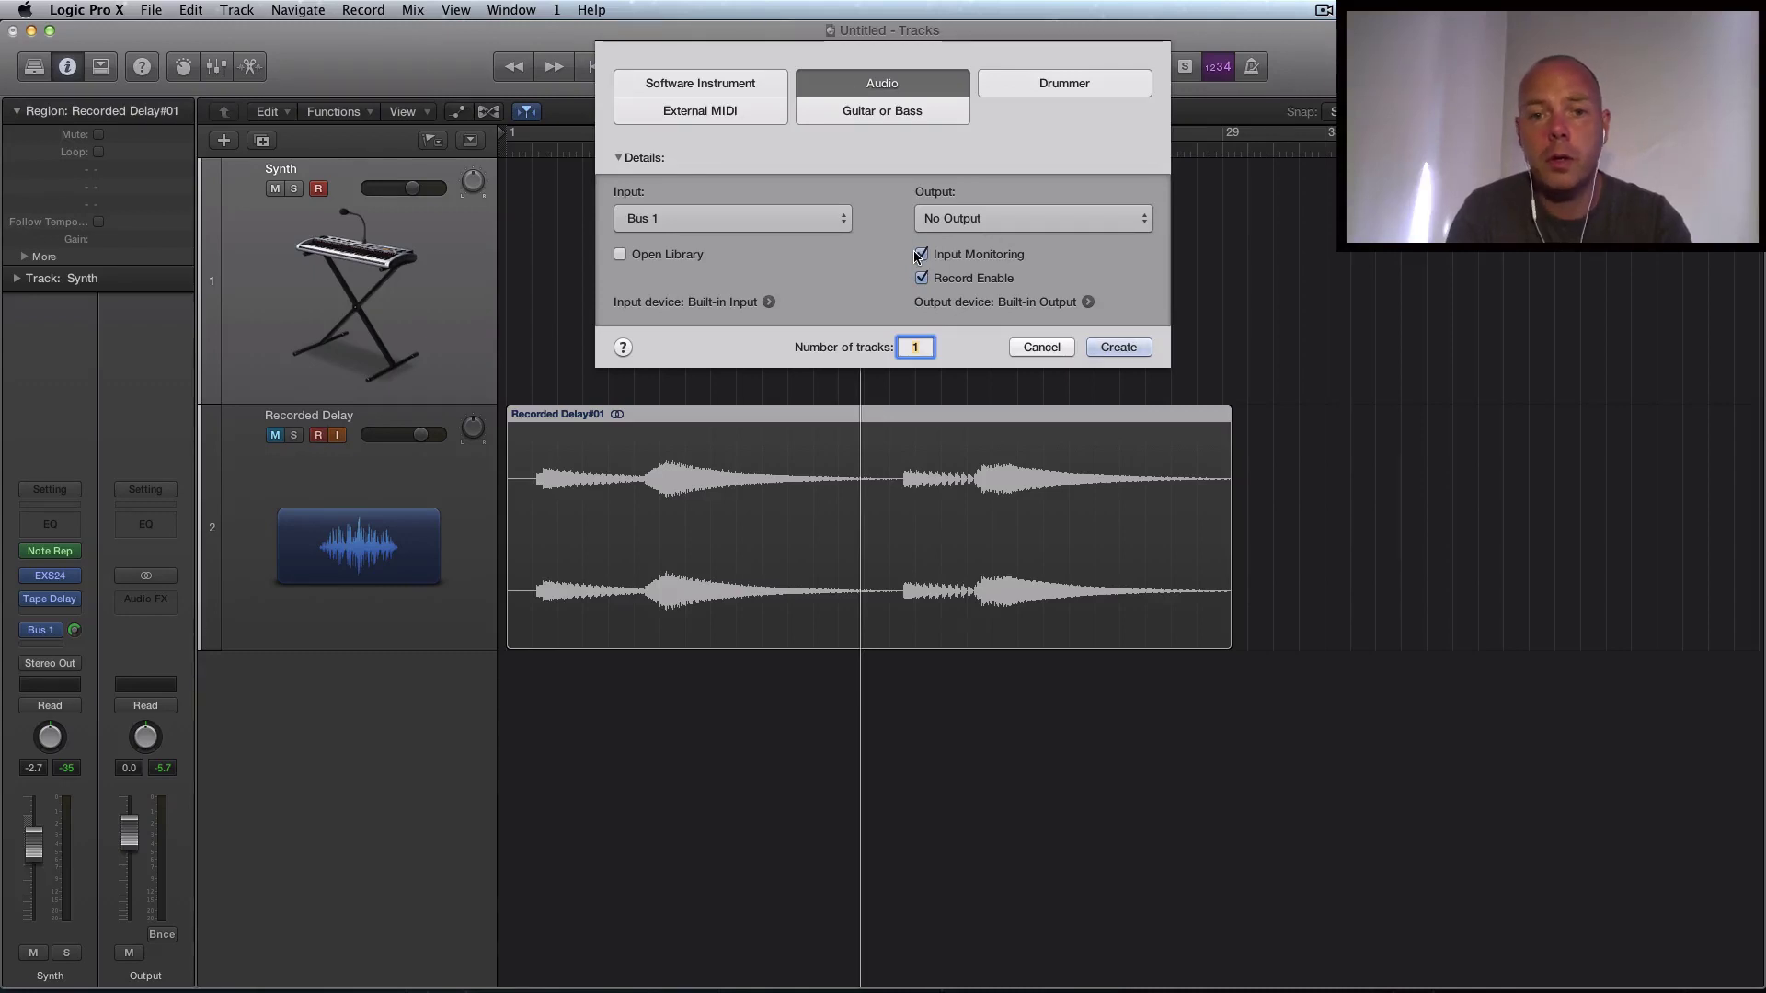
Create the Audio 2 track with input Bus 1 and select it.
click(1130, 347)
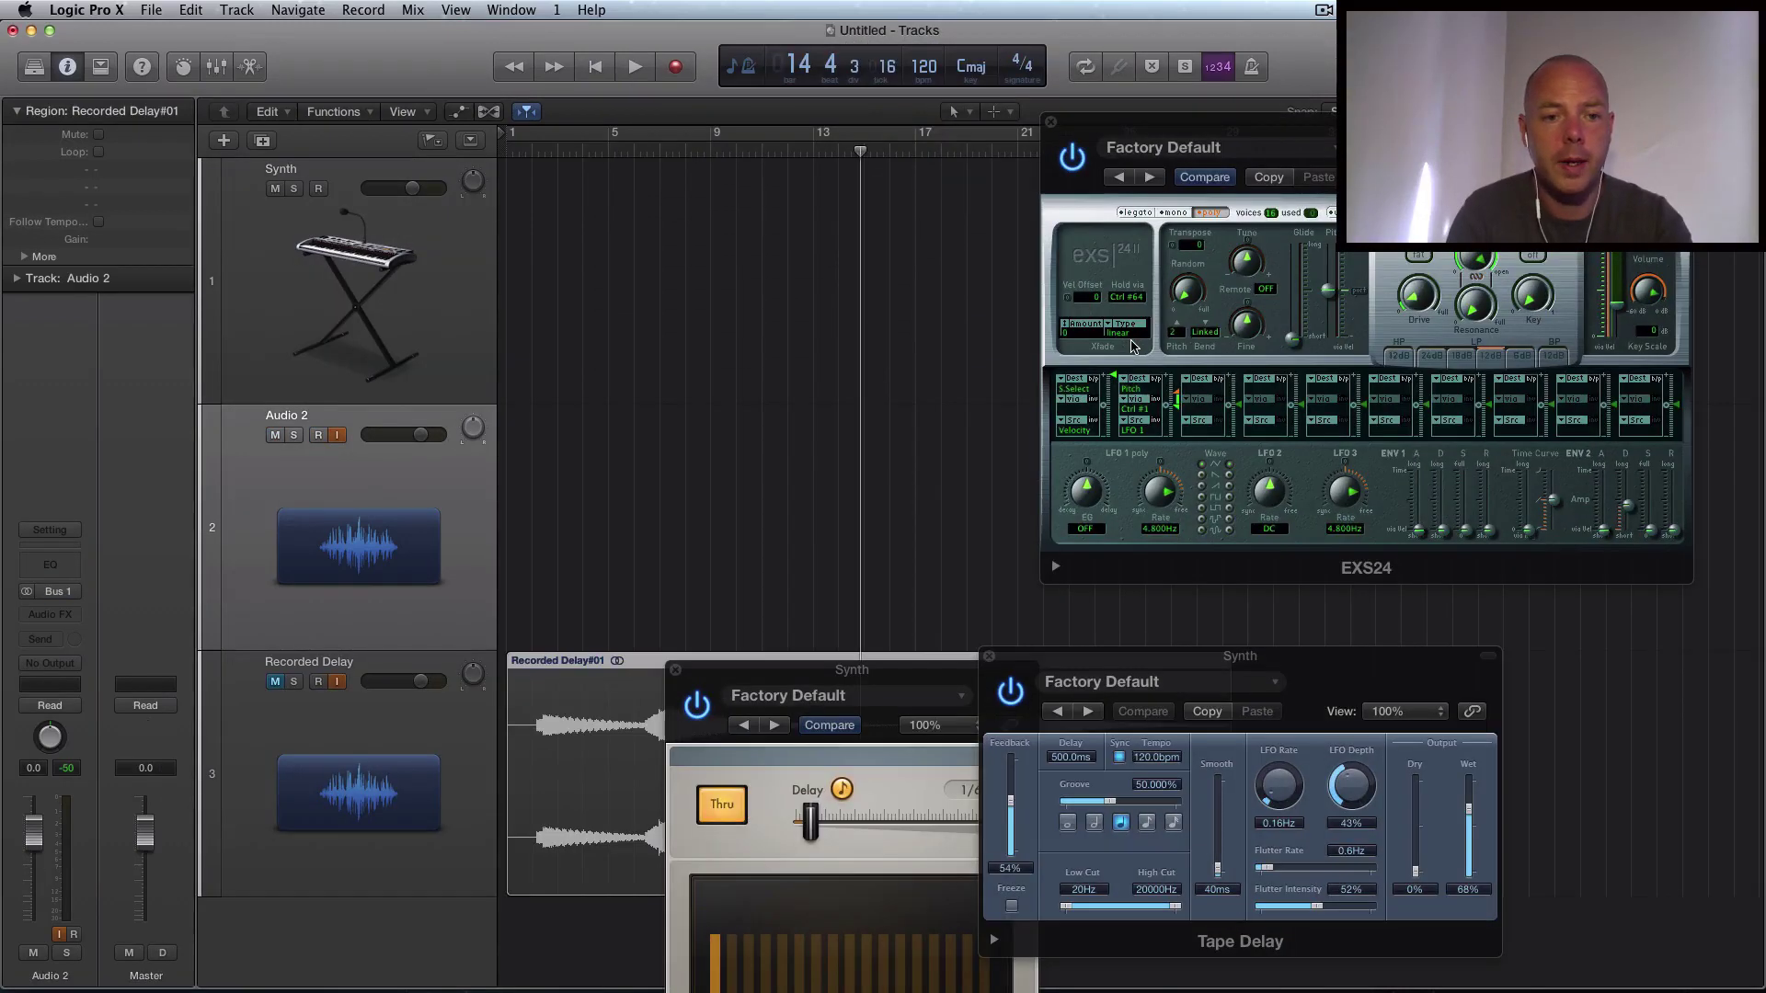
click(439, 300)
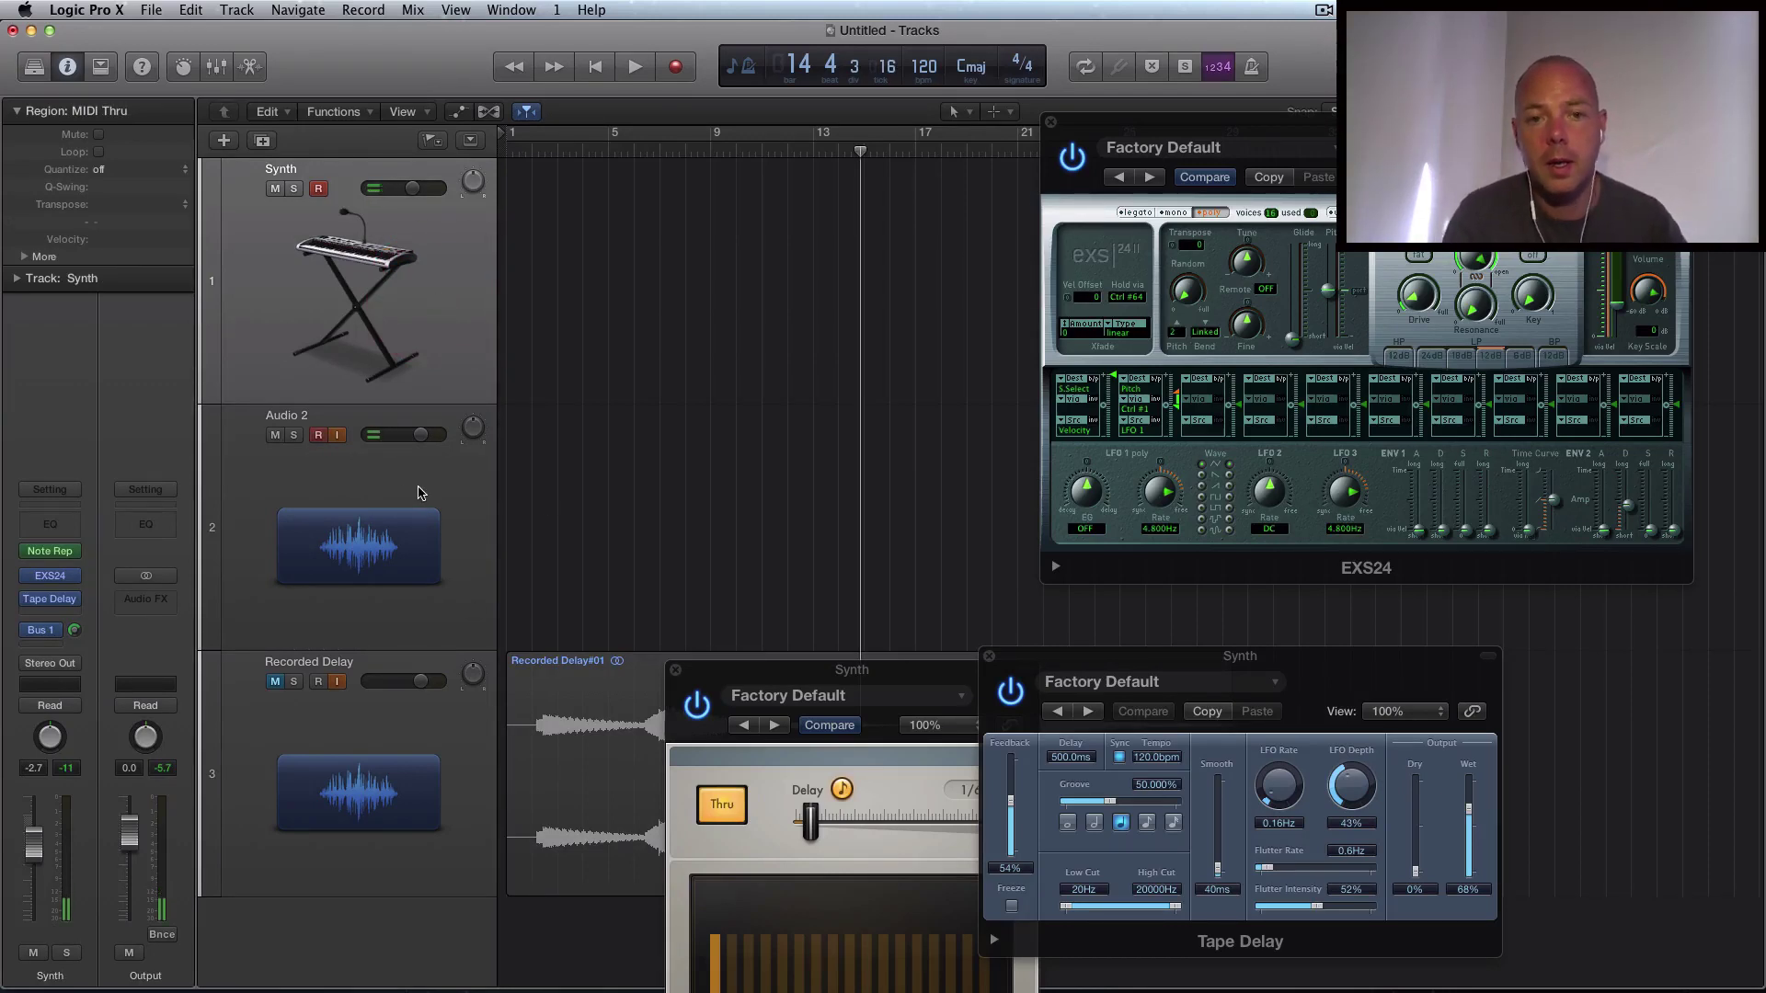
click(418, 494)
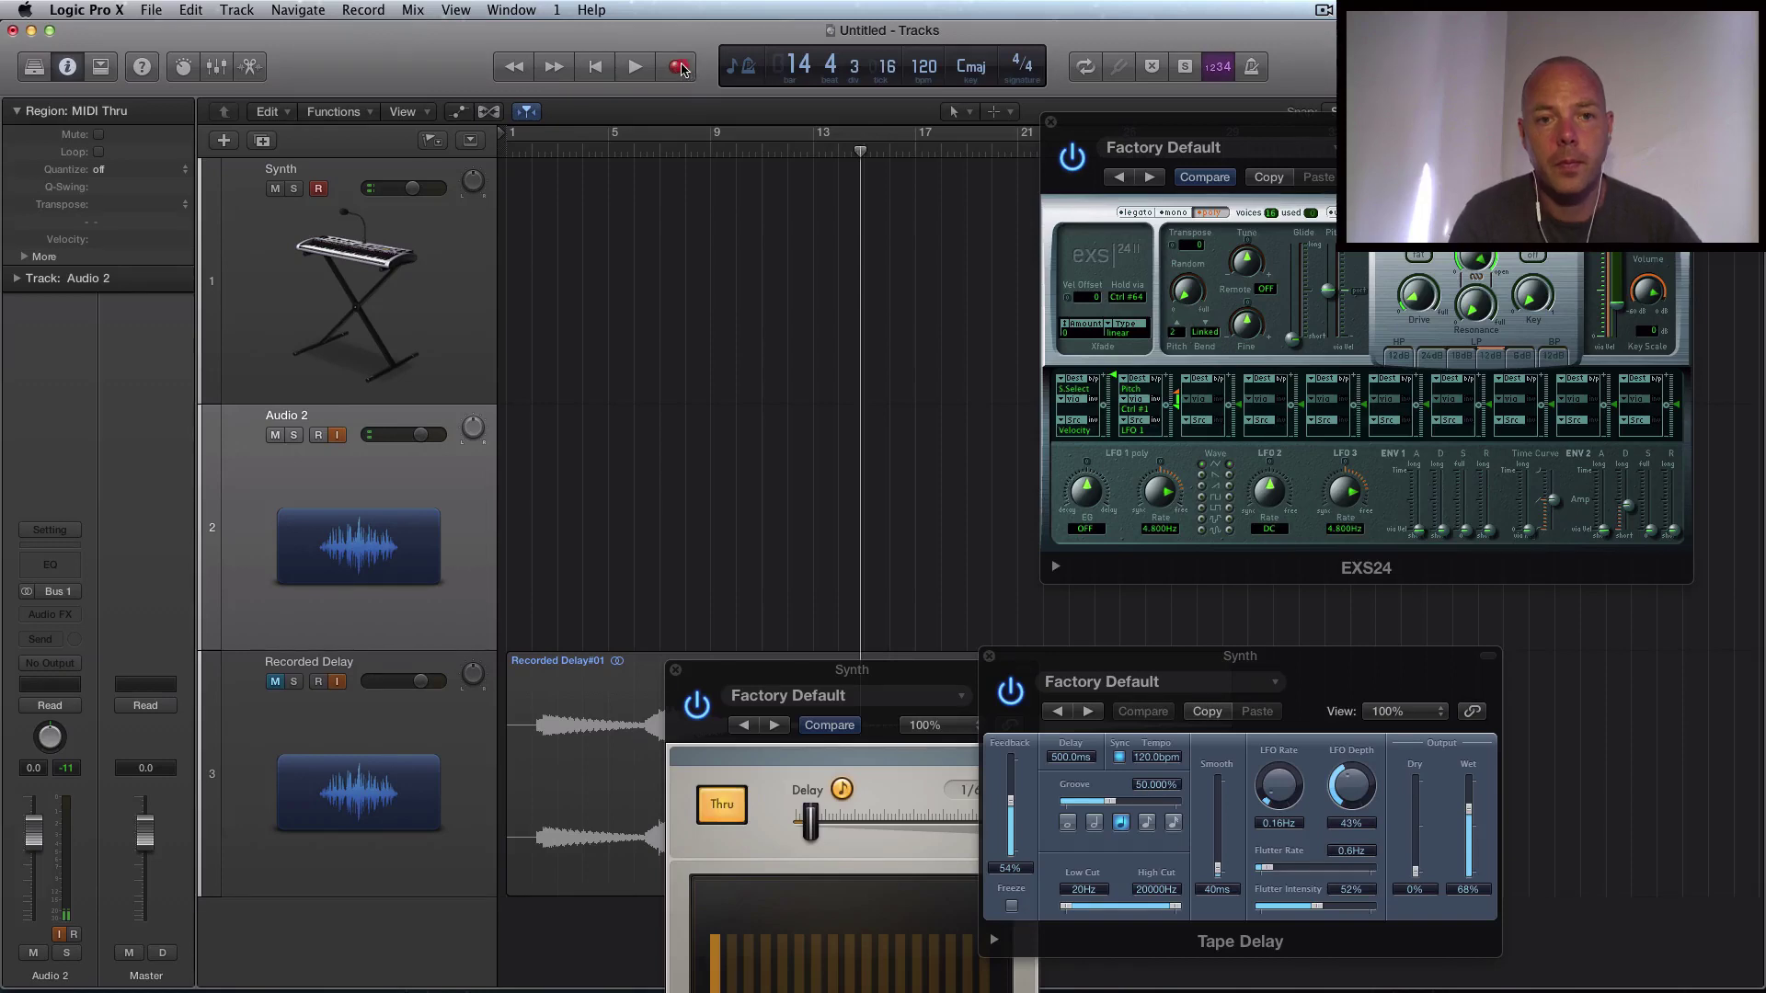
Make a brief test recording, dismiss the disk-space alert, stop and return to bar 1.
click(687, 70)
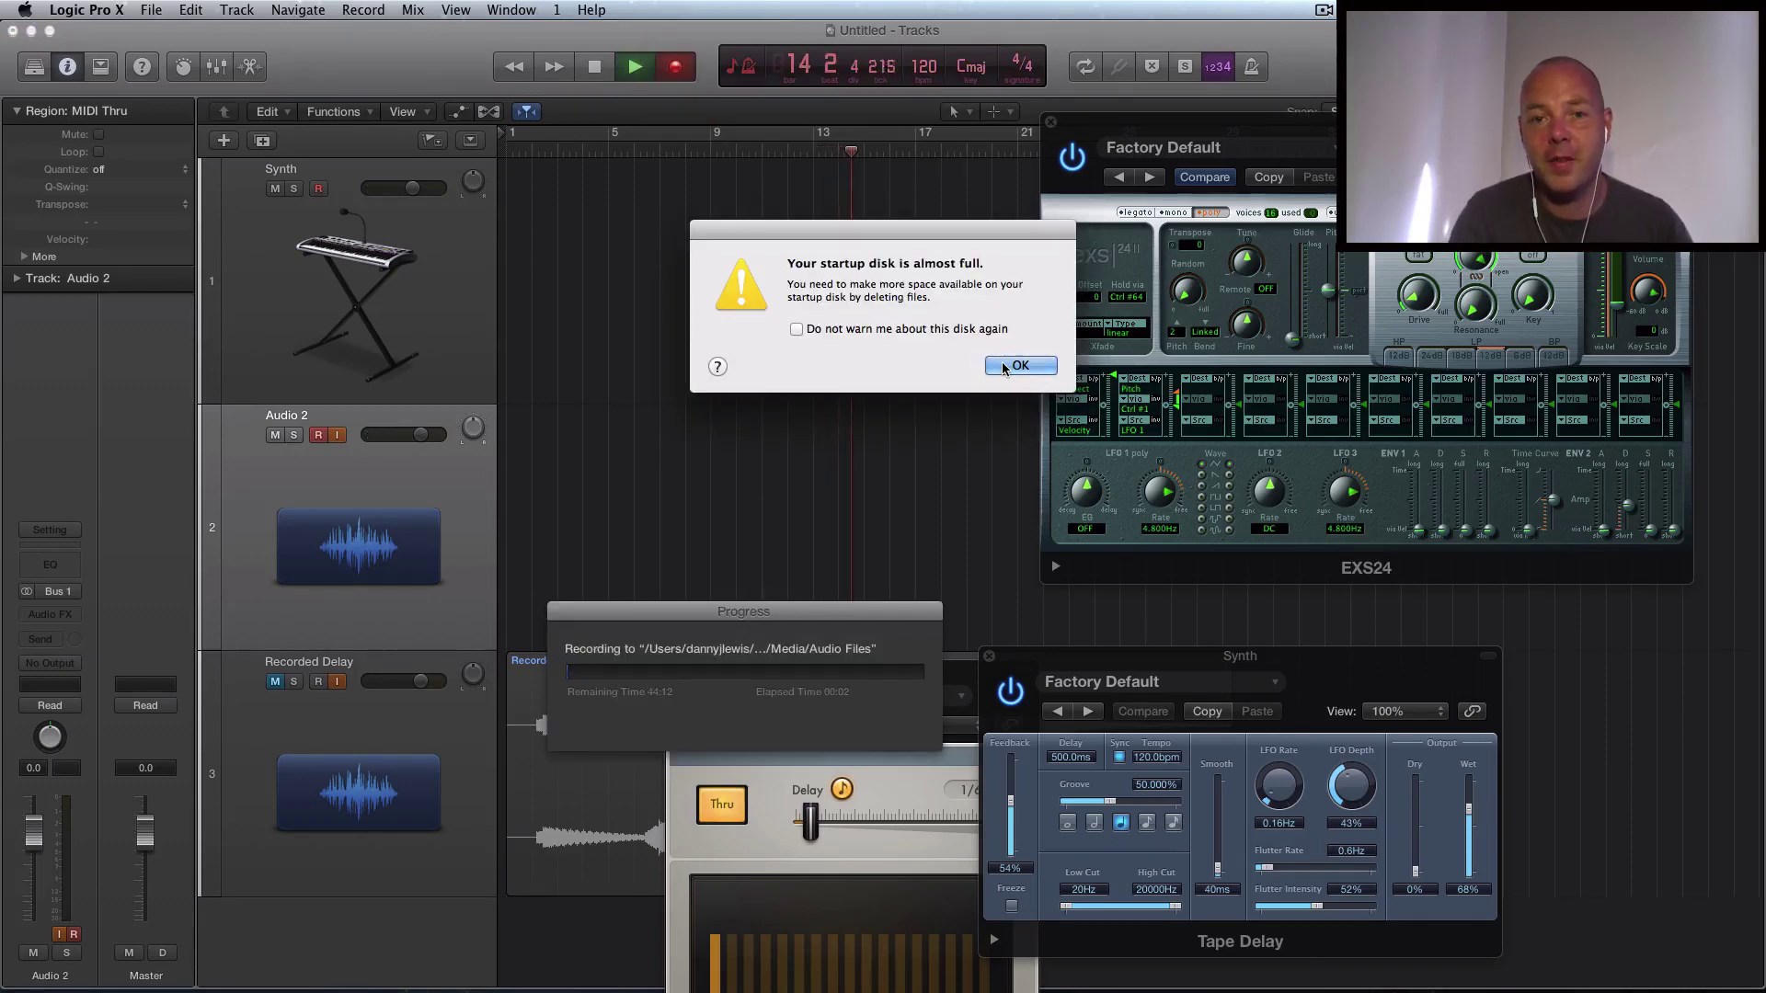
click(1004, 366)
click(395, 301)
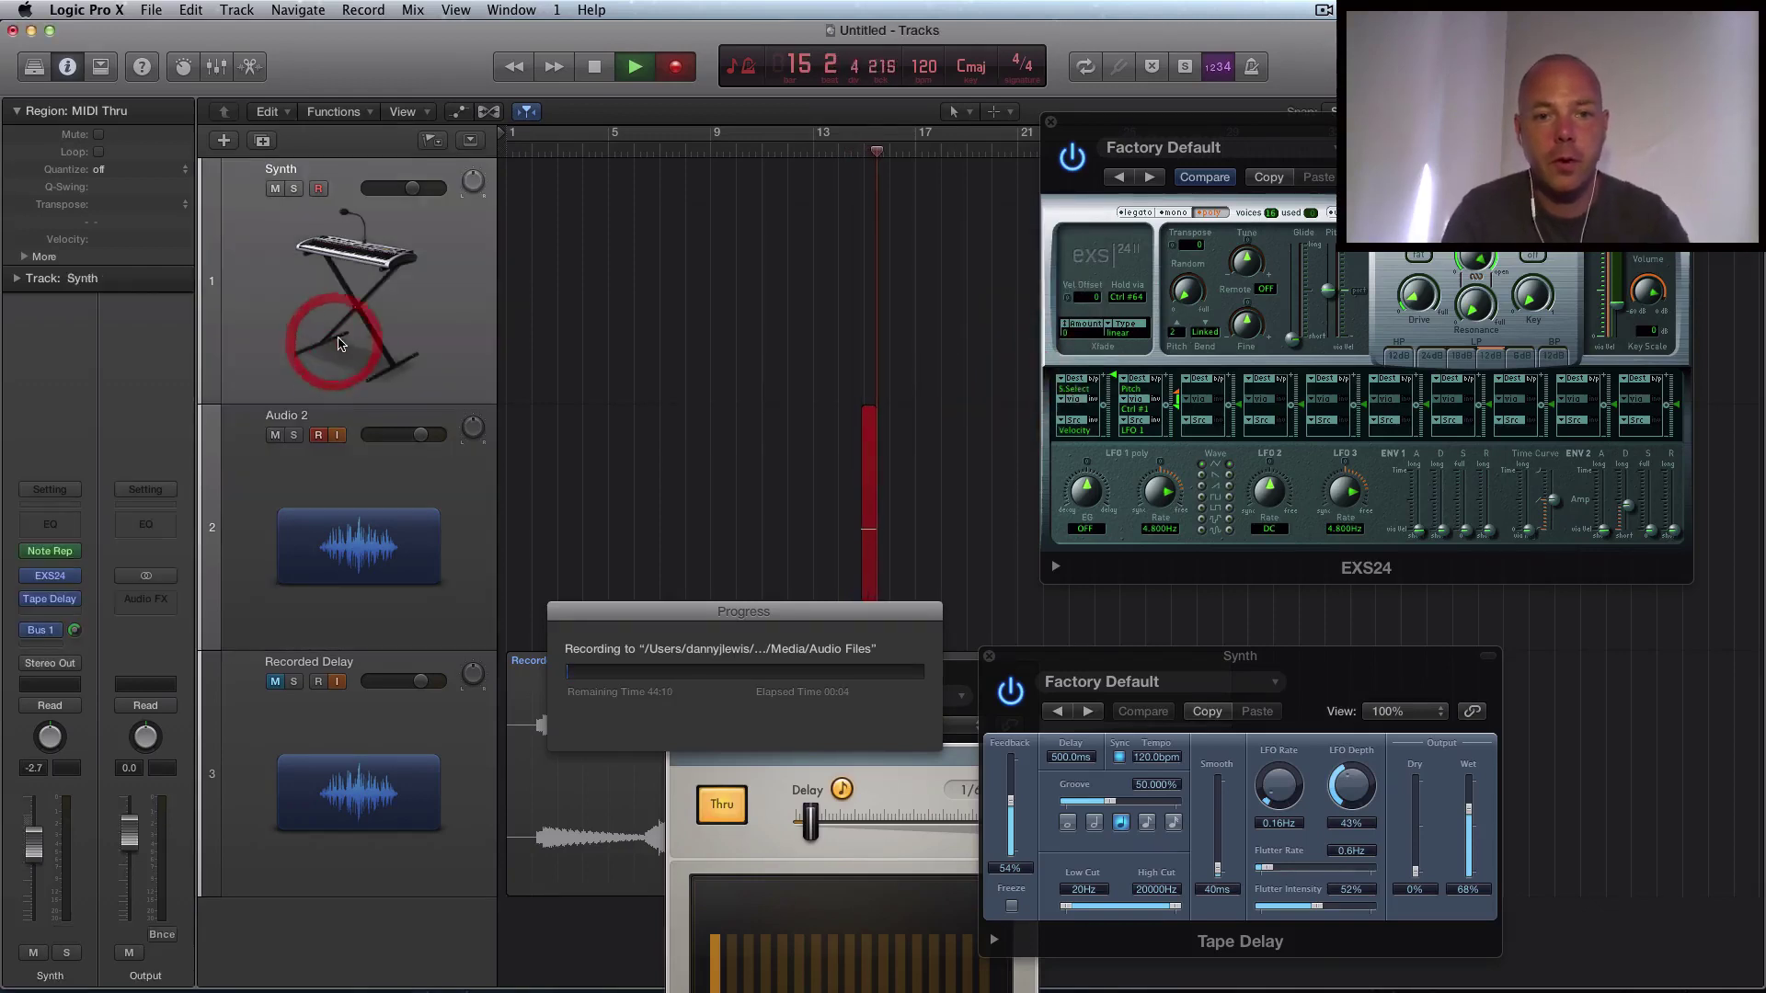
click(515, 160)
key(space)
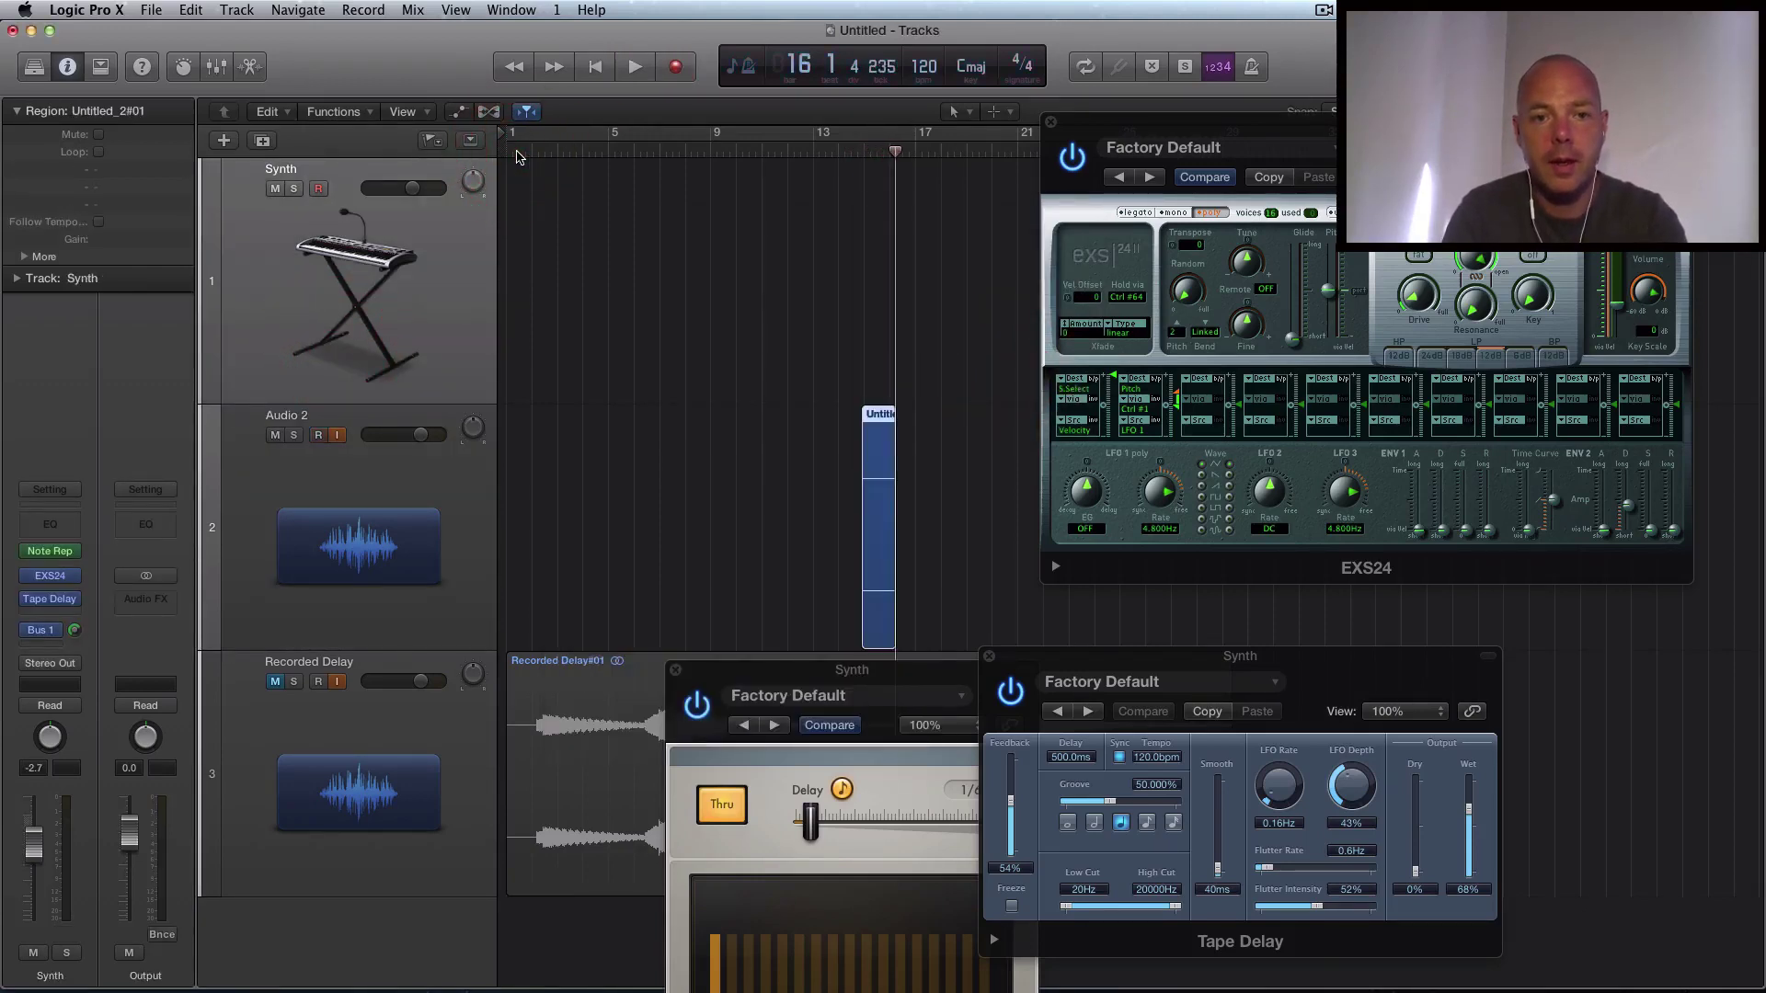
click(516, 157)
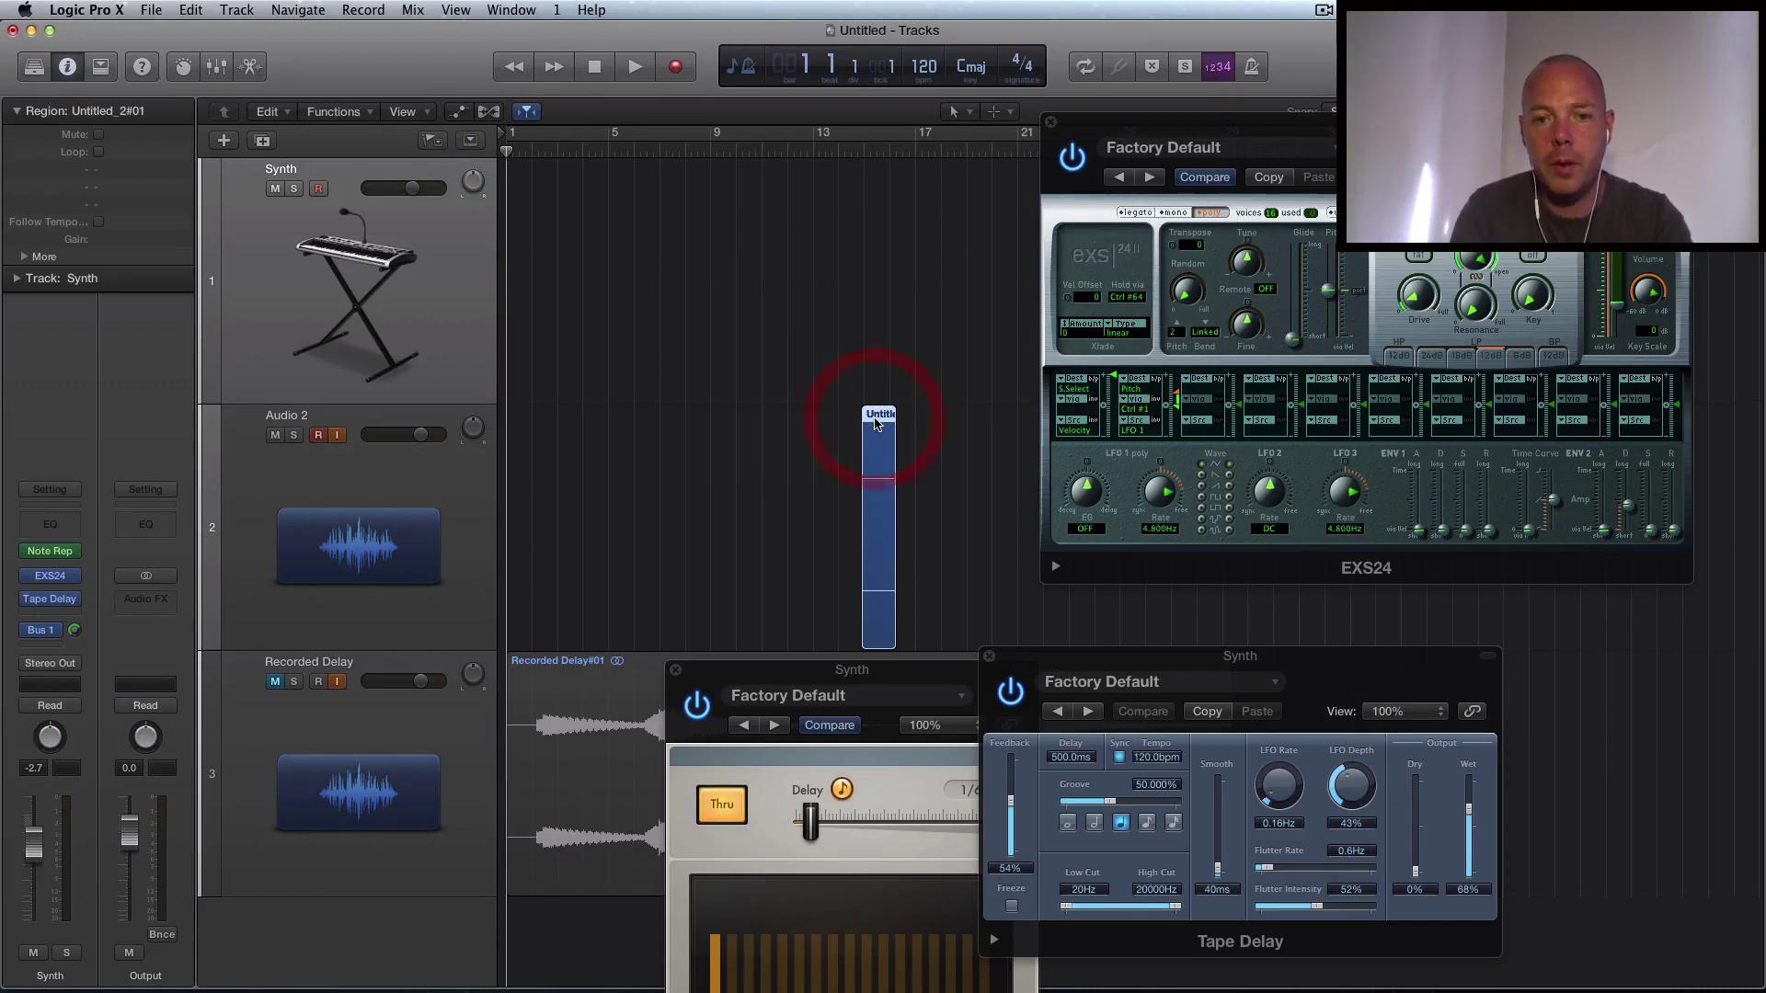
Delete the test region and its audio file, then record again from the start.
key(Delete)
click(1031, 387)
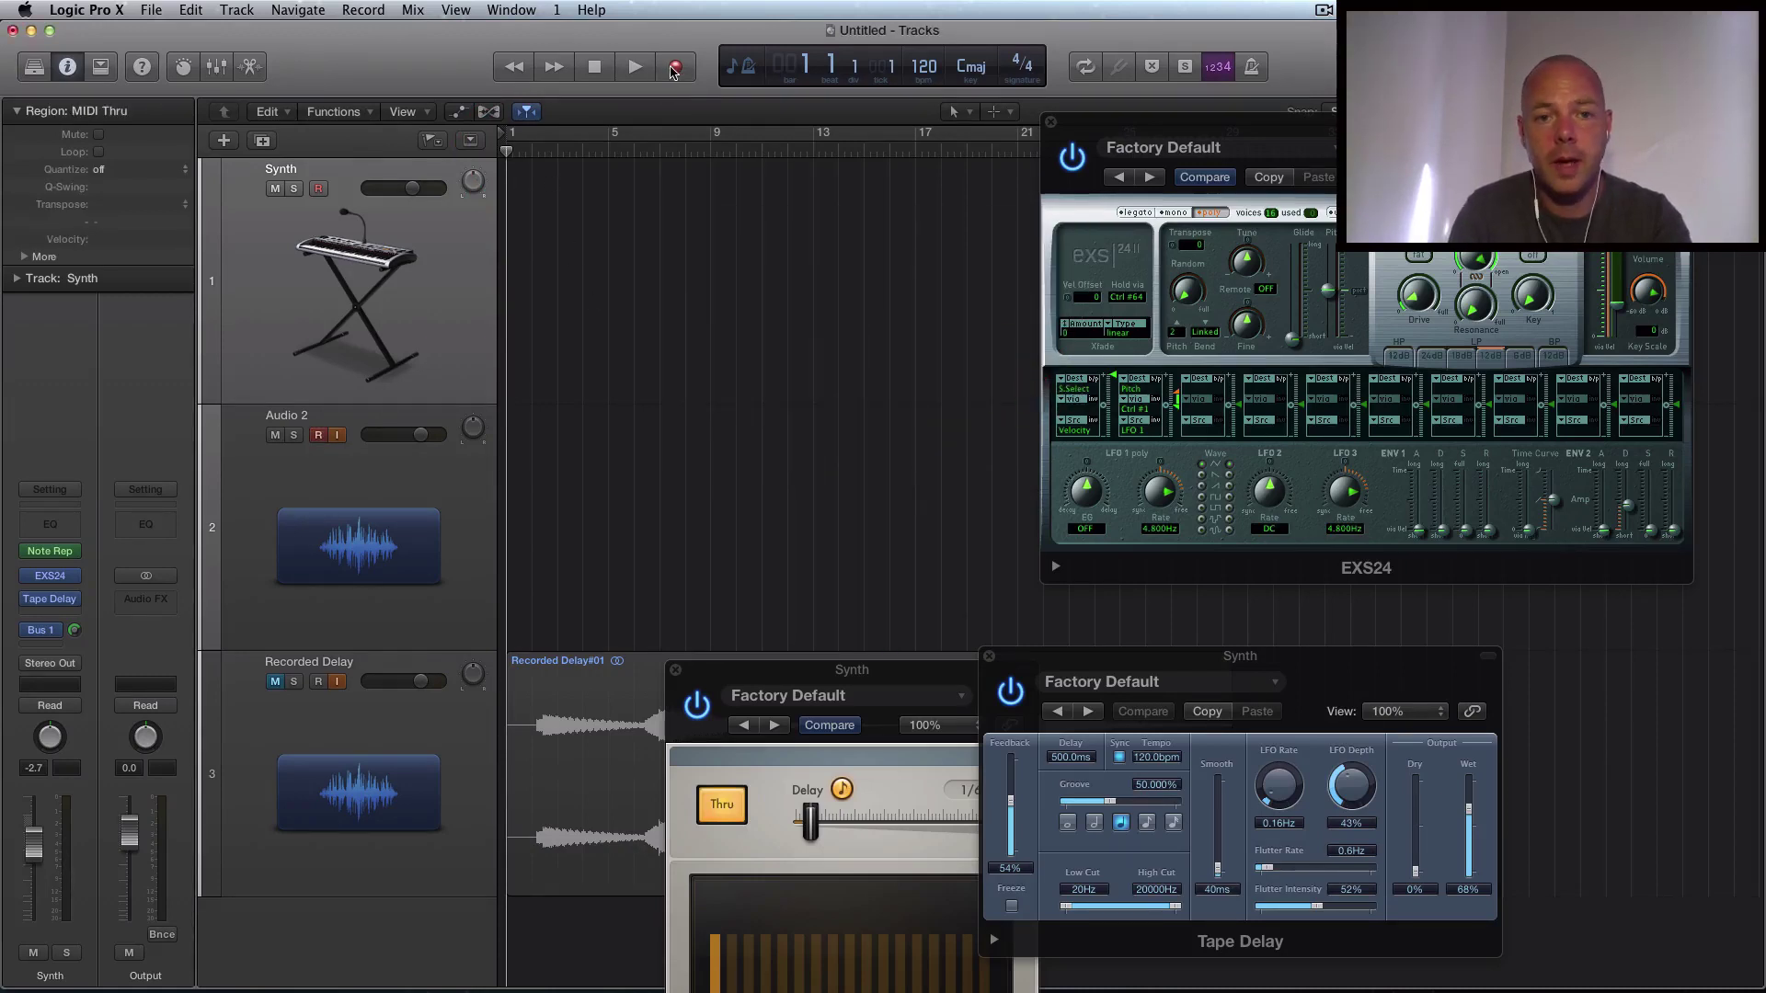
click(675, 70)
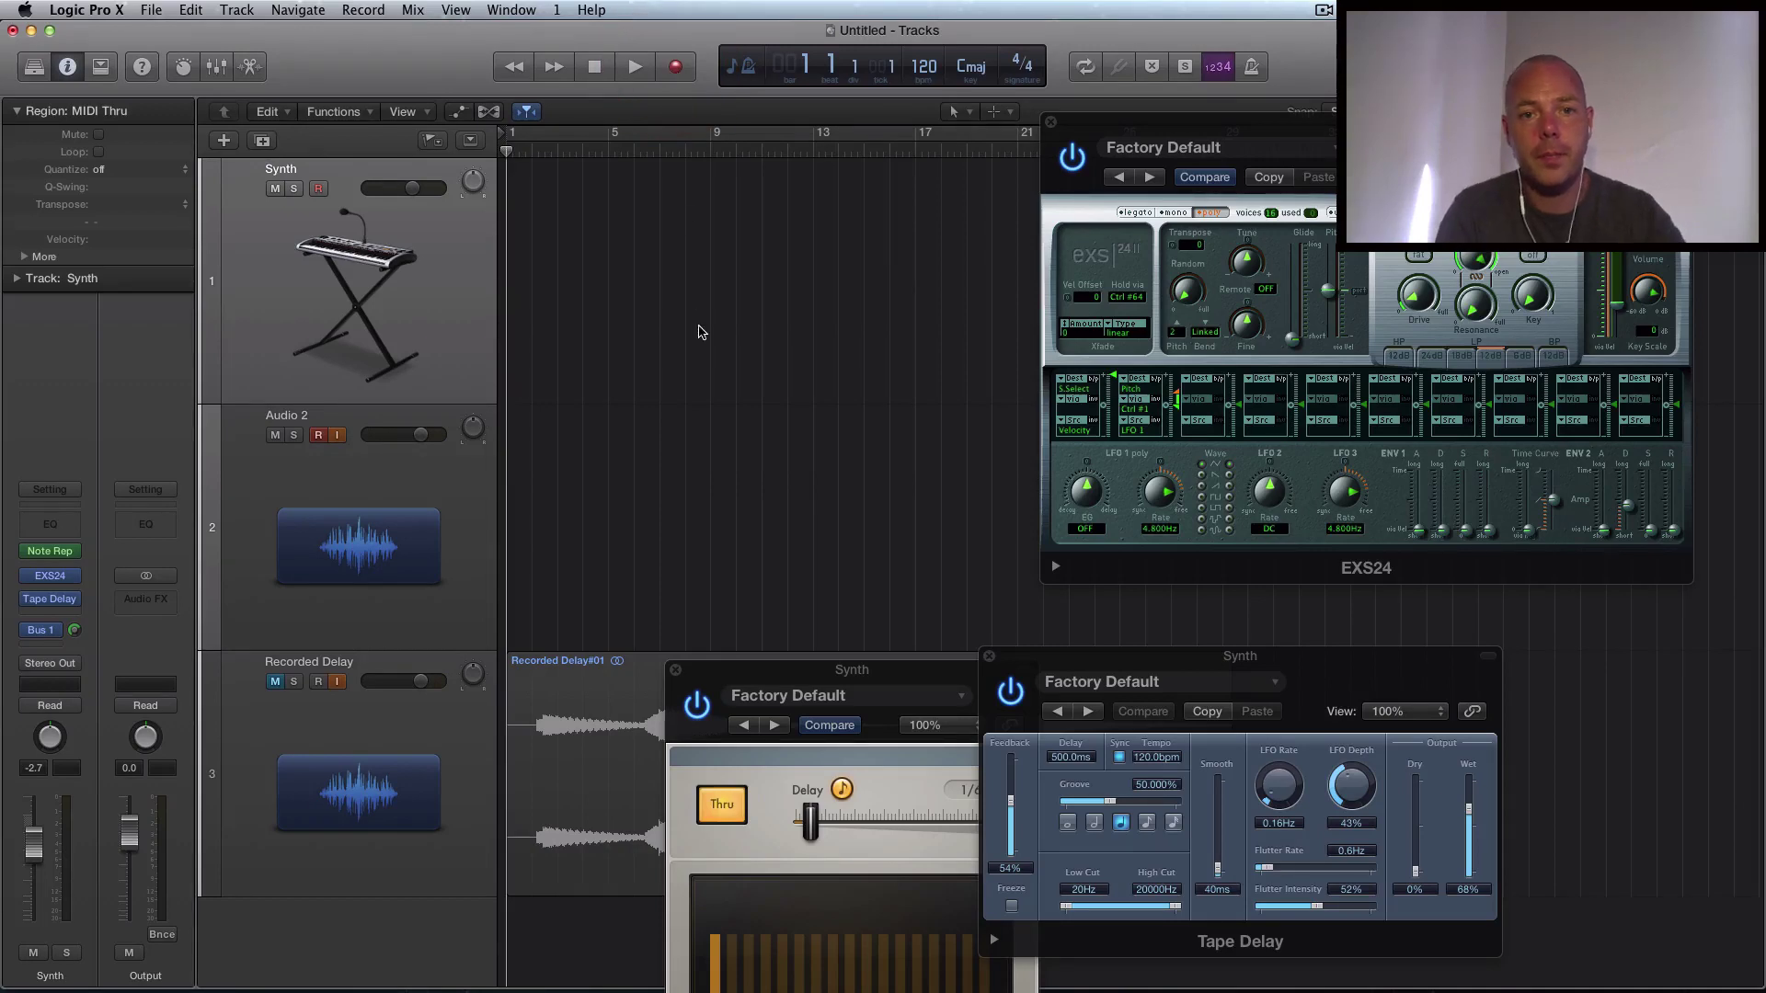
key(r)
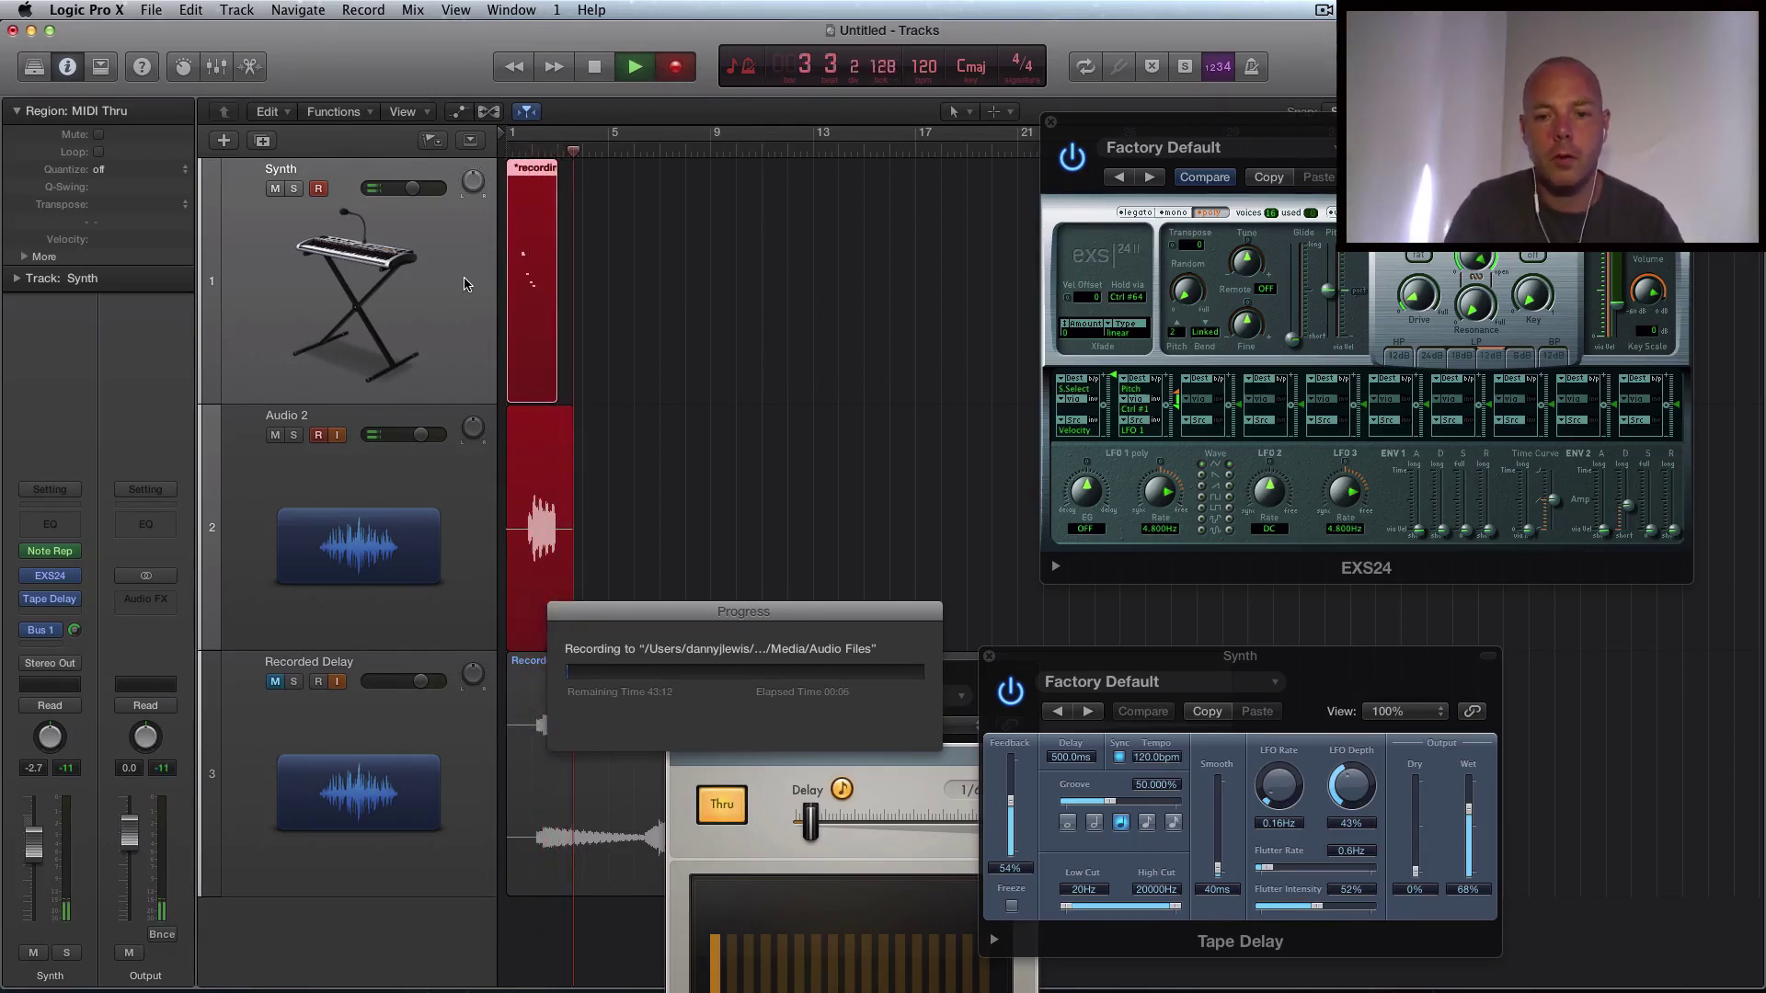
While recording, sweep Note Repeater transpose (5, 4, 1, 0, 3), repeats to 30, delay to 1/32.
click(960, 671)
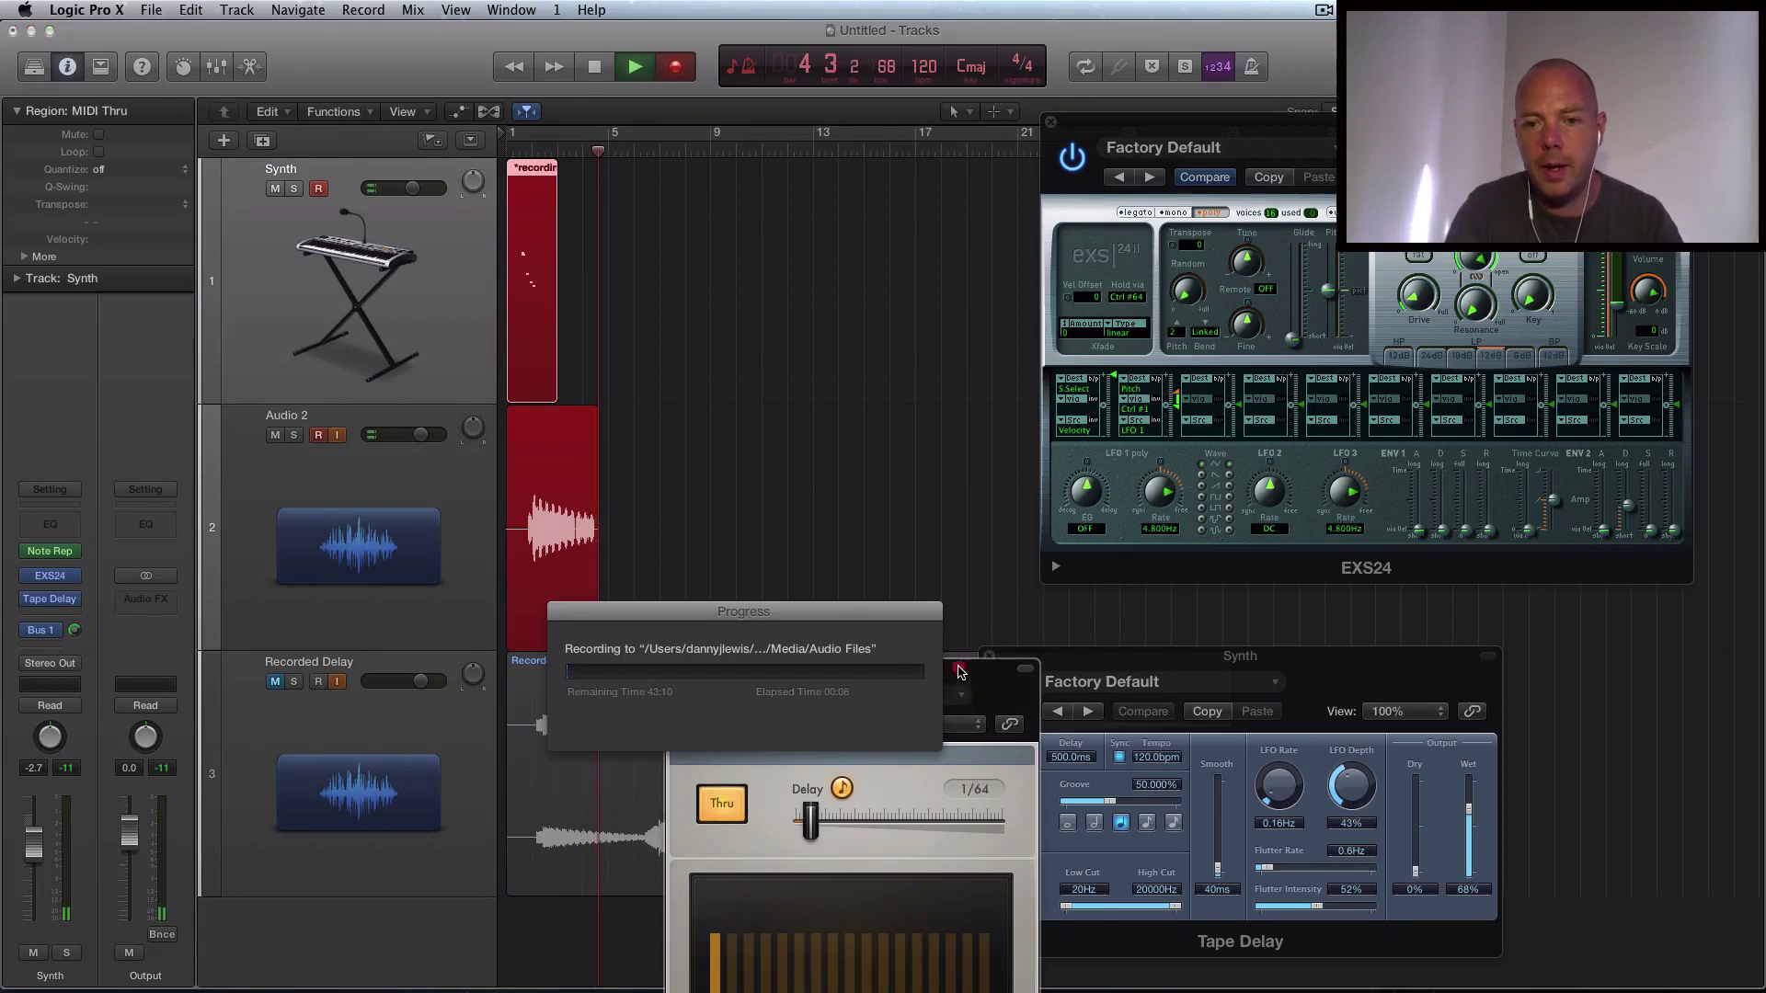
drag(1003, 664, 1098, 487)
drag(1181, 430, 1423, 318)
drag(1262, 727, 1260, 694)
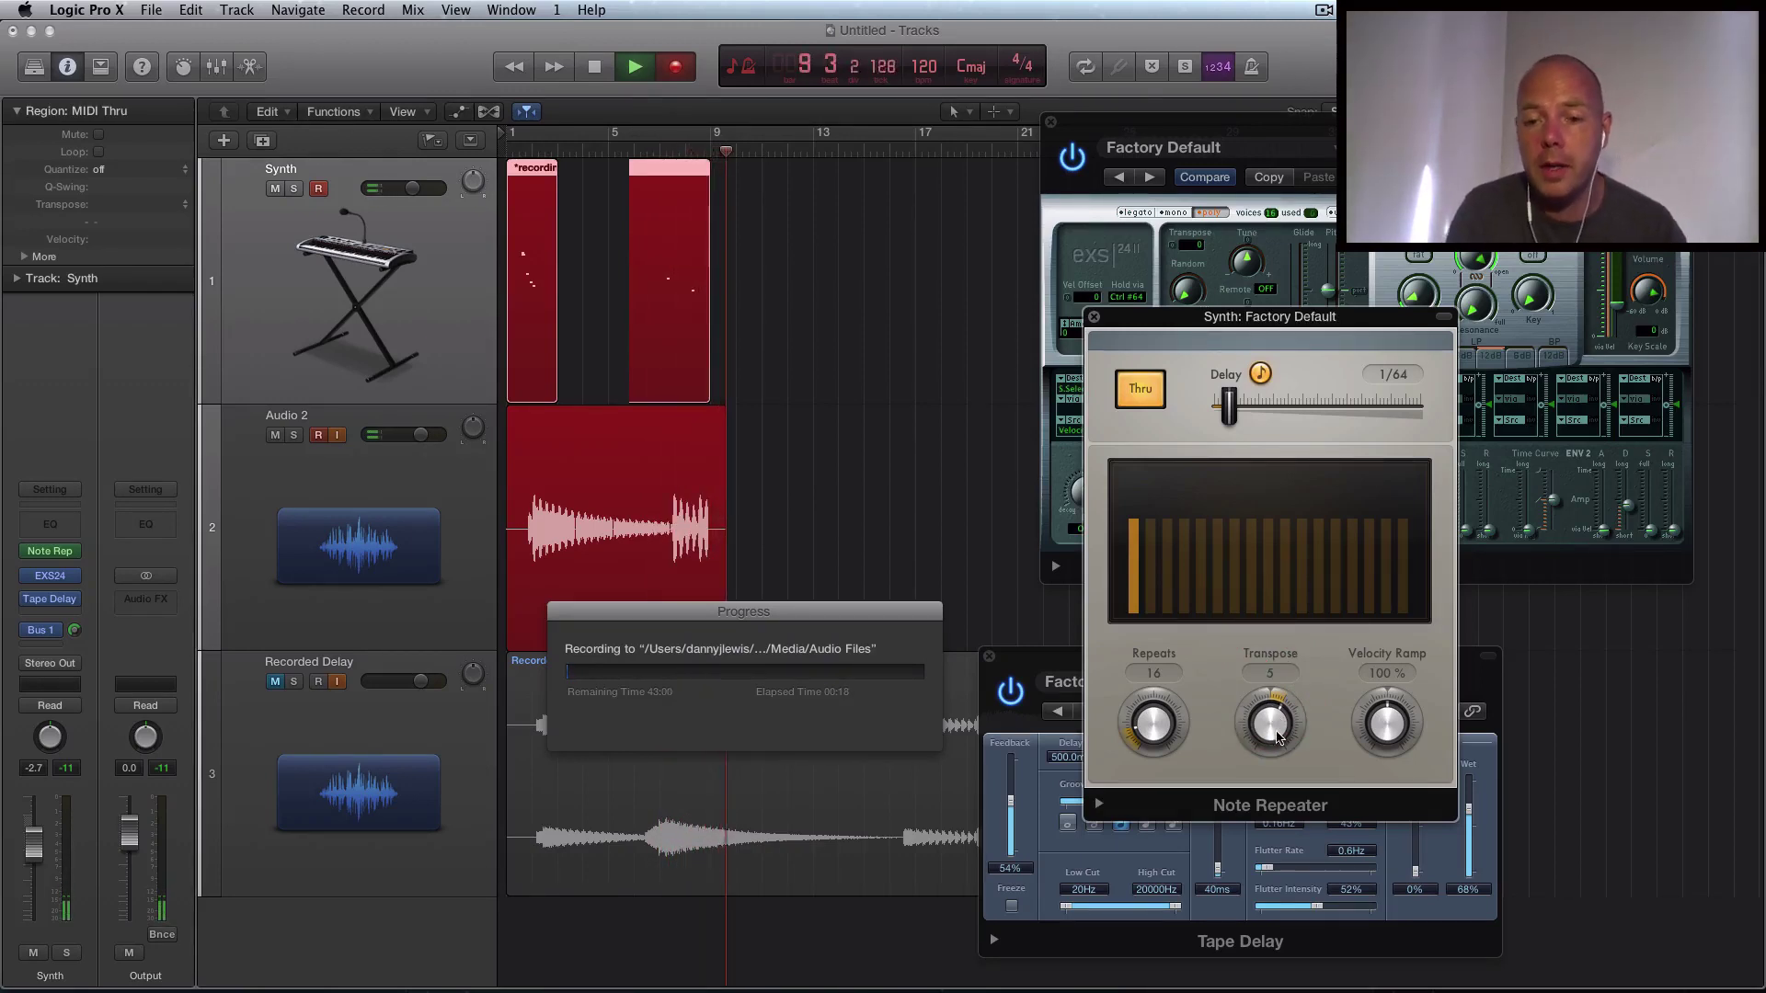
drag(1277, 736, 1277, 738)
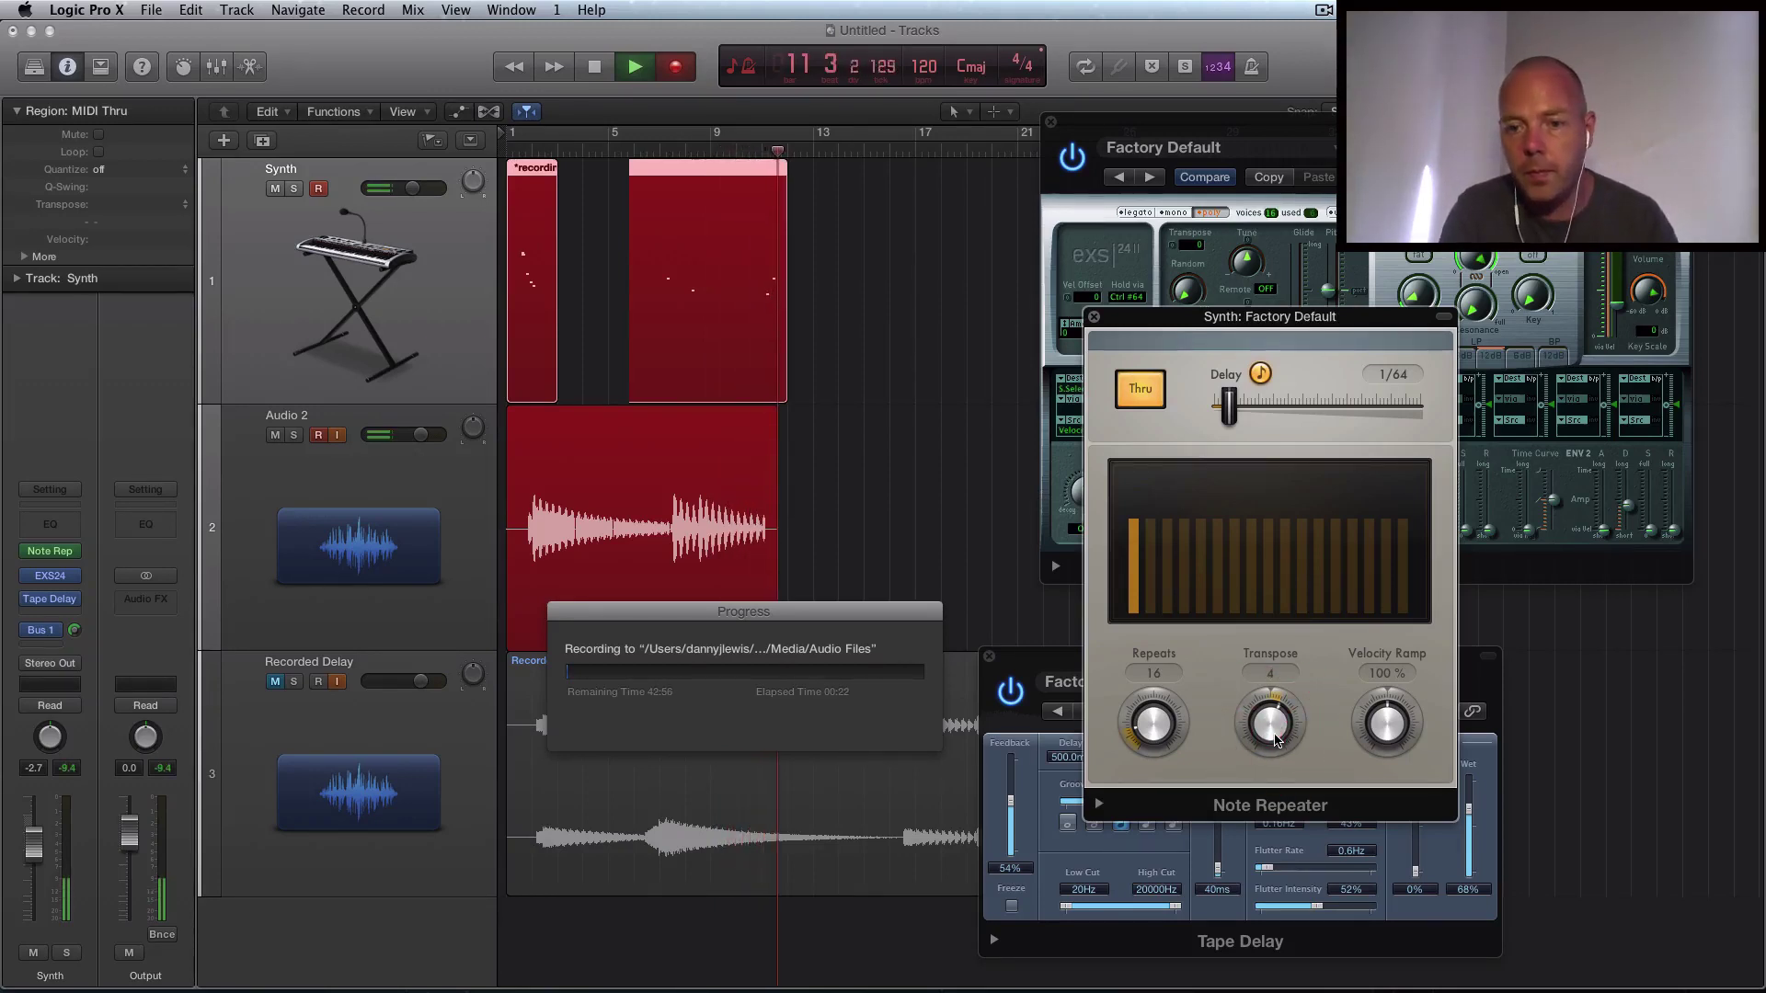
drag(1275, 739, 1274, 752)
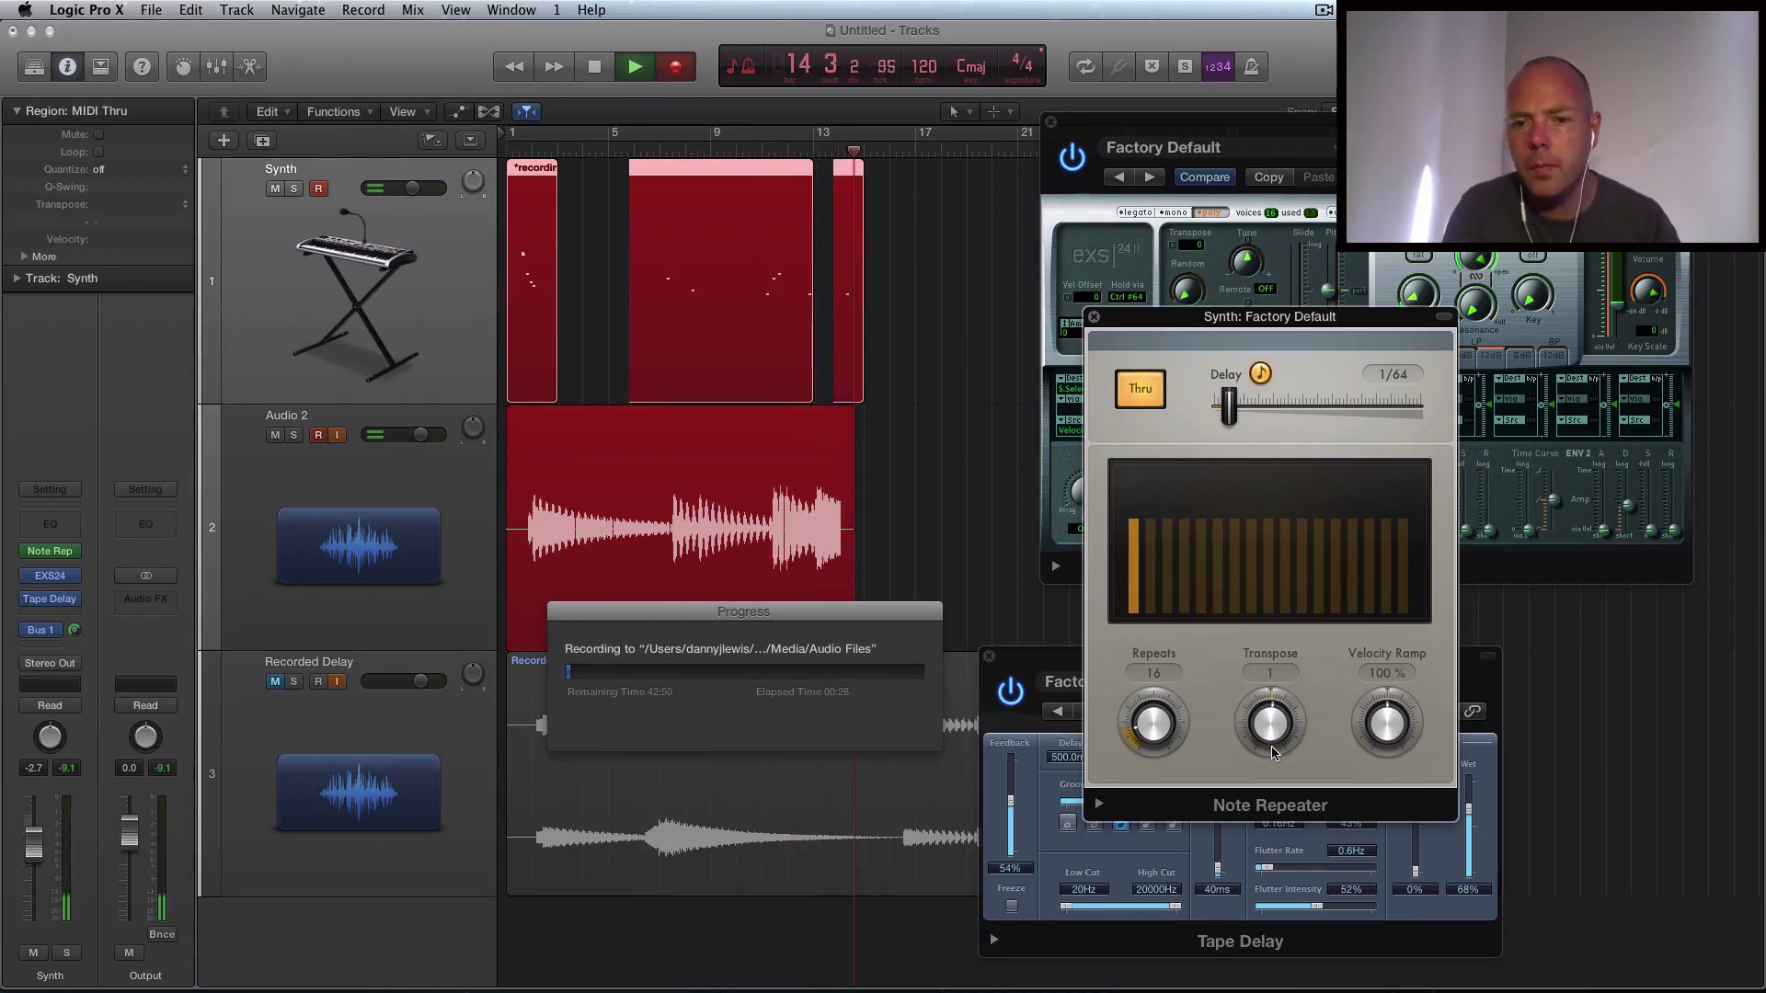
drag(1163, 729, 1162, 701)
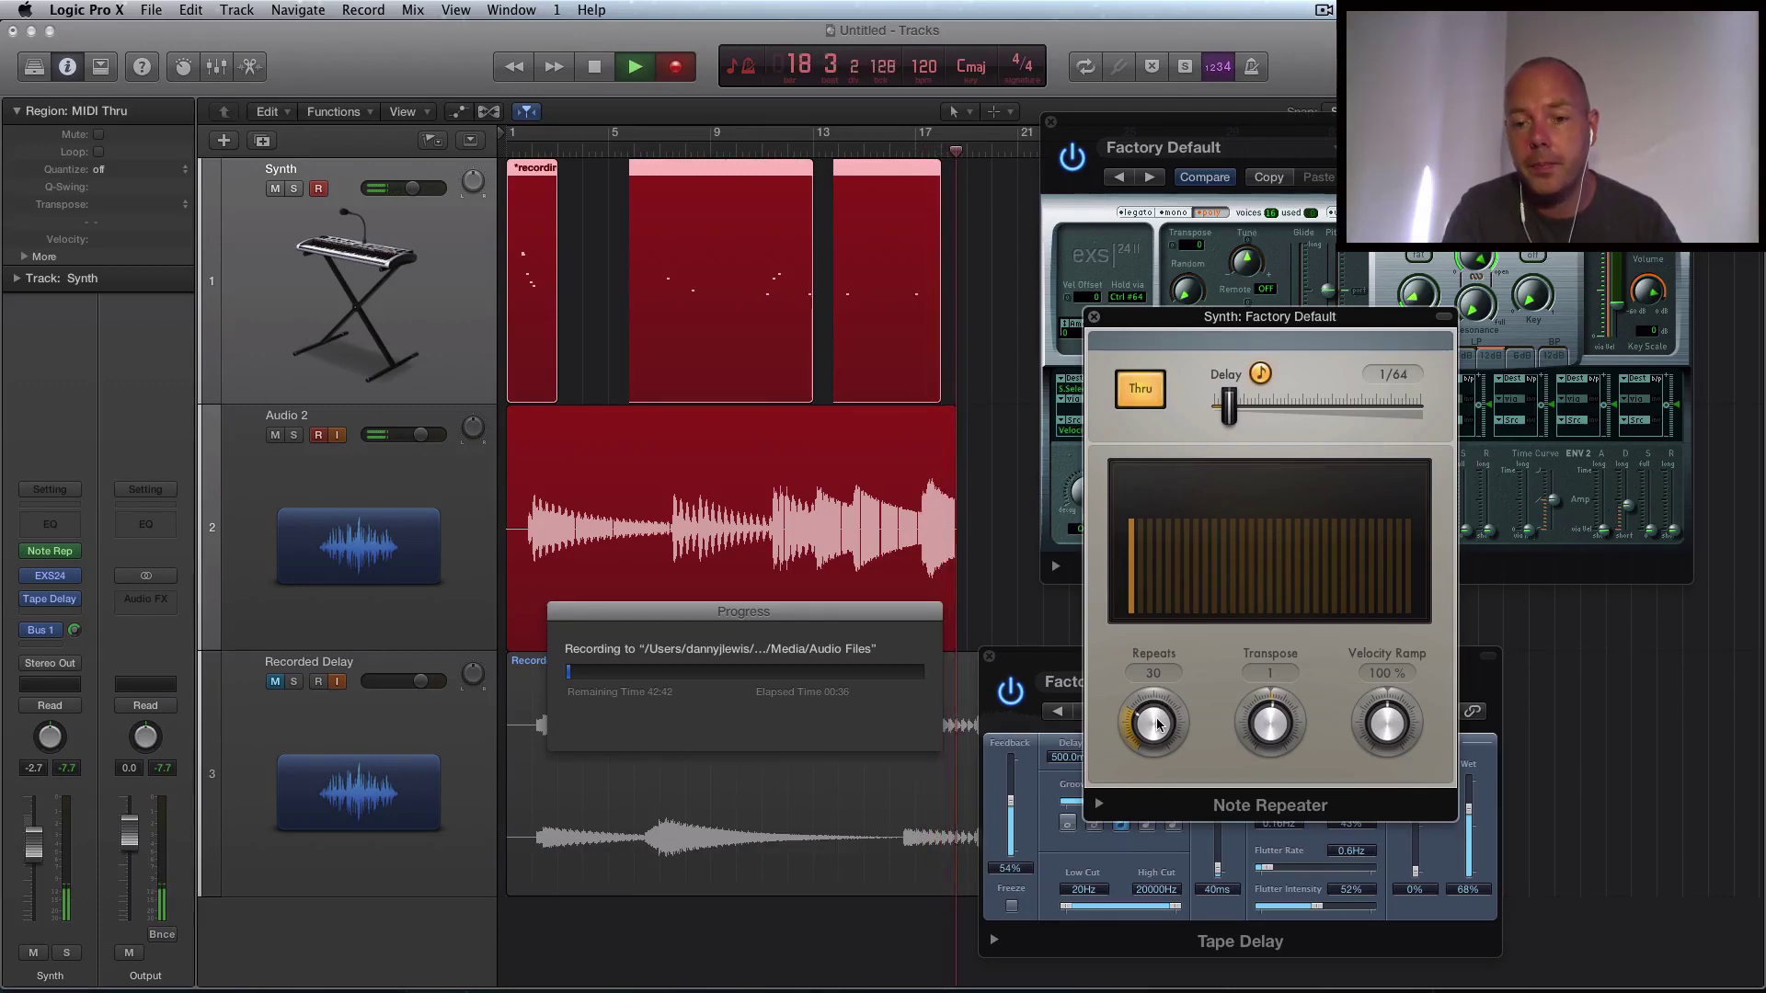
drag(1270, 723, 1274, 730)
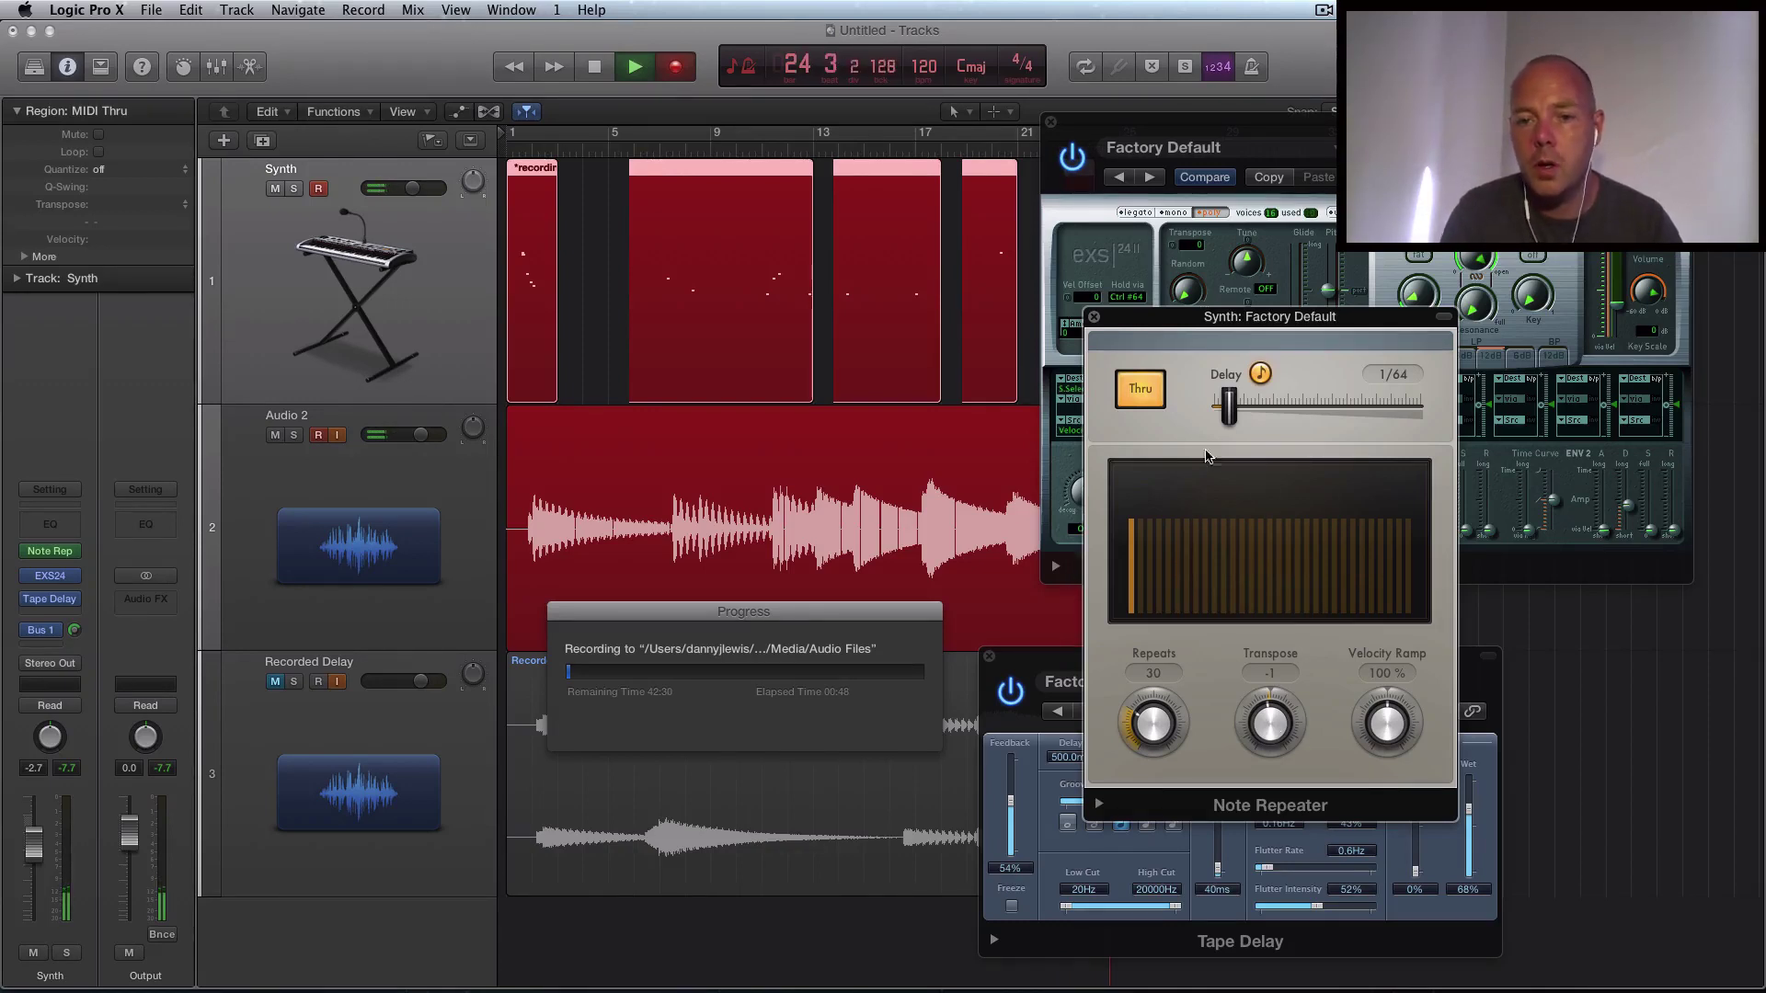
drag(1229, 414, 1250, 420)
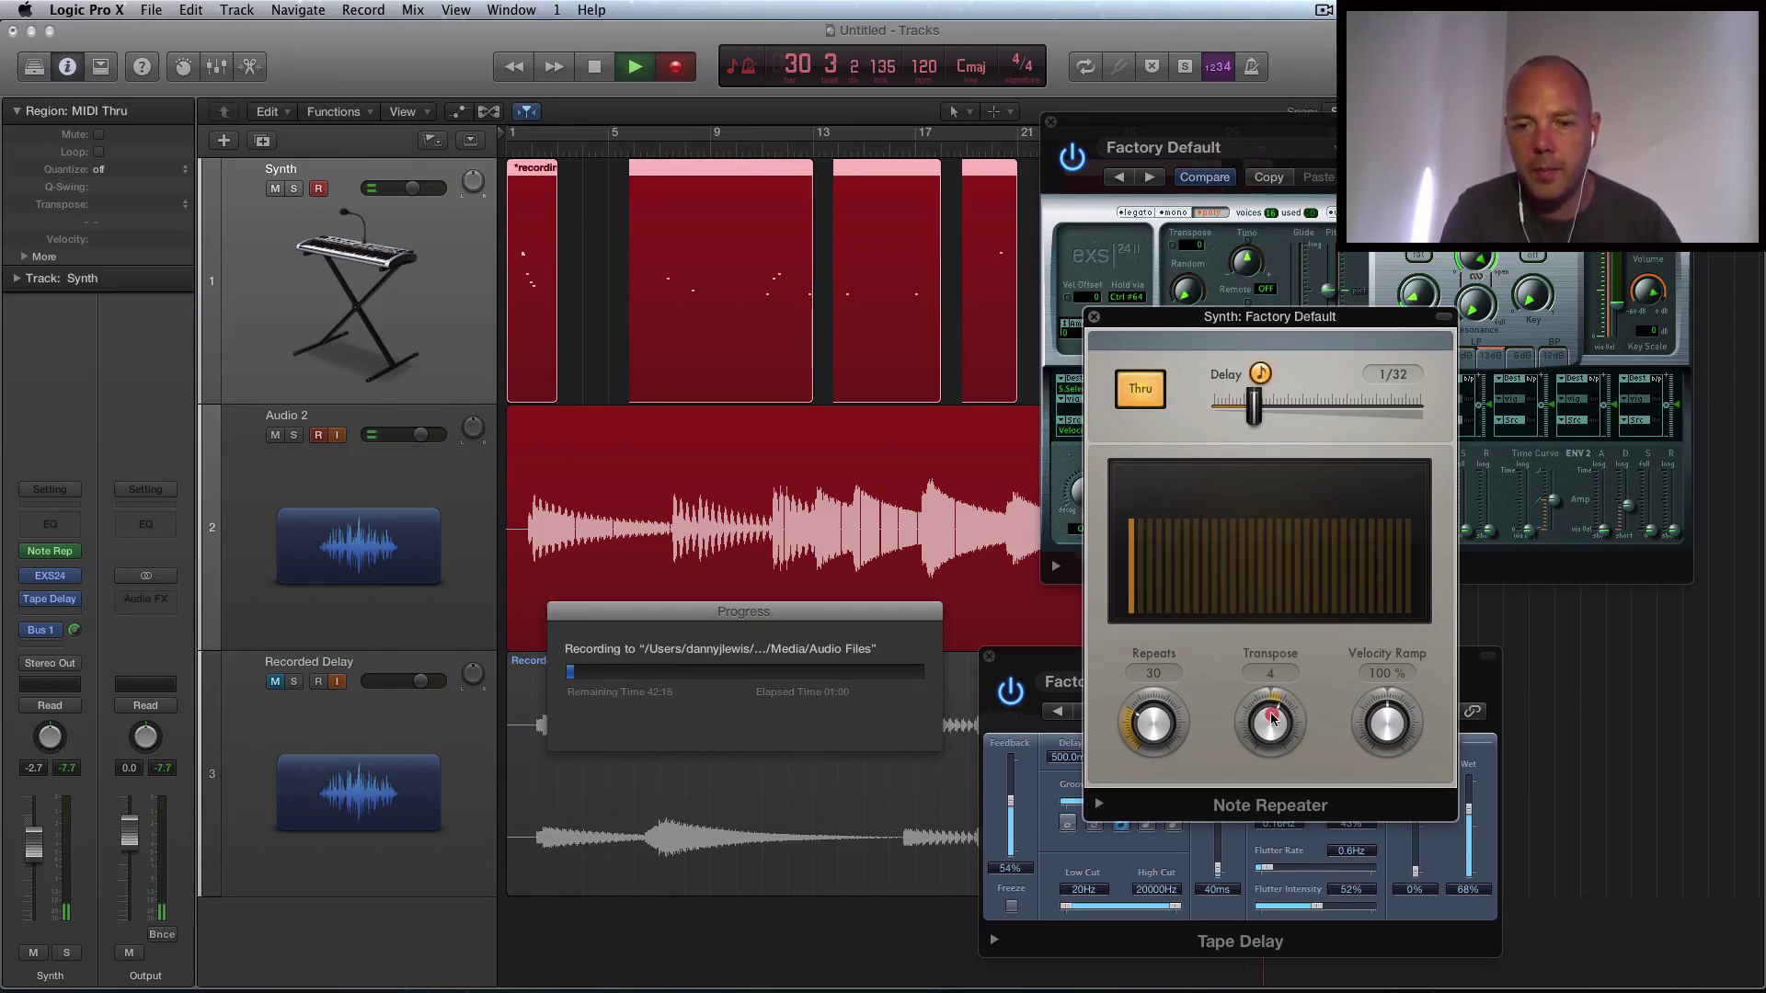
drag(1271, 720, 1272, 721)
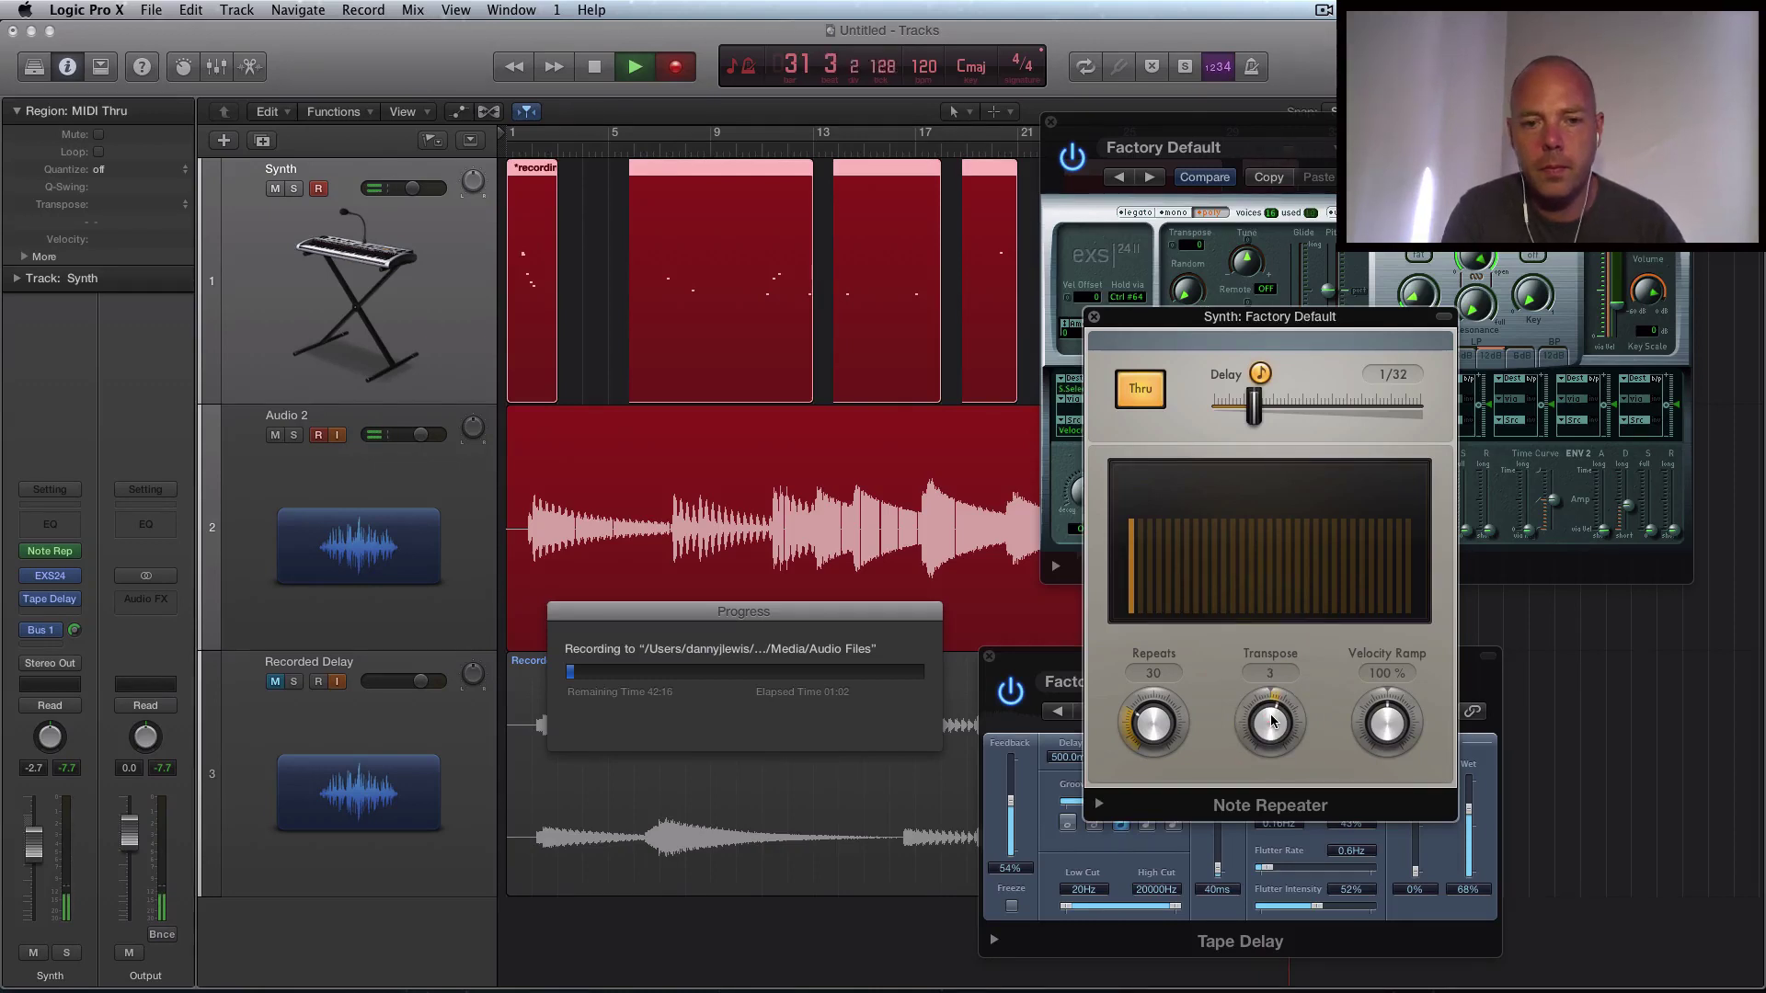
Stop recording, keeping the Synth MIDI region and Untitled_2#02 audio region on Audio 2.
key(space)
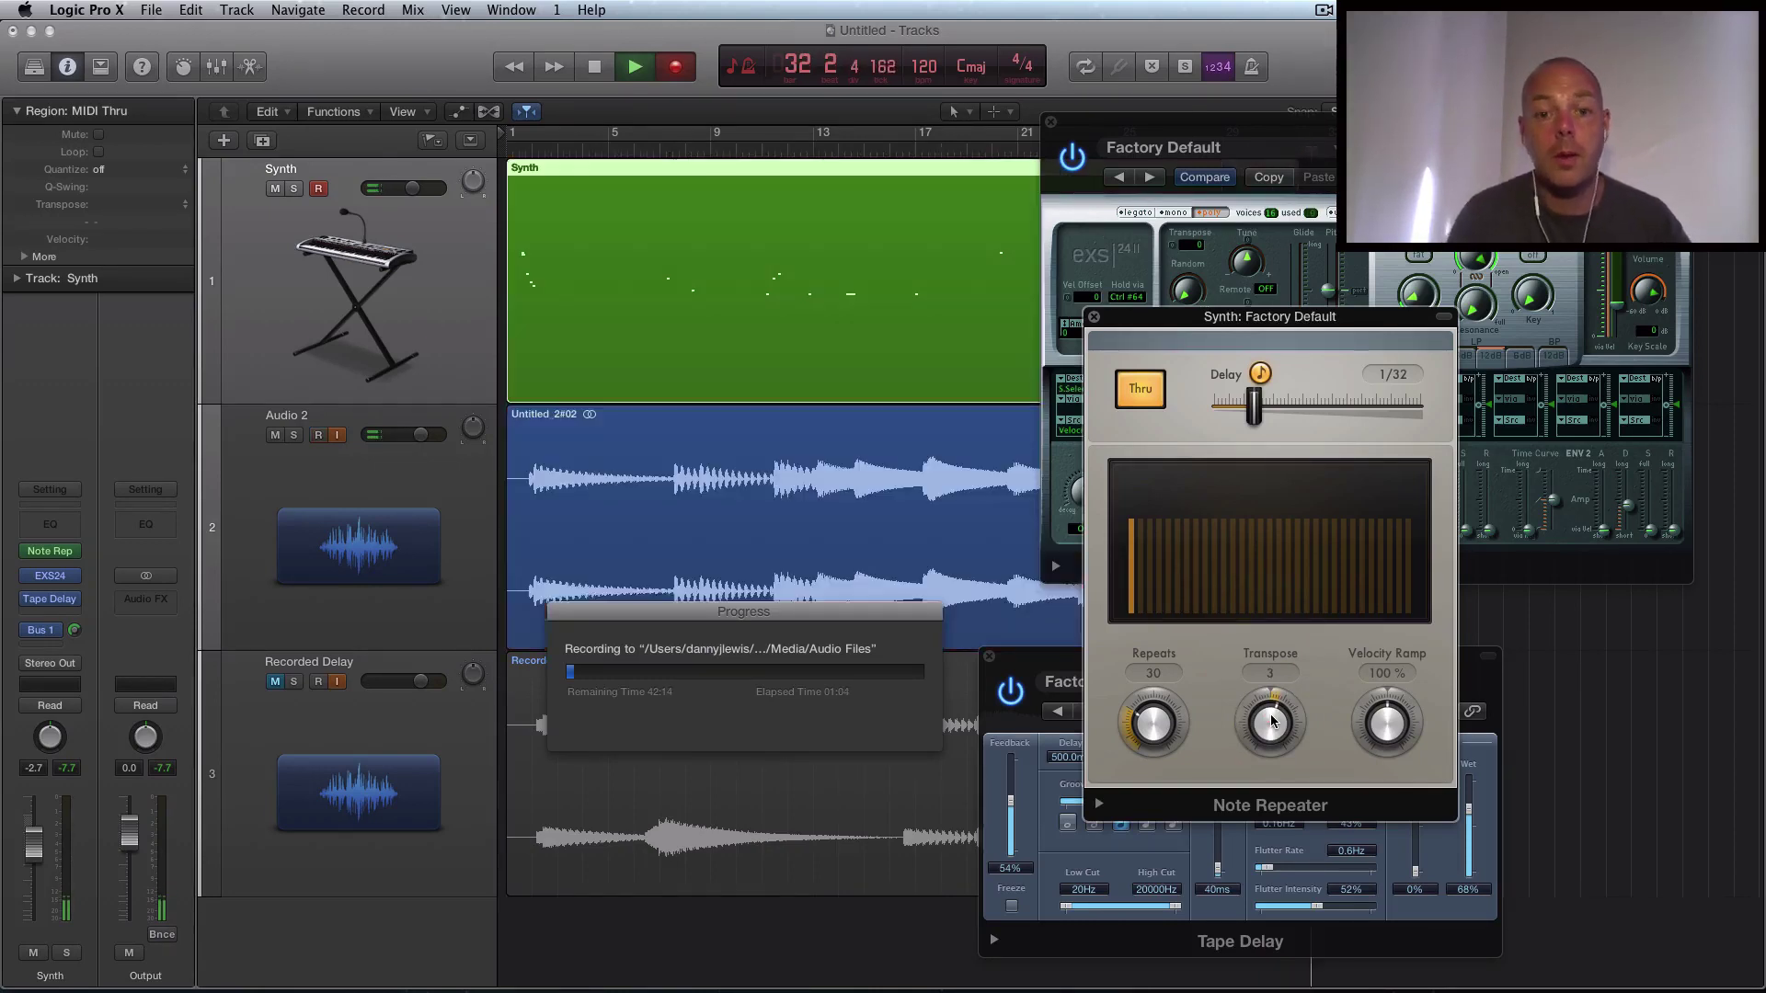